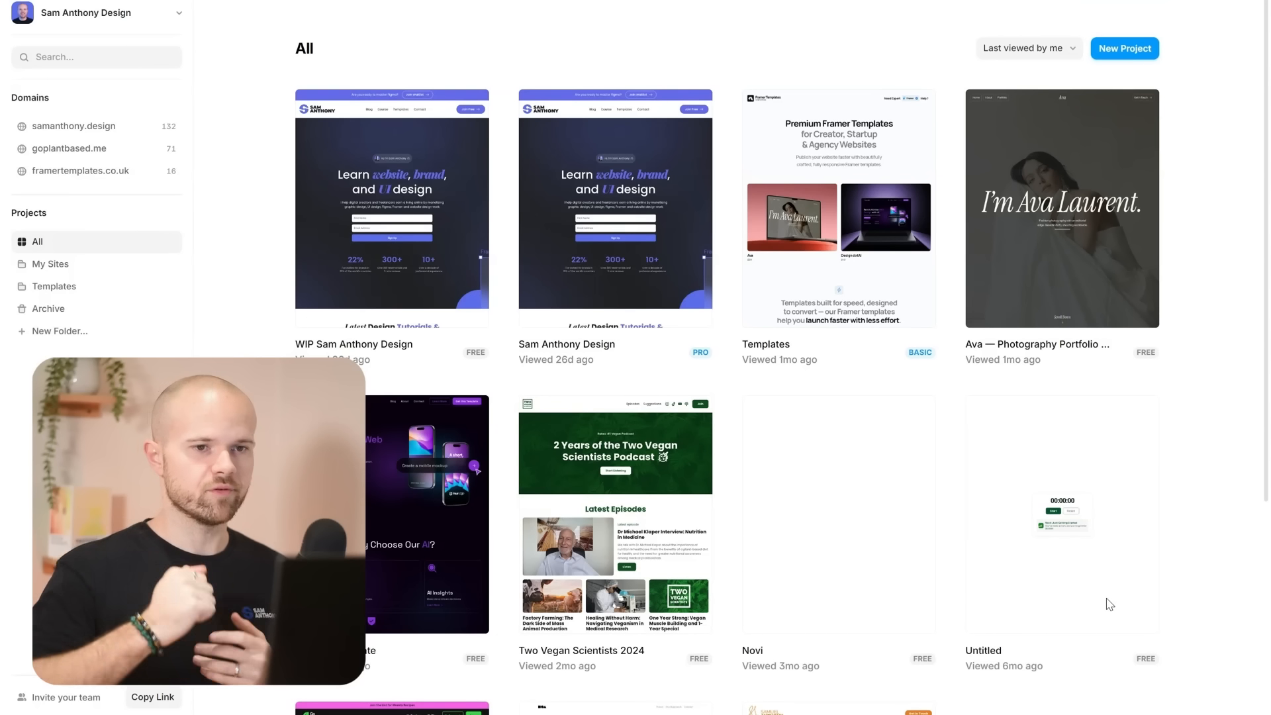
# Create a new project from the Blank template and add a design page named Logo Design.
pyautogui.click(1127, 53)
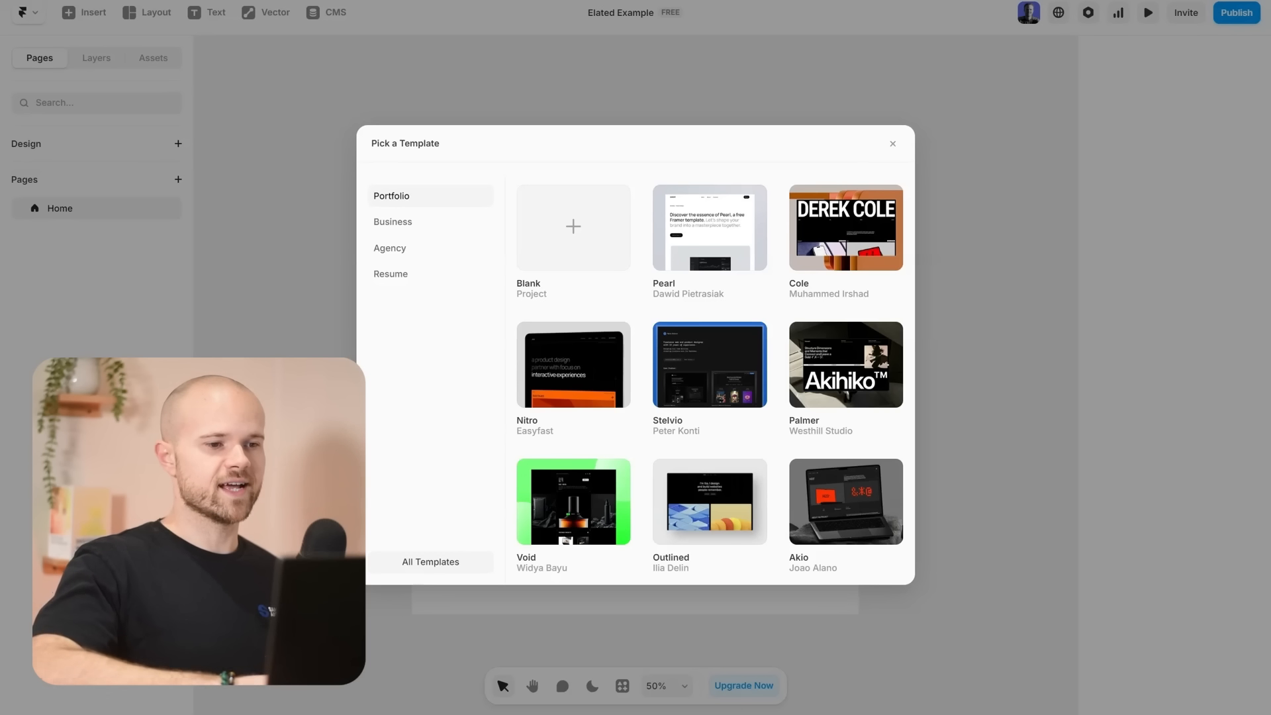
pyautogui.click(593, 263)
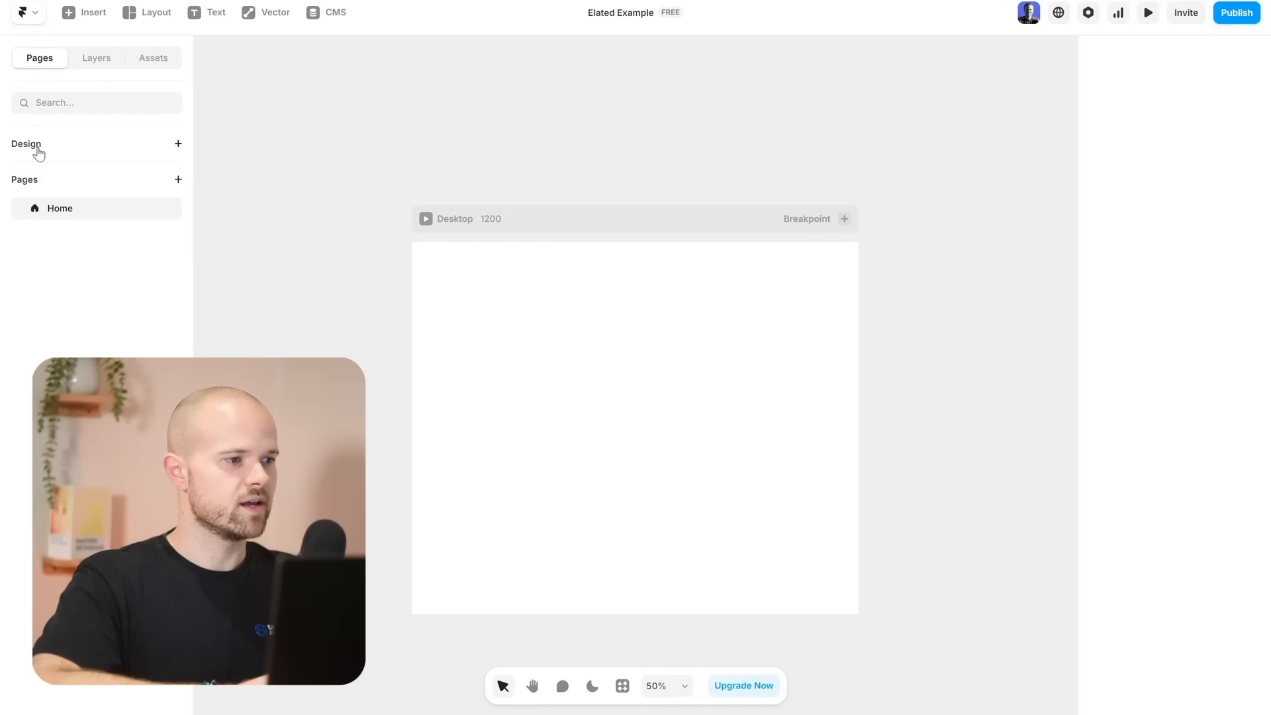
pyautogui.click(178, 145)
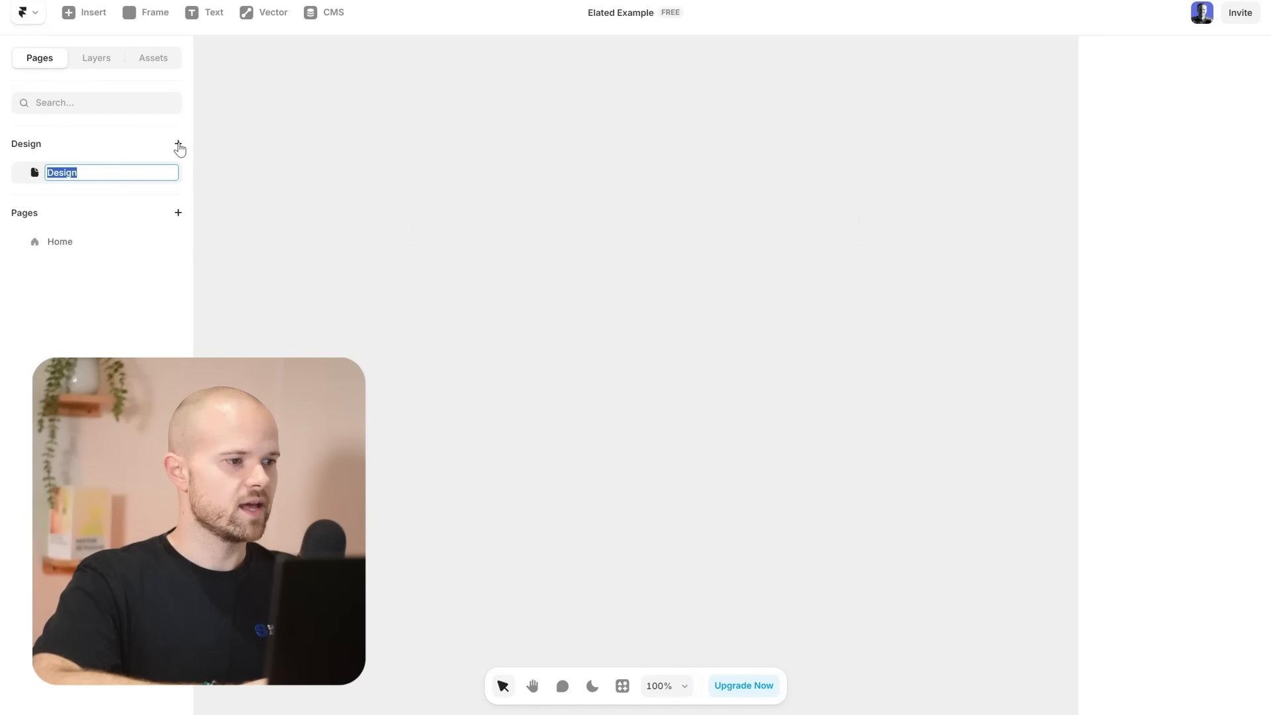
pyautogui.write('Logo Des')
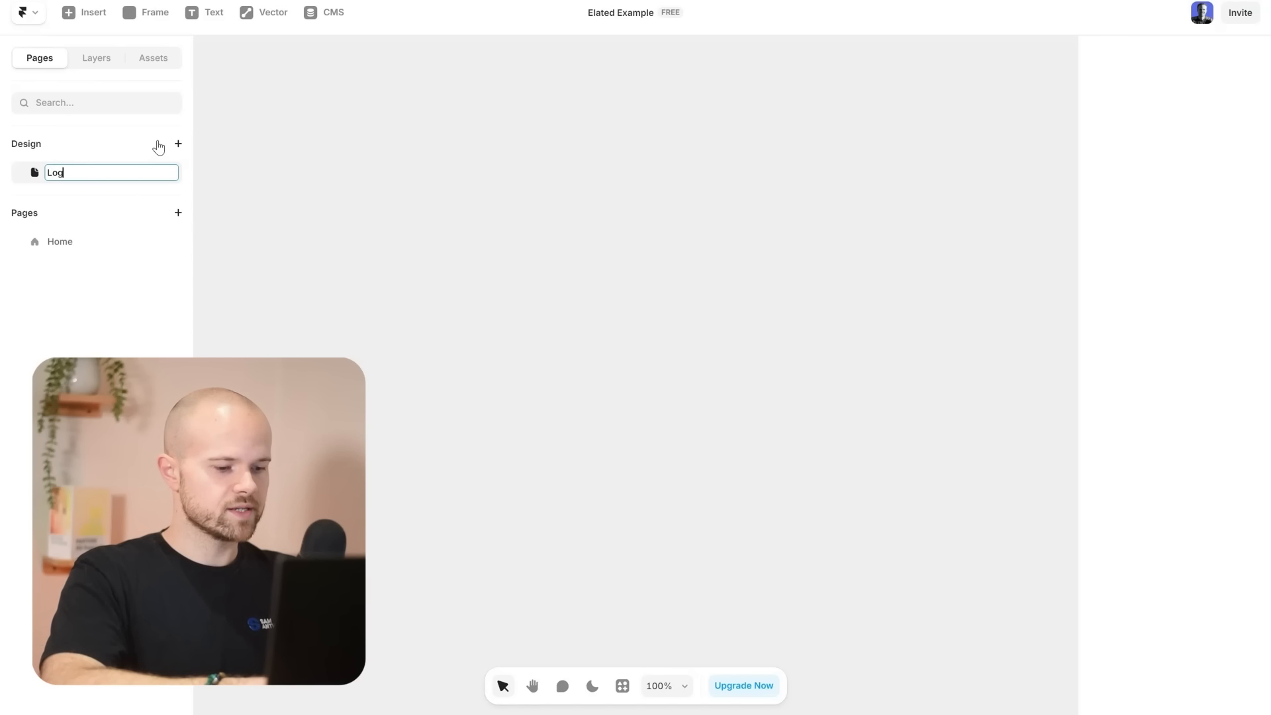
pyautogui.write('ign')
pyautogui.press('Return')
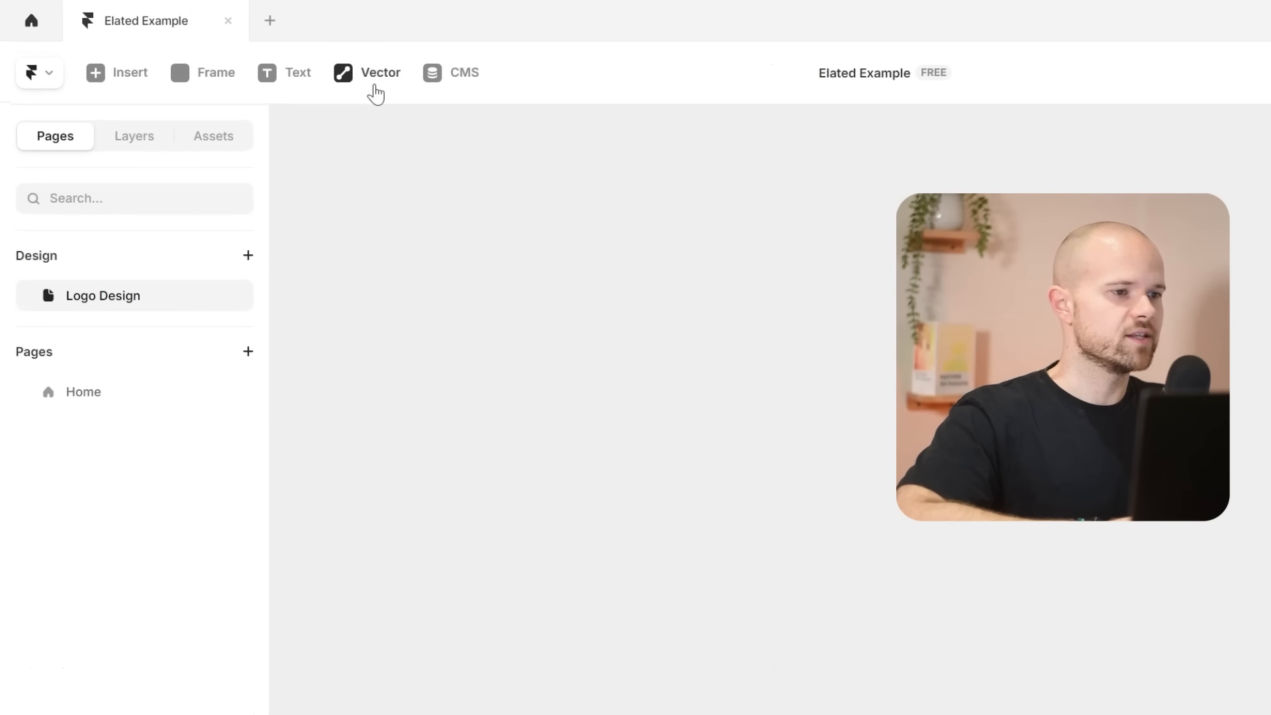
# Draw a closed five-point path about 487 by 294 on the empty canvas.
pyautogui.click(368, 81)
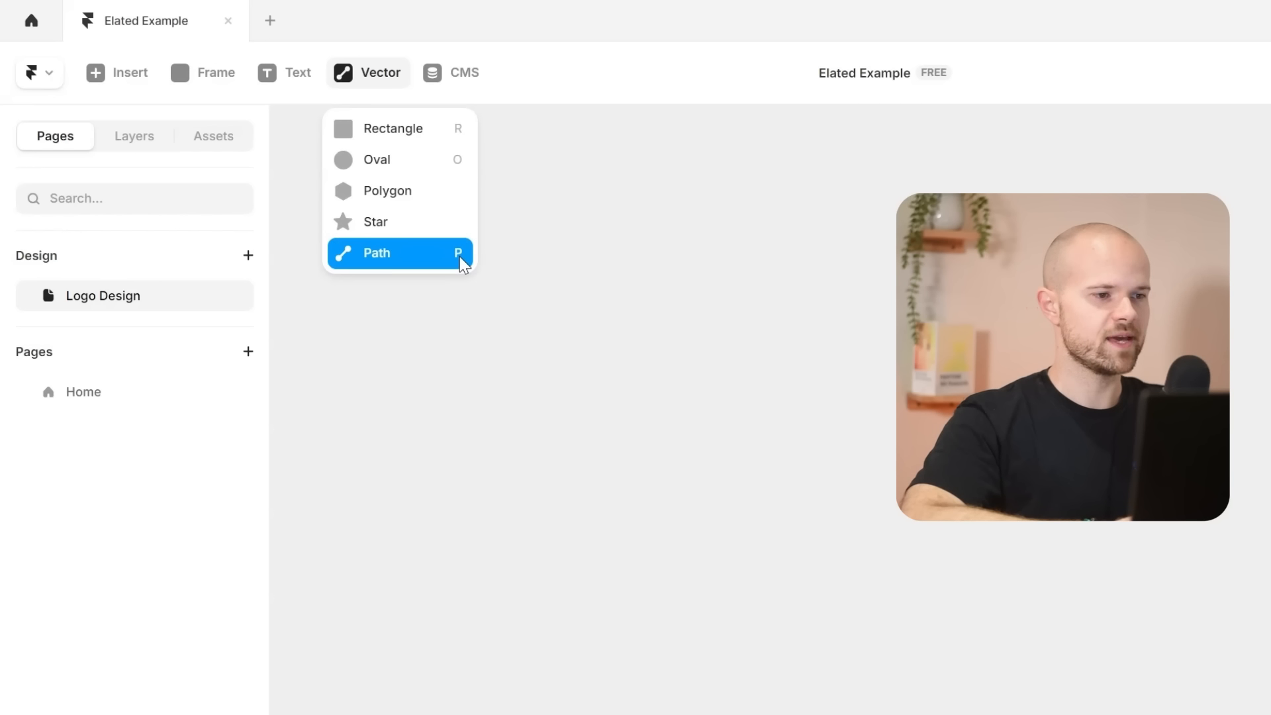
pyautogui.click(389, 260)
pyautogui.click(528, 433)
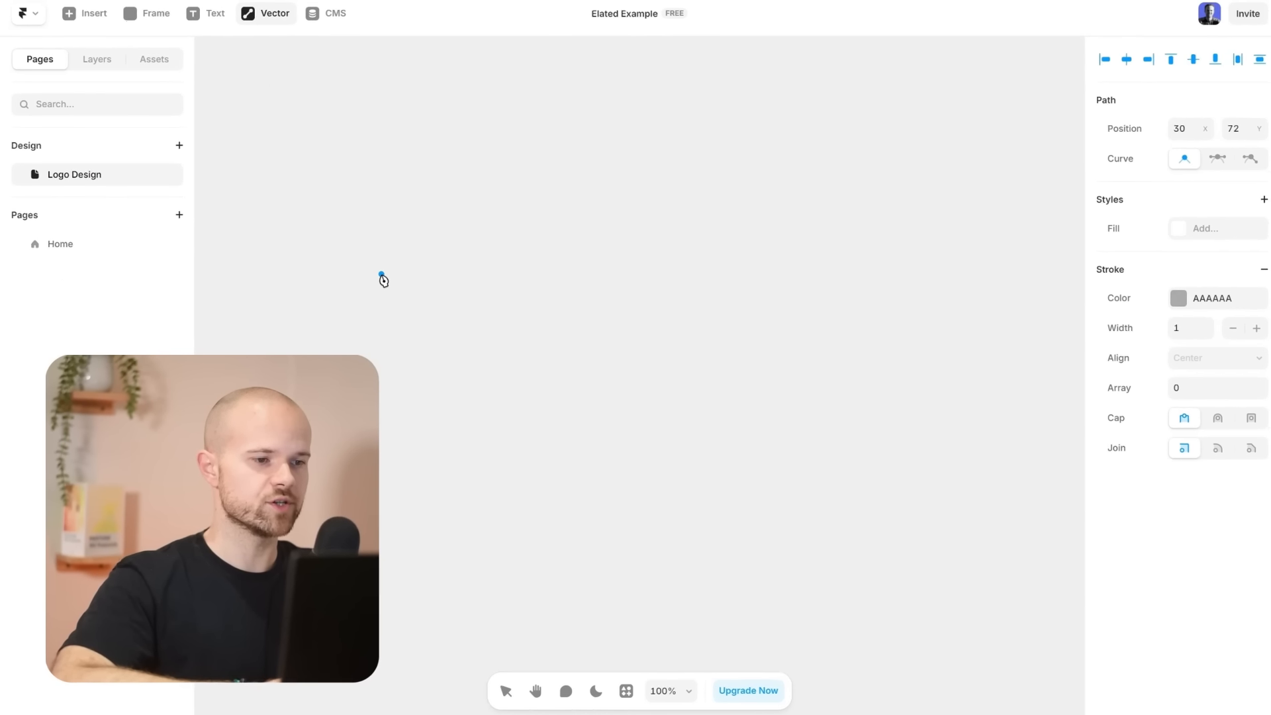
pyautogui.click(529, 204)
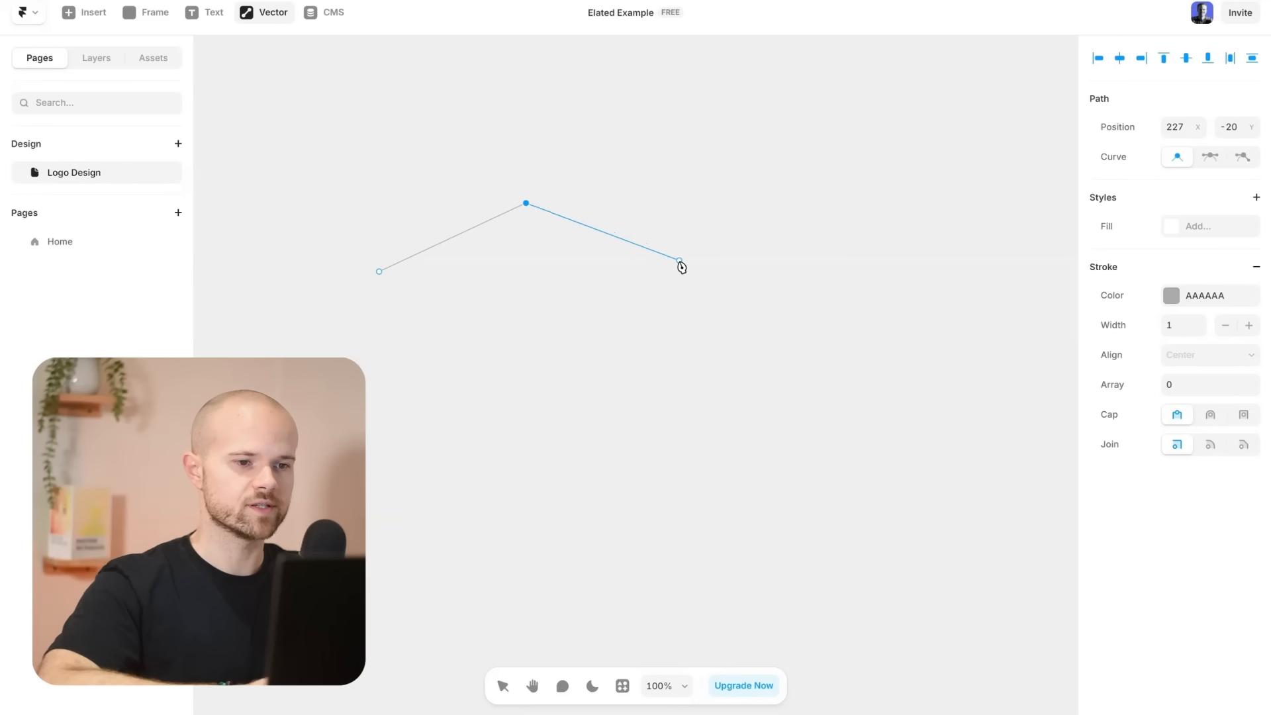
pyautogui.click(683, 263)
pyautogui.click(742, 356)
pyautogui.click(591, 421)
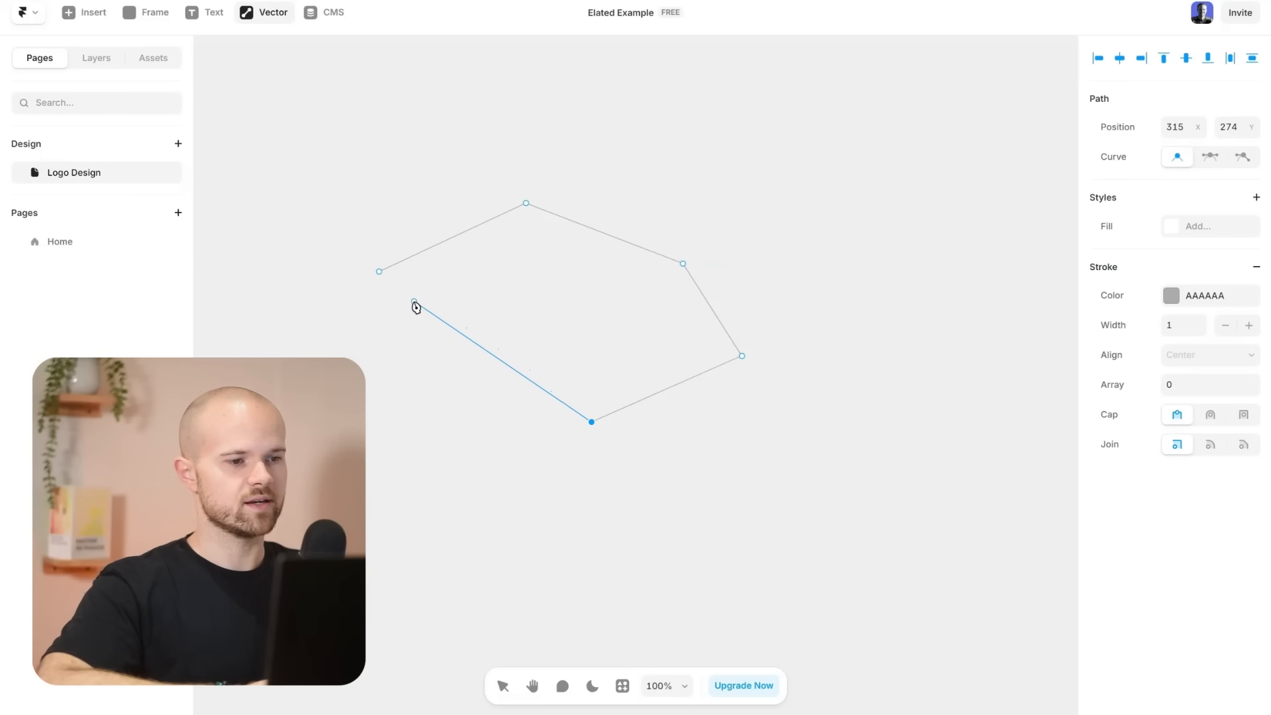
pyautogui.click(378, 272)
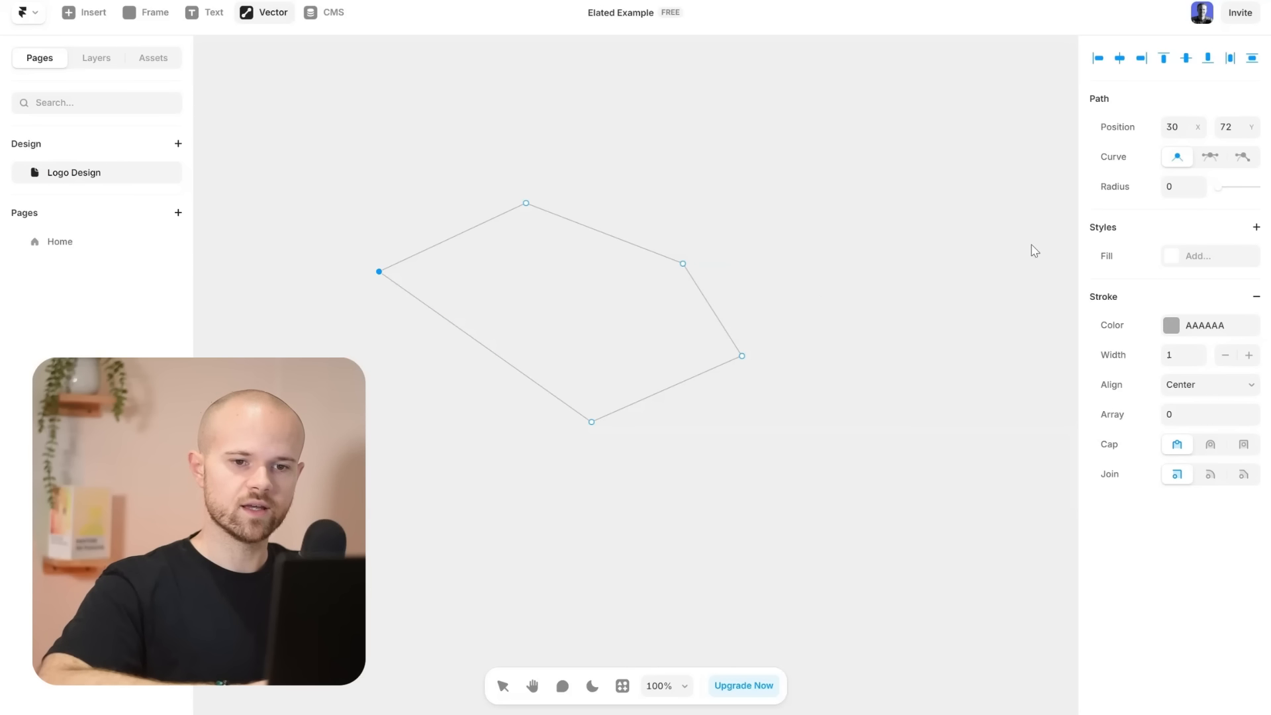
# Fill the five-point path with a blue linear gradient and finish editing it.
pyautogui.click(1171, 260)
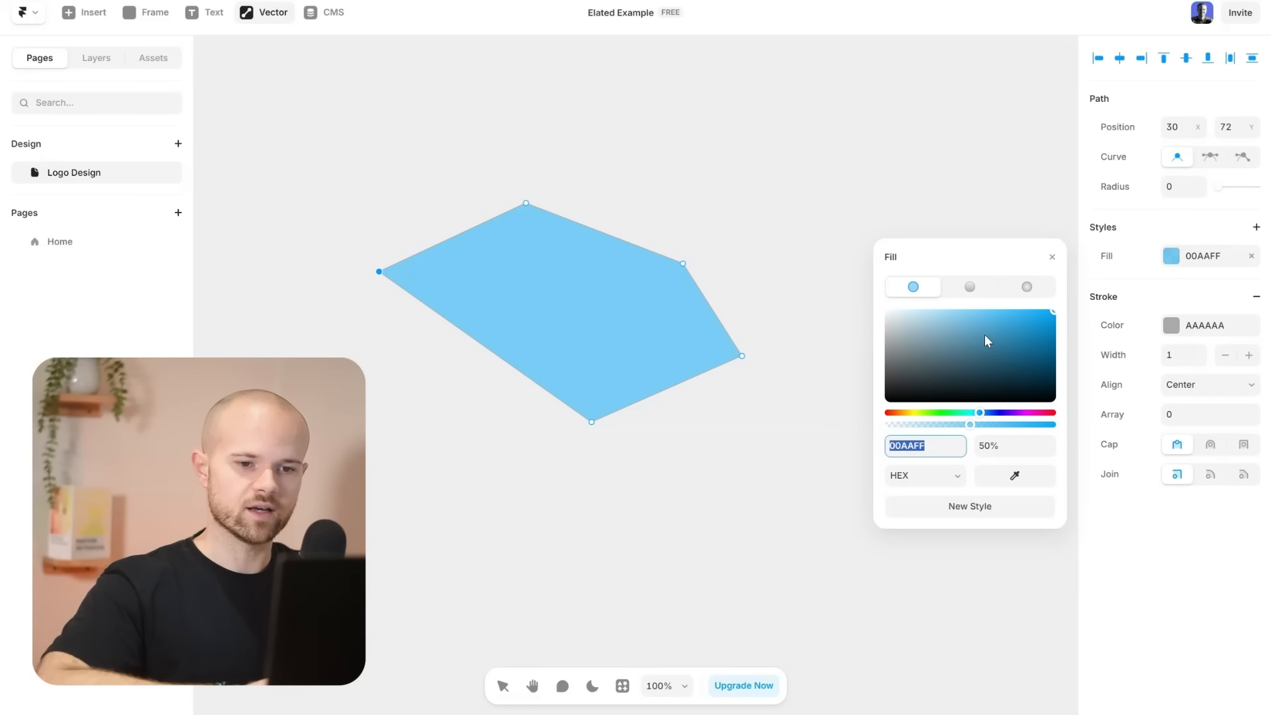
pyautogui.moveTo(984, 335); pyautogui.dragTo(975, 318)
pyautogui.click(961, 296)
pyautogui.press('Escape')
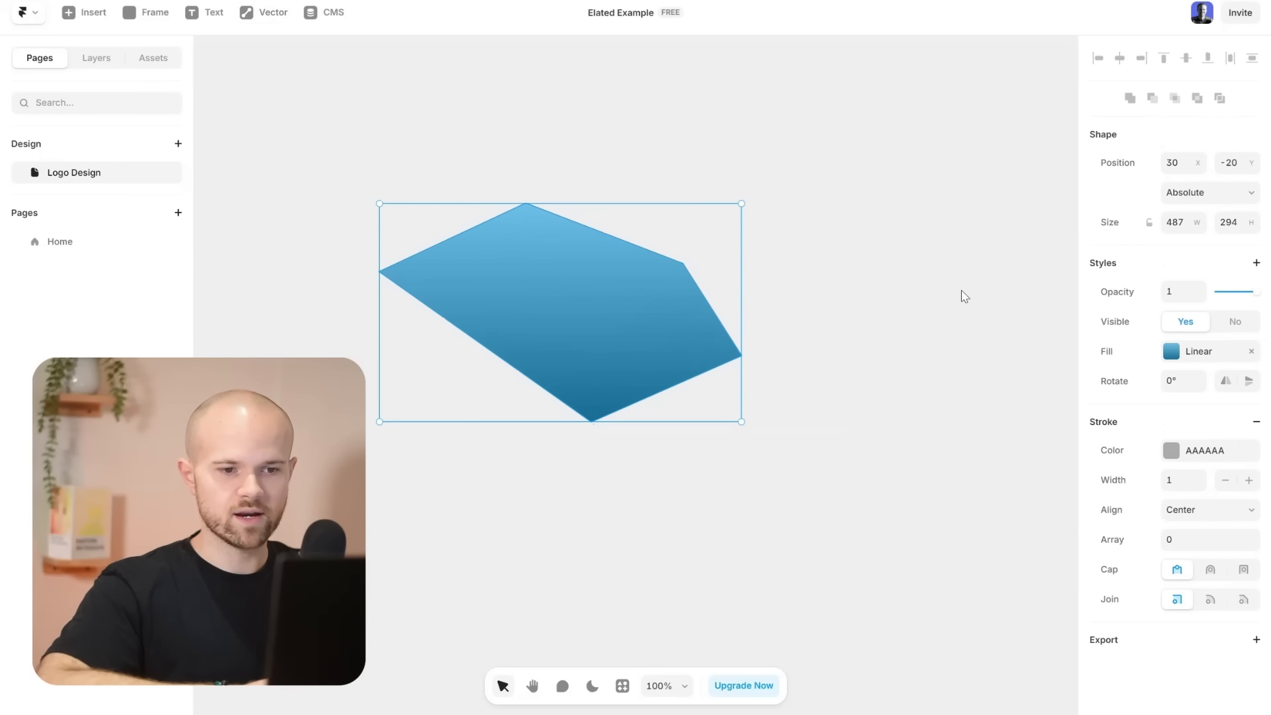
# Move the path's upper-right point inward to about 399, 35 and pull a new point from the lower-left edge to about 240.5, 121.
pyautogui.doubleClick(705, 322)
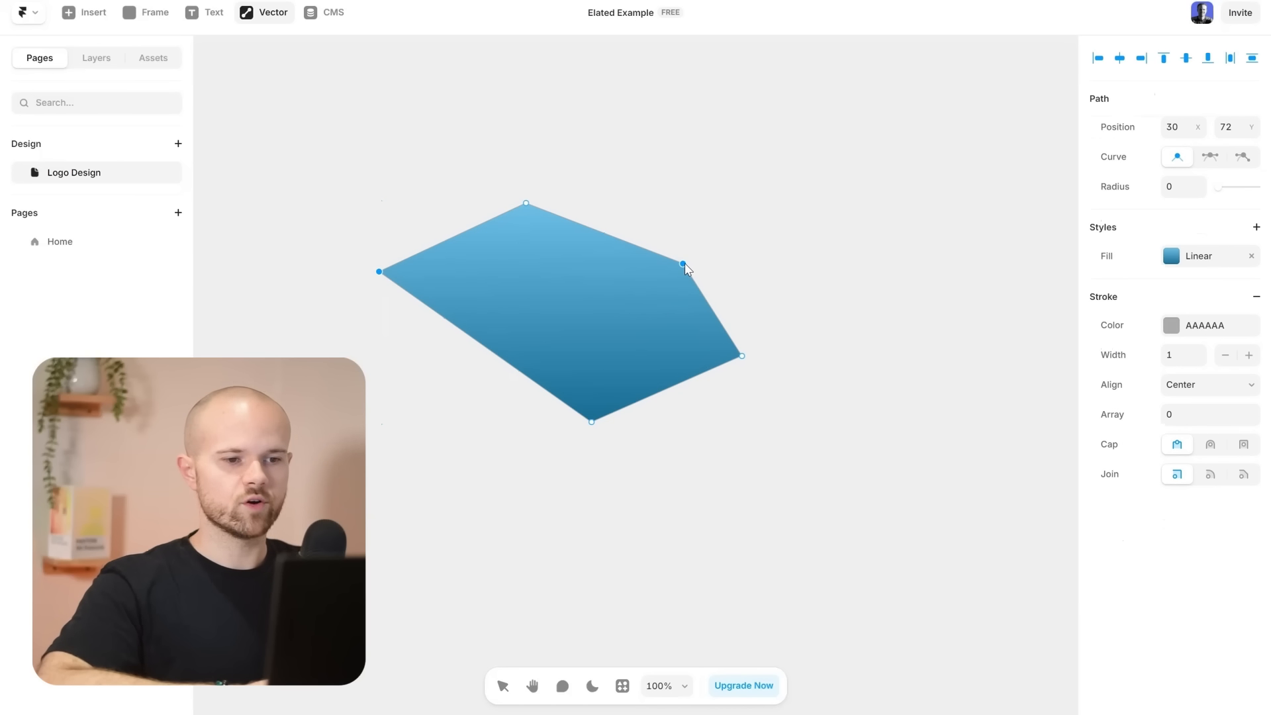
pyautogui.moveTo(684, 263); pyautogui.dragTo(655, 246)
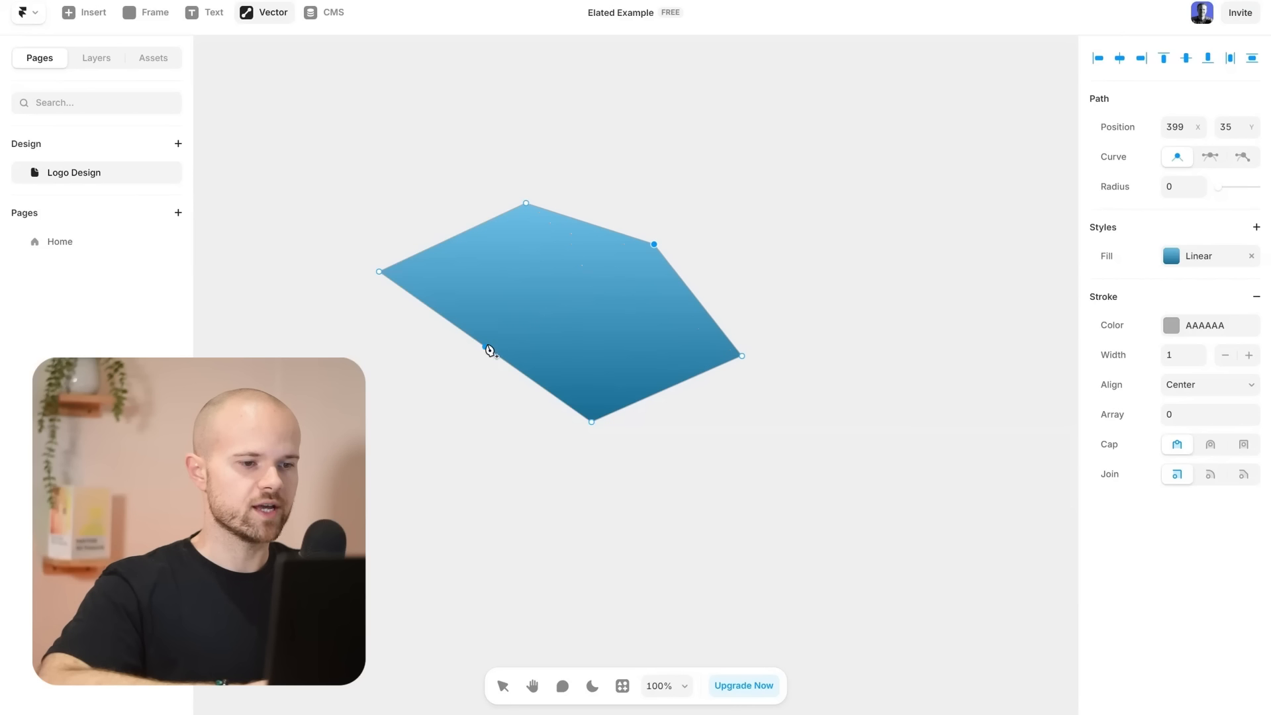
pyautogui.moveTo(486, 348); pyautogui.dragTo(536, 307)
# Convert the path's upper-right point and new inner point to smooth curves, bending the shape into an arc.
pyautogui.doubleClick(654, 243)
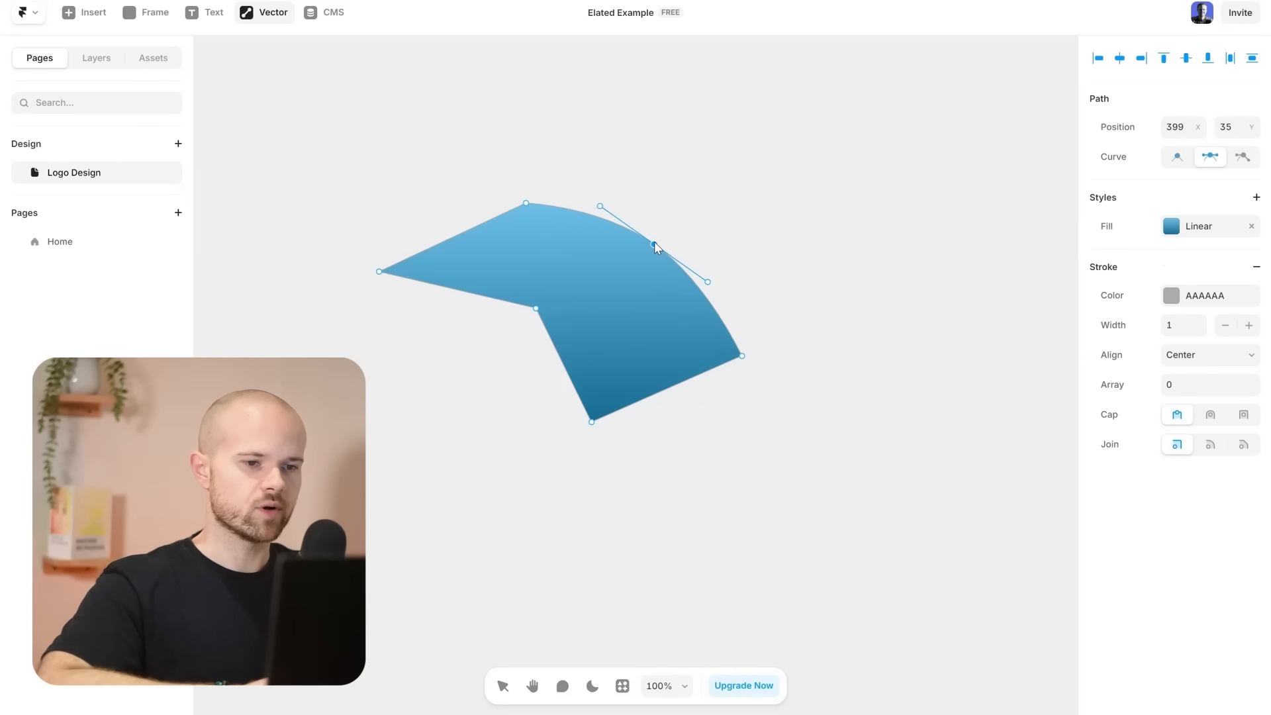
pyautogui.doubleClick(536, 308)
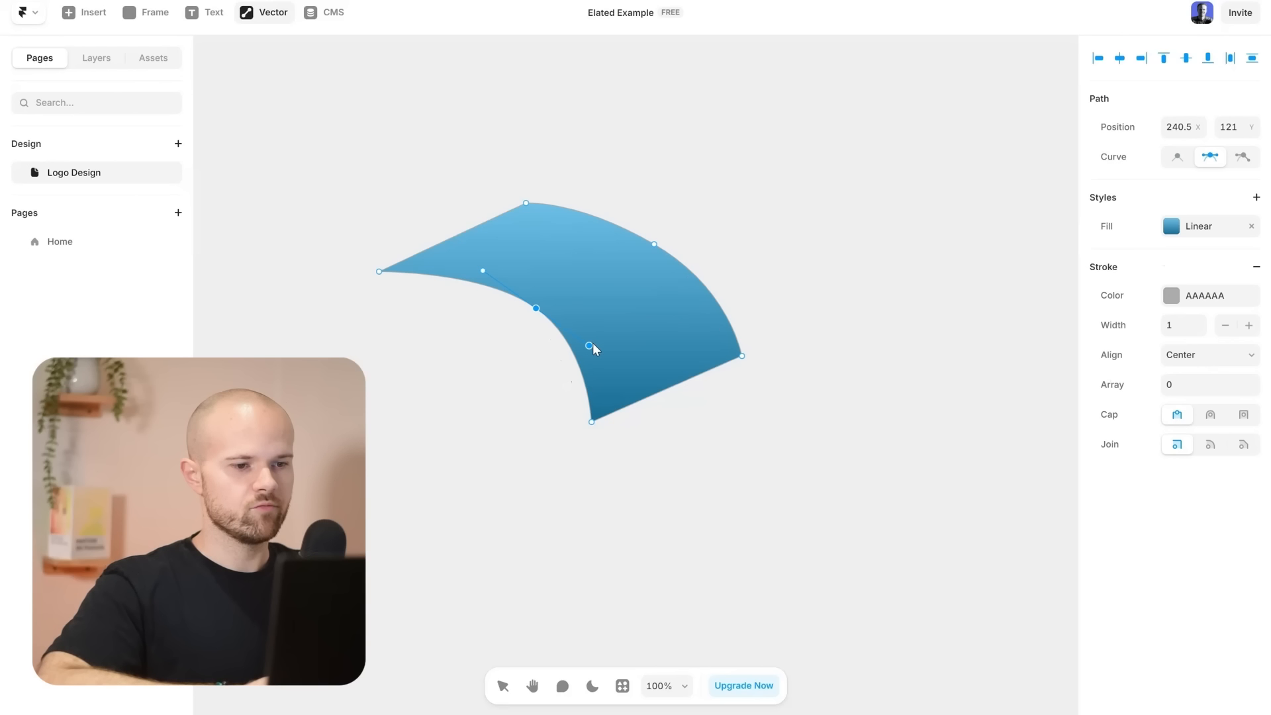
pyautogui.click(592, 345)
pyautogui.moveTo(596, 347)
pyautogui.mouseDown()
pyautogui.moveTo(612, 352)
pyautogui.moveTo(597, 345)
pyautogui.mouseUp()
pyautogui.click(813, 280)
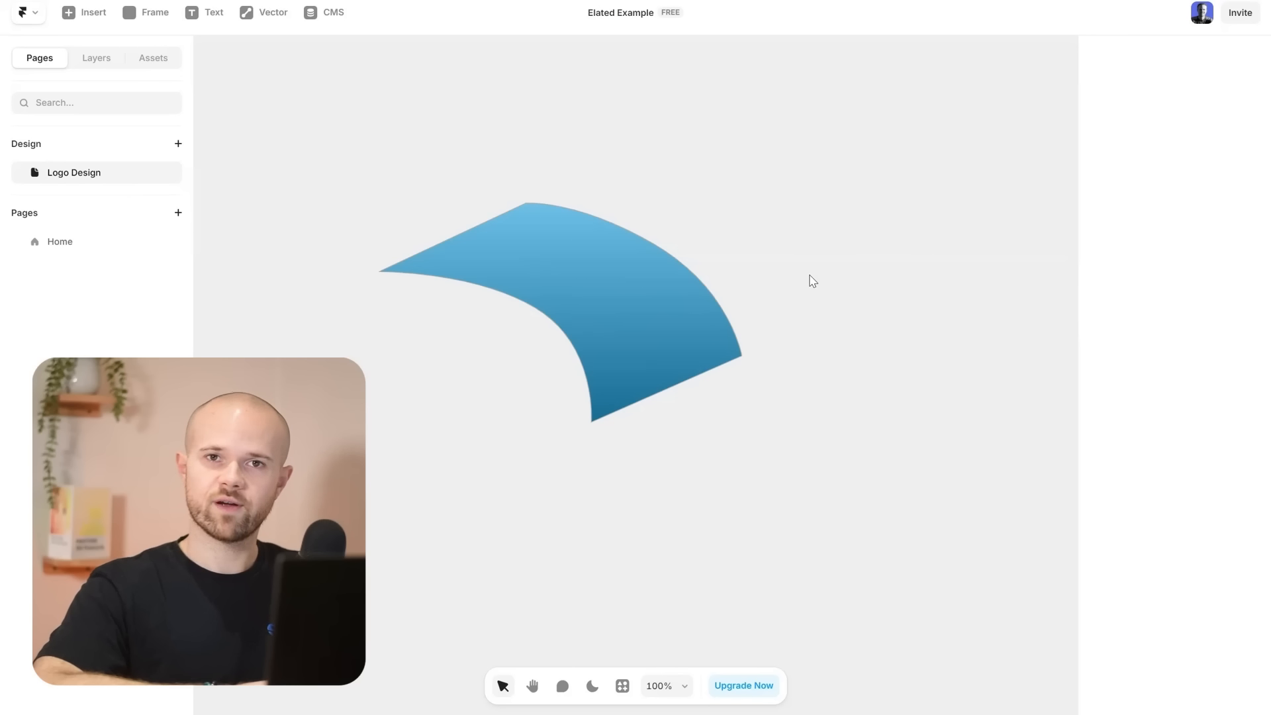
# Draw a circle about 216 by 216 beside the blue path with the Oval tool.
pyautogui.click(266, 11)
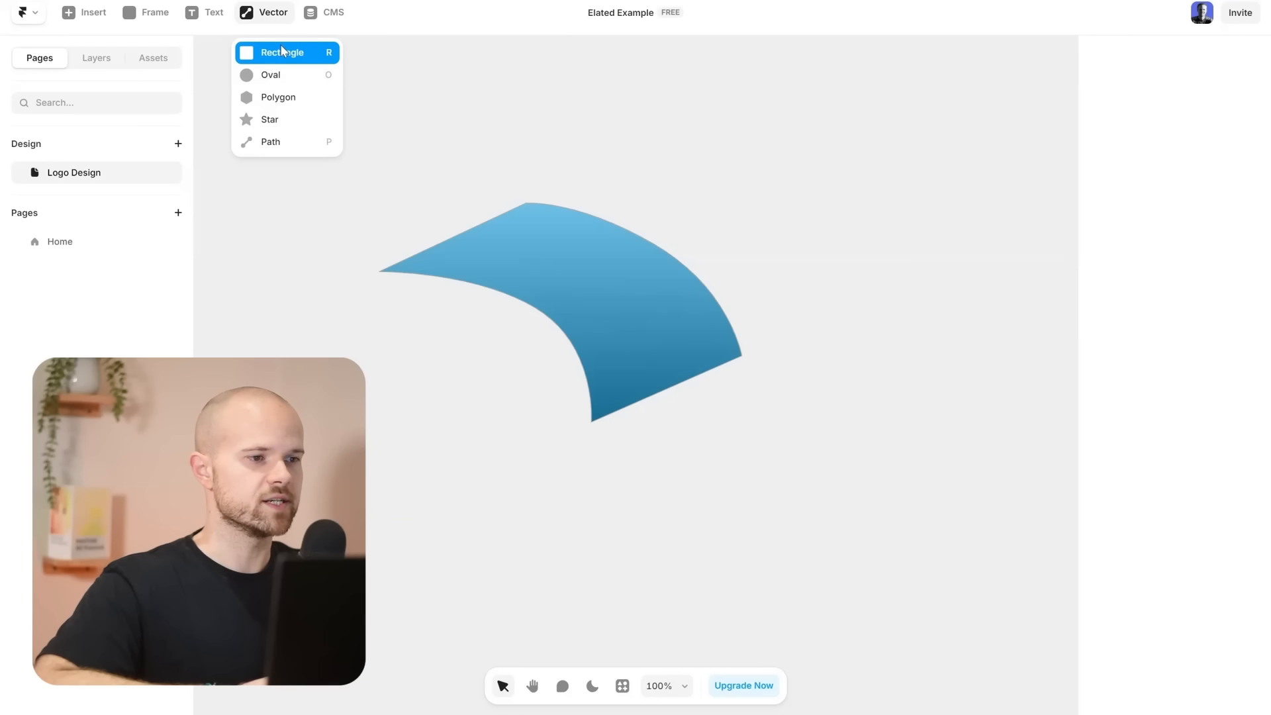
pyautogui.click(286, 74)
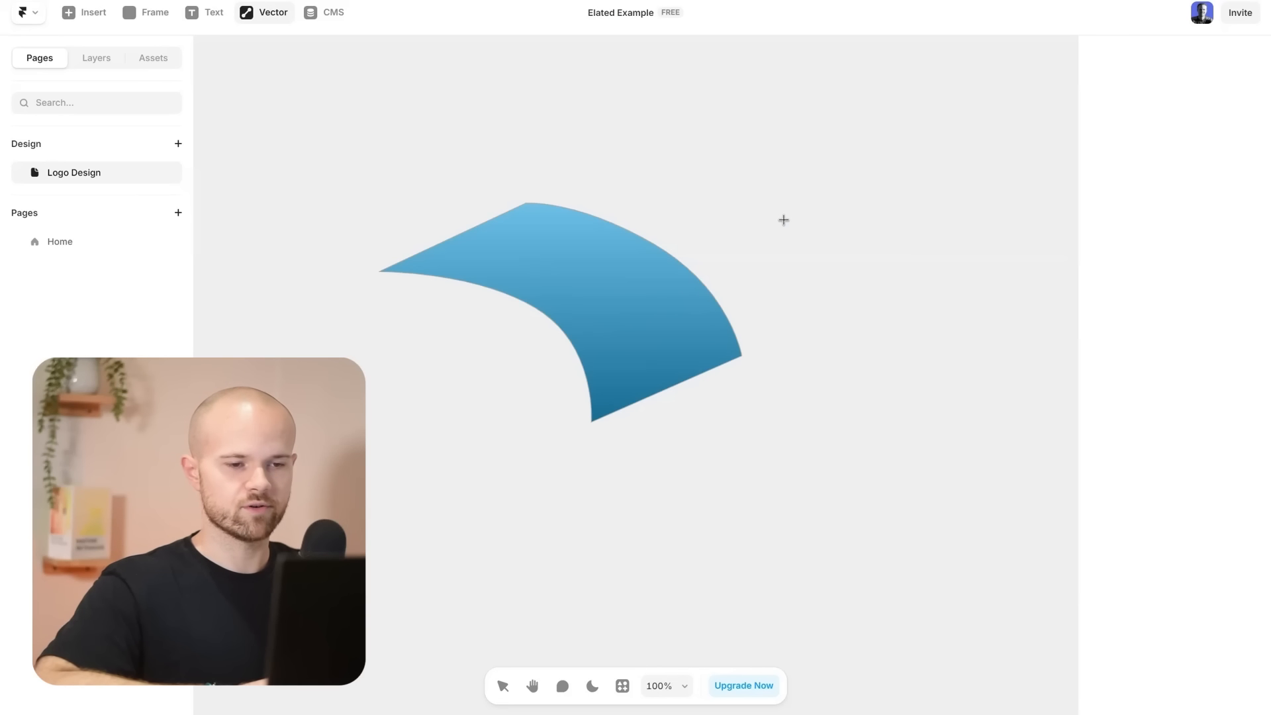
pyautogui.moveTo(783, 220); pyautogui.dragTo(899, 303)
# Delete the blue gradient path and keep the grey circle.
pyautogui.click(615, 200)
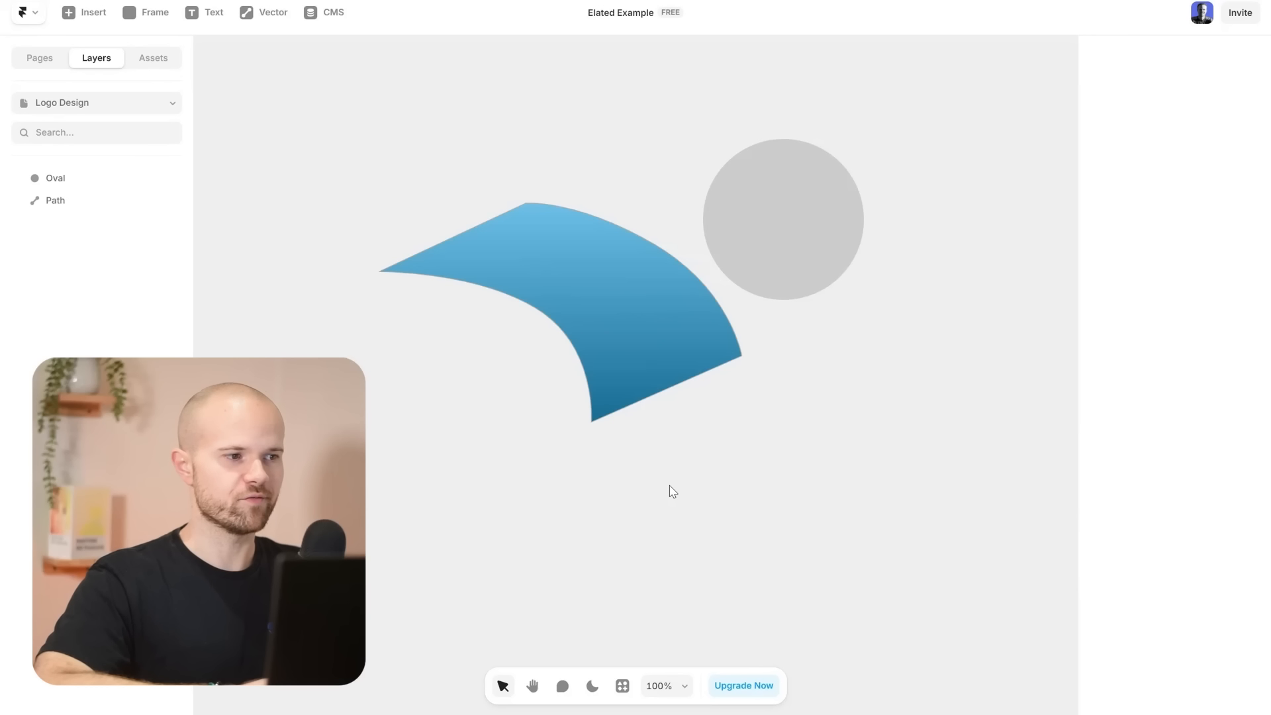
pyautogui.click(536, 243)
pyautogui.press('Delete')
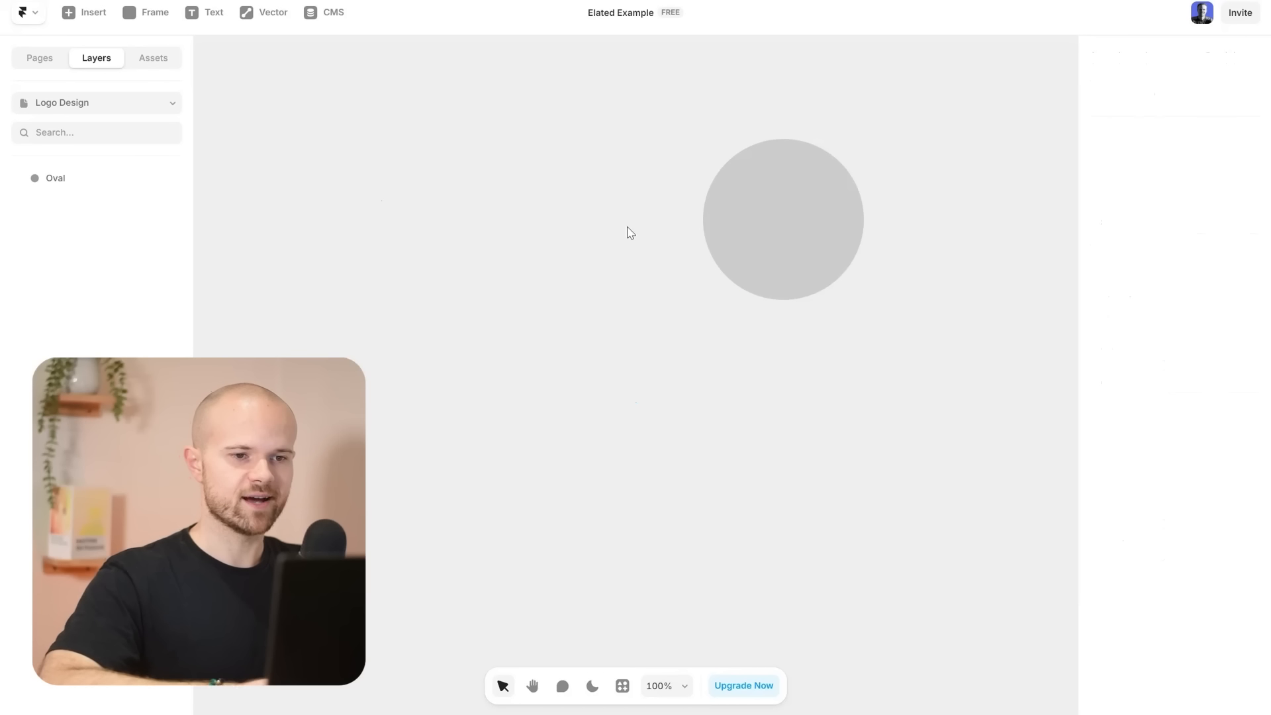
# Move the circle to about -56, 134 and place three copies of it scattered across the canvas.
pyautogui.moveTo(780, 210); pyautogui.dragTo(394, 391)
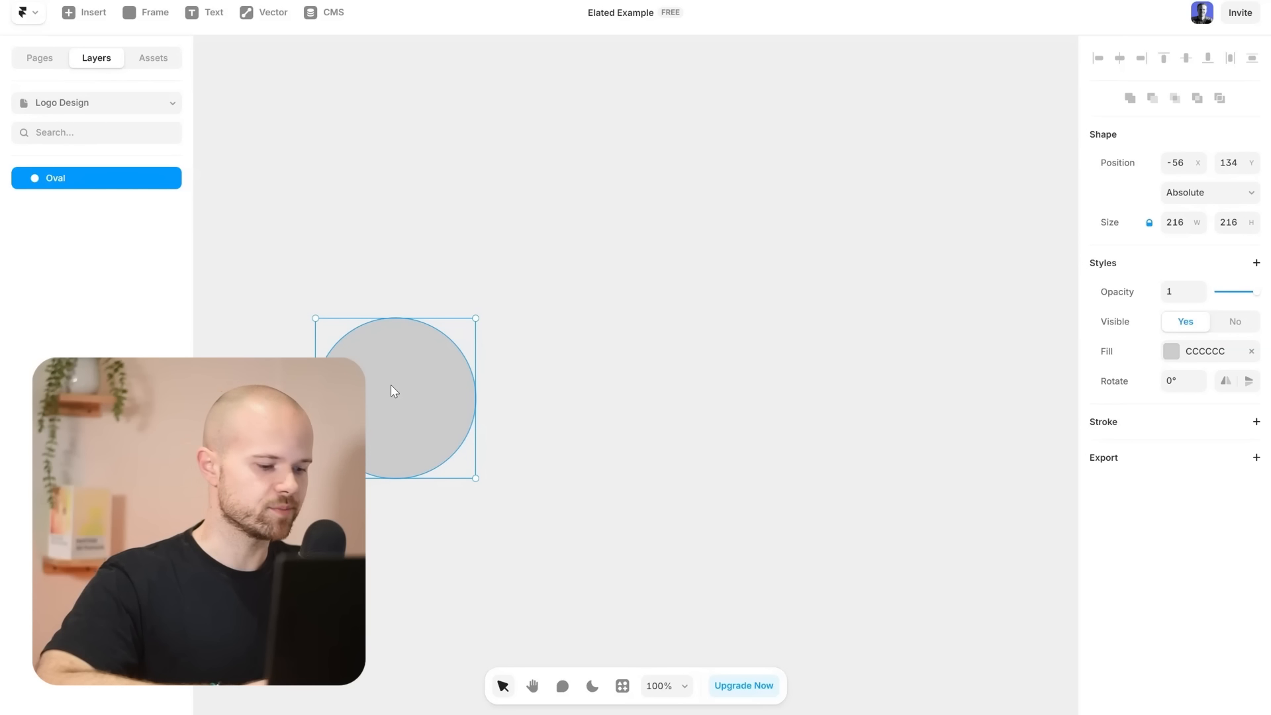
pyautogui.moveTo(393, 390); pyautogui.dragTo(892, 347)
pyautogui.click(910, 524)
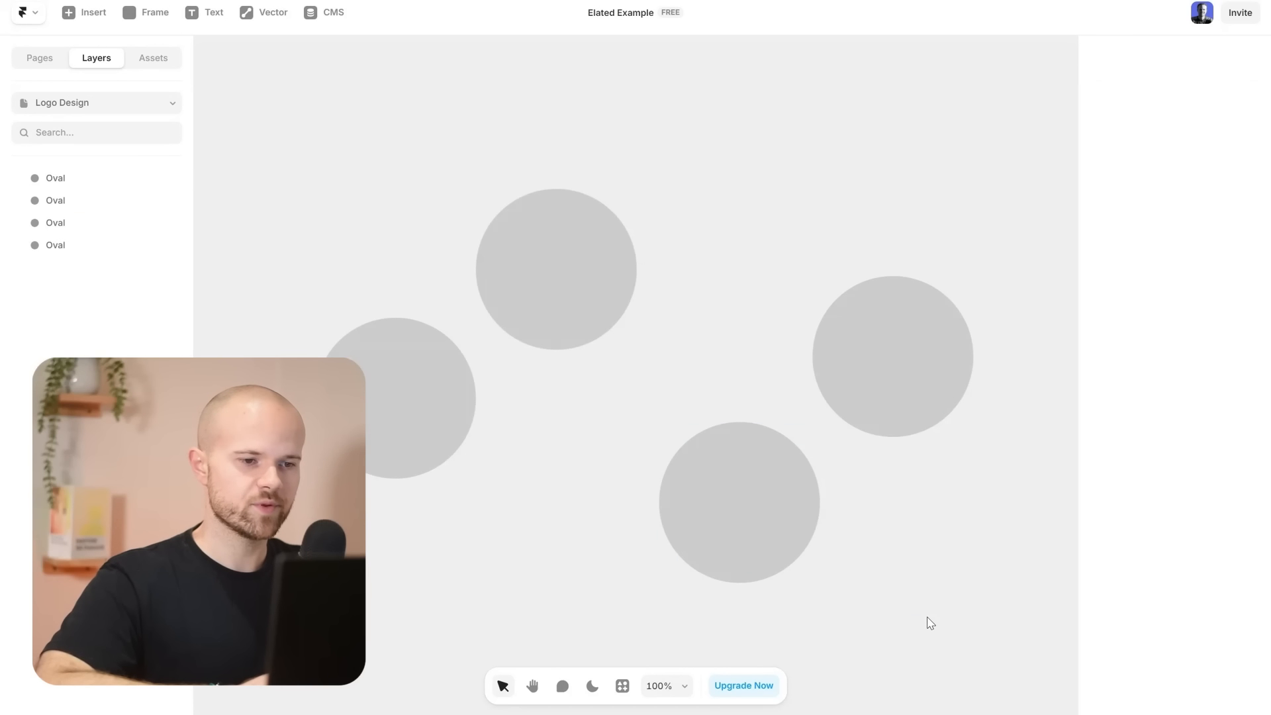
# Align all four circles on their vertical centres and distribute them evenly in a horizontal row.
pyautogui.moveTo(931, 623); pyautogui.dragTo(383, 252)
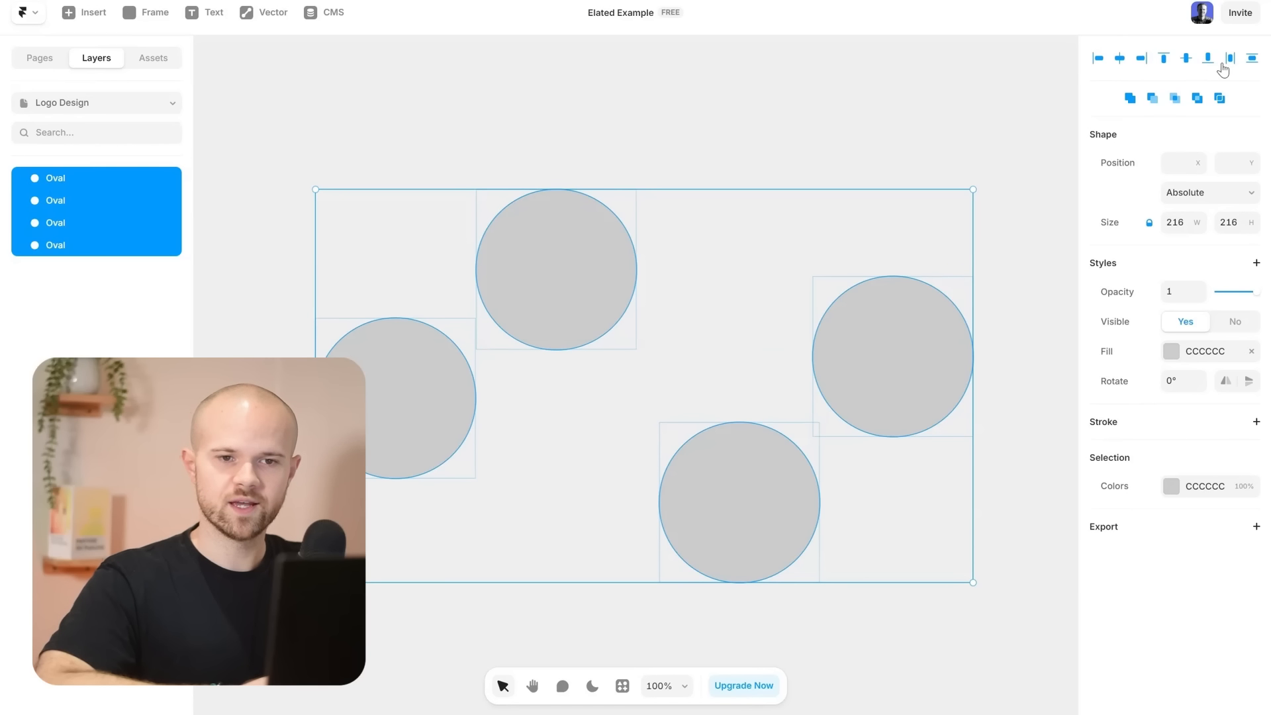
pyautogui.click(1188, 65)
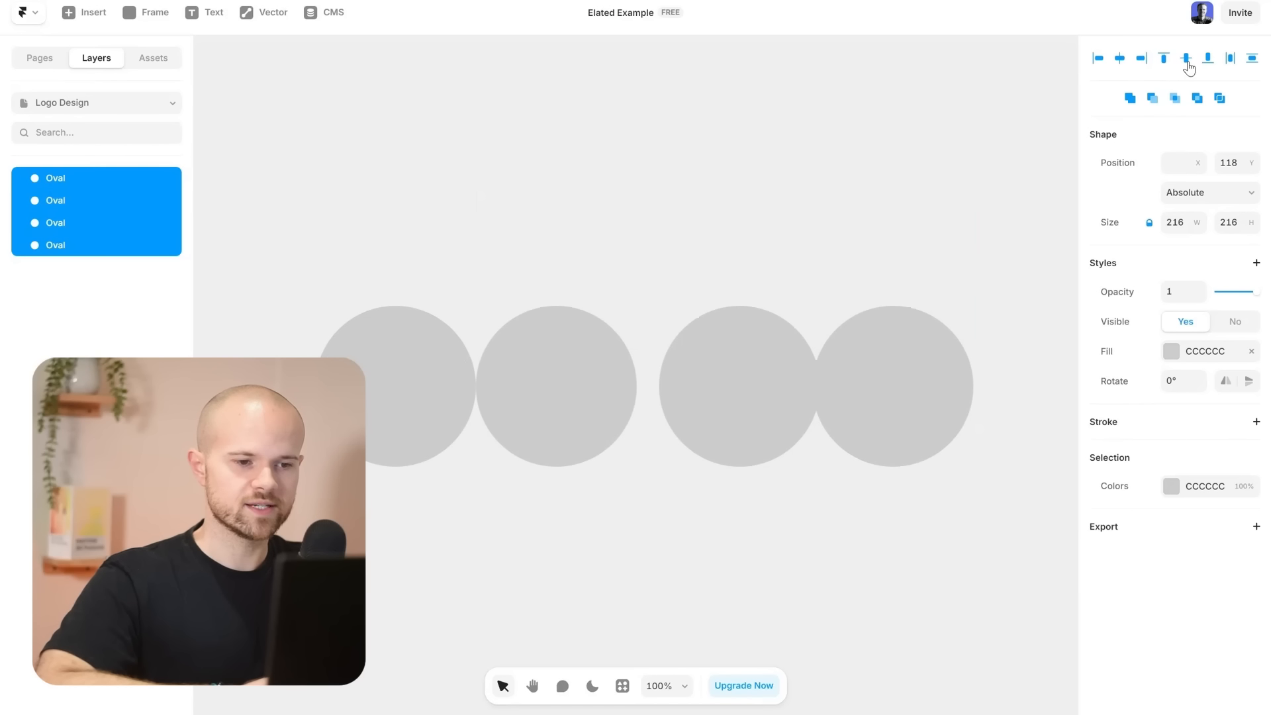
pyautogui.click(1229, 59)
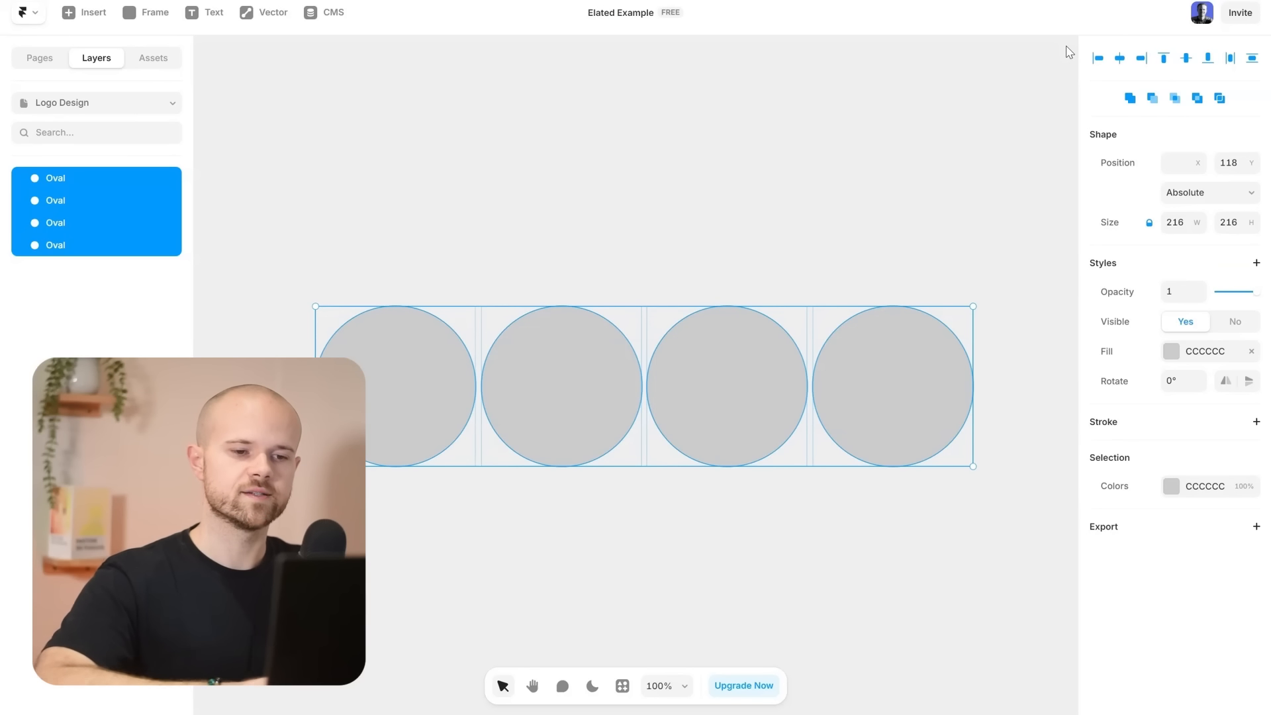
# Delete the two rightmost circles and move the second circle so it overlaps the first by half its width.
pyautogui.click(1068, 51)
pyautogui.moveTo(700, 242); pyautogui.dragTo(896, 383)
pyautogui.press('Delete')
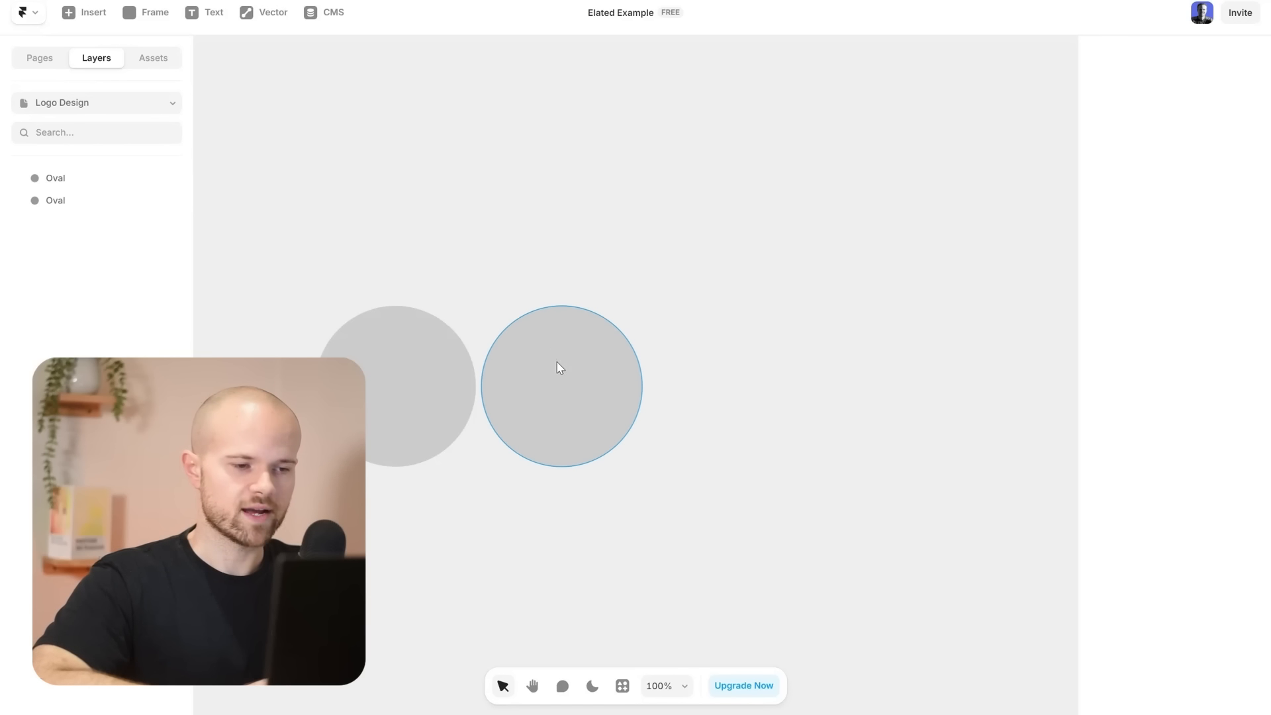
pyautogui.moveTo(559, 368); pyautogui.dragTo(469, 359)
pyautogui.click(599, 454)
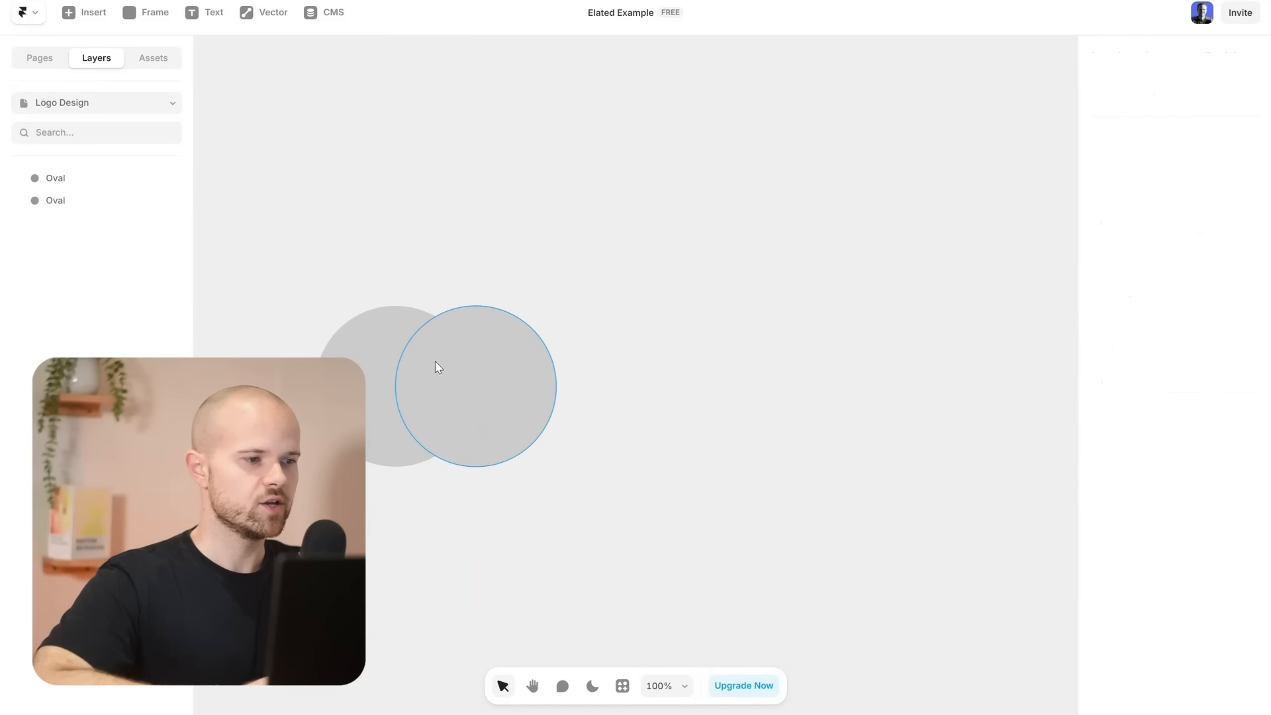
# Combine the two overlapping circles into one shape with the Unite operation.
pyautogui.moveTo(335, 252); pyautogui.dragTo(494, 377)
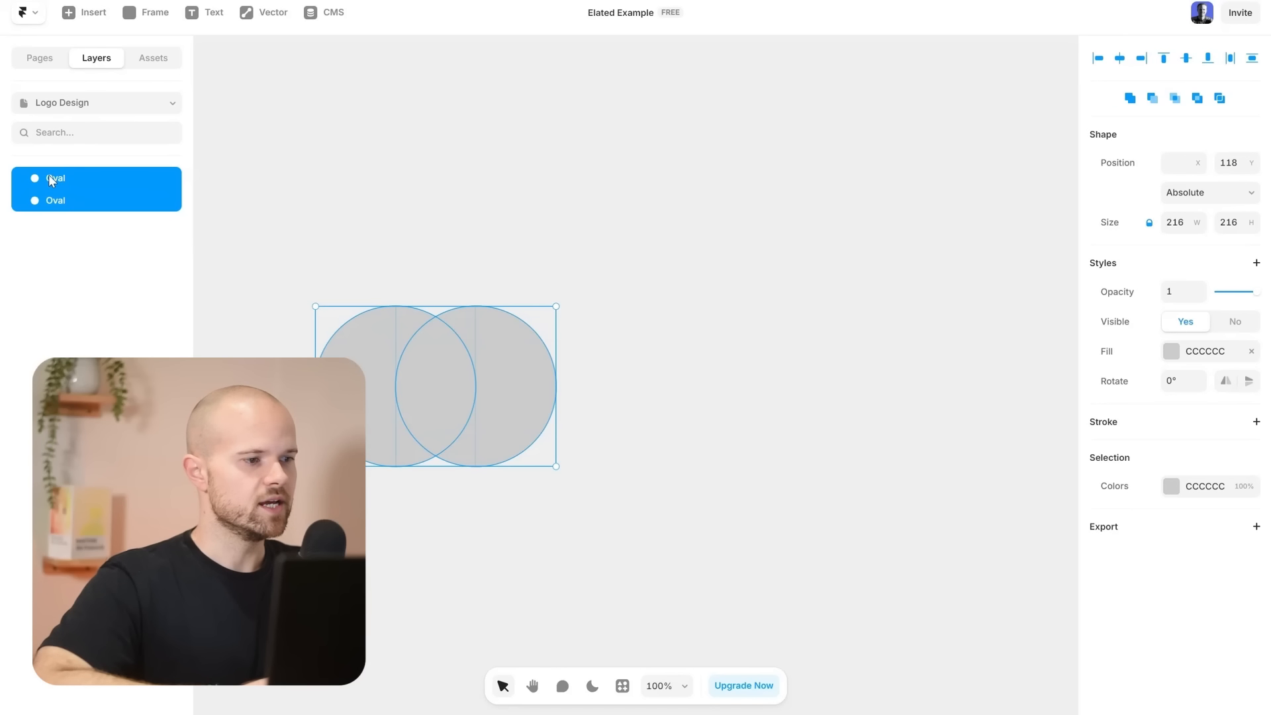
pyautogui.click(98, 178)
pyautogui.click(97, 197)
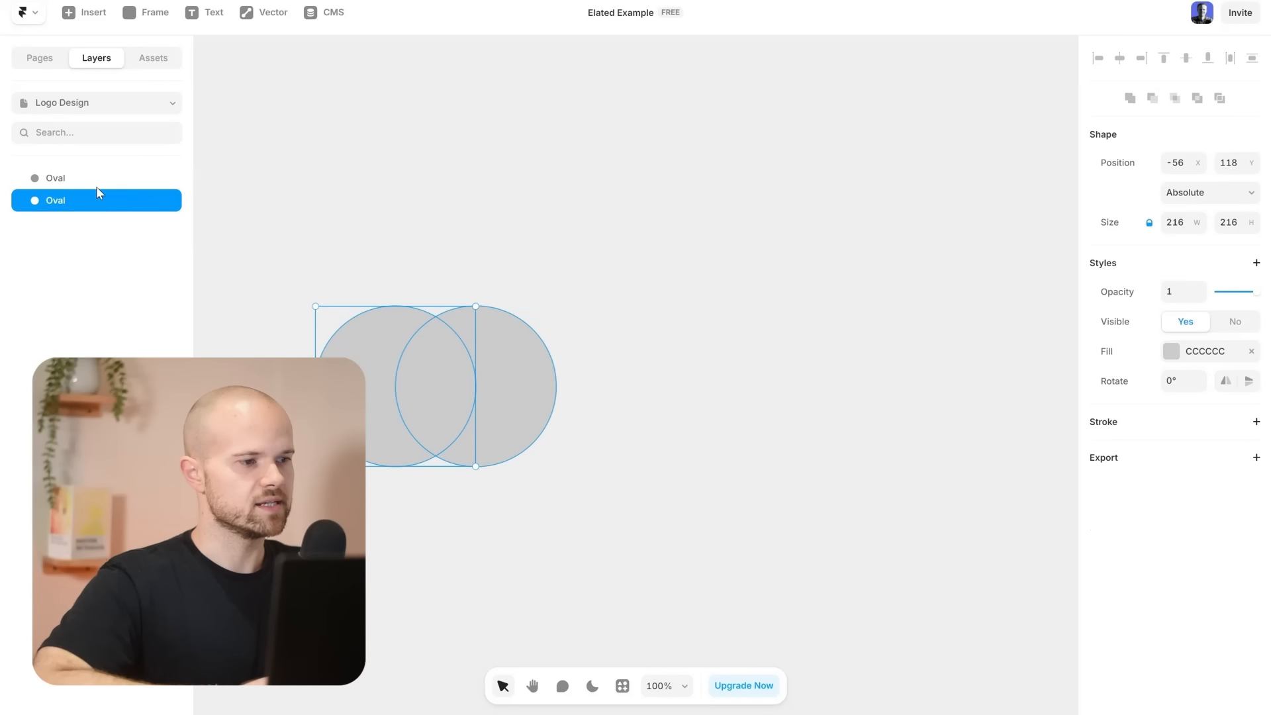
pyautogui.click(97, 186)
pyautogui.click(389, 283)
pyautogui.hotkey('ctrl', 'a')
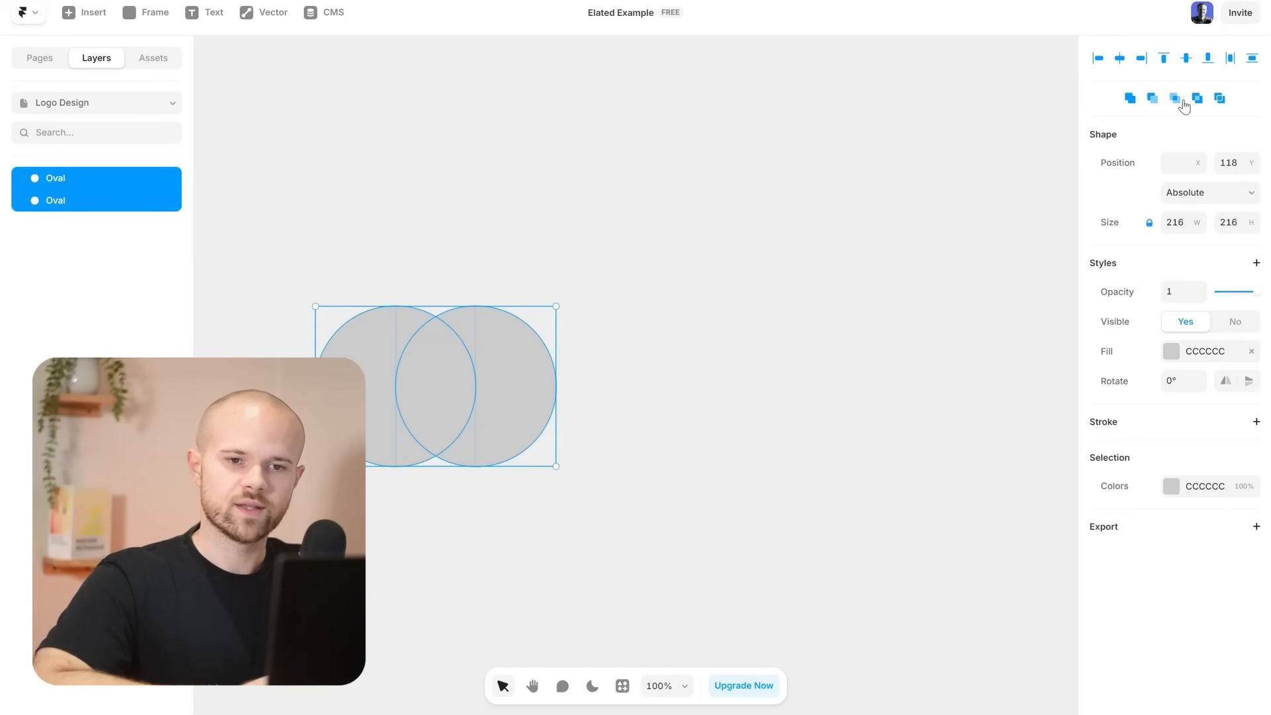
pyautogui.click(1128, 101)
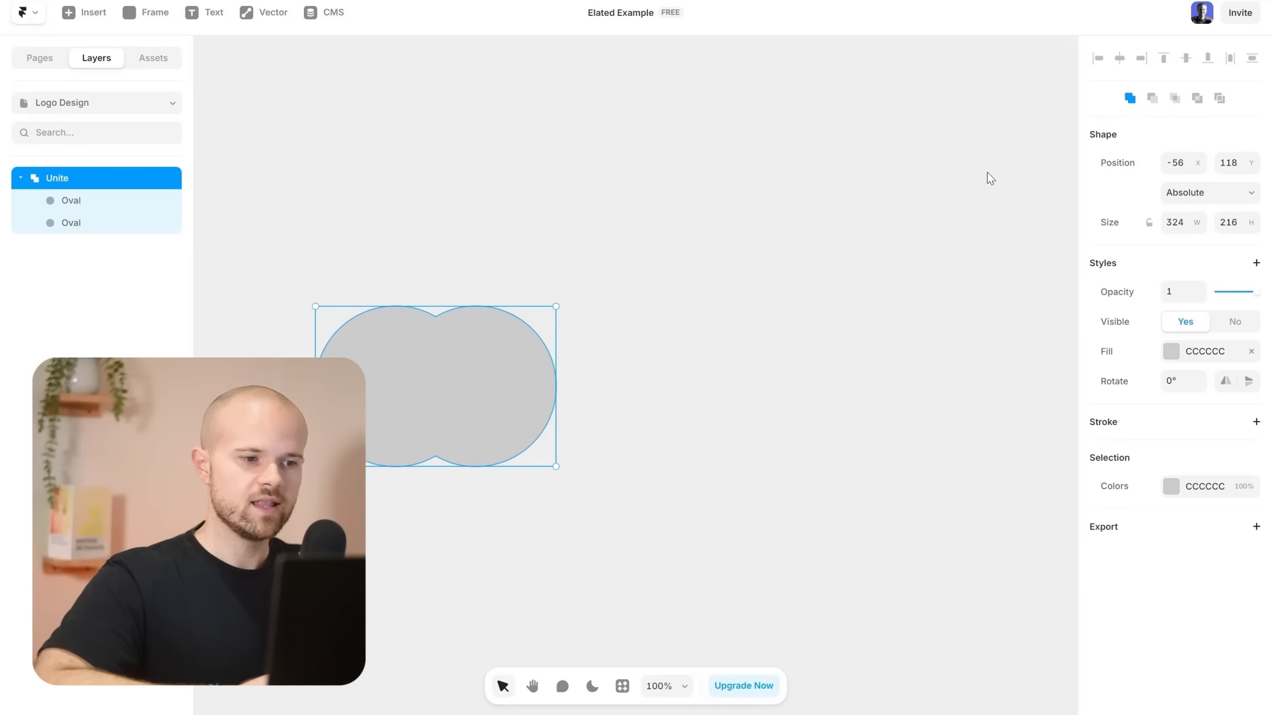
pyautogui.click(990, 178)
# Move the united shape to about 143, 110 and shrink its right-hand circle to about 124 by 124.
pyautogui.click(475, 385)
pyautogui.moveTo(475, 386); pyautogui.dragTo(627, 385)
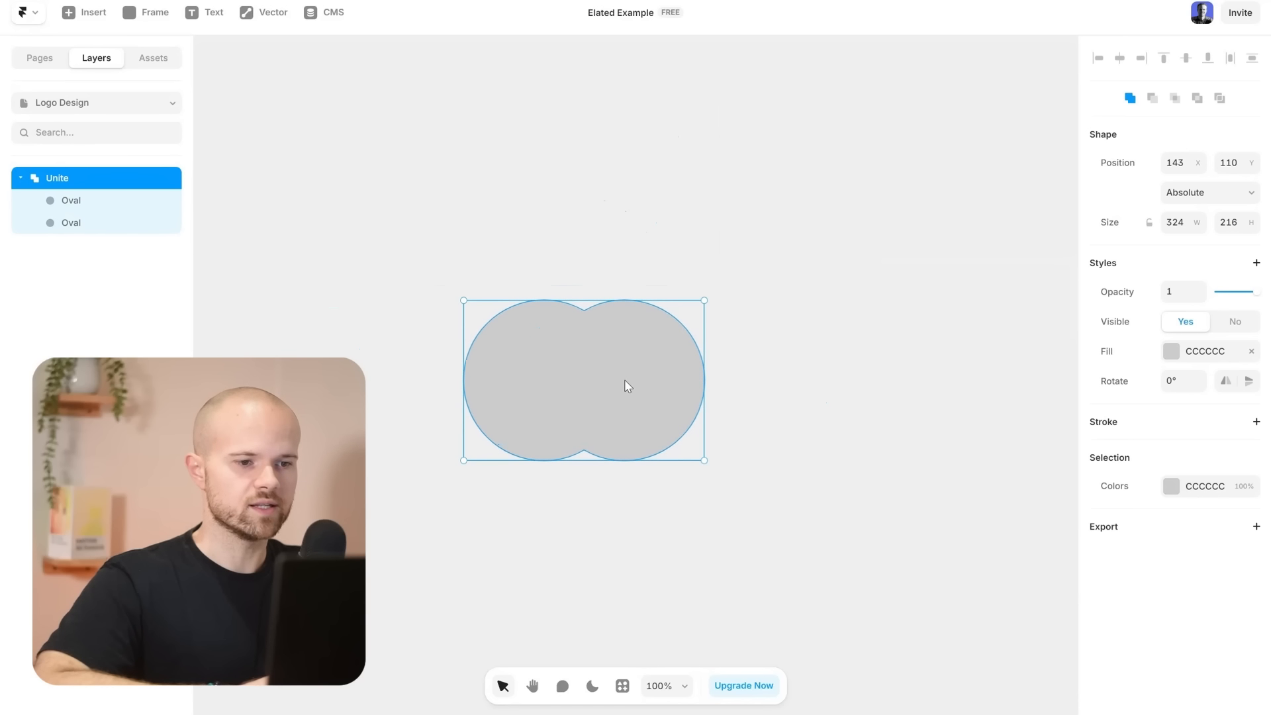
pyautogui.doubleClick(626, 366)
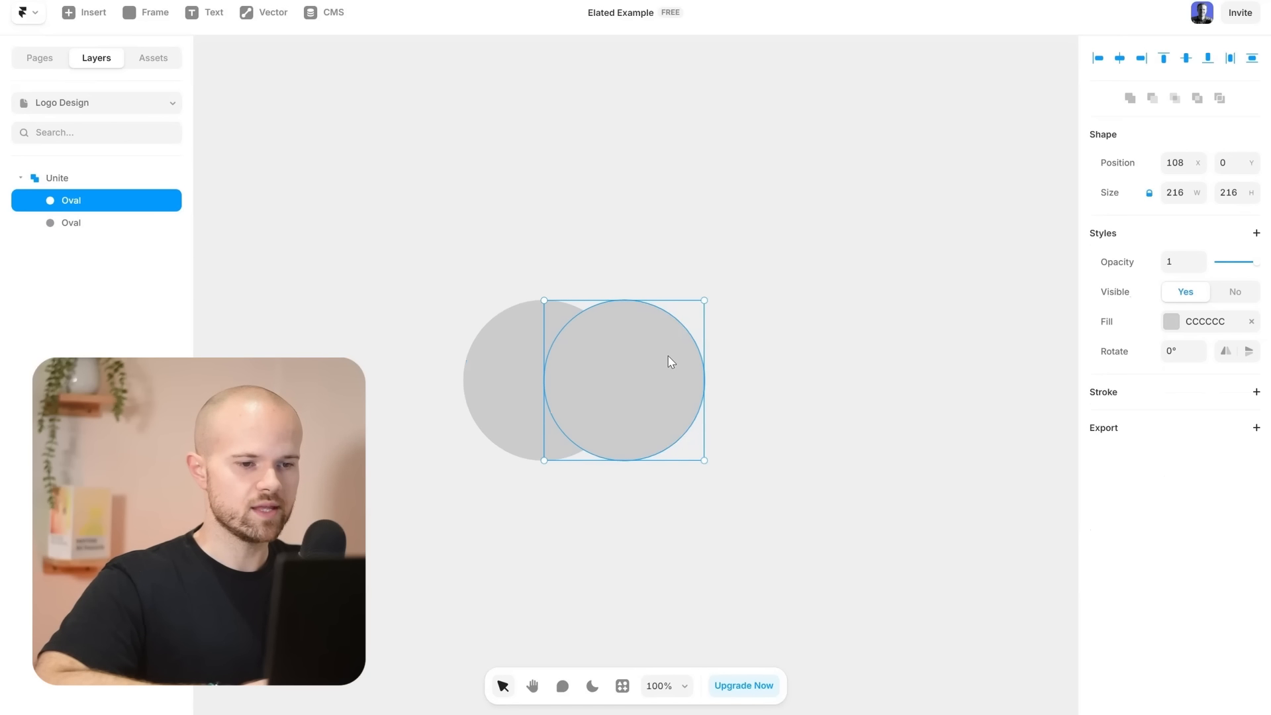
pyautogui.moveTo(701, 338); pyautogui.dragTo(670, 344)
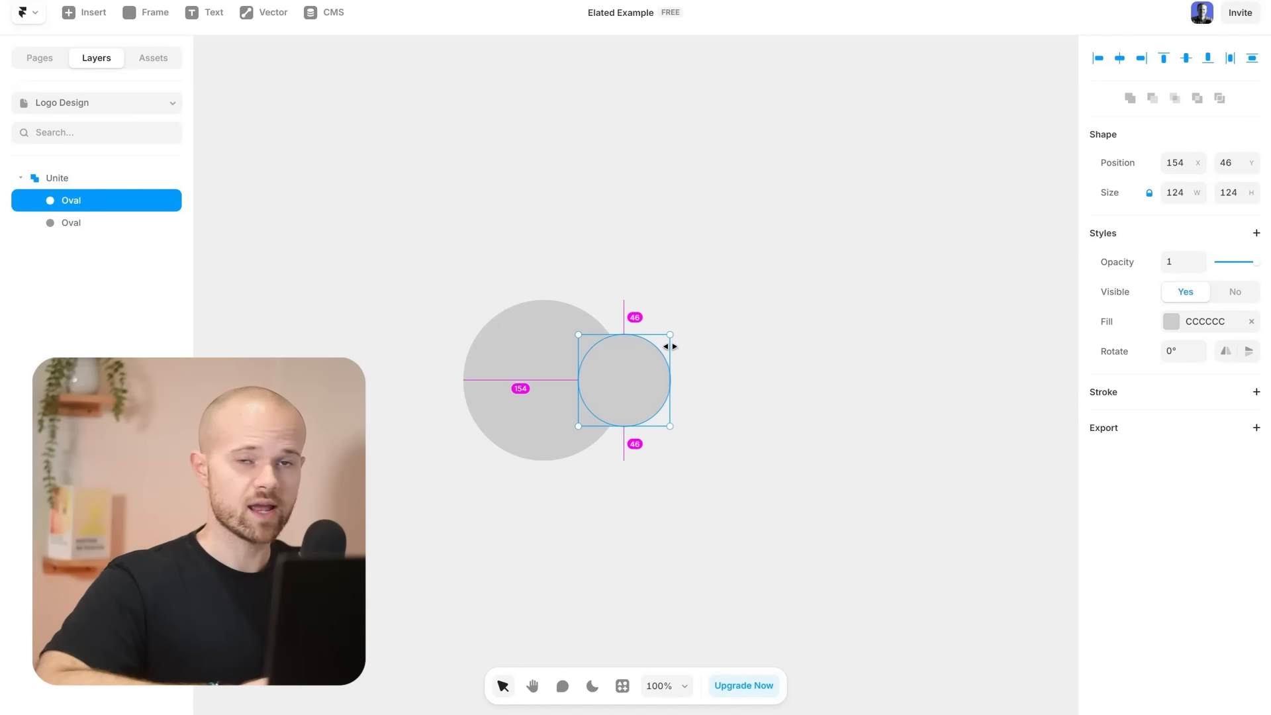
# Release the united shape back into two separate circles.
pyautogui.click(739, 370)
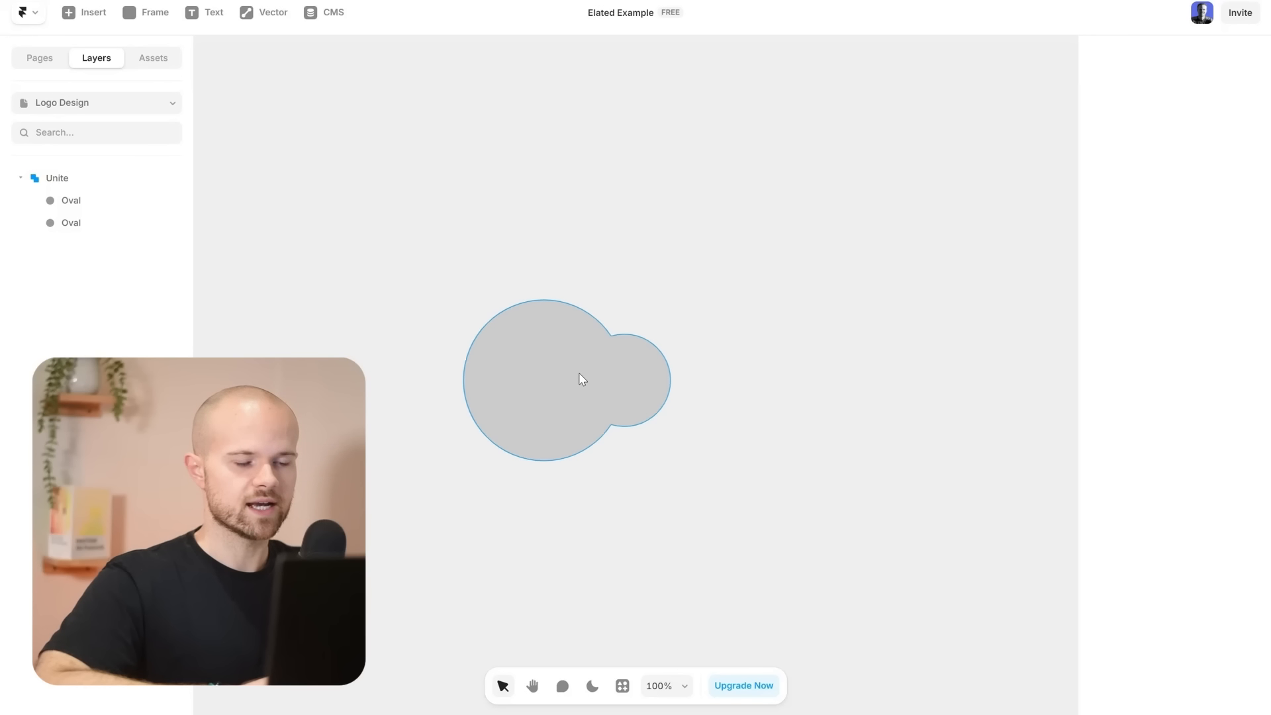
pyautogui.click(631, 375)
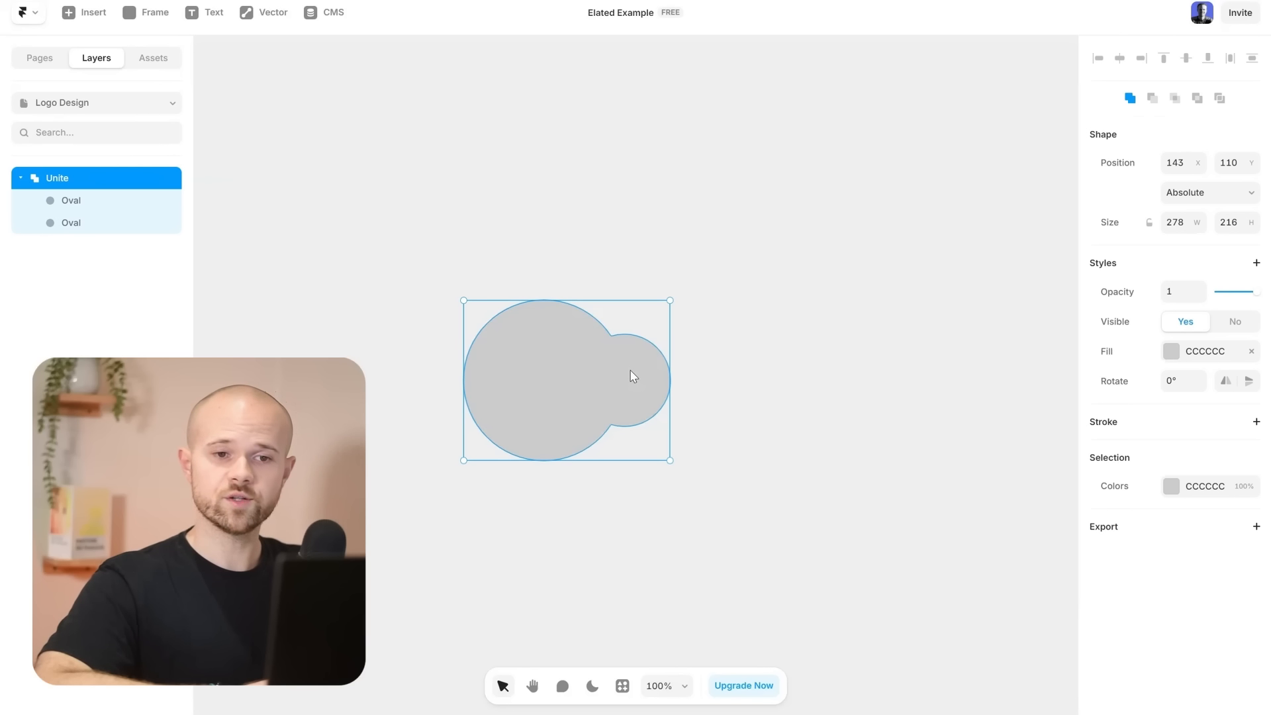
pyautogui.click(1129, 99)
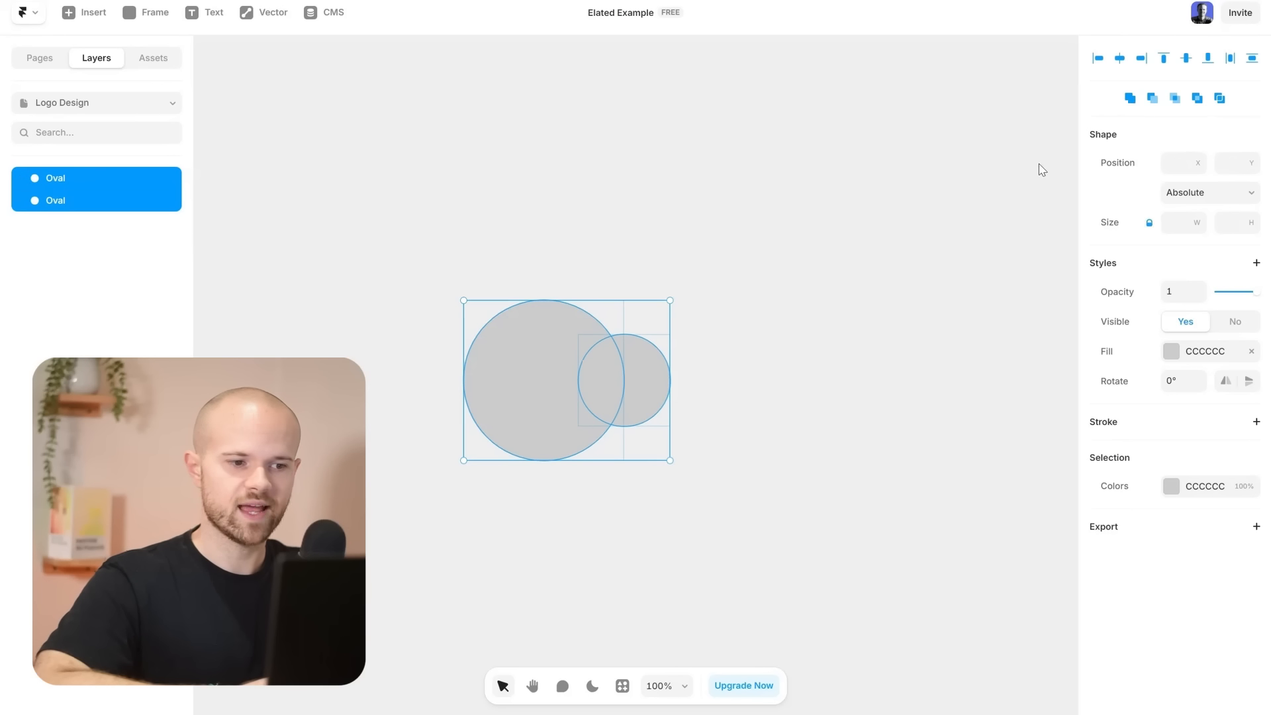
pyautogui.click(1038, 168)
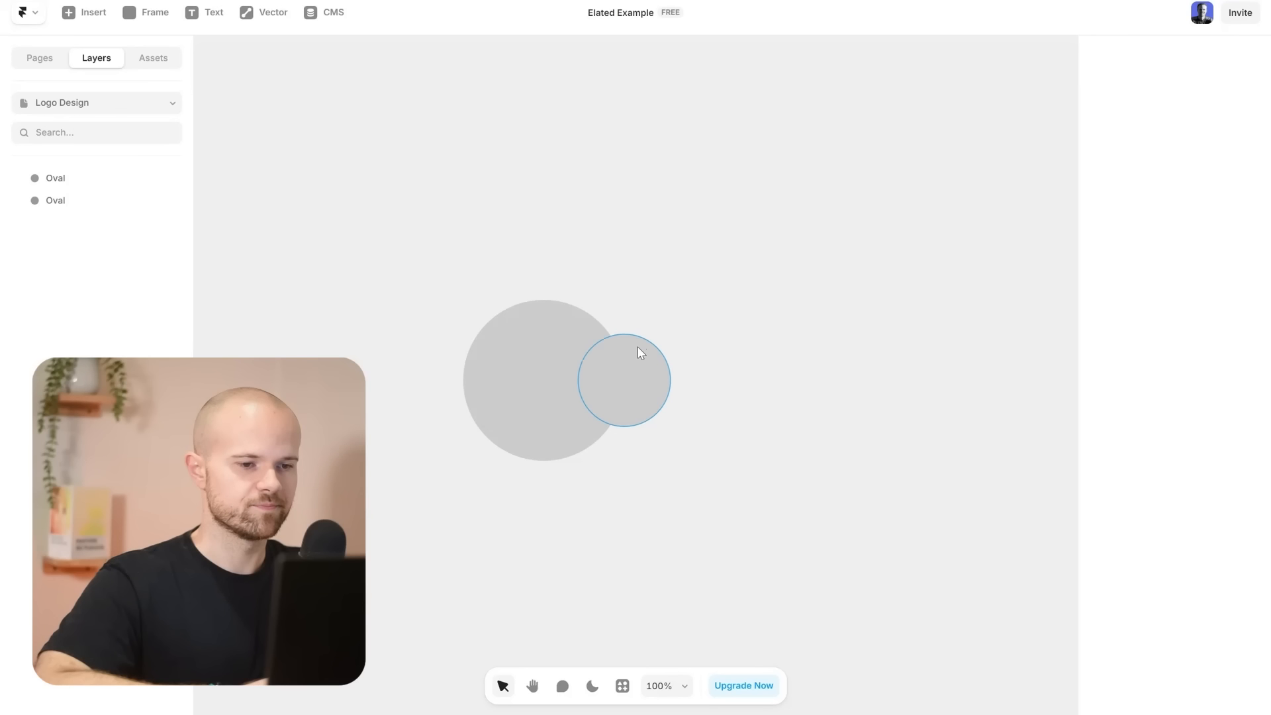
# Select both overlapping circles and try the Subtract operation on them.
pyautogui.moveTo(764, 204); pyautogui.dragTo(519, 393)
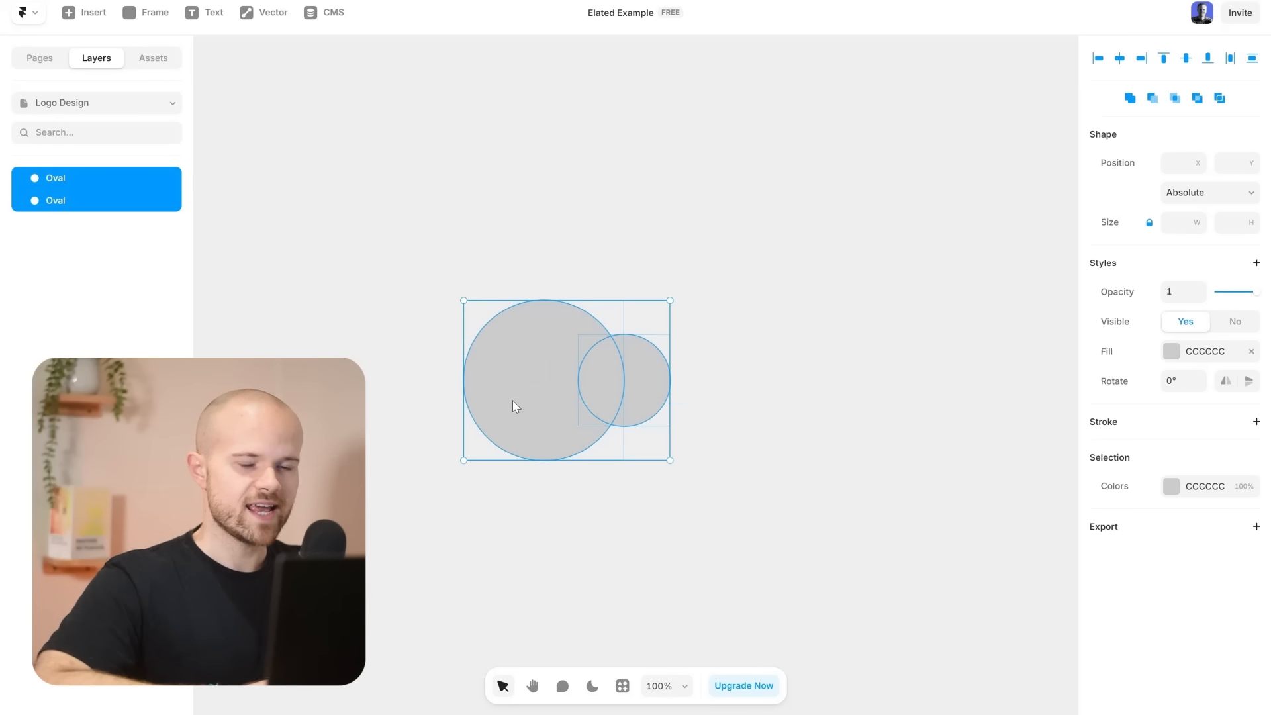
pyautogui.click(1153, 101)
pyautogui.click(1151, 101)
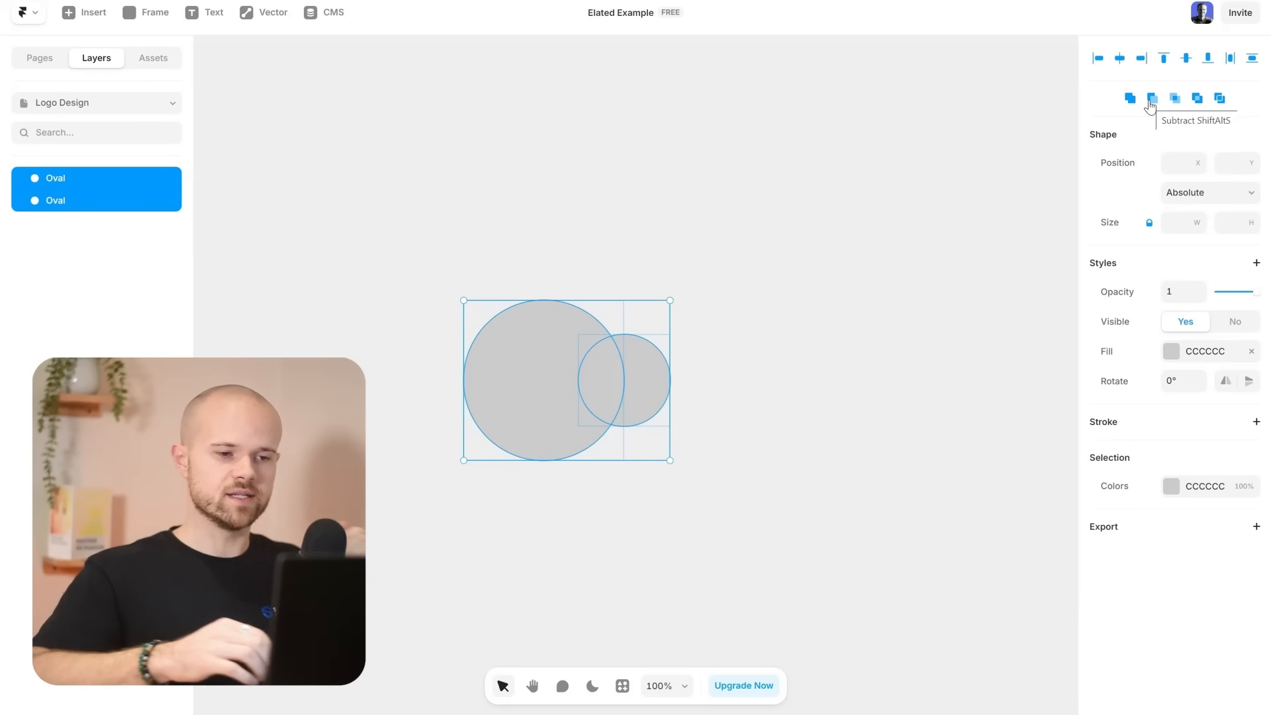
pyautogui.click(1152, 100)
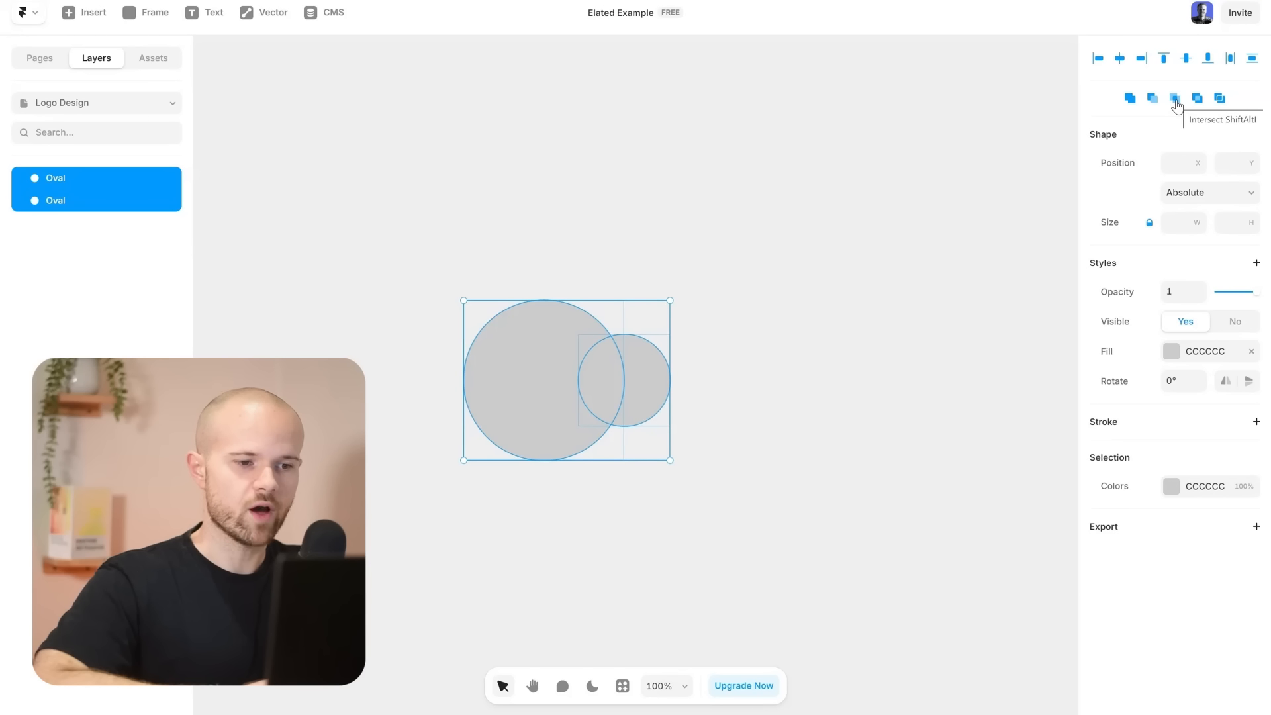
# Try the Intersect operation and the boolean operation after it on the two circles, undoing each one.
pyautogui.click(1176, 99)
pyautogui.hotkey('ctrl', 'z')
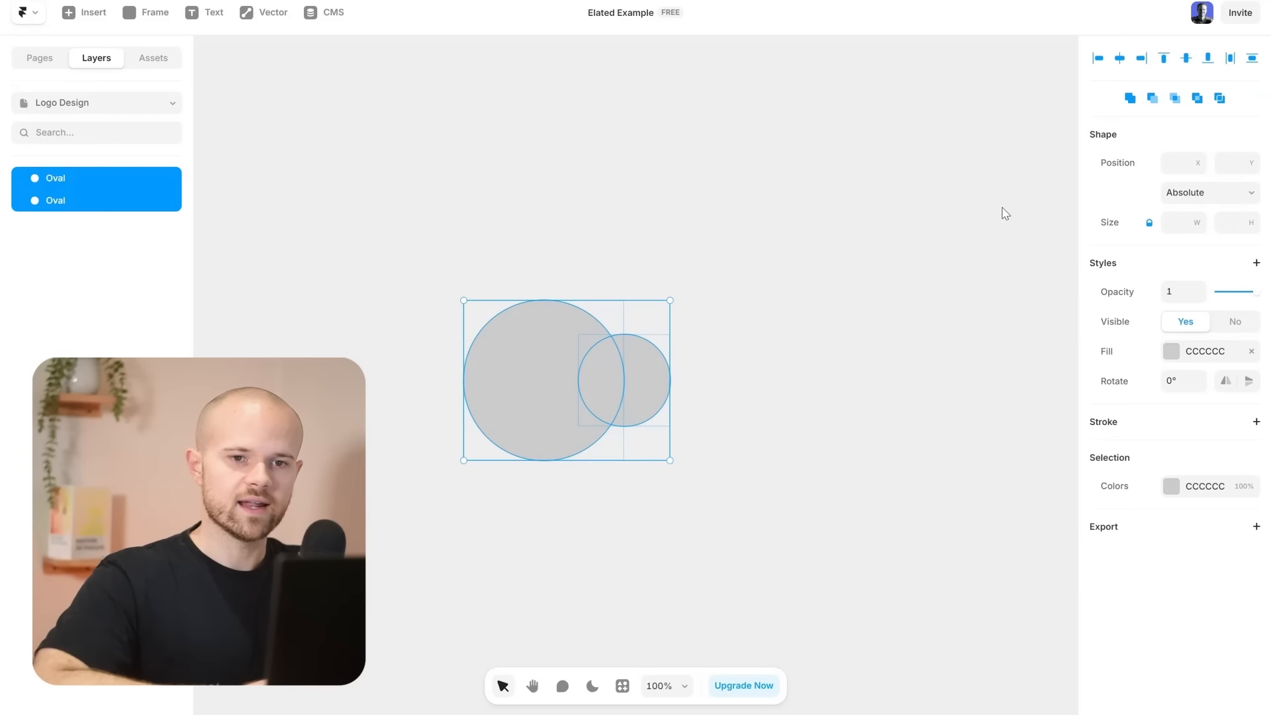
pyautogui.click(1198, 98)
pyautogui.hotkey('ctrl', 'z')
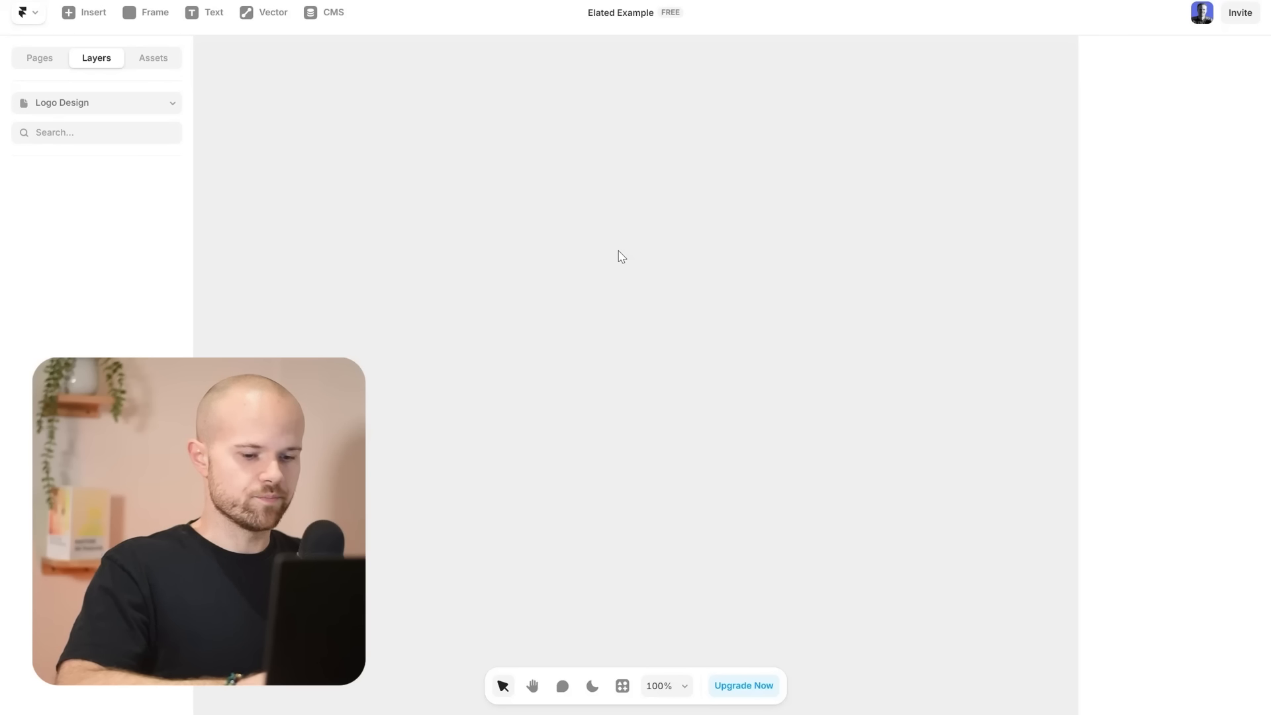
# Draw a large circle of about 460 by 460 at about 8, 95 on the empty canvas.
pyautogui.press('o')
pyautogui.moveTo(606, 303); pyautogui.dragTo(870, 480)
pyautogui.moveTo(534, 204); pyautogui.dragTo(540, 275)
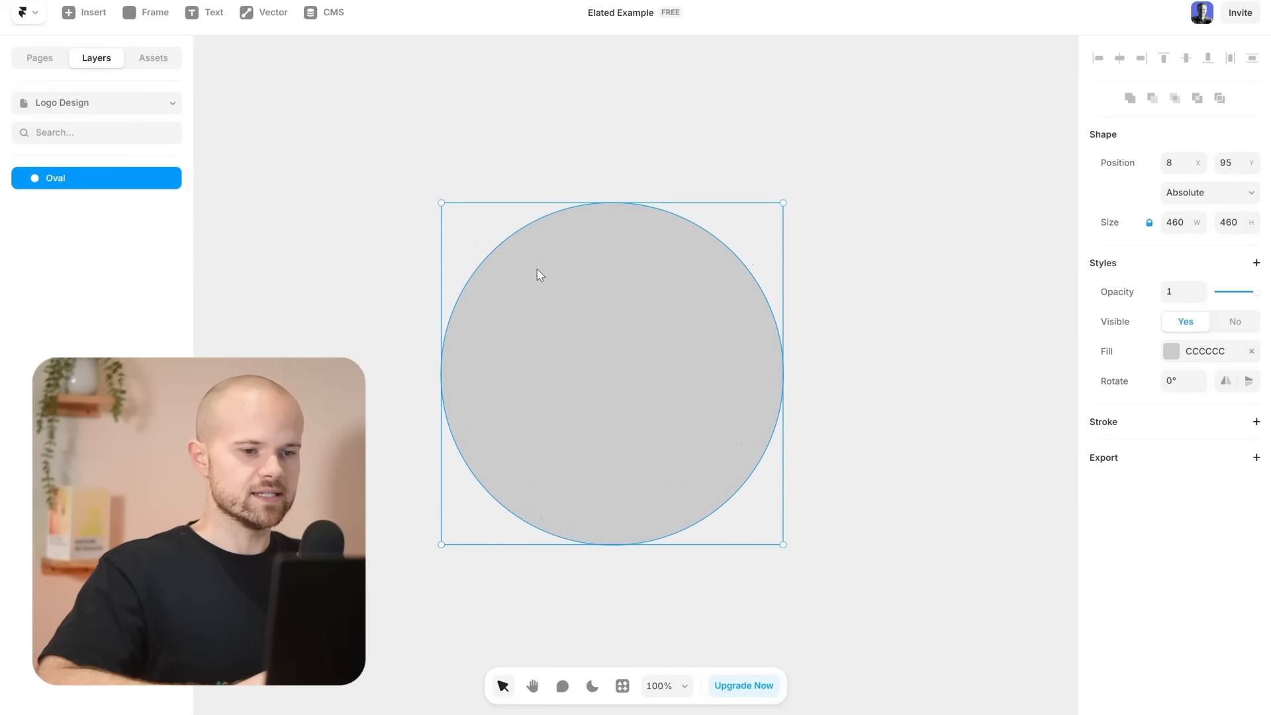
pyautogui.click(850, 355)
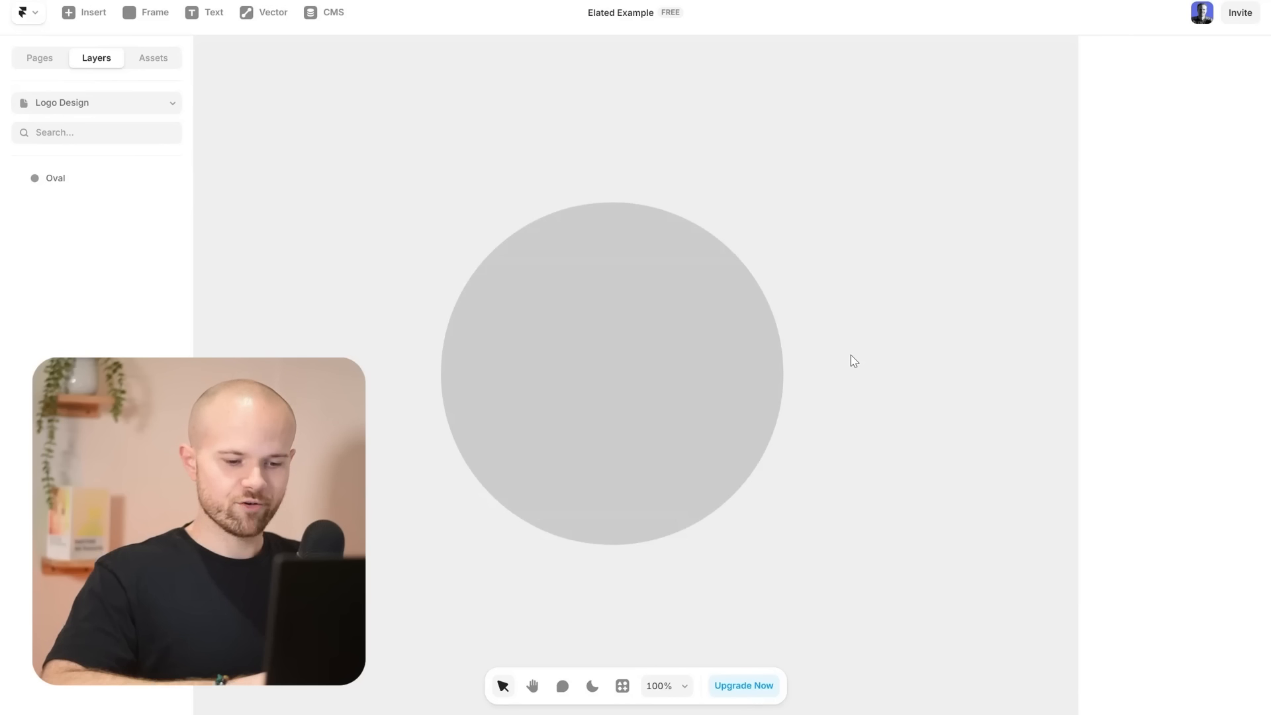
# Add two circles of about 126 by 126, one above the other, and centre the pair inside the large circle.
pyautogui.press('p')
pyautogui.moveTo(604, 286)
pyautogui.mouseDown()
pyautogui.moveTo(683, 341)
pyautogui.moveTo(614, 297)
pyautogui.moveTo(618, 285)
pyautogui.moveTo(618, 437)
pyautogui.mouseUp()
pyautogui.keyDown('shift'); pyautogui.click(614, 295); pyautogui.keyUp('shift')
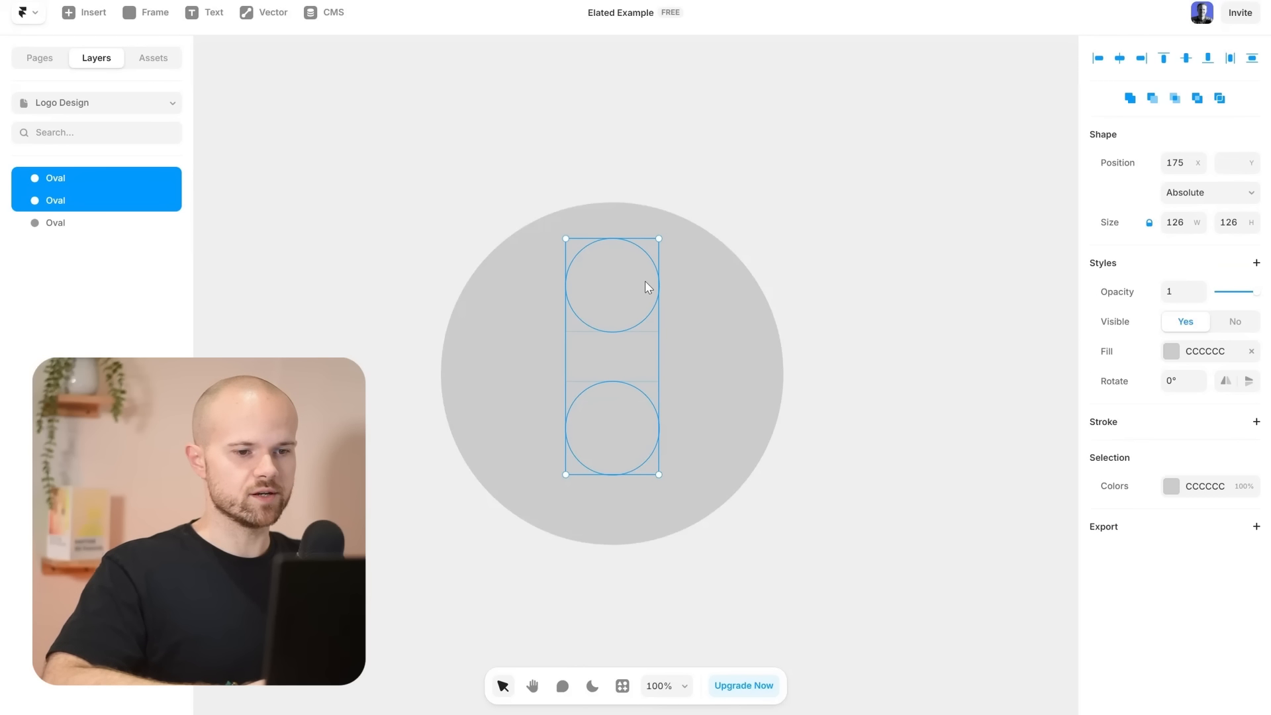
pyautogui.moveTo(645, 280); pyautogui.dragTo(649, 298)
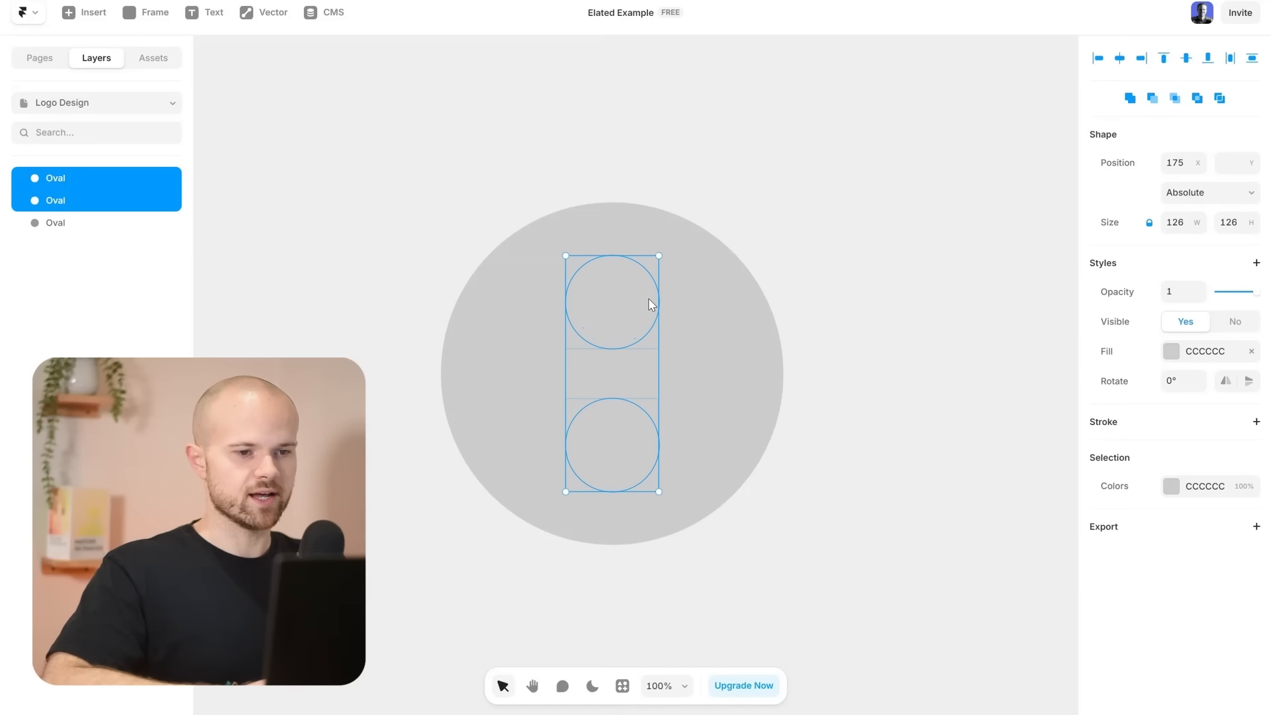
pyautogui.click(853, 489)
# Cut the two small circles out of the large circle with the Subtract operation.
pyautogui.moveTo(820, 554); pyautogui.dragTo(445, 197)
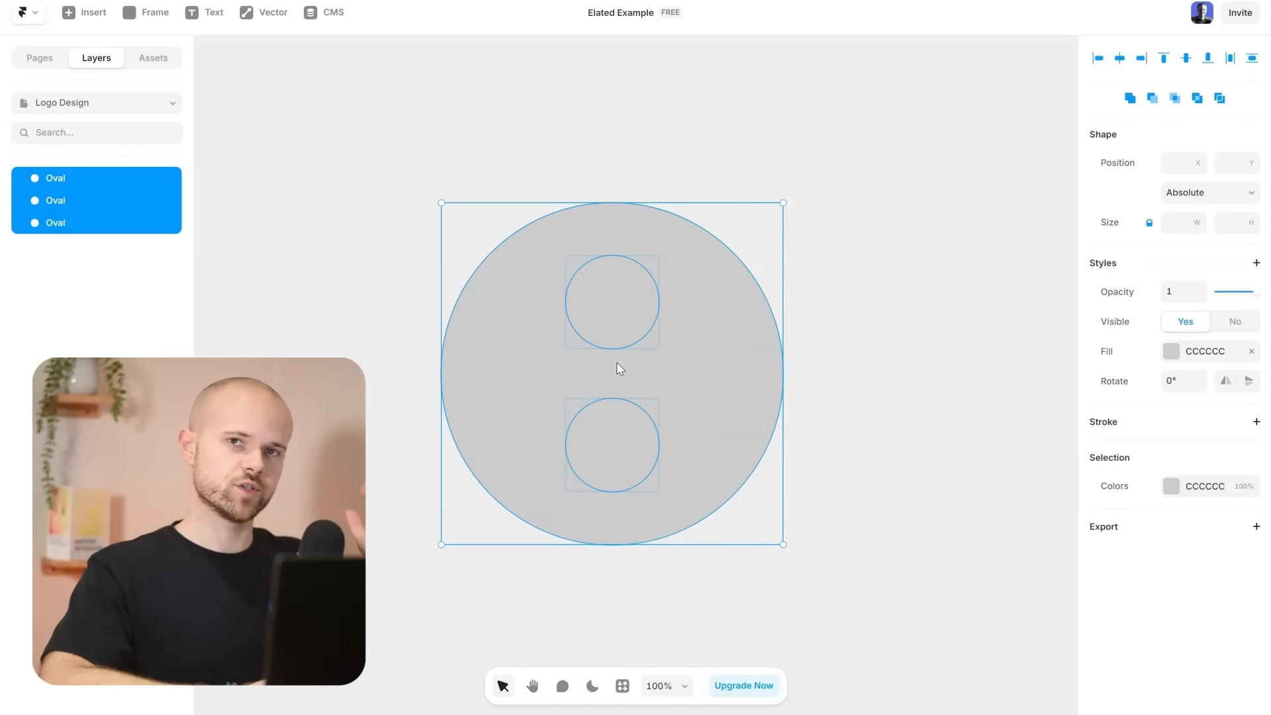
pyautogui.click(1154, 101)
pyautogui.click(866, 291)
# Draw a rectangle of about 318 by 58 from the upper hole's centre out past the large circle's right edge.
pyautogui.scroll(-1, 867, 292)
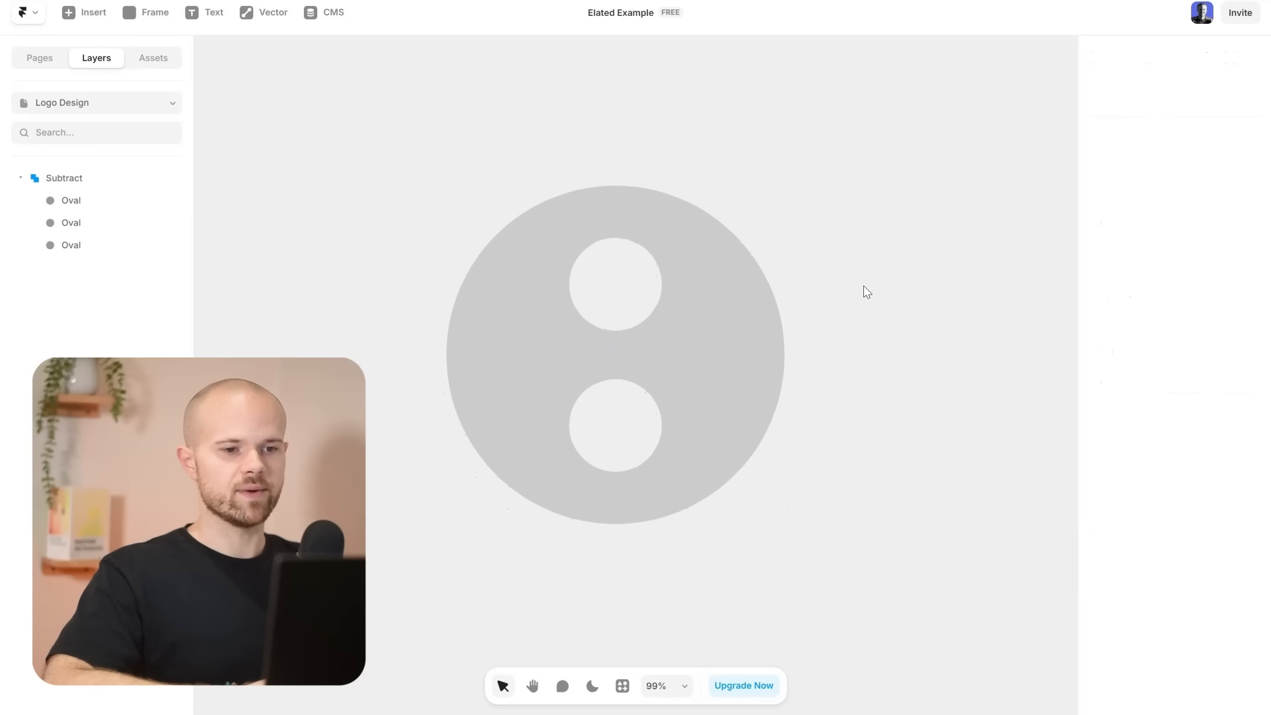
pyautogui.keyDown('ctrl'); pyautogui.scroll(2, 867, 292); pyautogui.keyUp('ctrl')
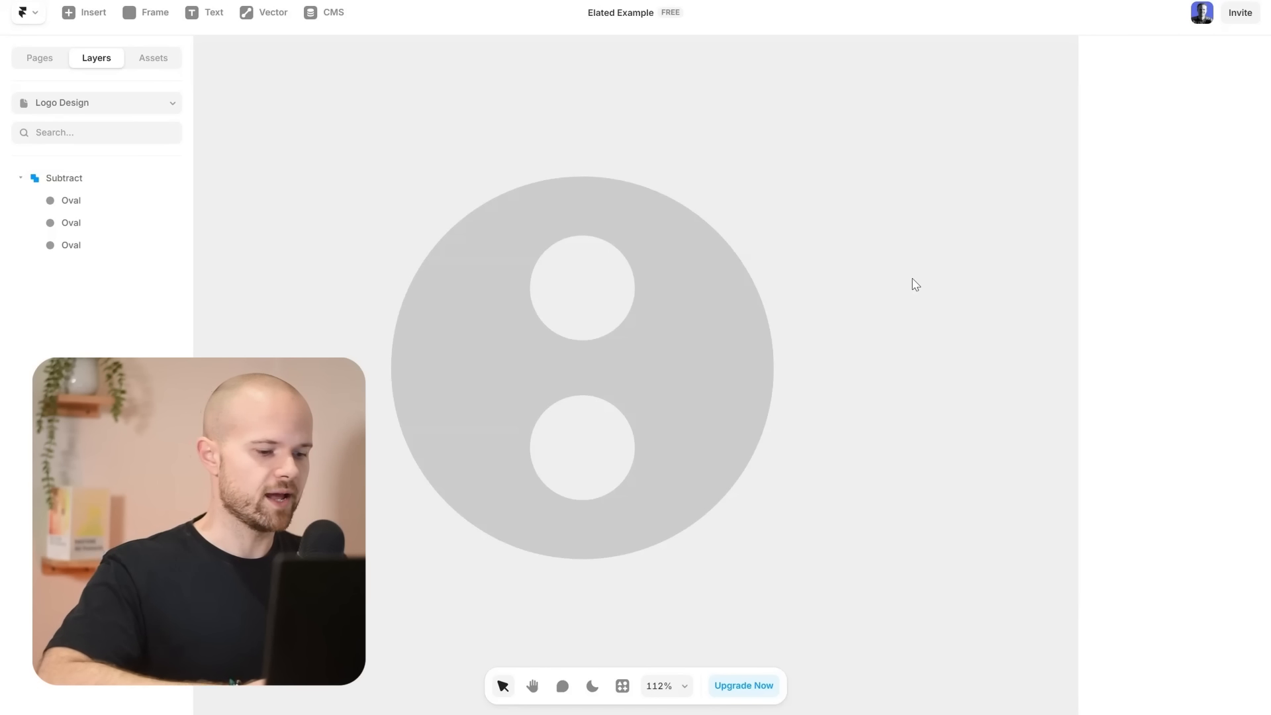
pyautogui.keyDown('ctrl'); pyautogui.scroll(-1, 844, 287); pyautogui.keyUp('ctrl')
pyautogui.press('p')
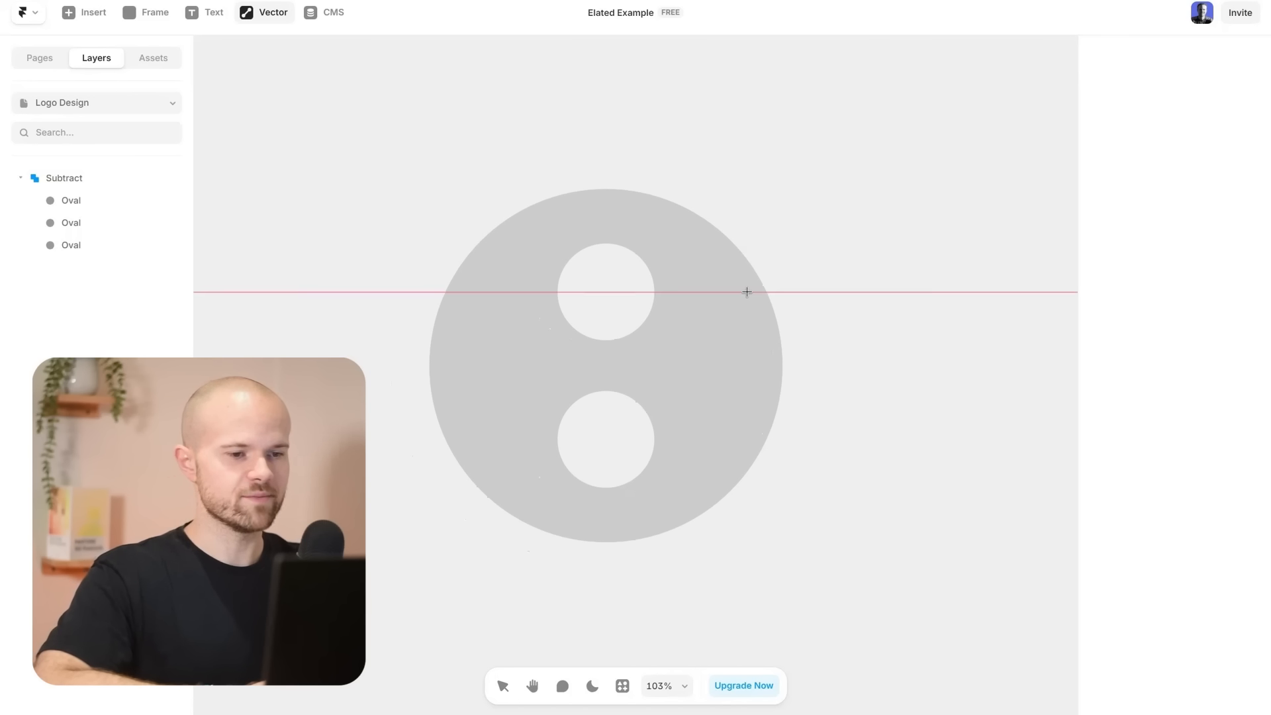
pyautogui.moveTo(707, 285); pyautogui.dragTo(829, 307)
pyautogui.moveTo(714, 292); pyautogui.dragTo(736, 298)
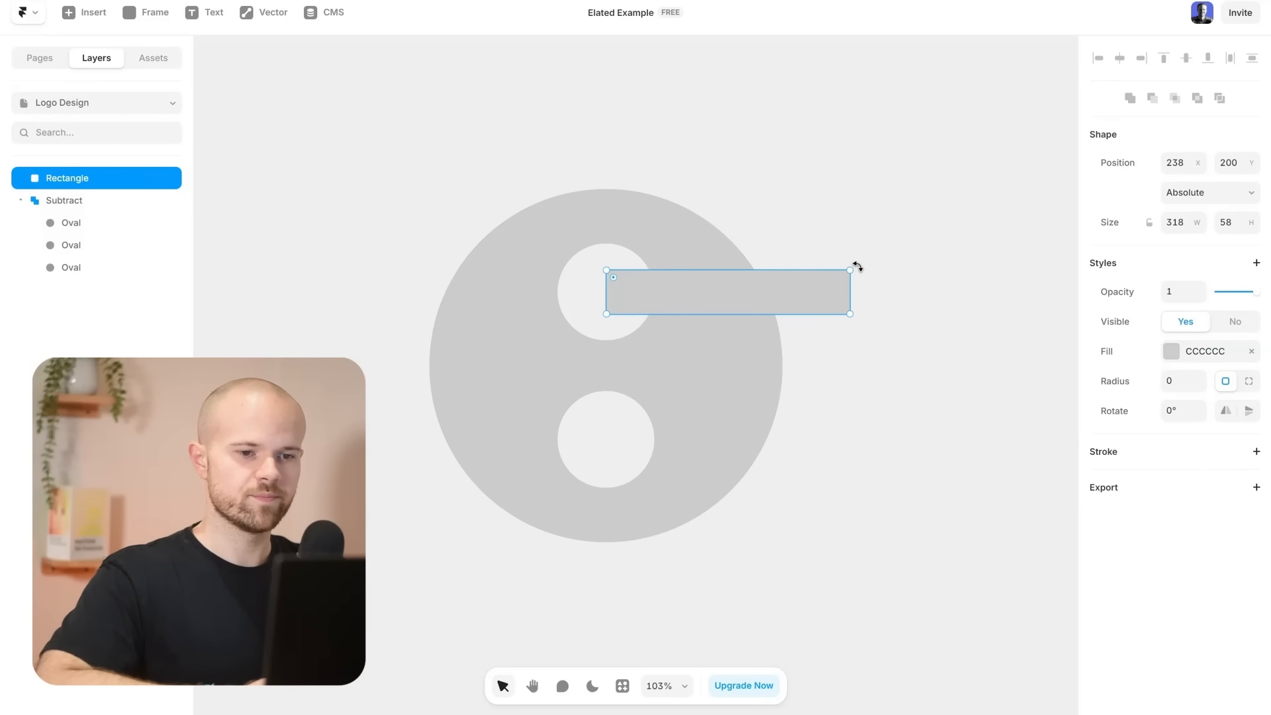
# Rotate the rectangle to 12° at about 236, 225 and place a copy at about -83, 371 over the lower hole's left half.
pyautogui.moveTo(855, 265); pyautogui.dragTo(890, 292)
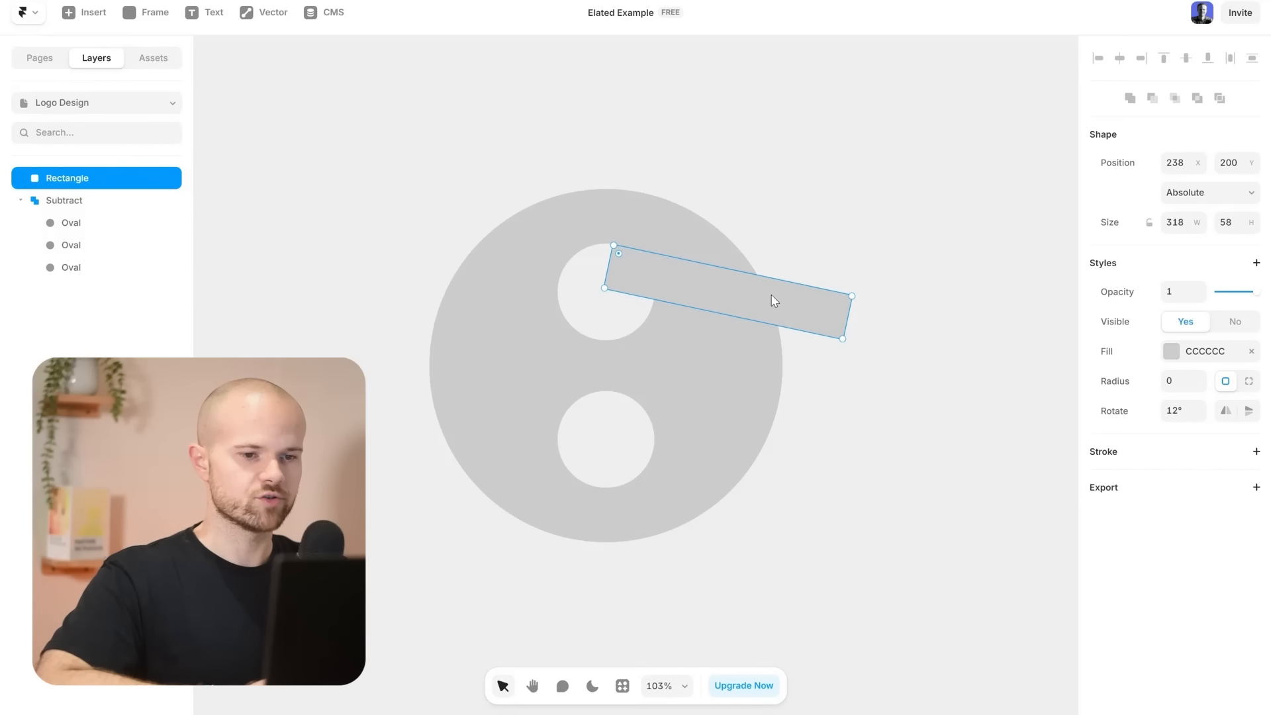
pyautogui.moveTo(774, 301); pyautogui.dragTo(773, 320)
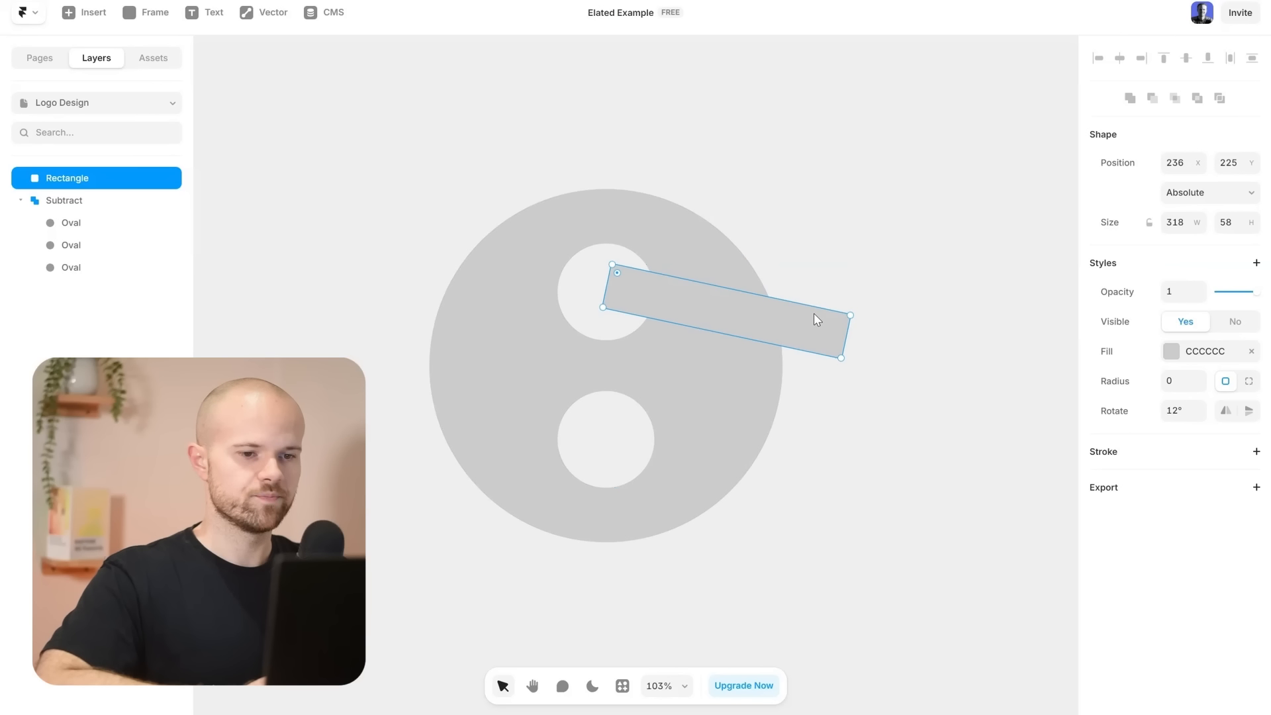
pyautogui.moveTo(813, 313); pyautogui.dragTo(568, 427)
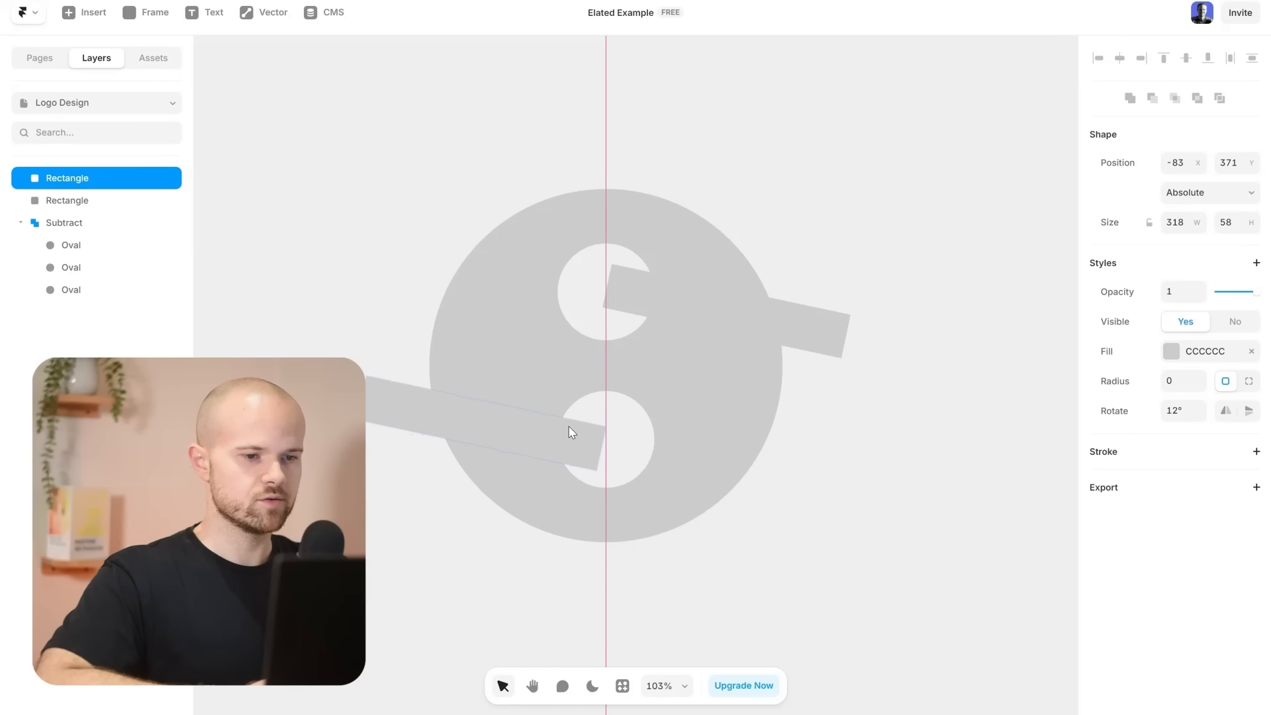
# Subtract both slanted rectangles from the circle shape to form an S-shaped mark.
pyautogui.moveTo(910, 567); pyautogui.dragTo(340, 227)
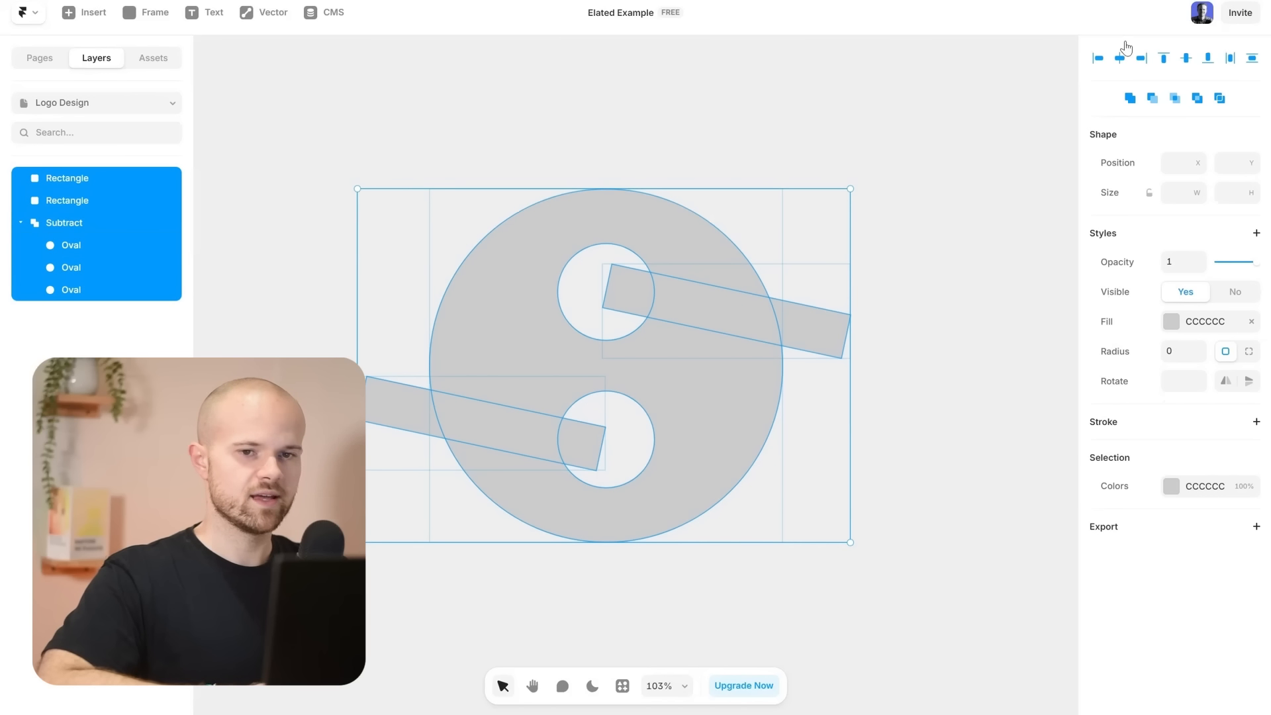
pyautogui.click(1152, 99)
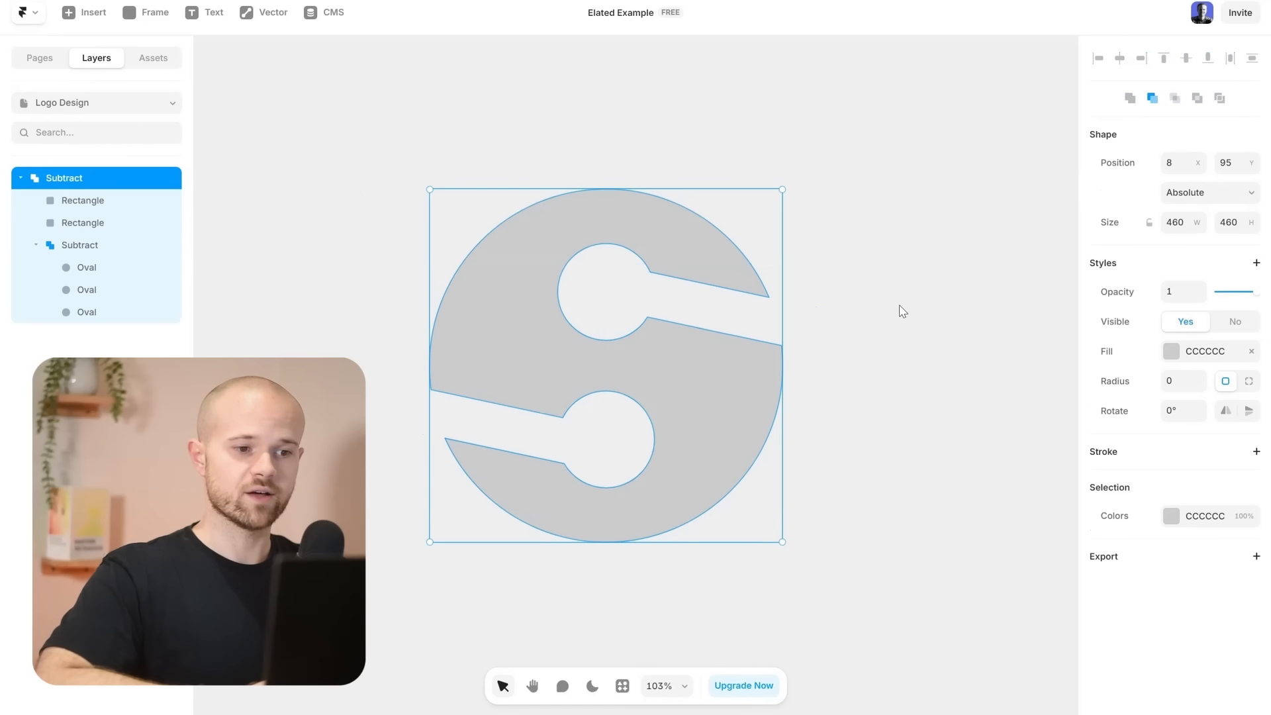
pyautogui.click(860, 323)
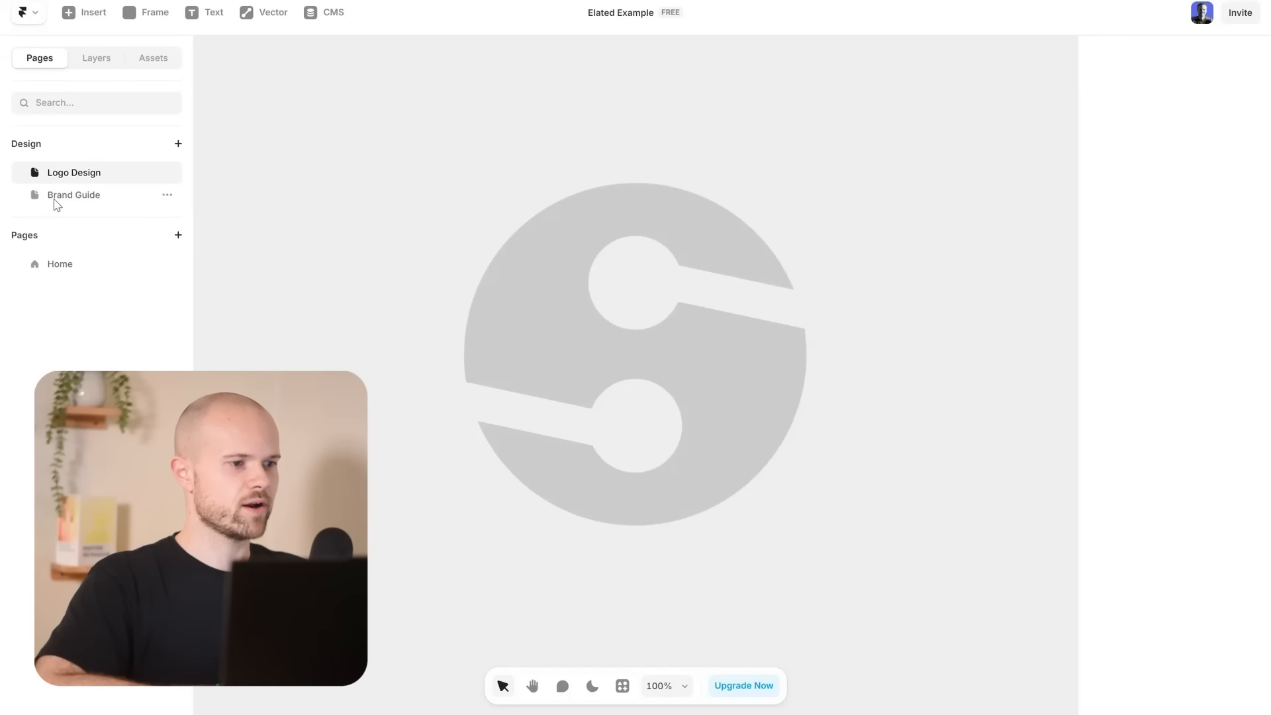
# On the Brand Guide page, draw a frame of about 1026 by 707 to the right of the logo and colour palette.
pyautogui.click(106, 201)
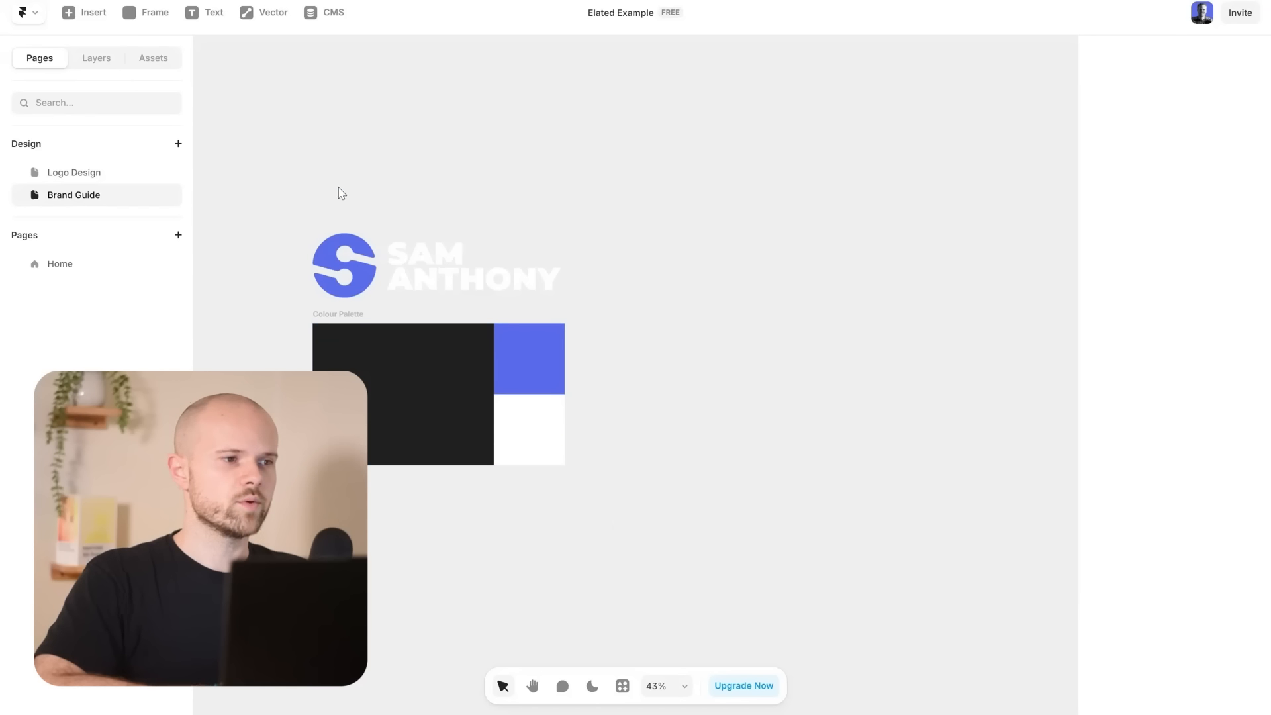
pyautogui.click(130, 14)
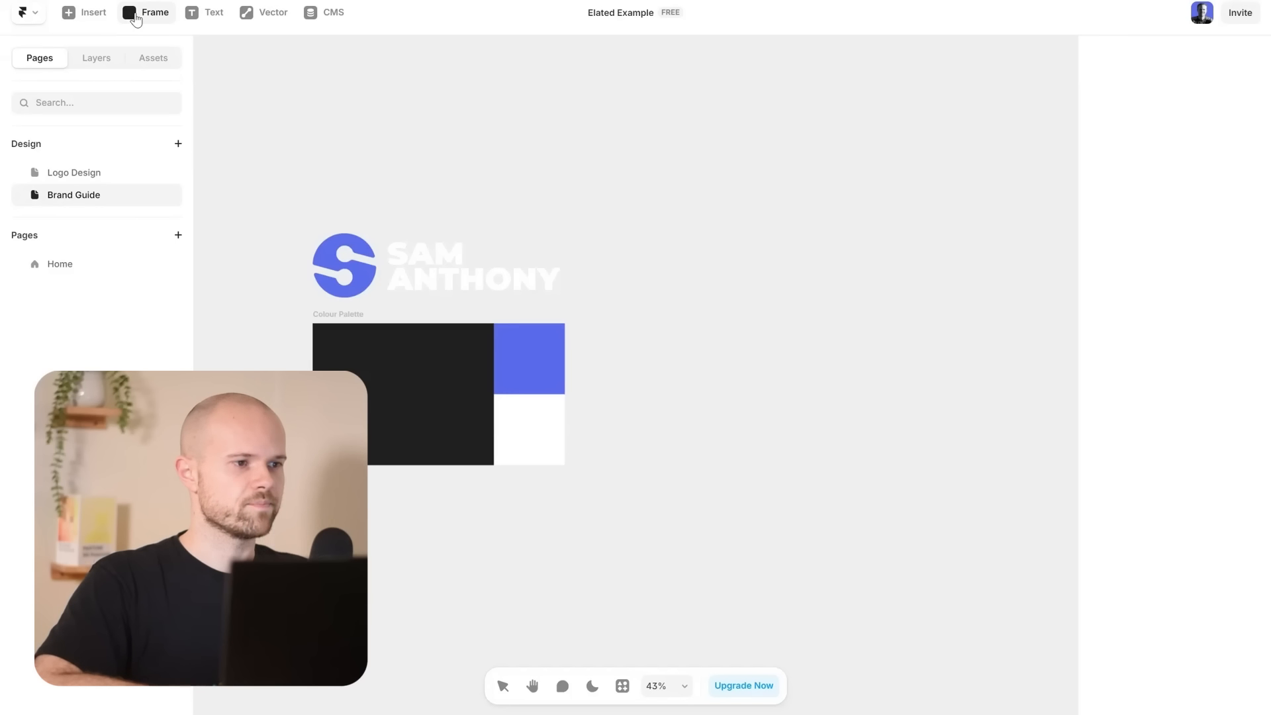
pyautogui.moveTo(600, 249); pyautogui.dragTo(915, 473)
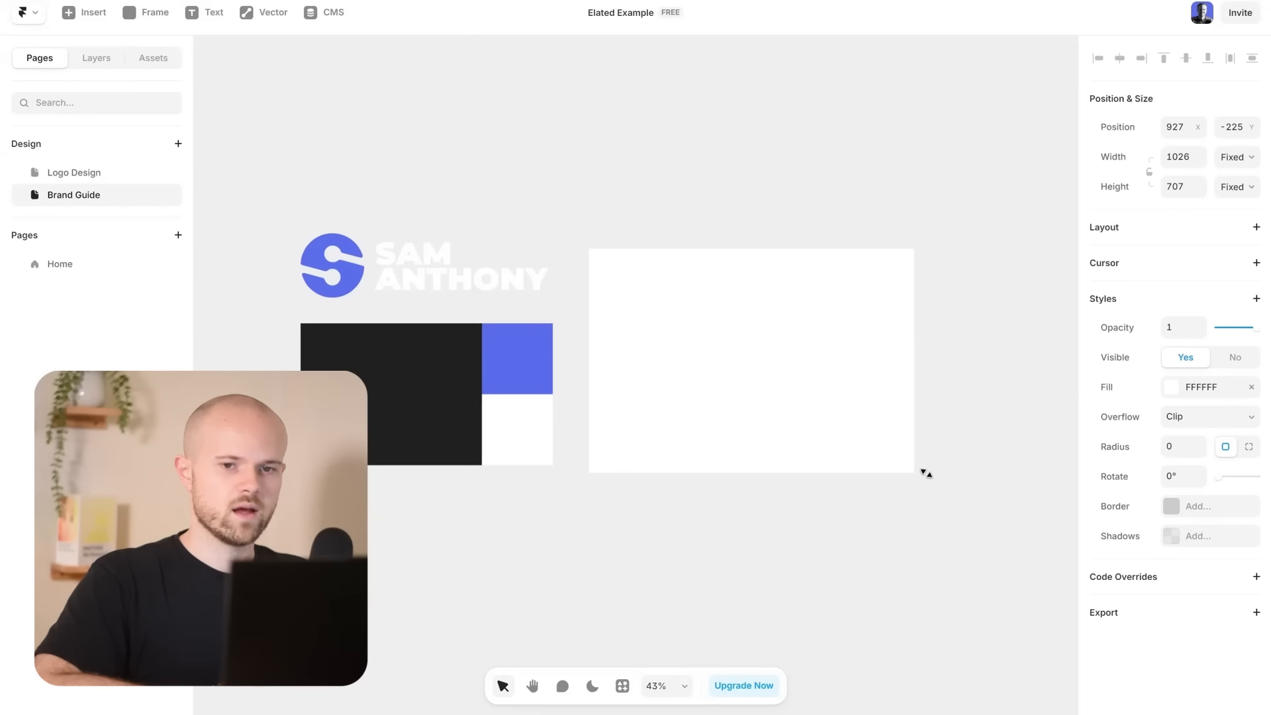
pyautogui.hscroll(2, 960, 424)
# Set the new frame's width to 1920 and its height to 1080.
pyautogui.click(1165, 159)
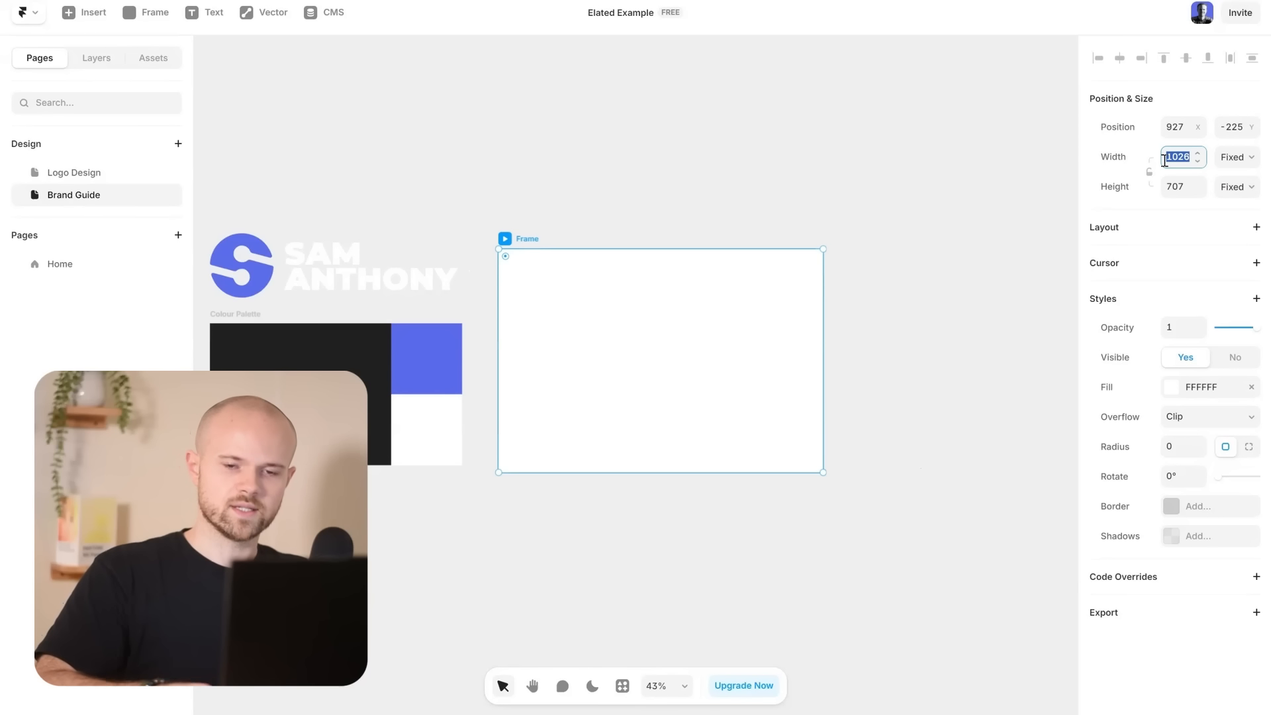
pyautogui.write('1920')
pyautogui.click(1174, 188)
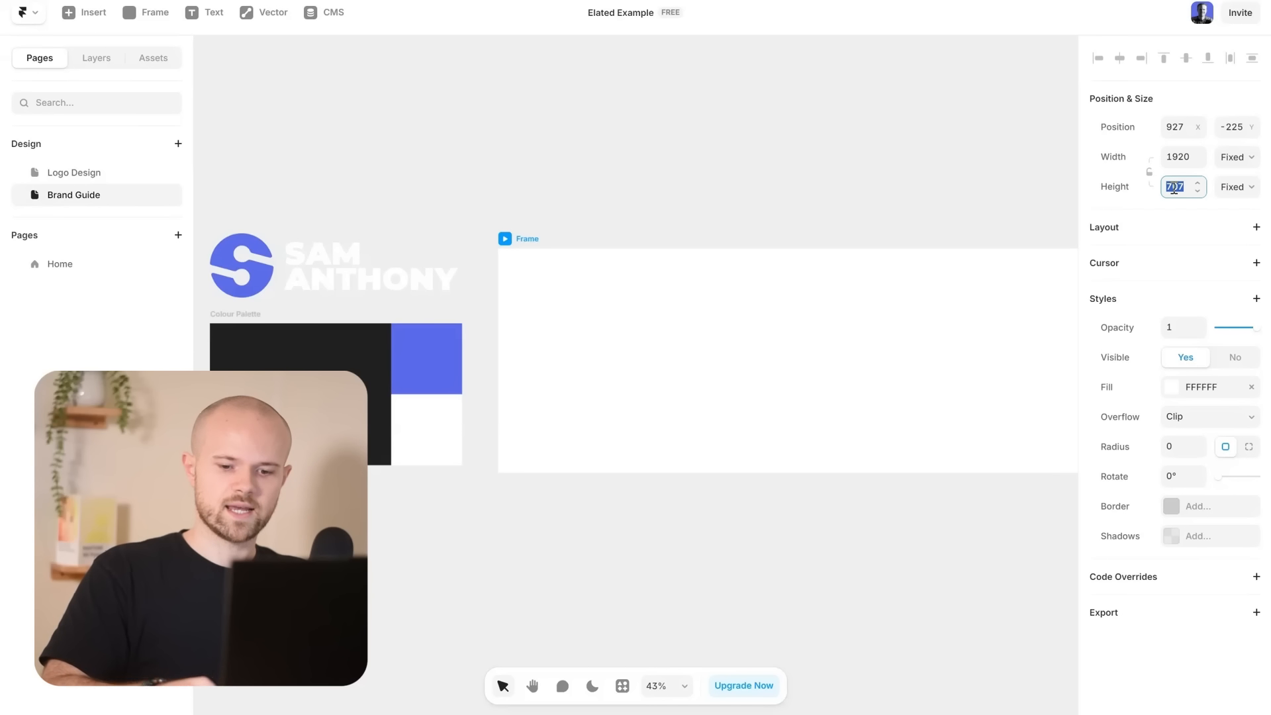
pyautogui.write('1080')
pyautogui.press('Return')
# Rename the 1920 by 1080 frame as Cover.
pyautogui.hscroll(2, 925, 220)
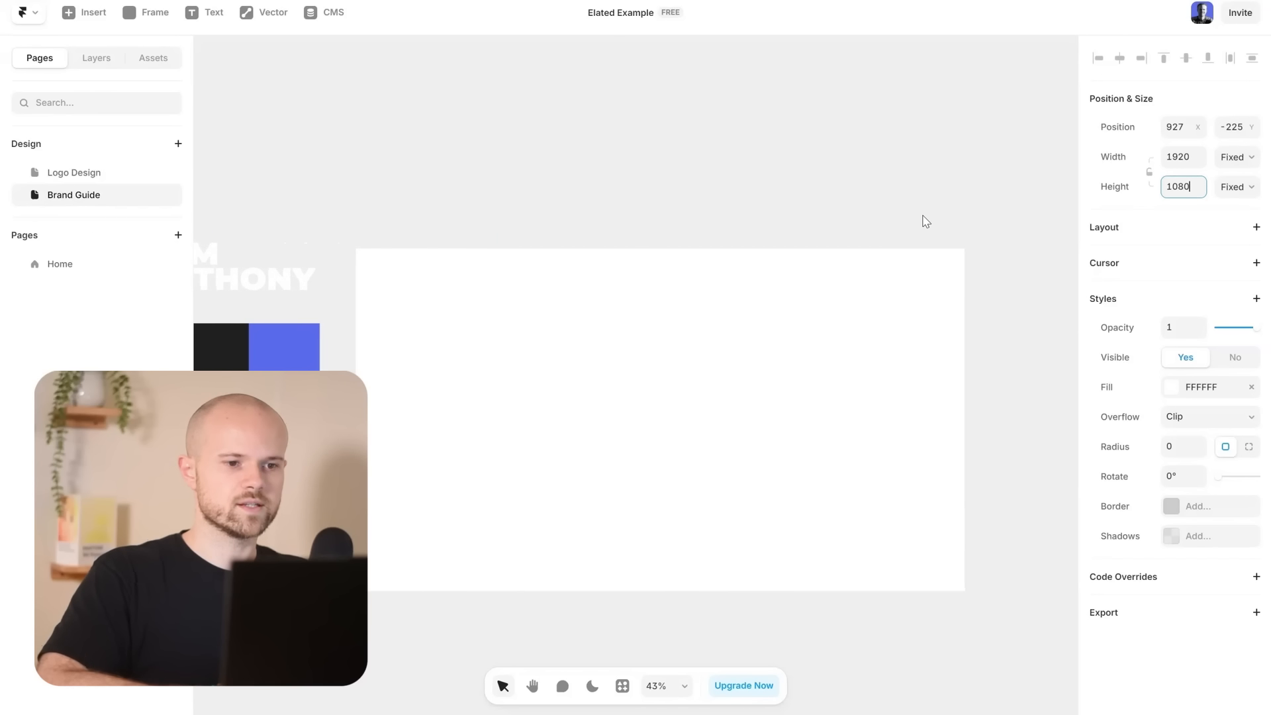
pyautogui.scroll(-5, 925, 220)
pyautogui.scroll(4, 924, 220)
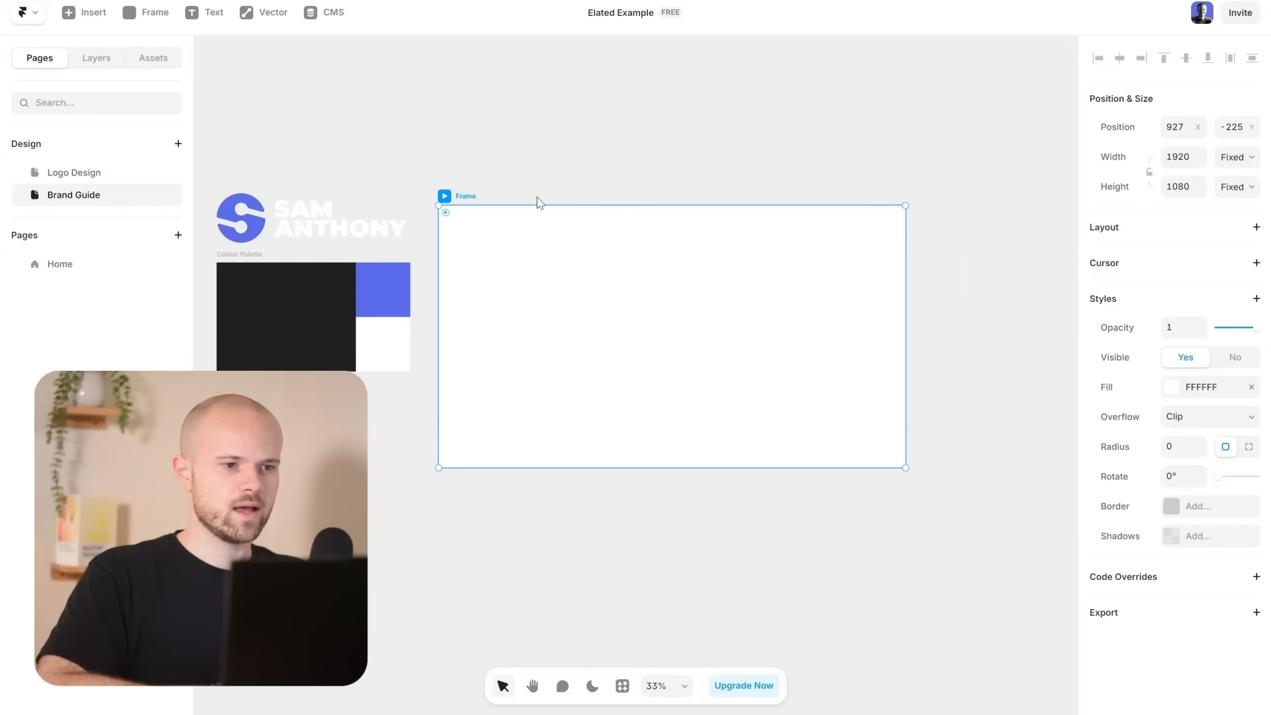
pyautogui.doubleClick(465, 196)
pyautogui.write('d')
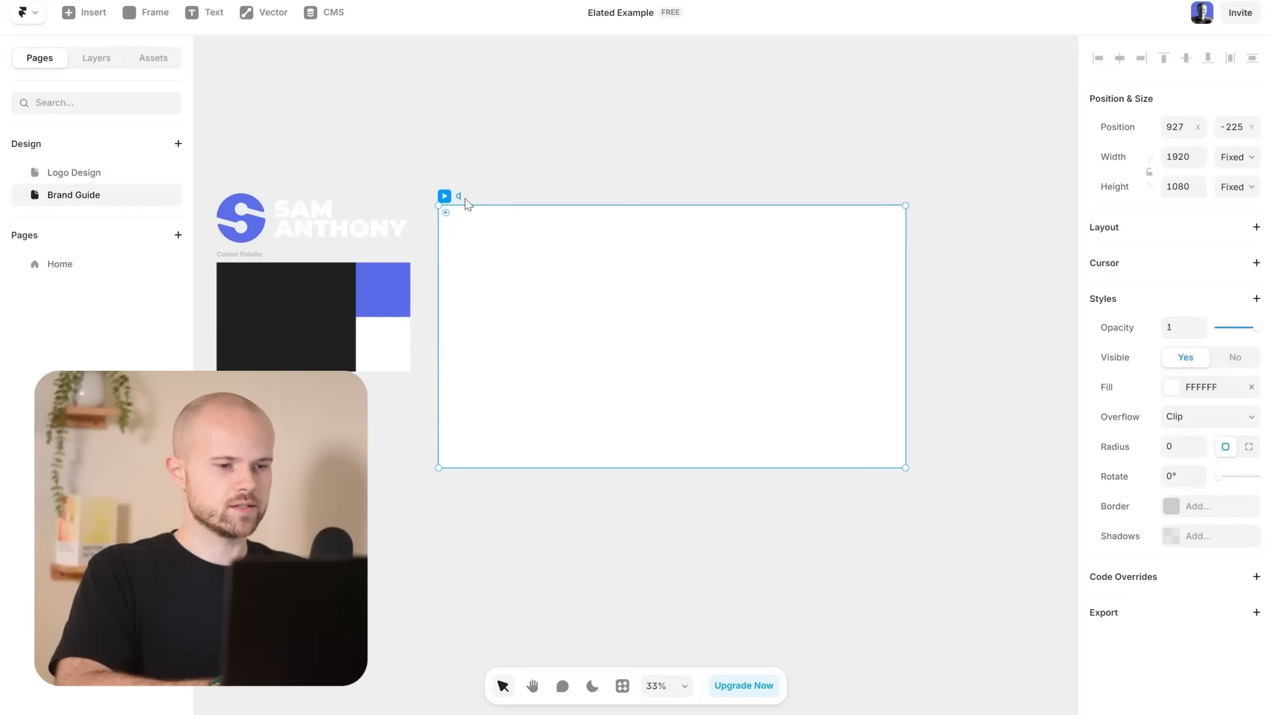
pyautogui.write('over')
pyautogui.press('Return')
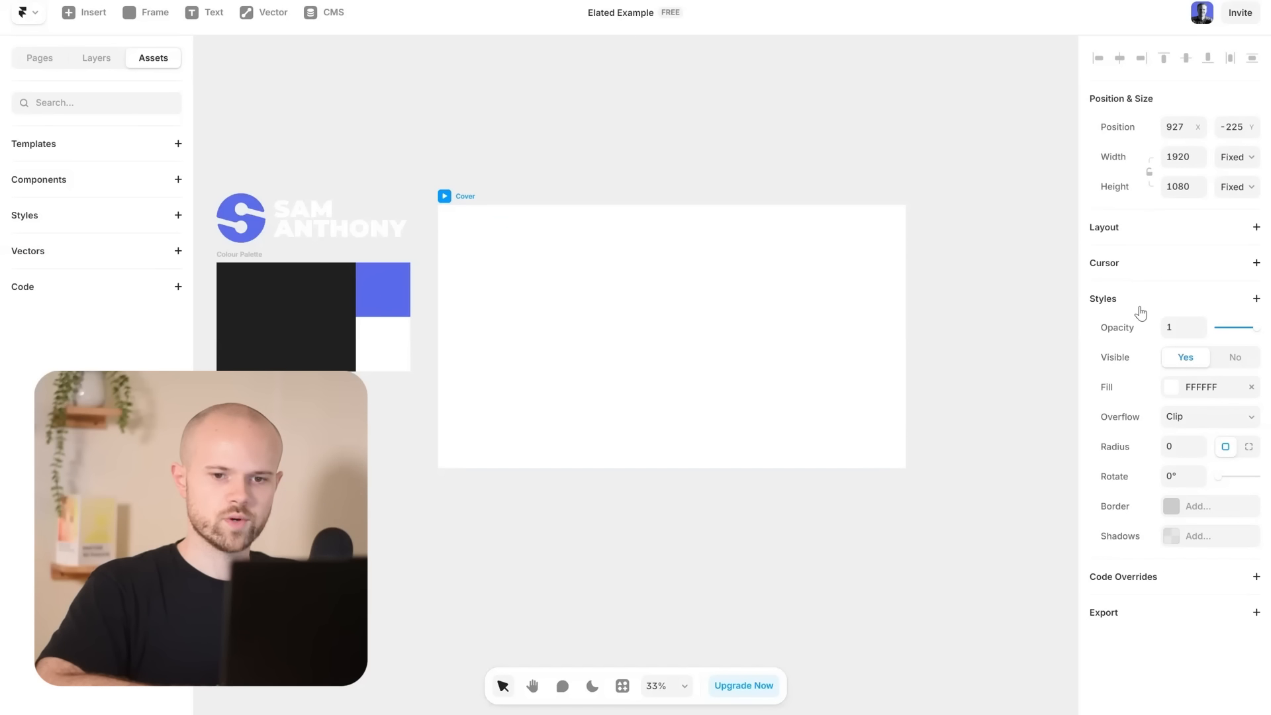
# Fill the Cover frame with the dark colour 1F1F1F sampled from the colour palette's large swatch.
pyautogui.click(1174, 395)
pyautogui.click(1014, 606)
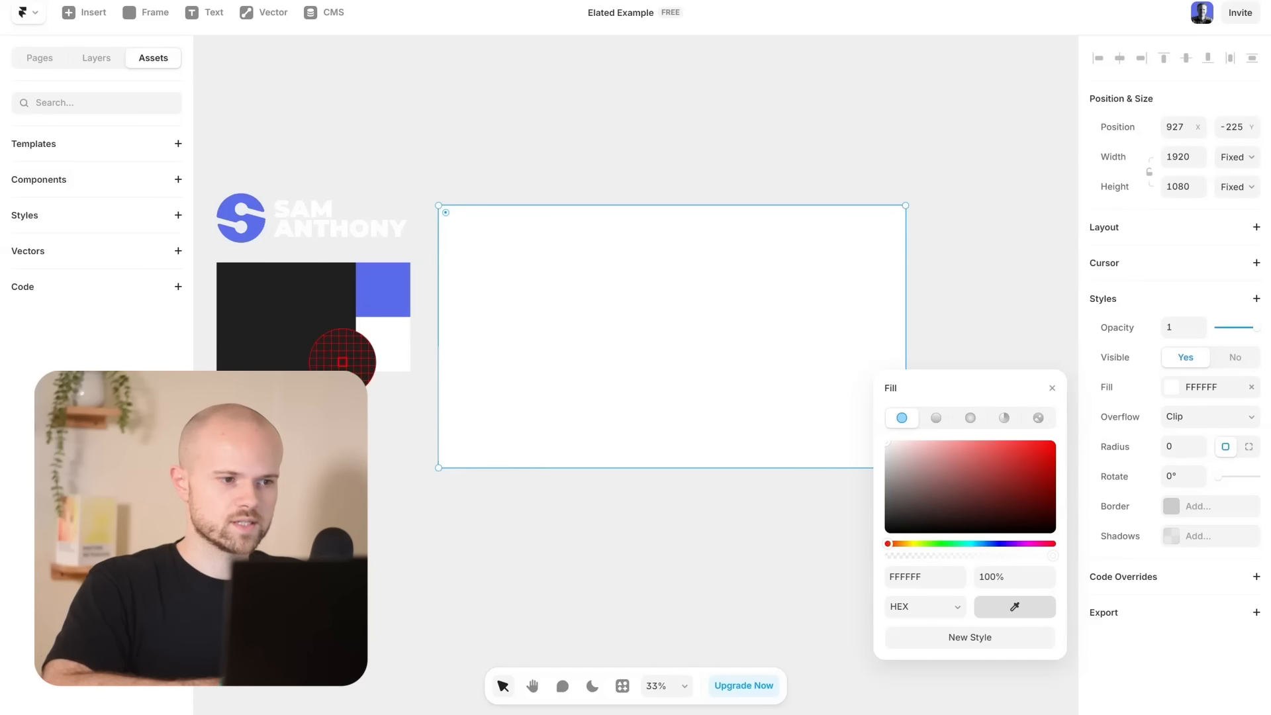
pyautogui.click(311, 328)
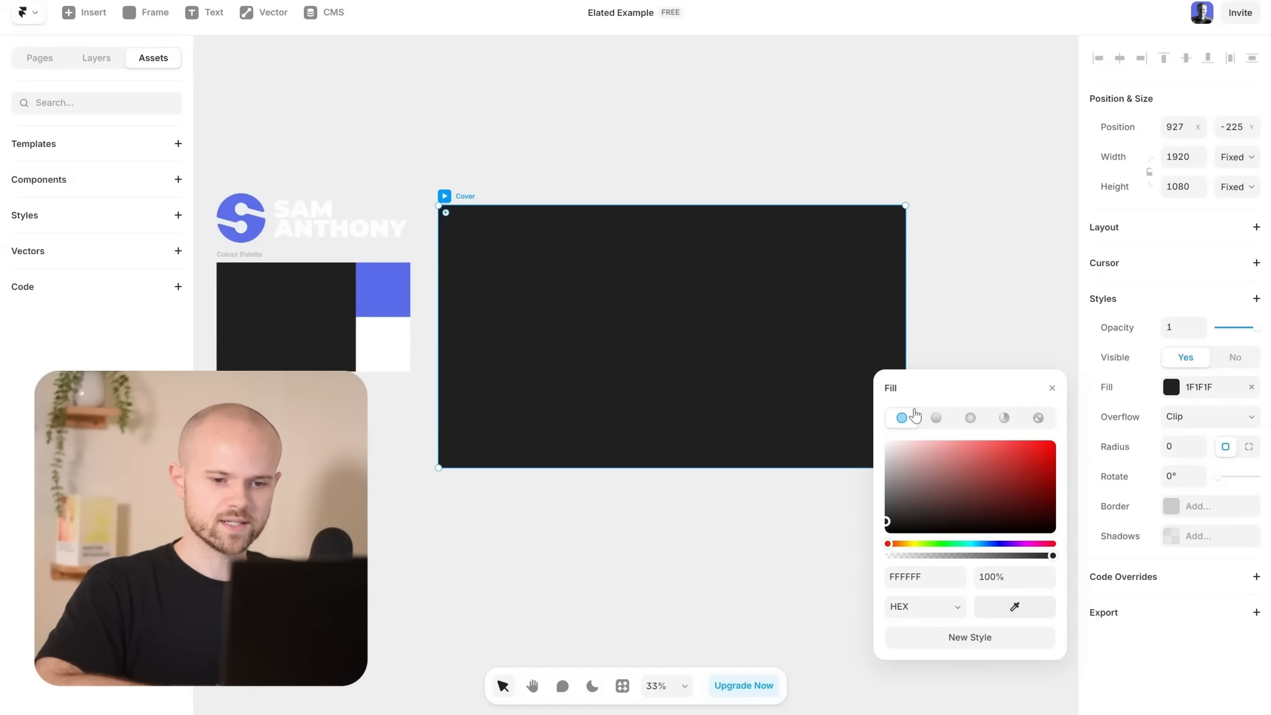
# Save the Cover frame's 1F1F1F fill as a new color style named Black.
pyautogui.click(1016, 637)
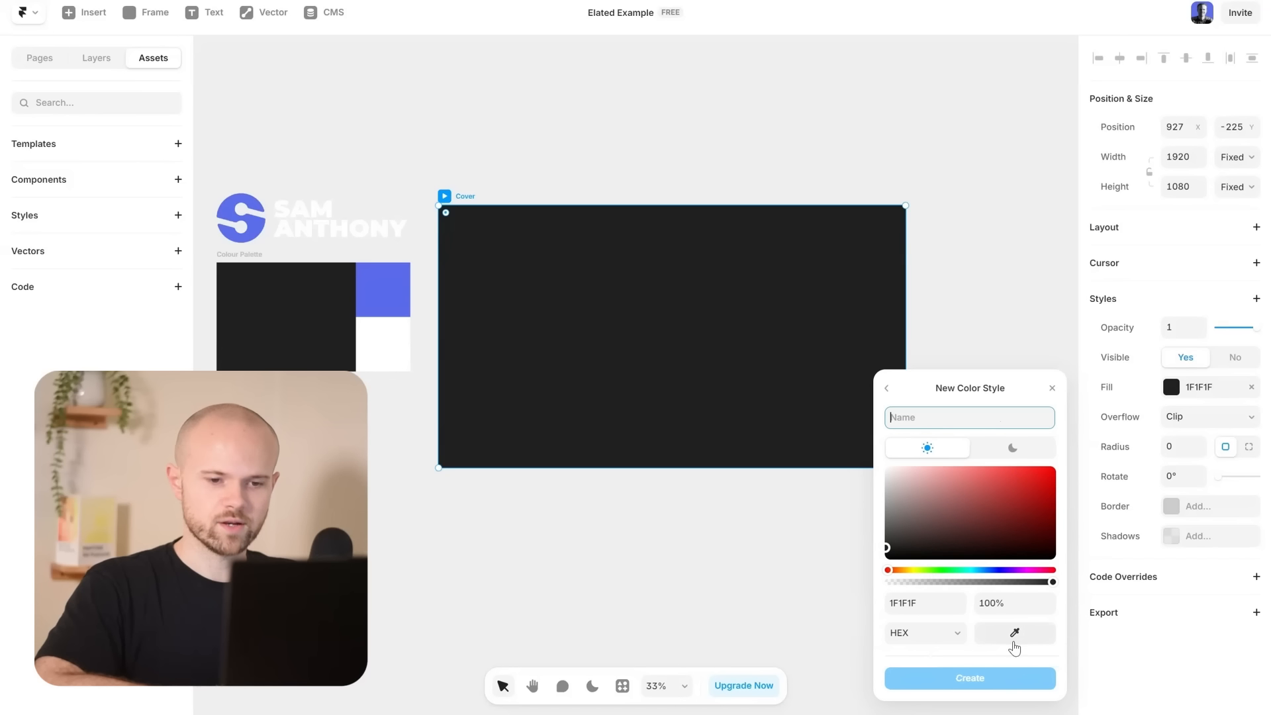
pyautogui.write('Black')
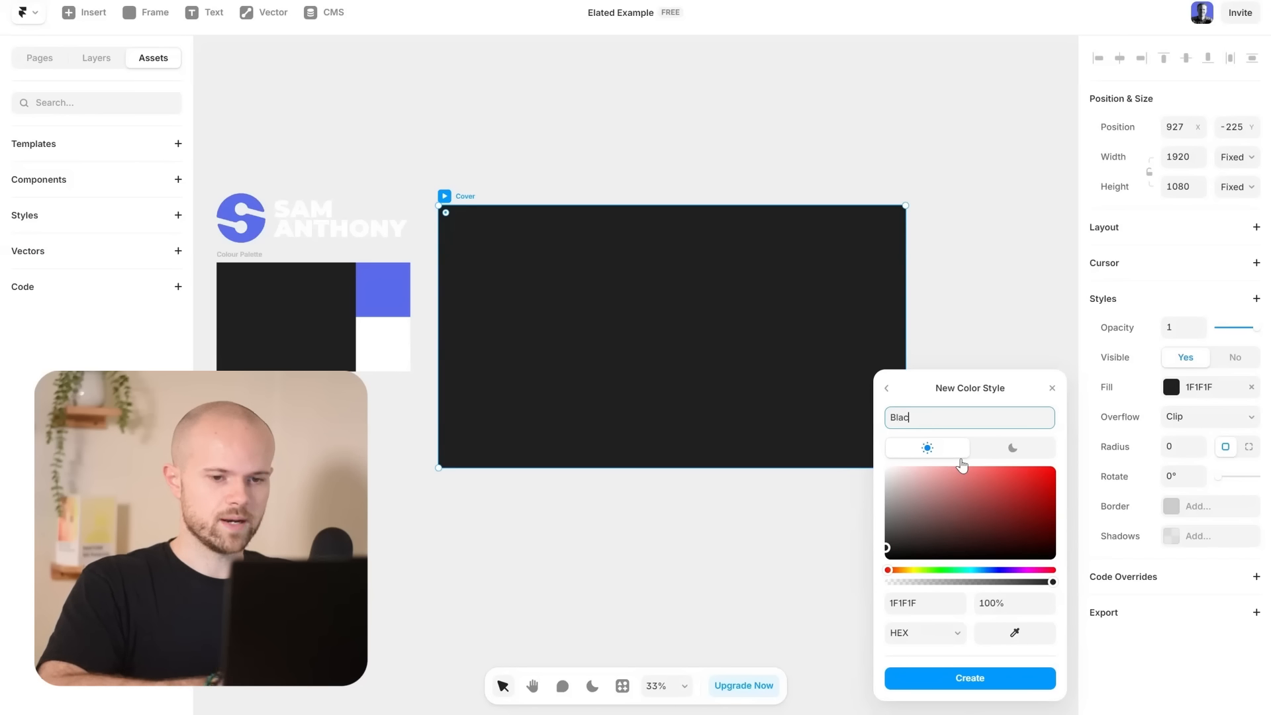
pyautogui.click(972, 683)
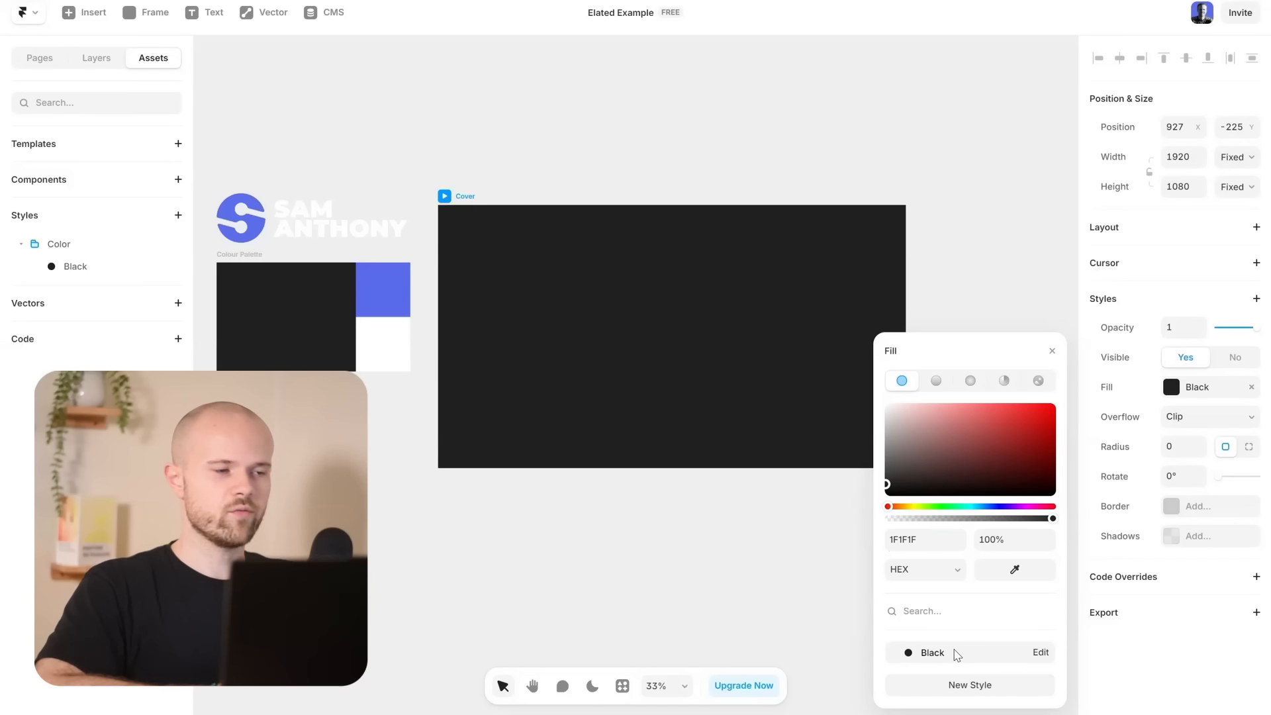
pyautogui.click(151, 63)
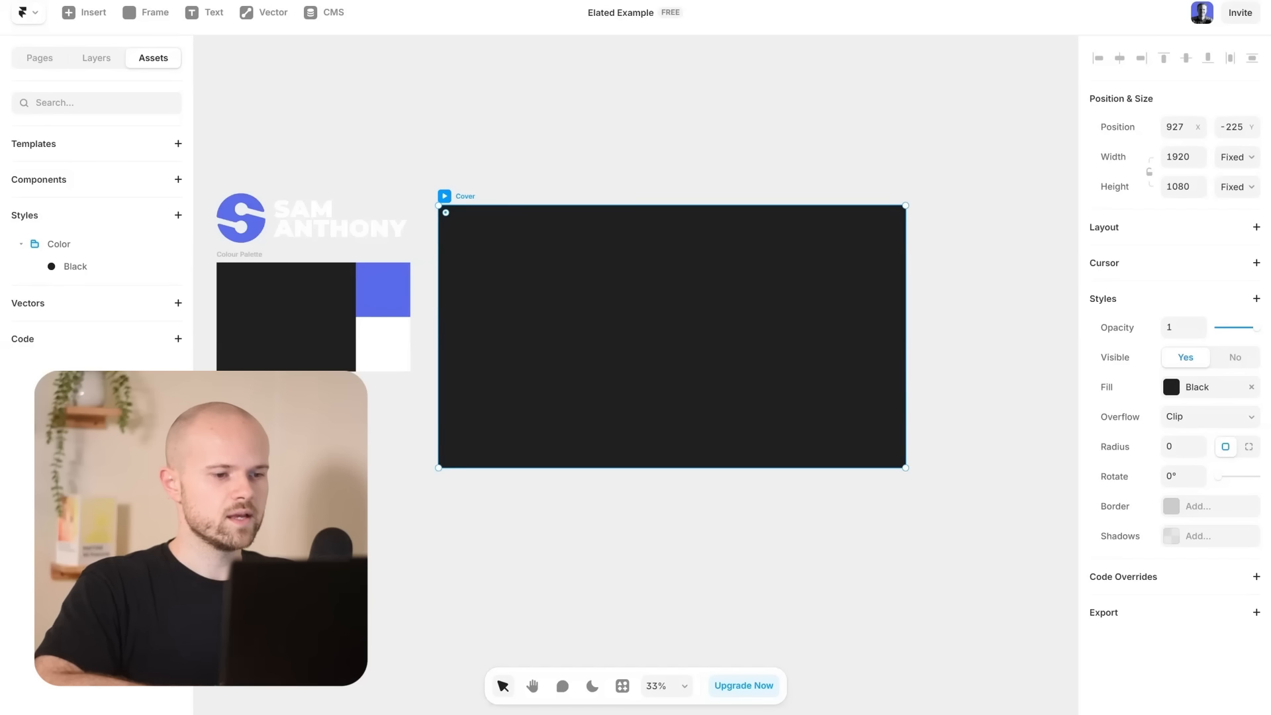
# Draw a circle about 624 by 624 below the Cover frame and fill it with the Black color style.
pyautogui.click(298, 451)
pyautogui.scroll(-2, 298, 450)
pyautogui.press('p')
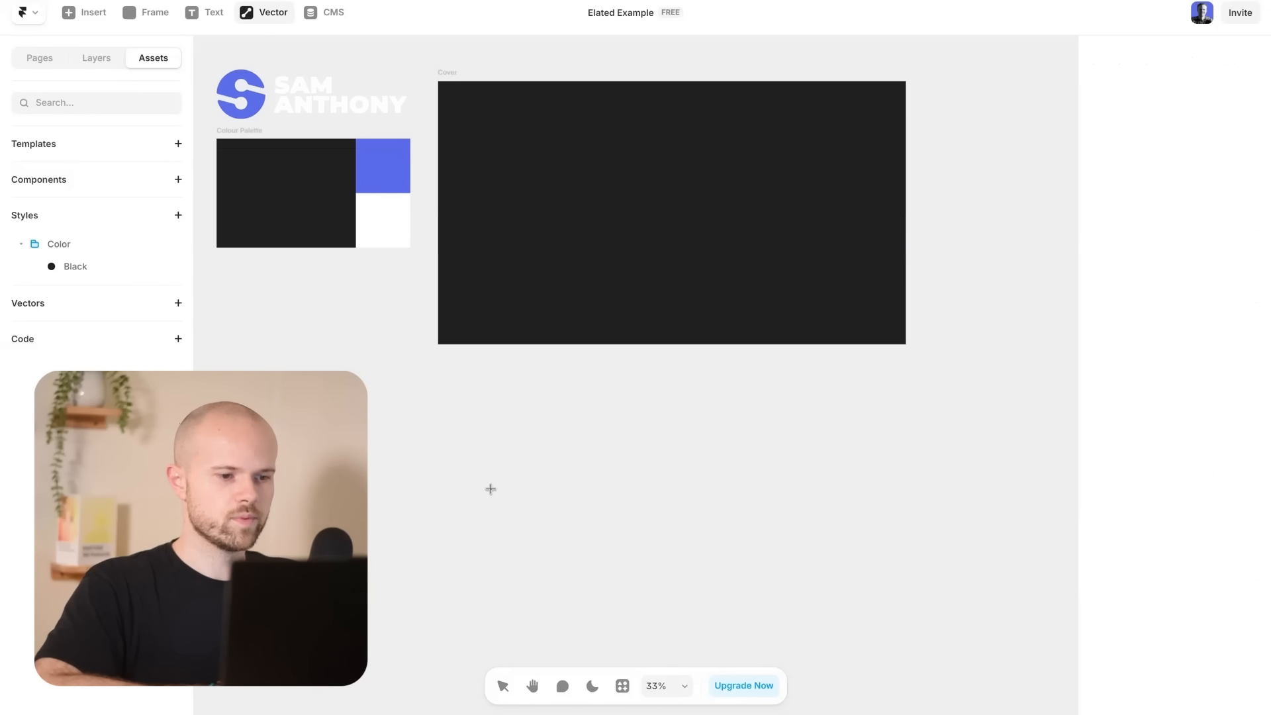
pyautogui.moveTo(490, 489)
pyautogui.mouseDown()
pyautogui.moveTo(542, 514)
pyautogui.moveTo(566, 564)
pyautogui.mouseUp()
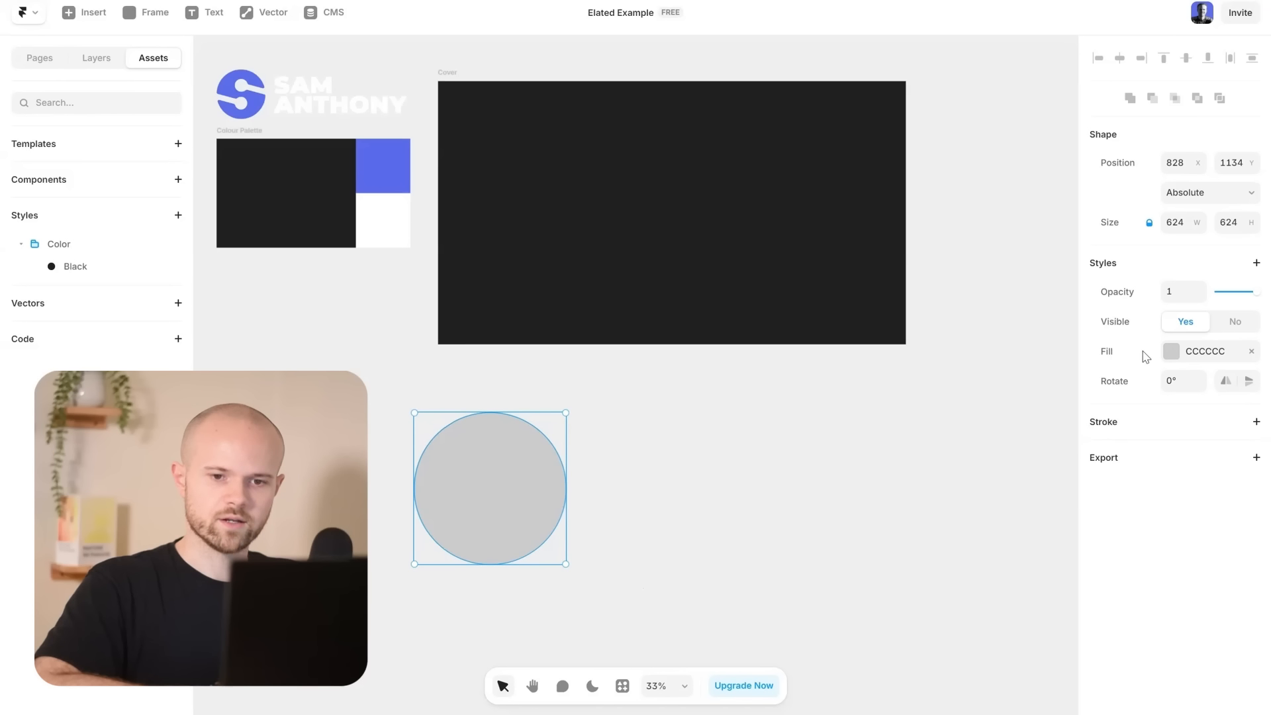
pyautogui.click(1178, 354)
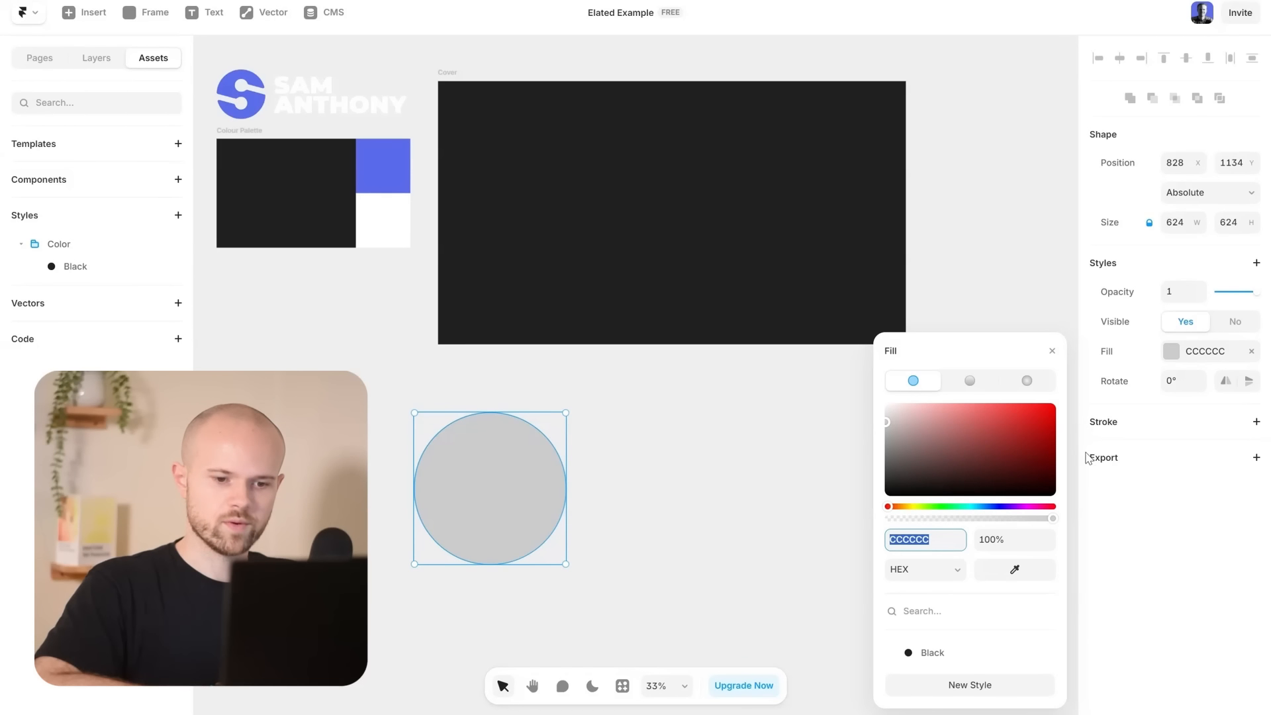
pyautogui.click(965, 654)
pyautogui.click(601, 507)
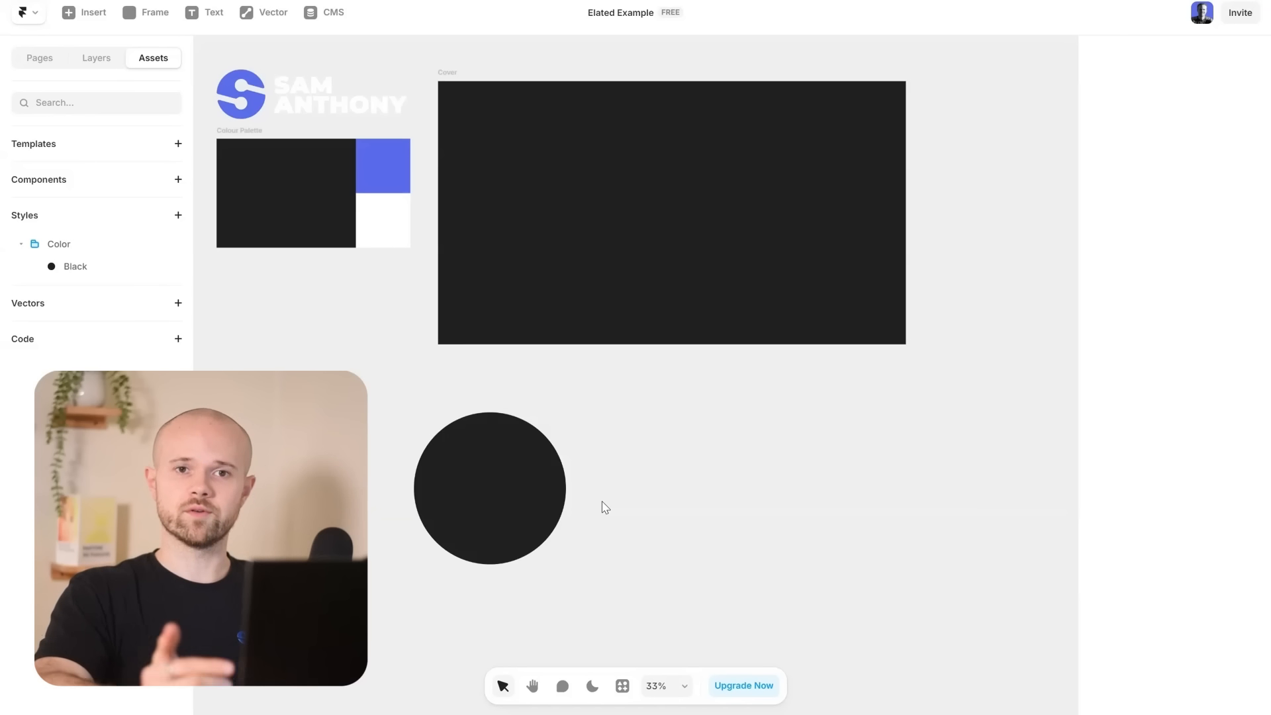
# Place a copy of the full logo at the centre of the Cover frame, keeping the original above the colour palette.
pyautogui.scroll(-2, 604, 507)
pyautogui.click(300, 165)
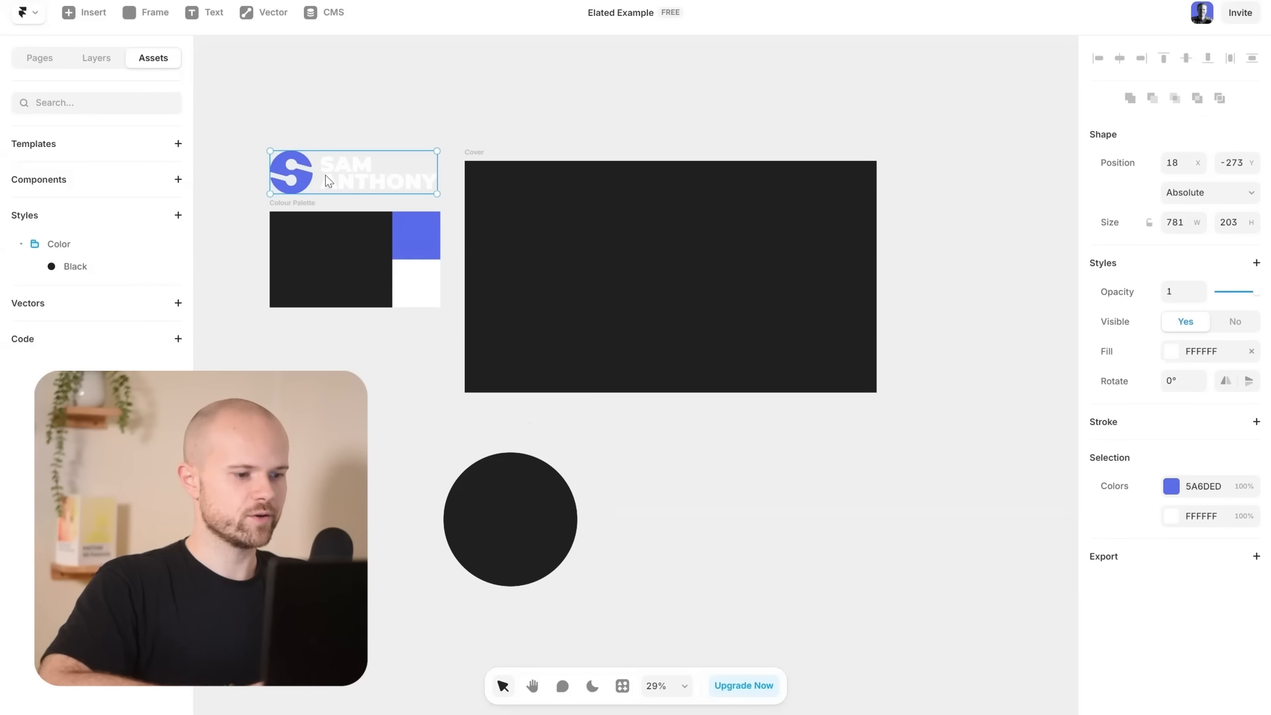
pyautogui.moveTo(300, 165); pyautogui.dragTo(616, 267)
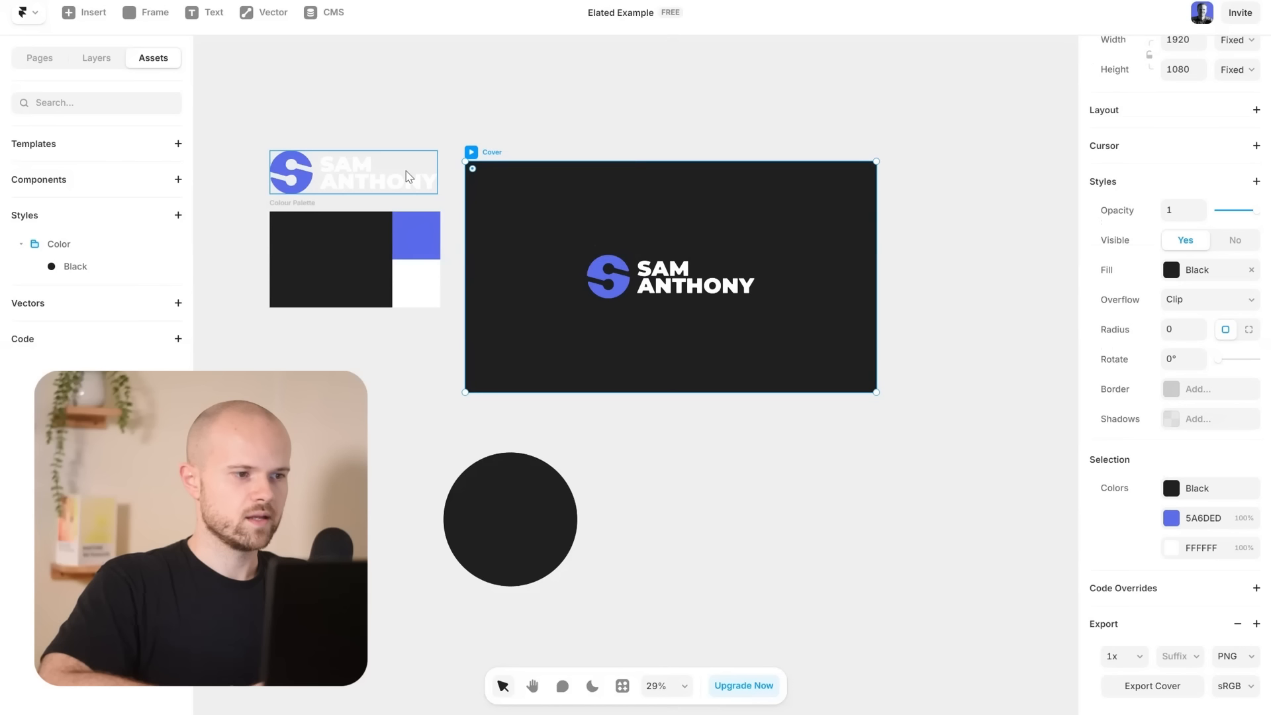
pyautogui.click(399, 397)
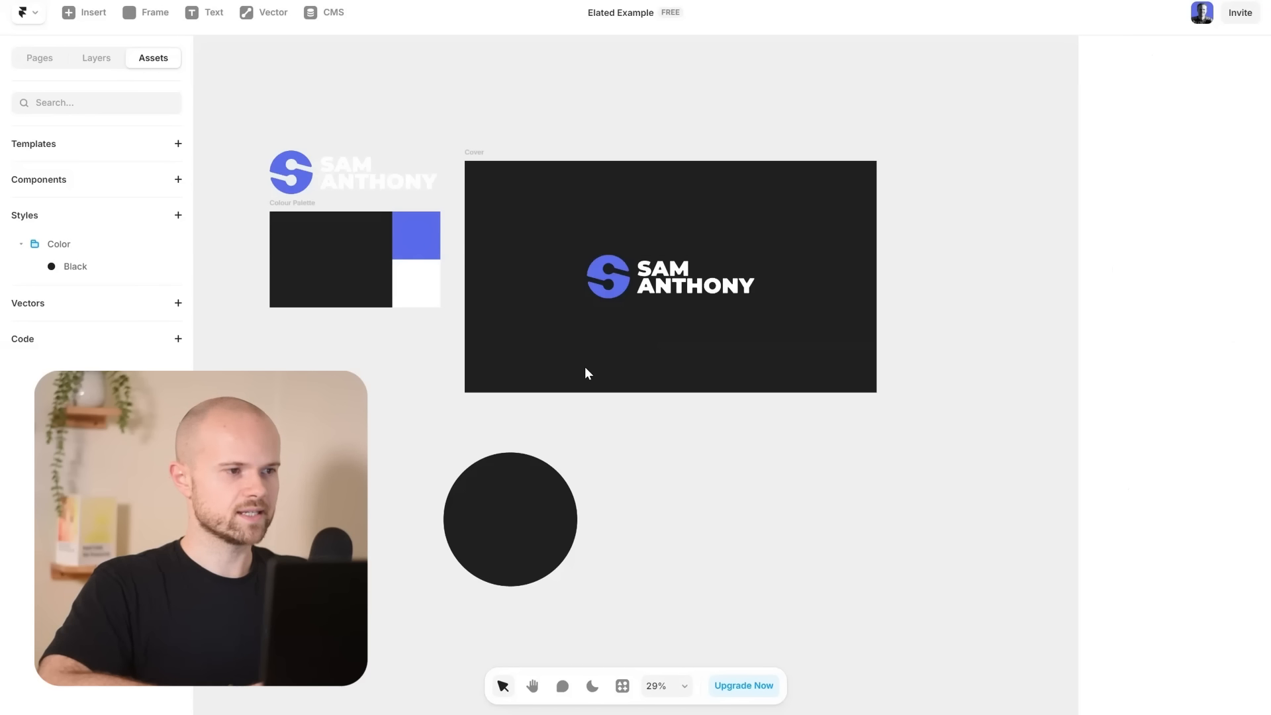
# Add the text "Brand Guidelines version 1.0" inside the Cover frame below the logo.
pyautogui.press('t')
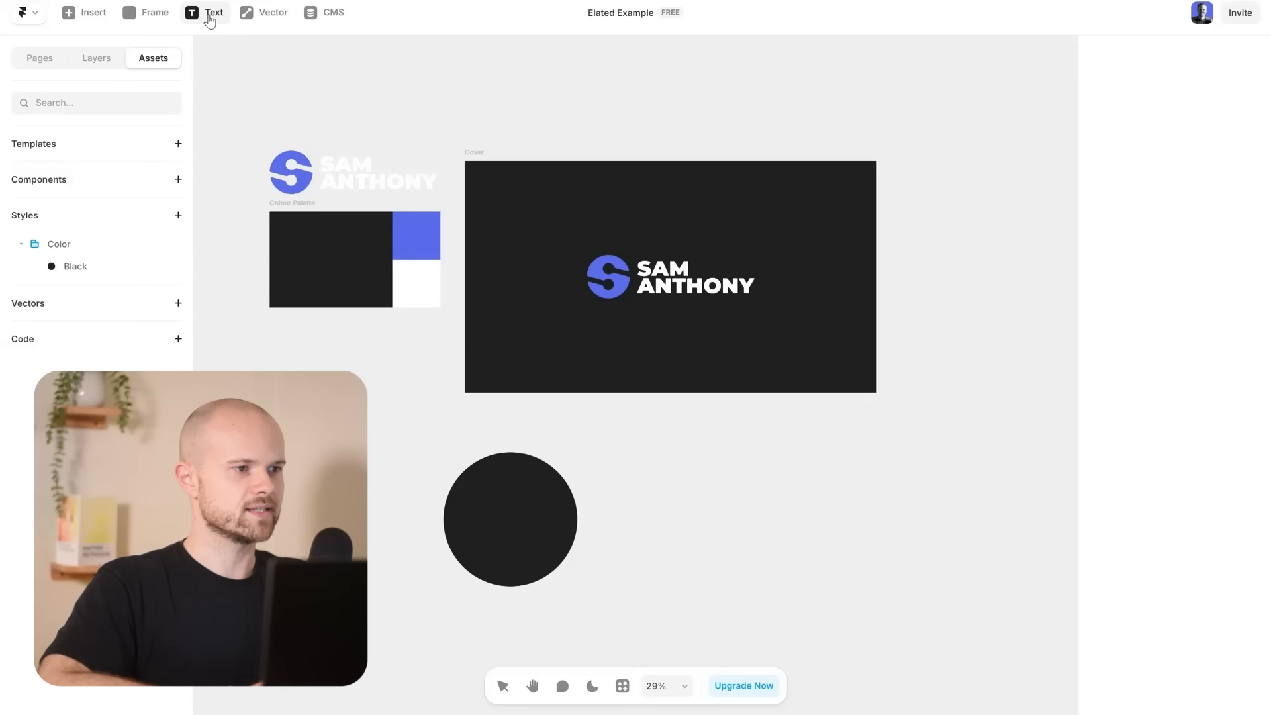
pyautogui.click(594, 354)
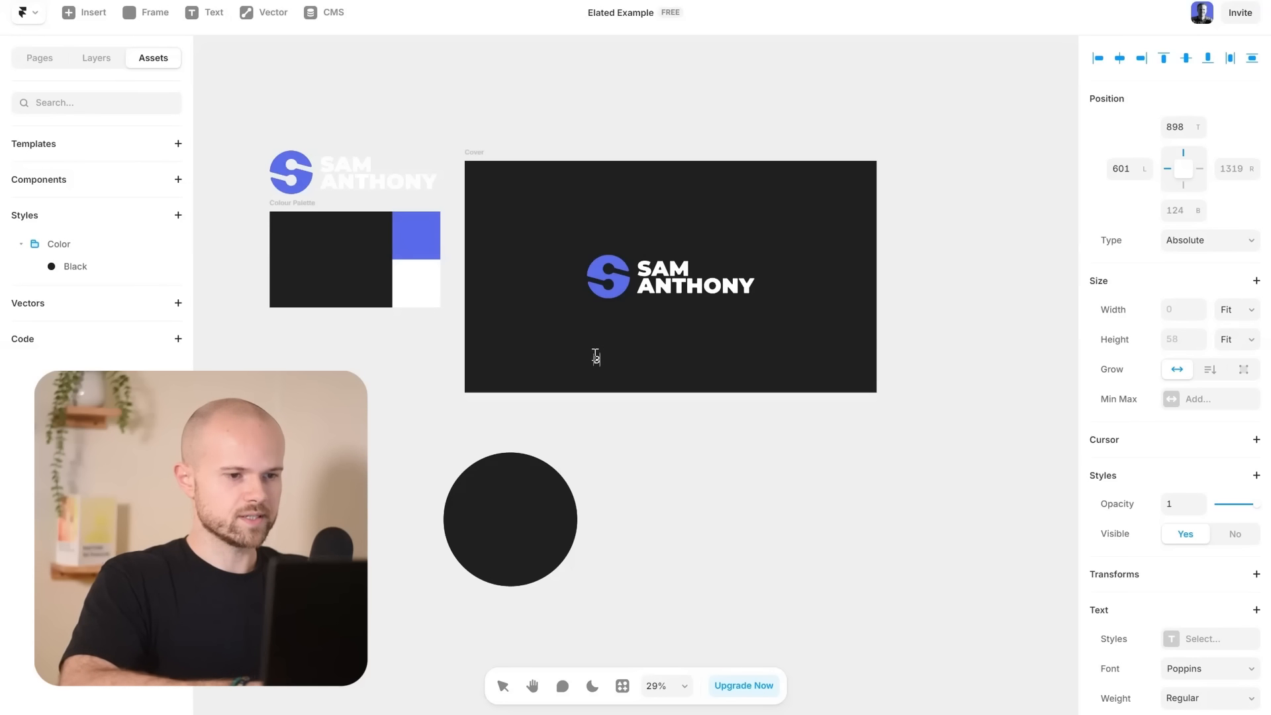
pyautogui.write('Brand Gui')
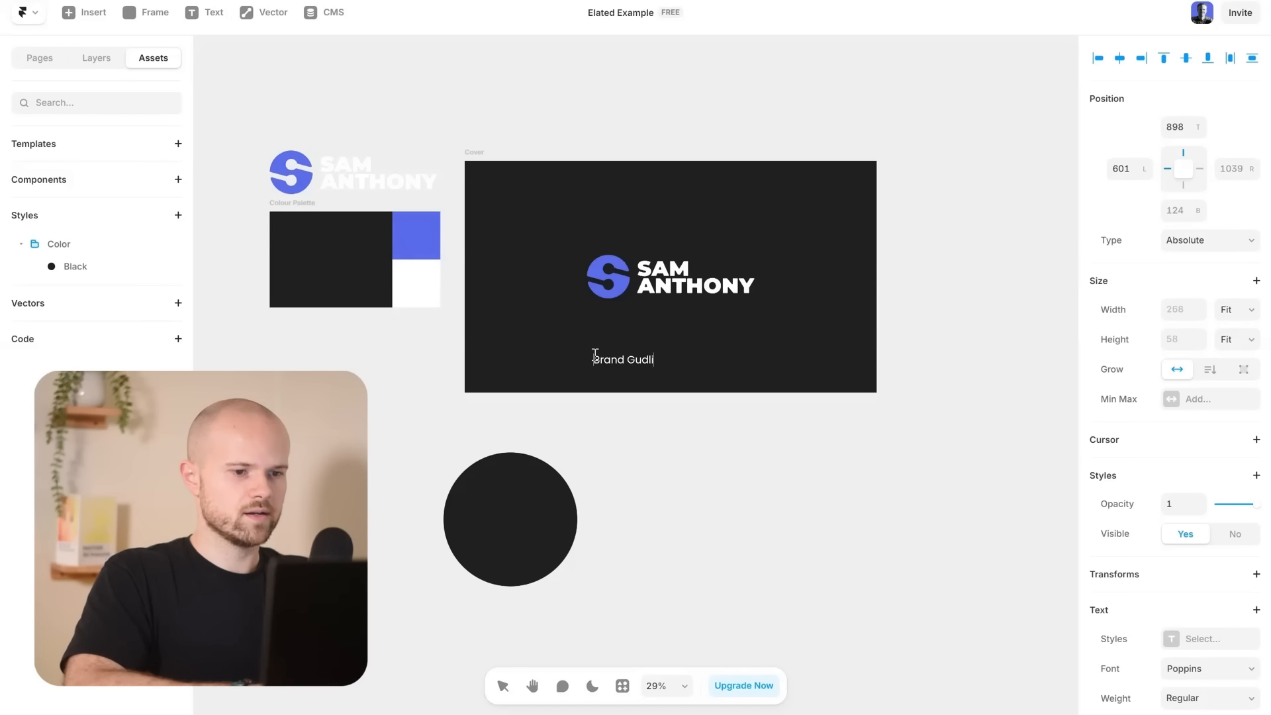
pyautogui.write('d')
pyautogui.press('BackSpace')
pyautogui.write('idelines versi')
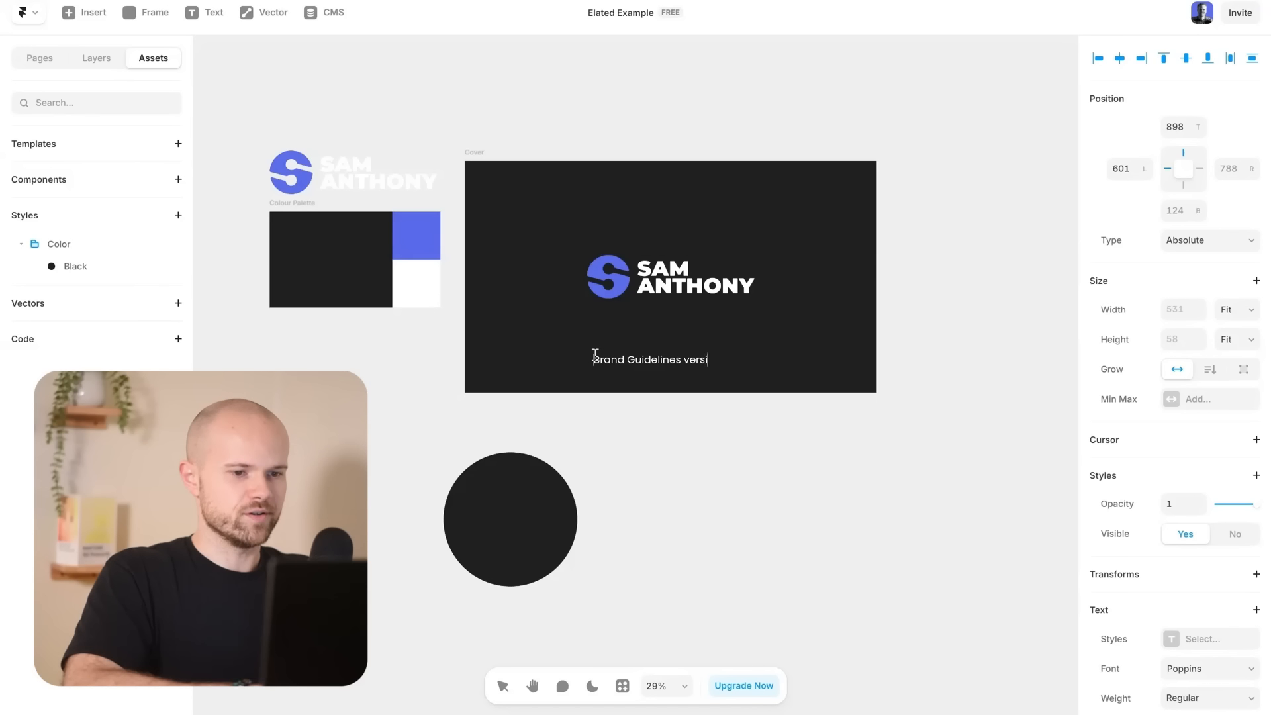
pyautogui.write('on 1.0')
pyautogui.press('Escape')
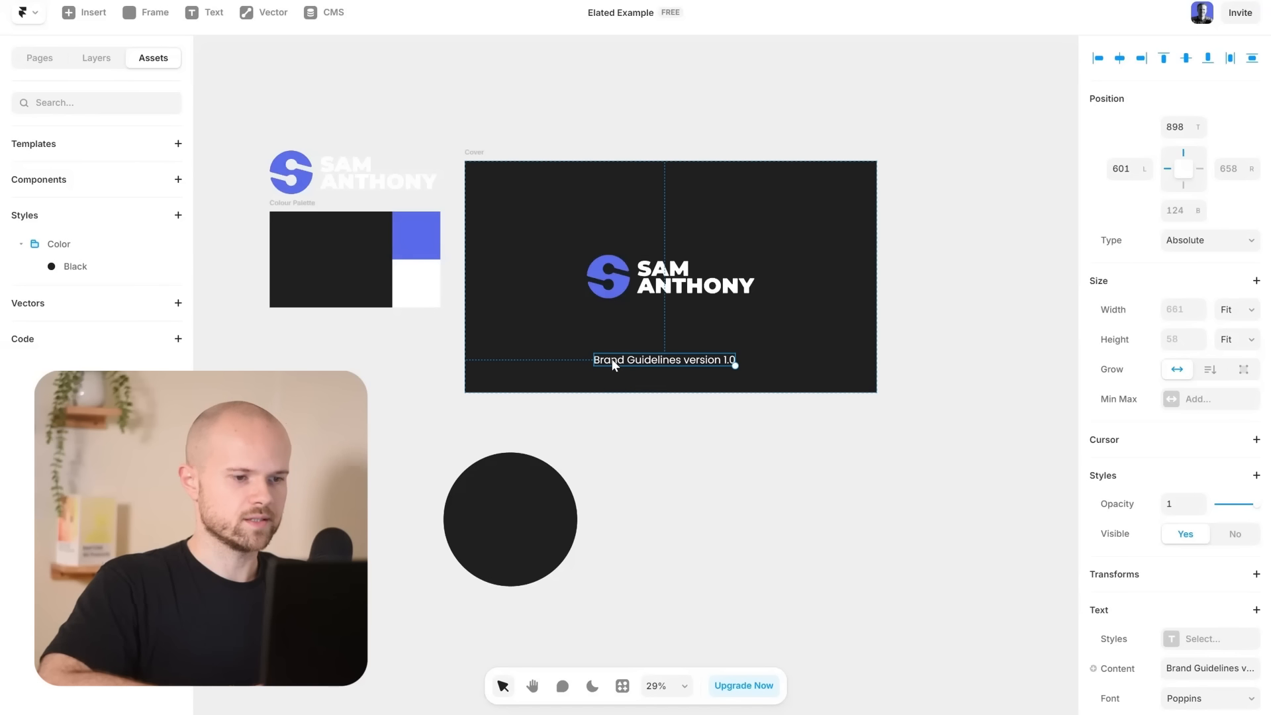
# Move the version text to the Cover's lower-left corner and set its left and bottom offsets to 64.
pyautogui.moveTo(611, 358); pyautogui.dragTo(495, 374)
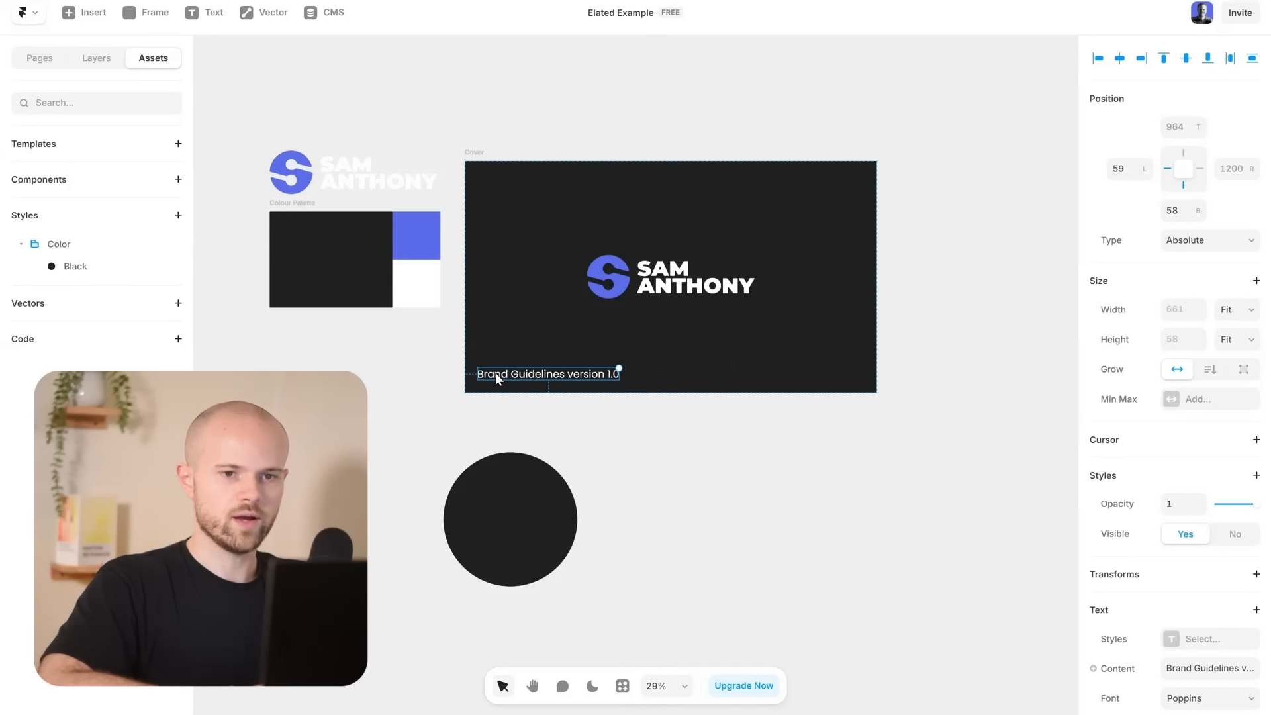
pyautogui.click(1118, 168)
pyautogui.write('64')
pyautogui.press('Tab')
pyautogui.press('Tab')
pyautogui.write('64')
pyautogui.press('Return')
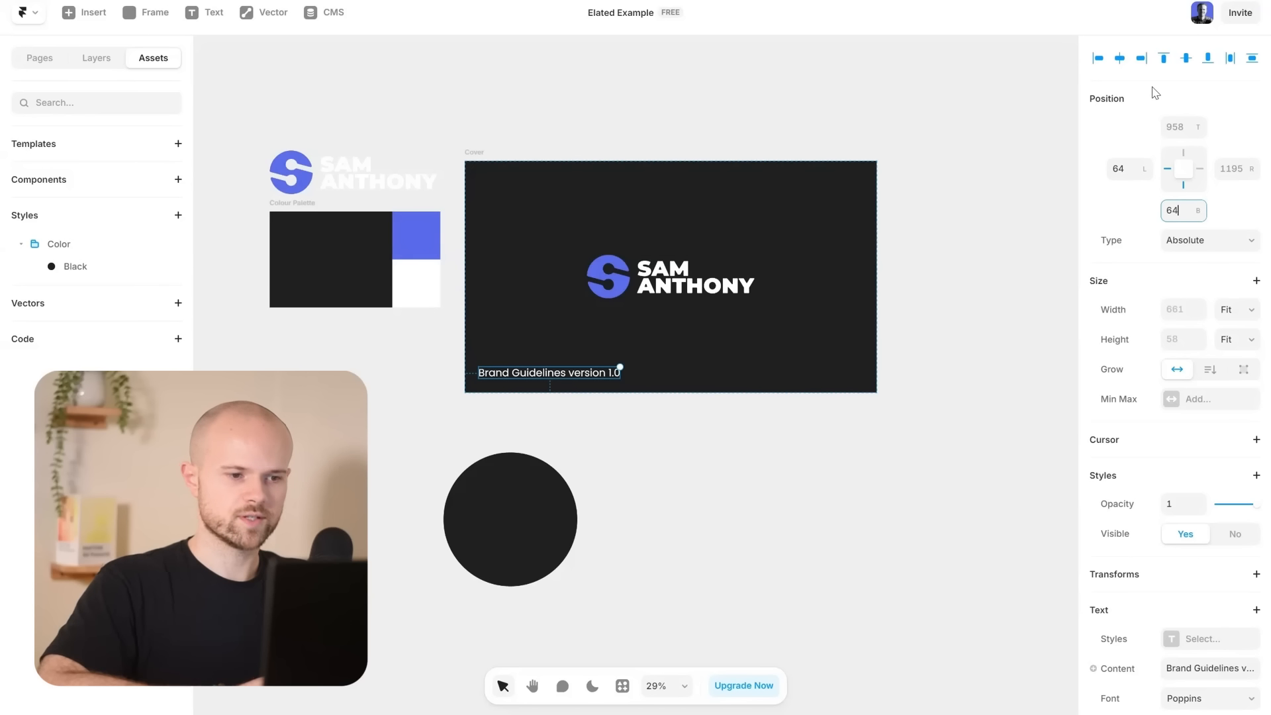
# Create a Paragraph text style from the version text and name it Small Subtitle.
pyautogui.scroll(-4, 1199, 567)
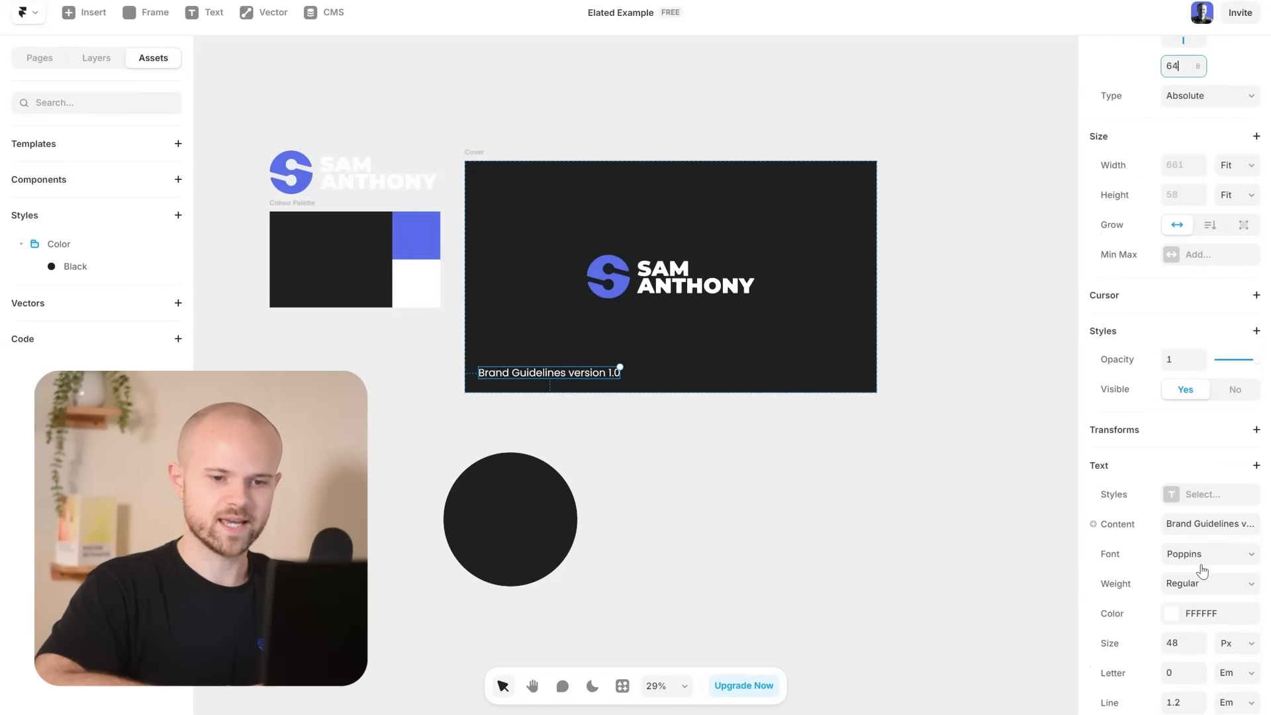
pyautogui.scroll(-2, 1223, 526)
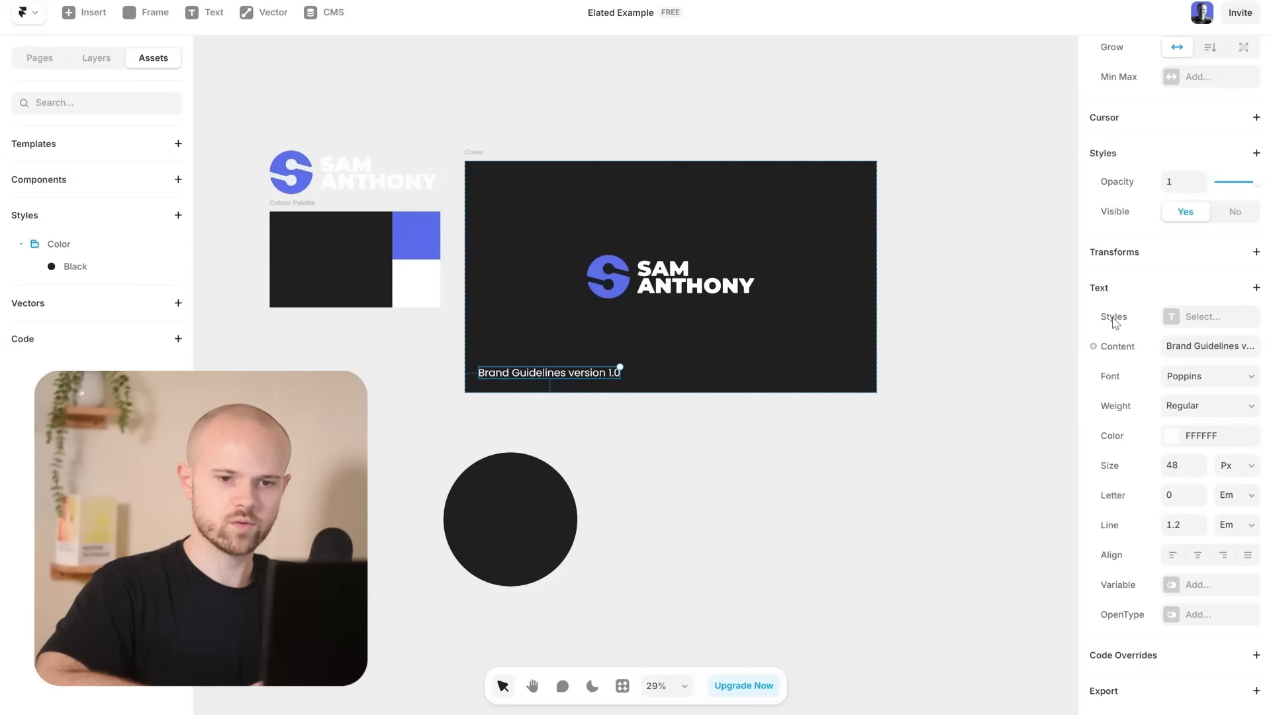
pyautogui.click(1203, 318)
pyautogui.click(968, 361)
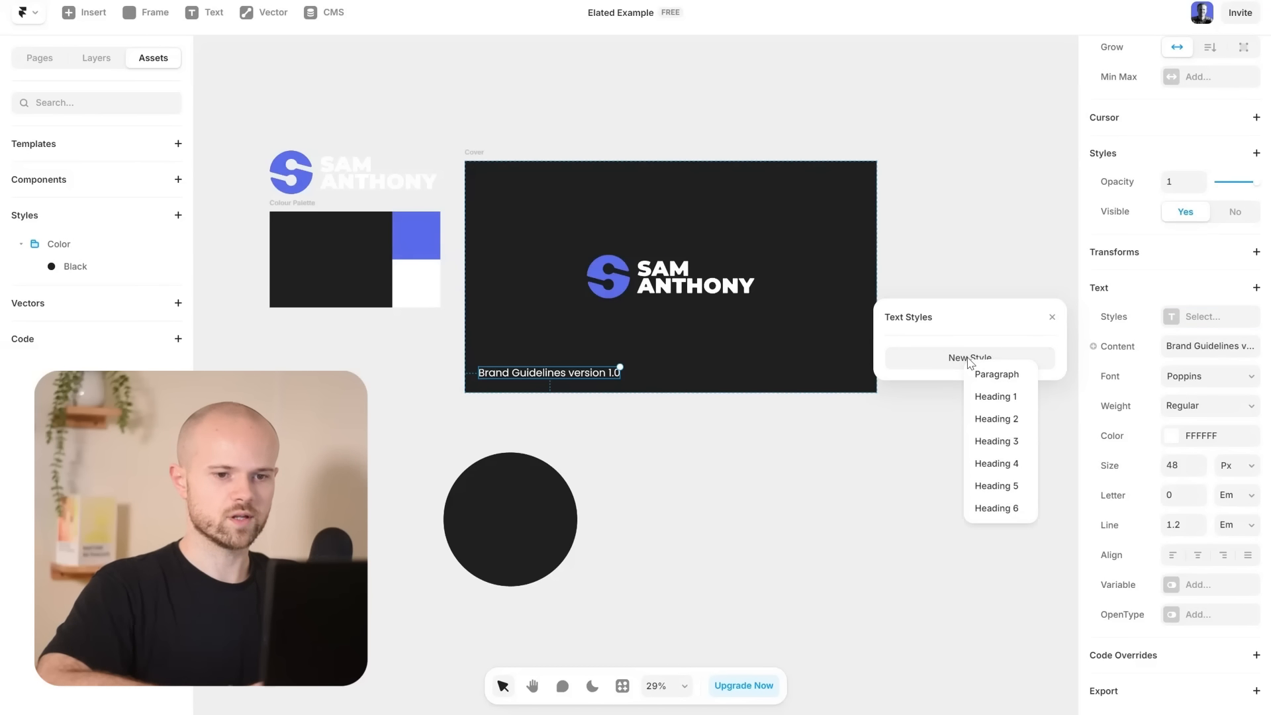
pyautogui.click(993, 375)
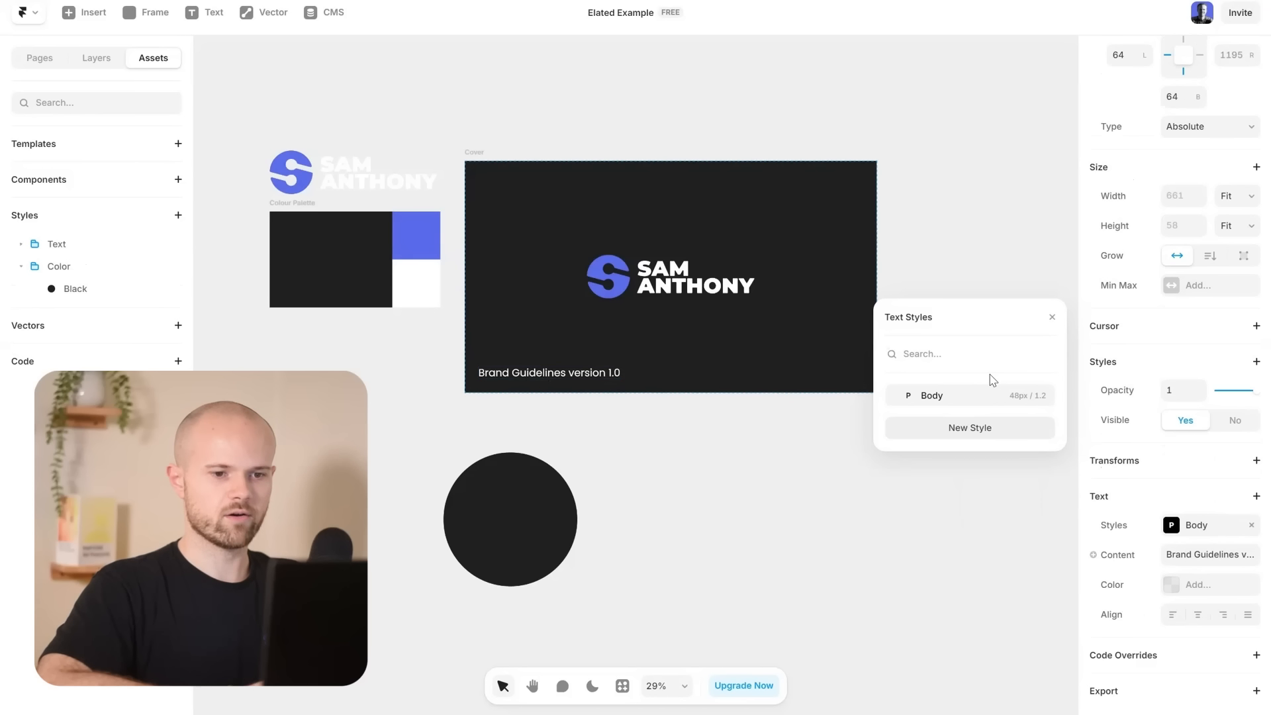
pyautogui.doubleClick(941, 390)
pyautogui.write('Small Sub')
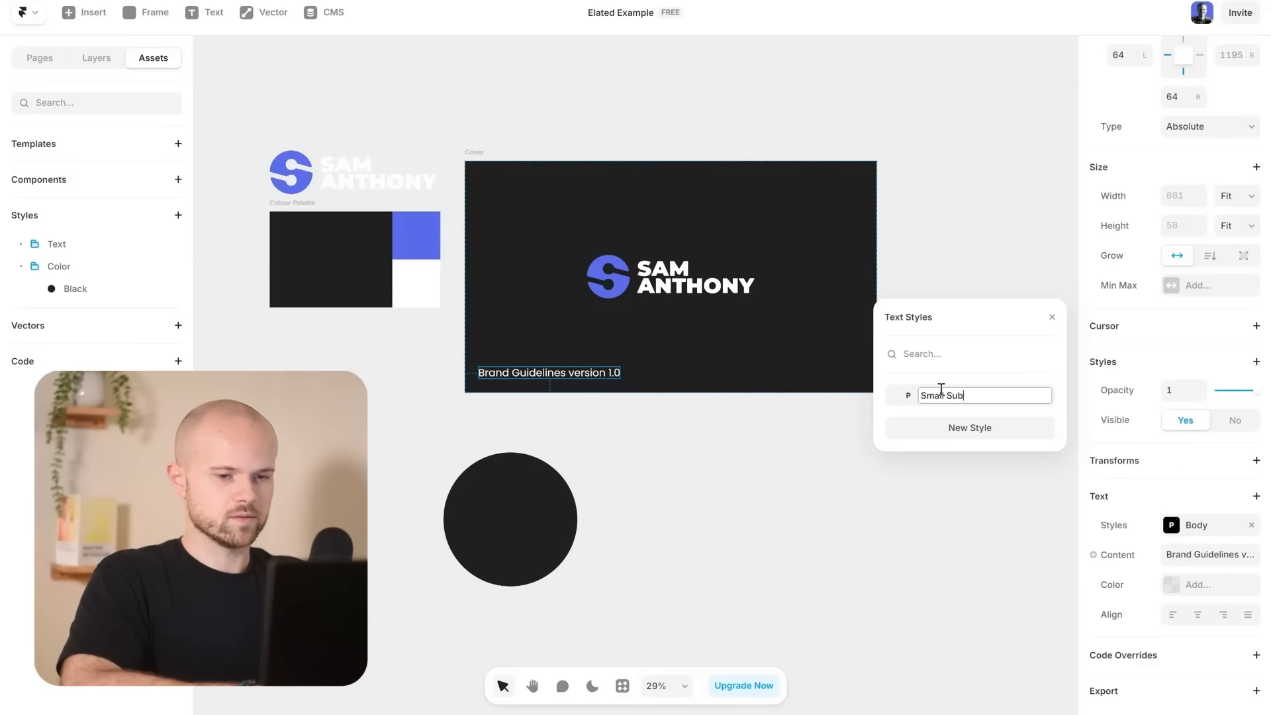
pyautogui.press('Return')
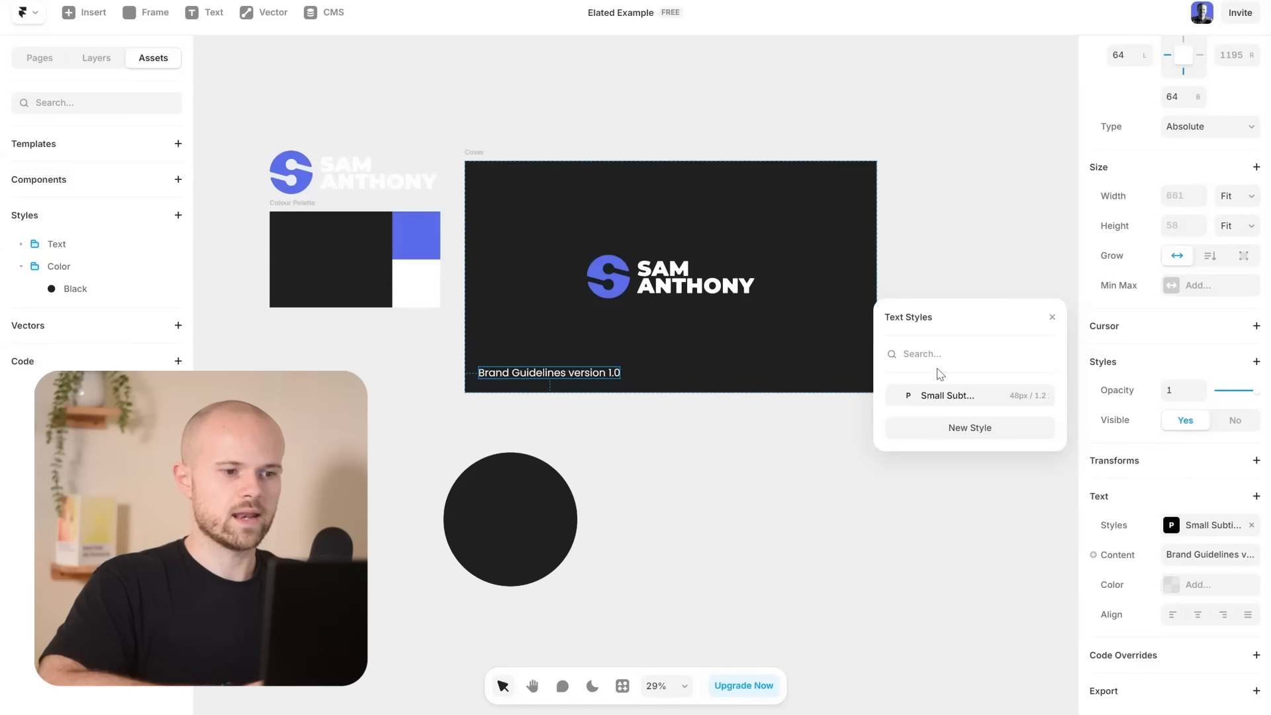
pyautogui.click(945, 282)
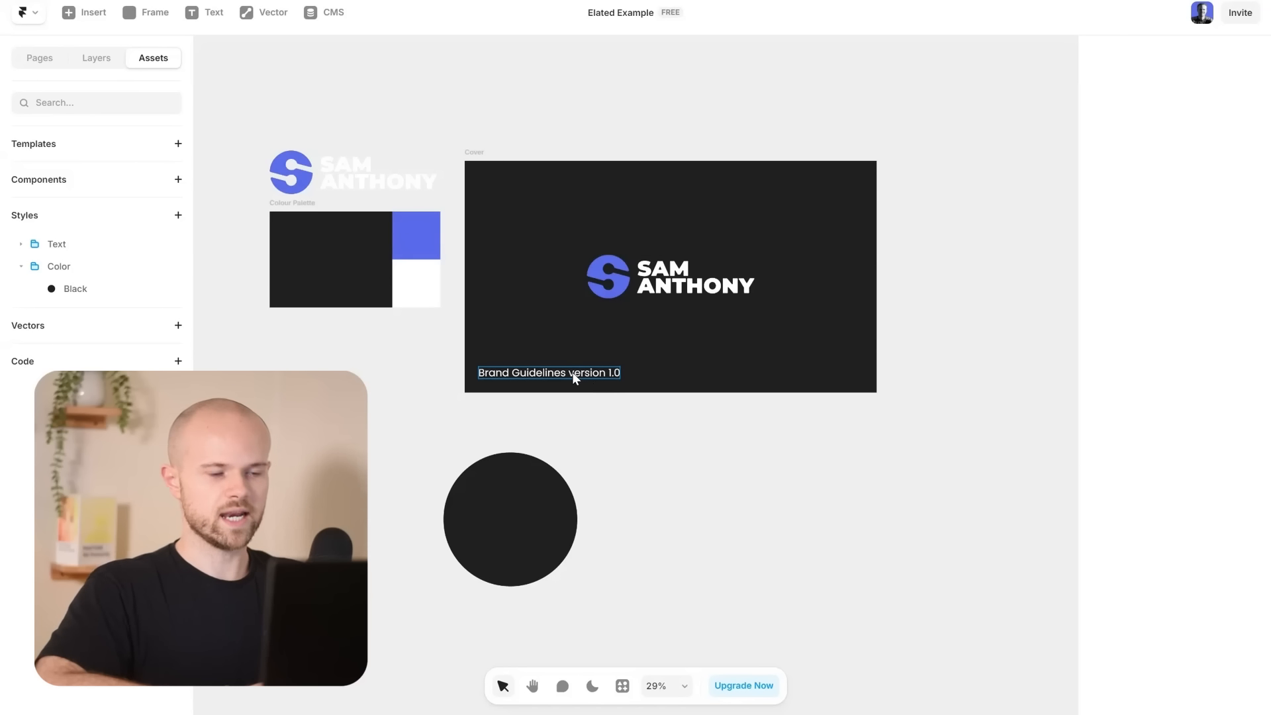
# Expand the Text styles group to review the saved text styles alongside the finished brand guide frames.
pyautogui.hscroll(4, 834, 221)
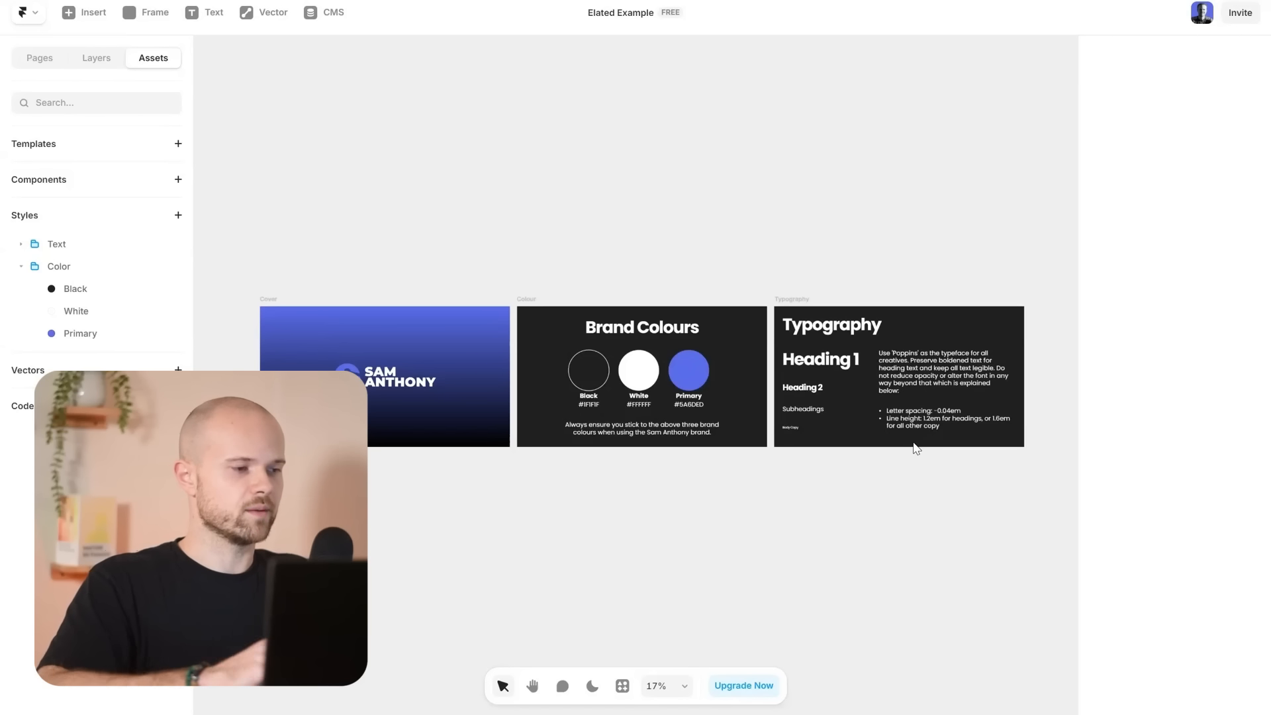
pyautogui.click(21, 245)
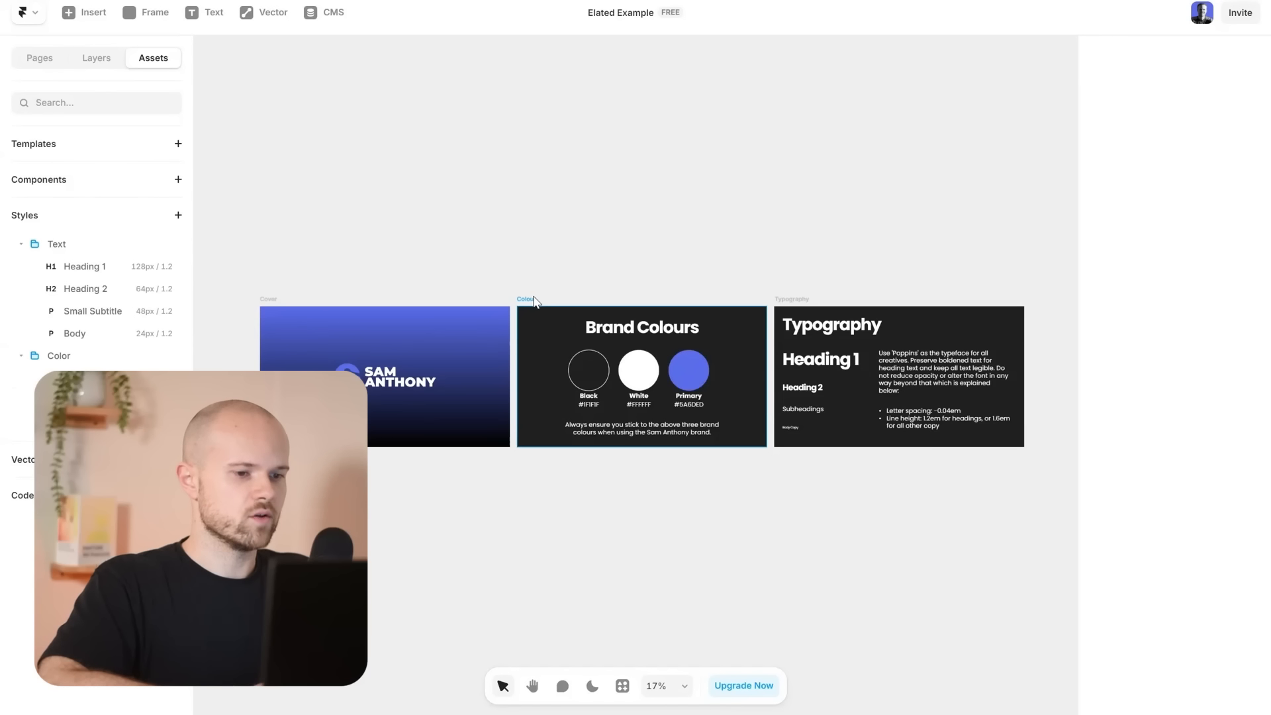
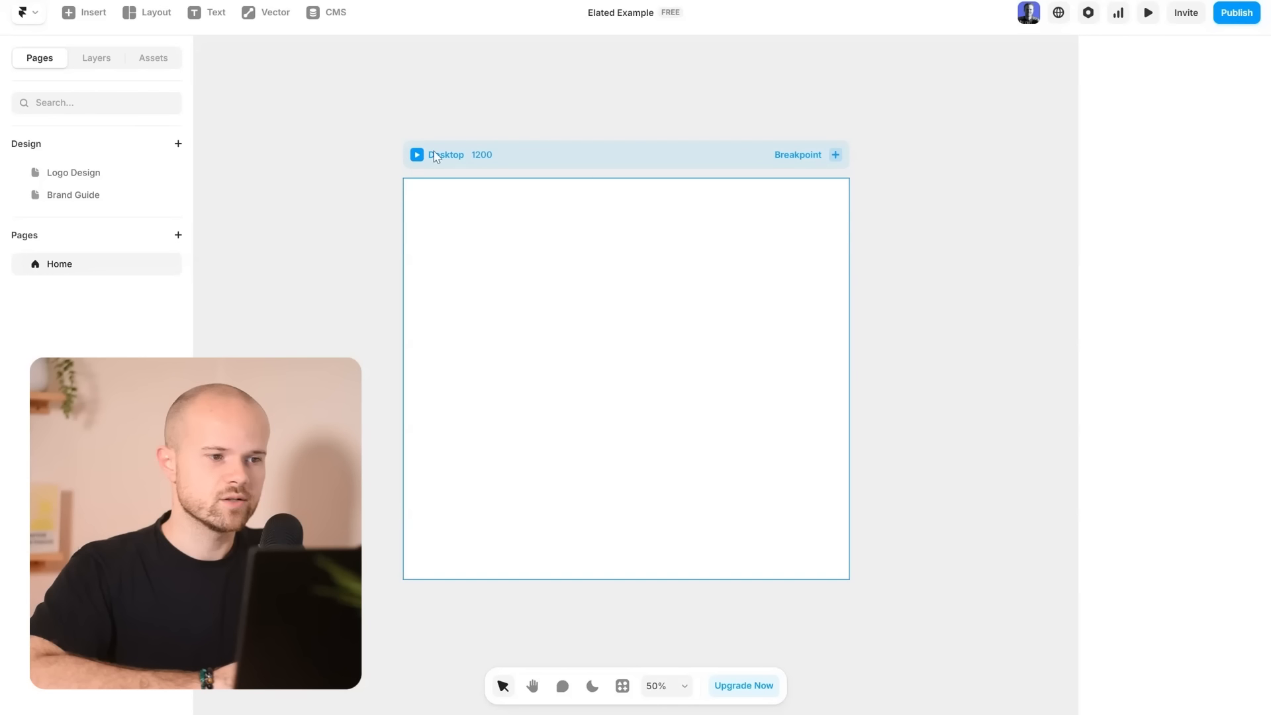
# Add Tablet (810) and Phone (390) breakpoints to the Home page beside the Desktop breakpoint.
pyautogui.click(835, 155)
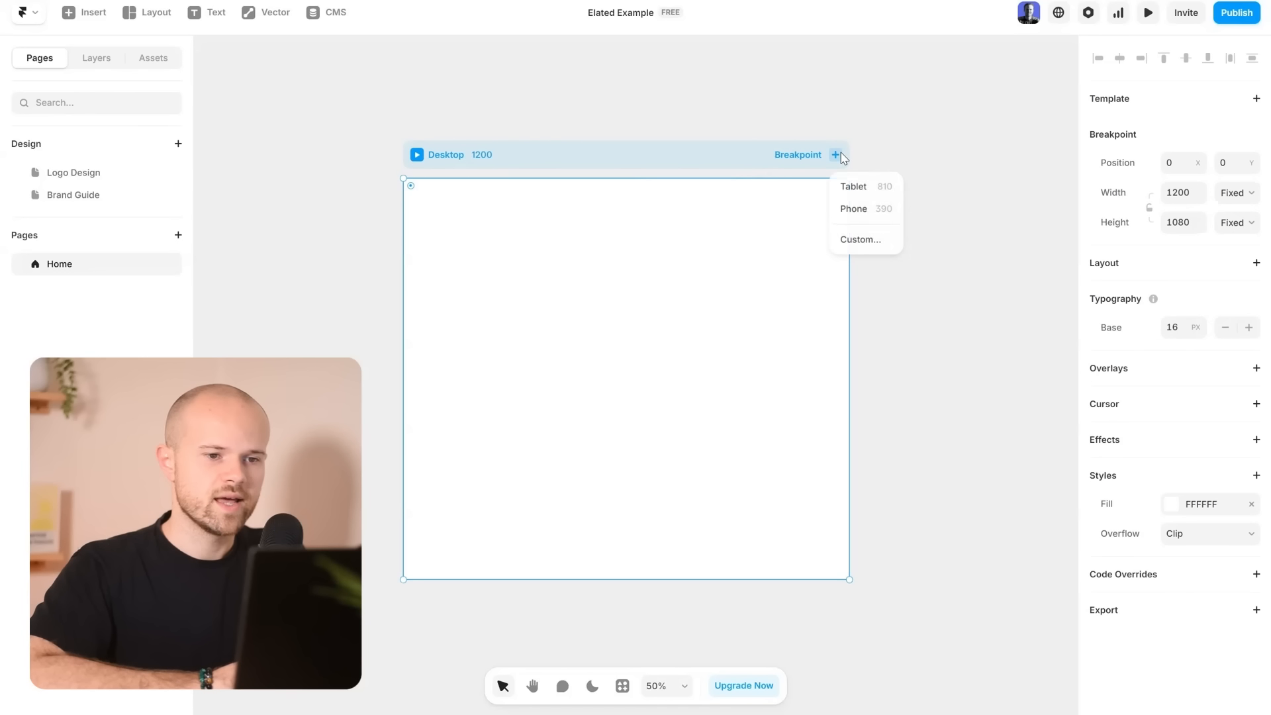
pyautogui.click(848, 186)
pyautogui.click(775, 155)
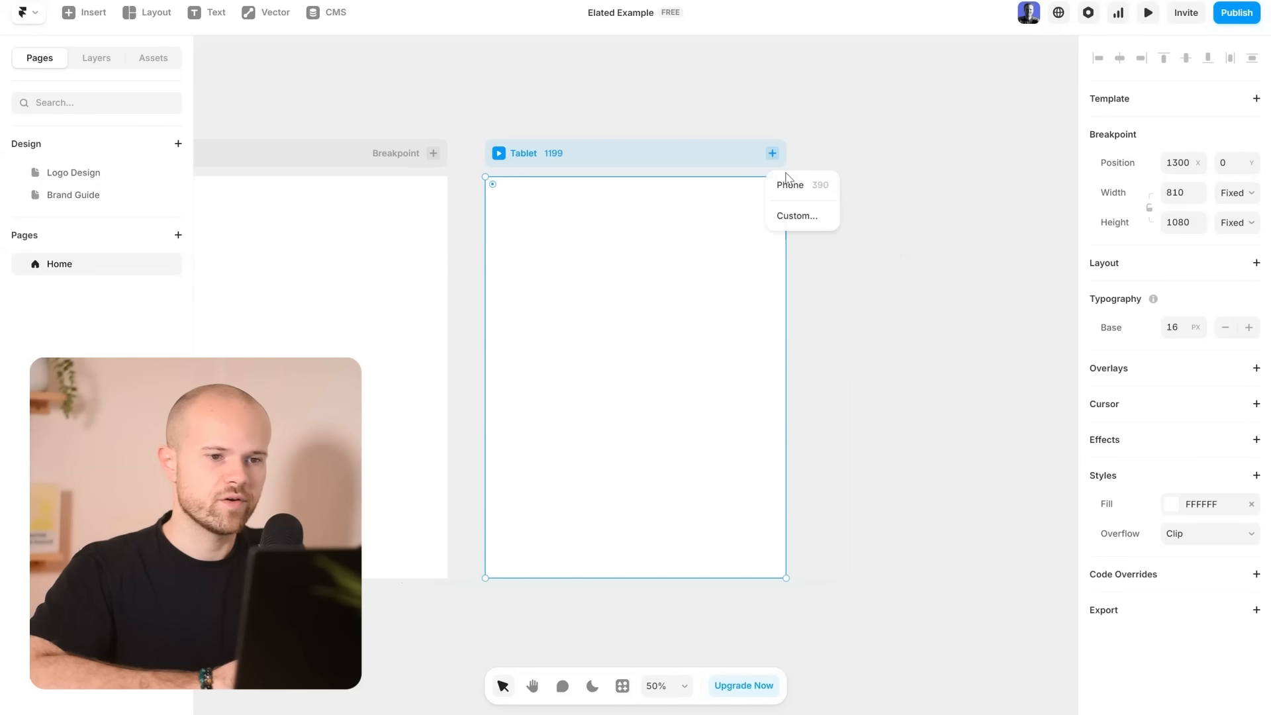
pyautogui.click(789, 182)
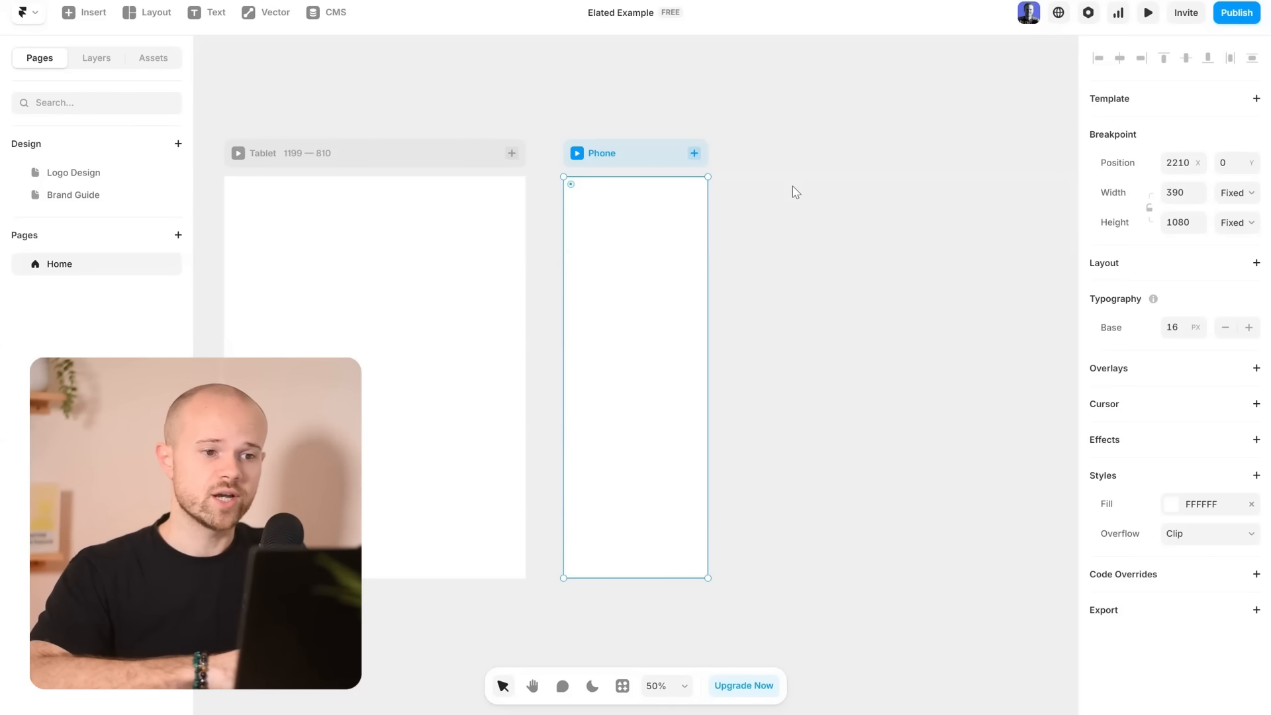
pyautogui.hscroll(-3, 796, 192)
pyautogui.hscroll(-2, 795, 192)
pyautogui.scroll(-3, 796, 192)
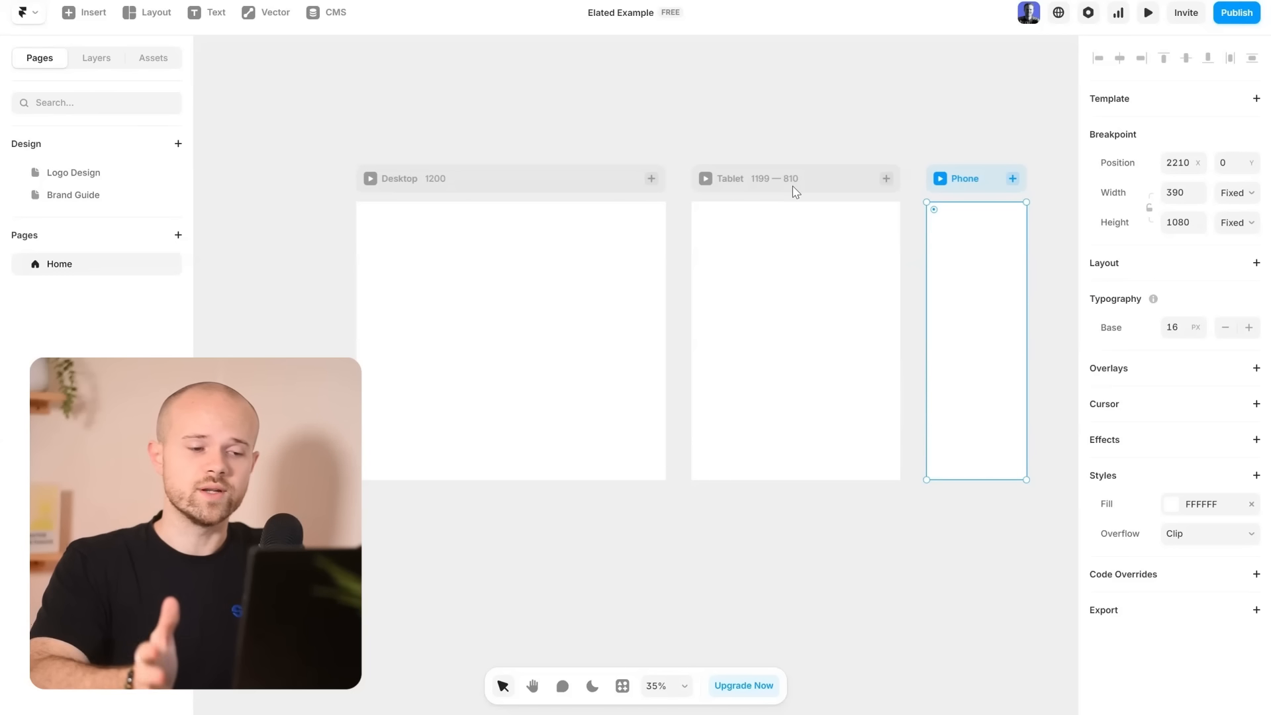
# Draw a circle about 294 by 294 on the Home page's Desktop breakpoint.
pyautogui.click(530, 191)
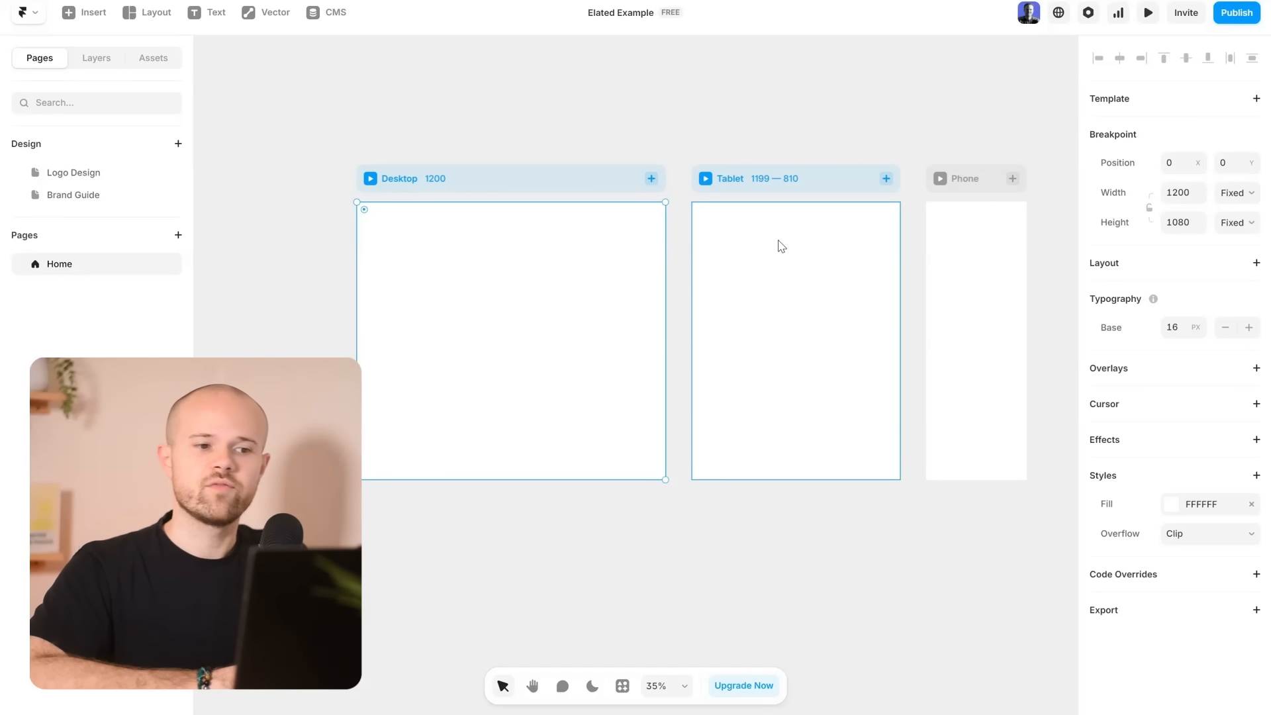
pyautogui.press('o')
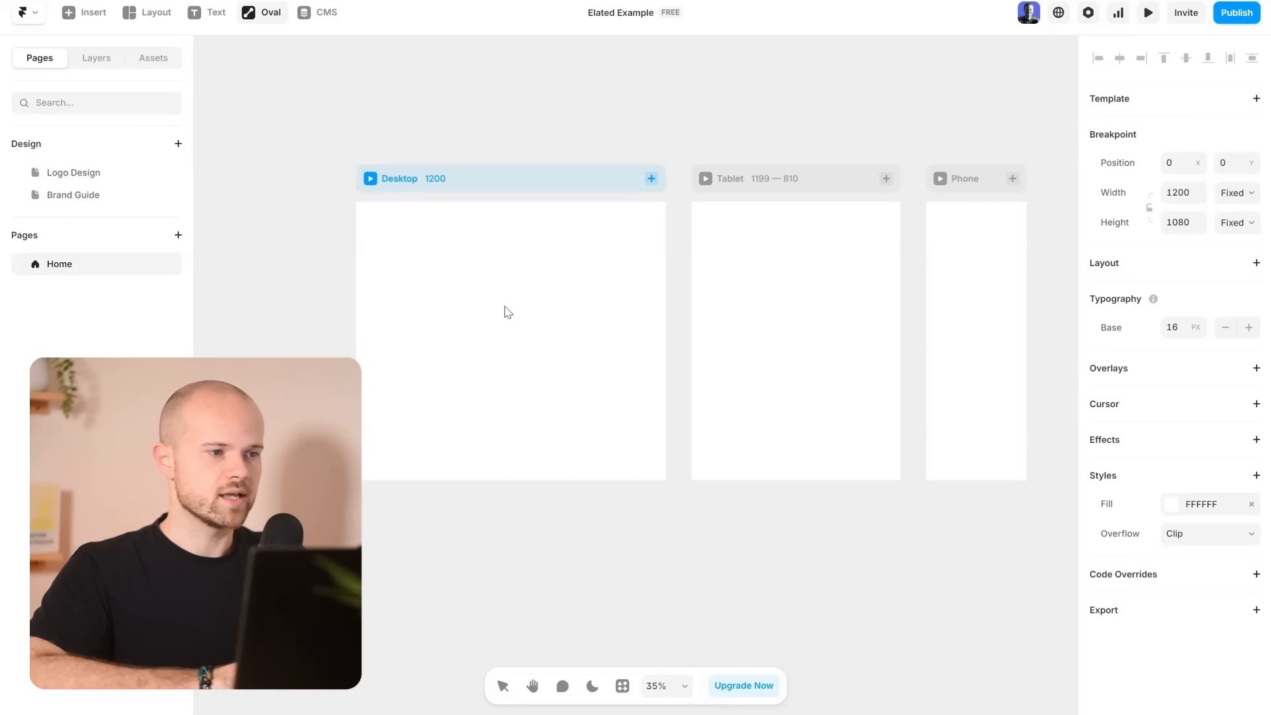
pyautogui.moveTo(447, 265); pyautogui.dragTo(550, 339)
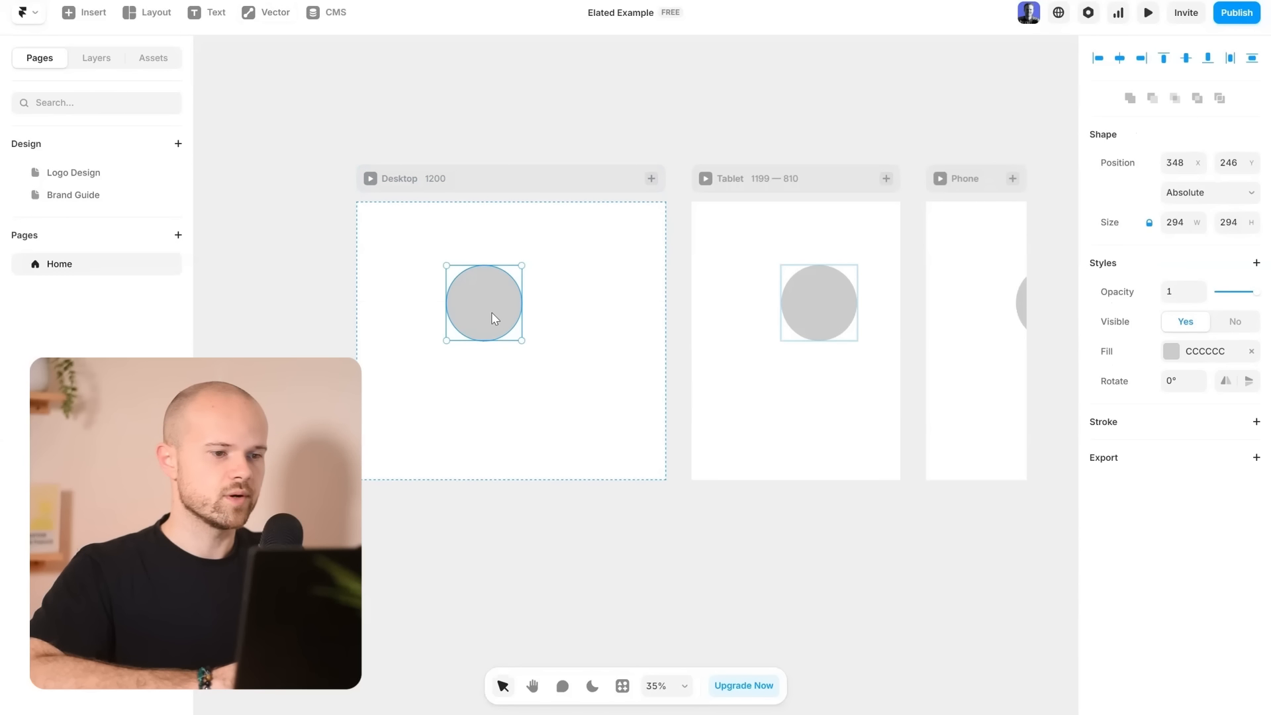
# Move the circle to X 100, Y 145 on the Desktop breakpoint and reposition the Tablet copy separately to X 91, Y 47.
pyautogui.moveTo(472, 304); pyautogui.dragTo(405, 272)
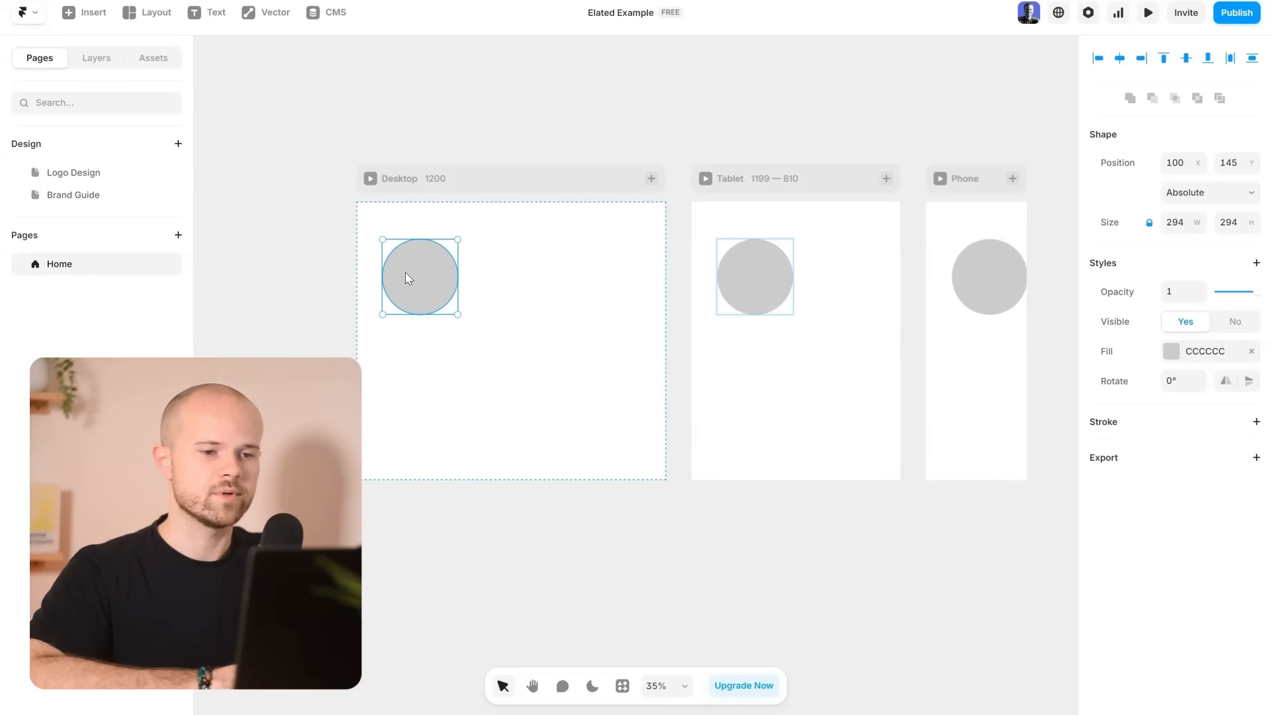
pyautogui.click(748, 268)
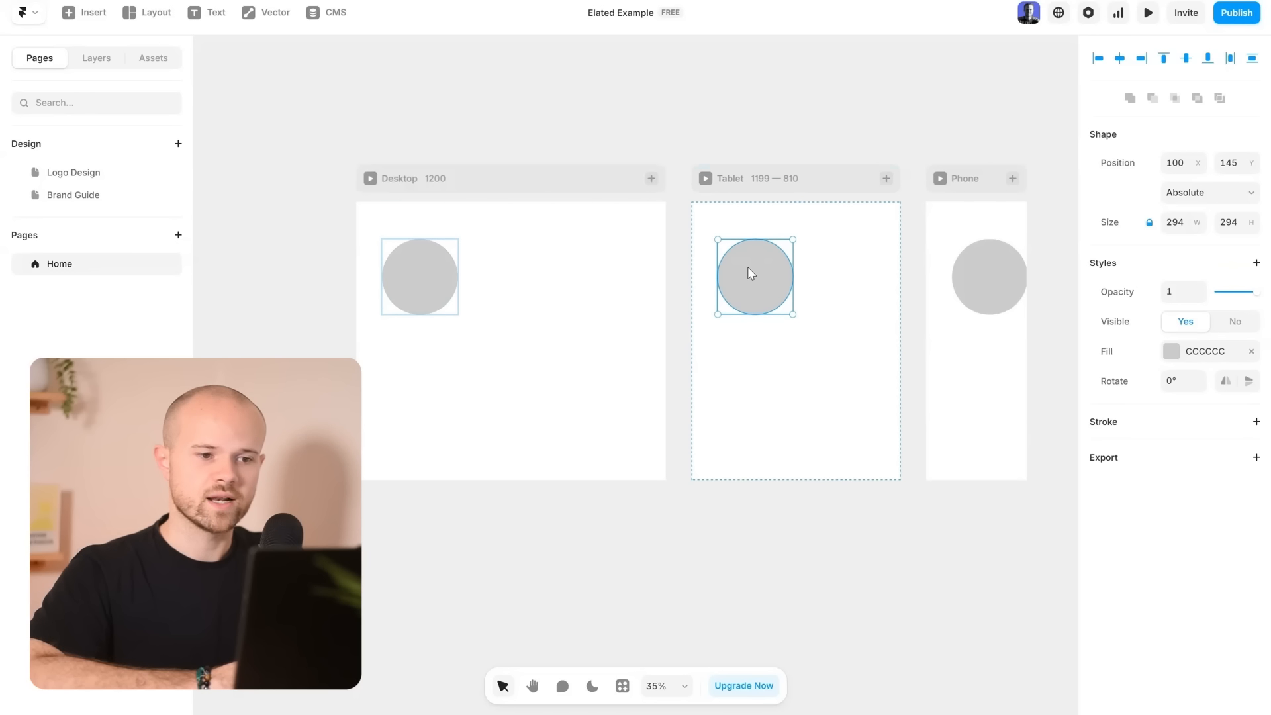
pyautogui.moveTo(752, 274); pyautogui.dragTo(749, 244)
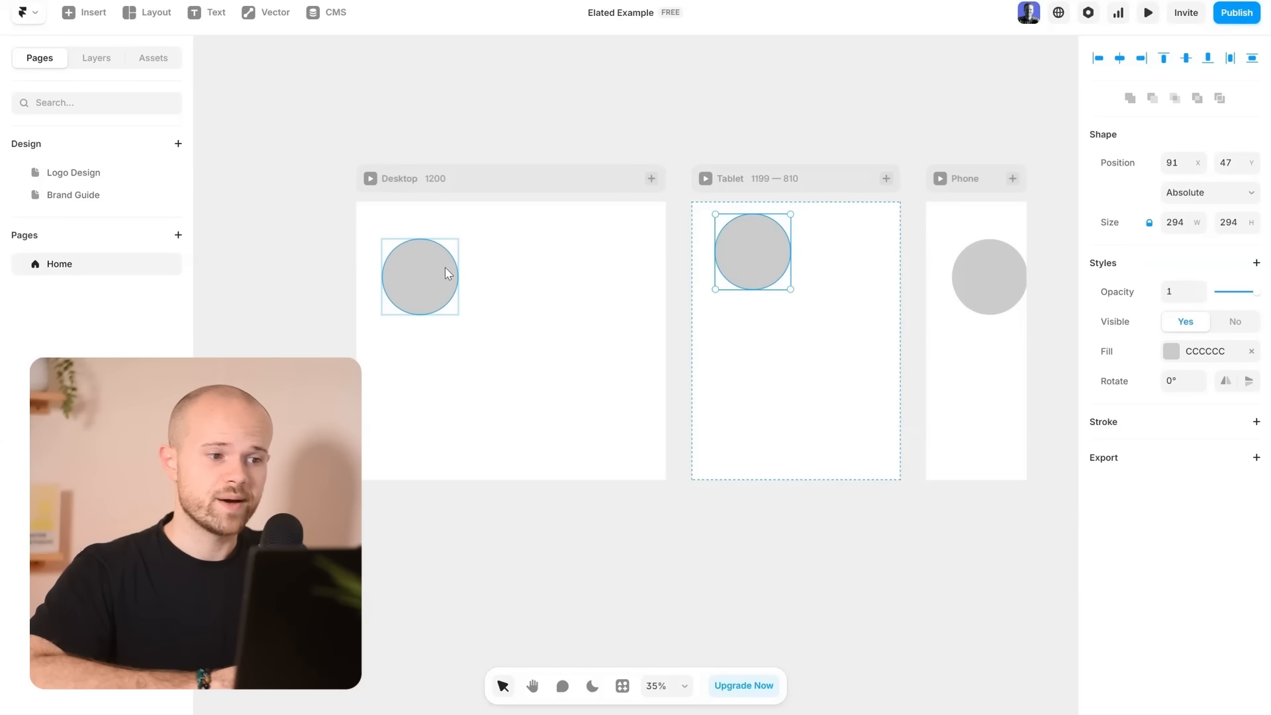
# Move the Desktop breakpoint's circle to X 48, Y 133 and delete it from the Home page.
pyautogui.click(420, 273)
pyautogui.moveTo(418, 273)
pyautogui.mouseDown()
pyautogui.moveTo(474, 270)
pyautogui.moveTo(406, 269)
pyautogui.mouseUp()
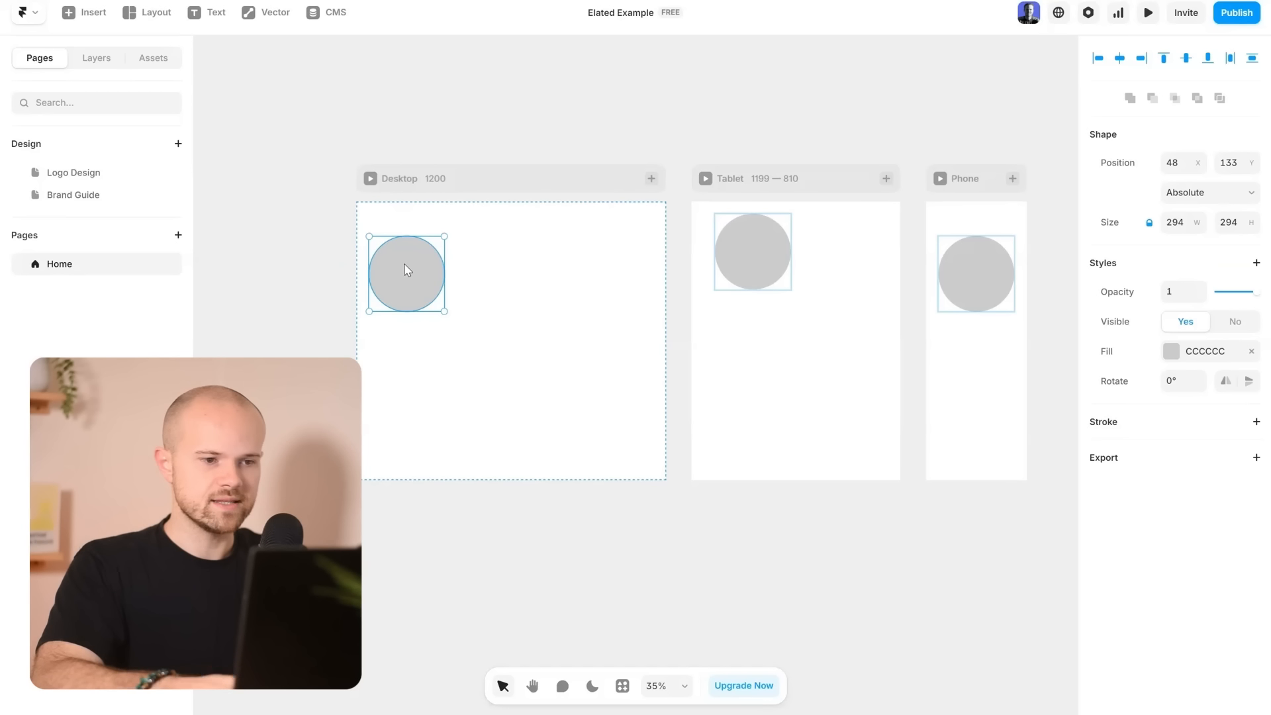
pyautogui.press('Delete')
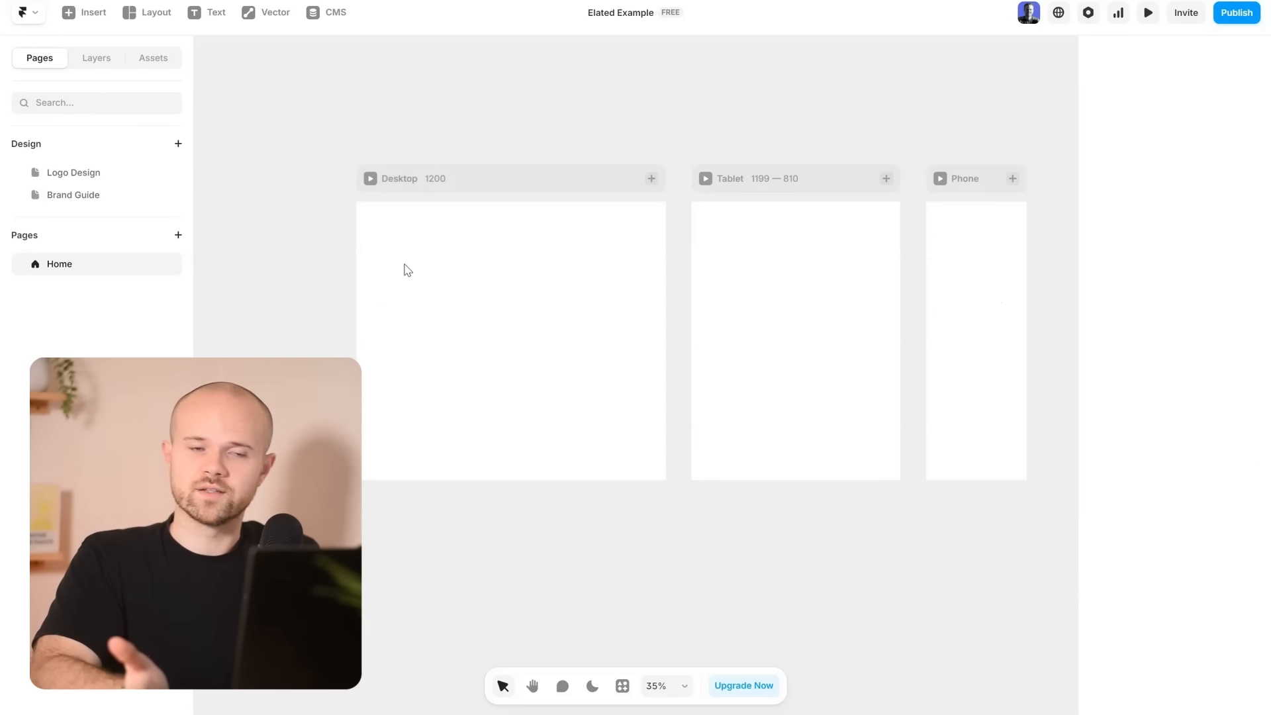
# Look through the ready-made Sections and Menus in the insert library, comparing the light and dark section variants.
pyautogui.click(156, 16)
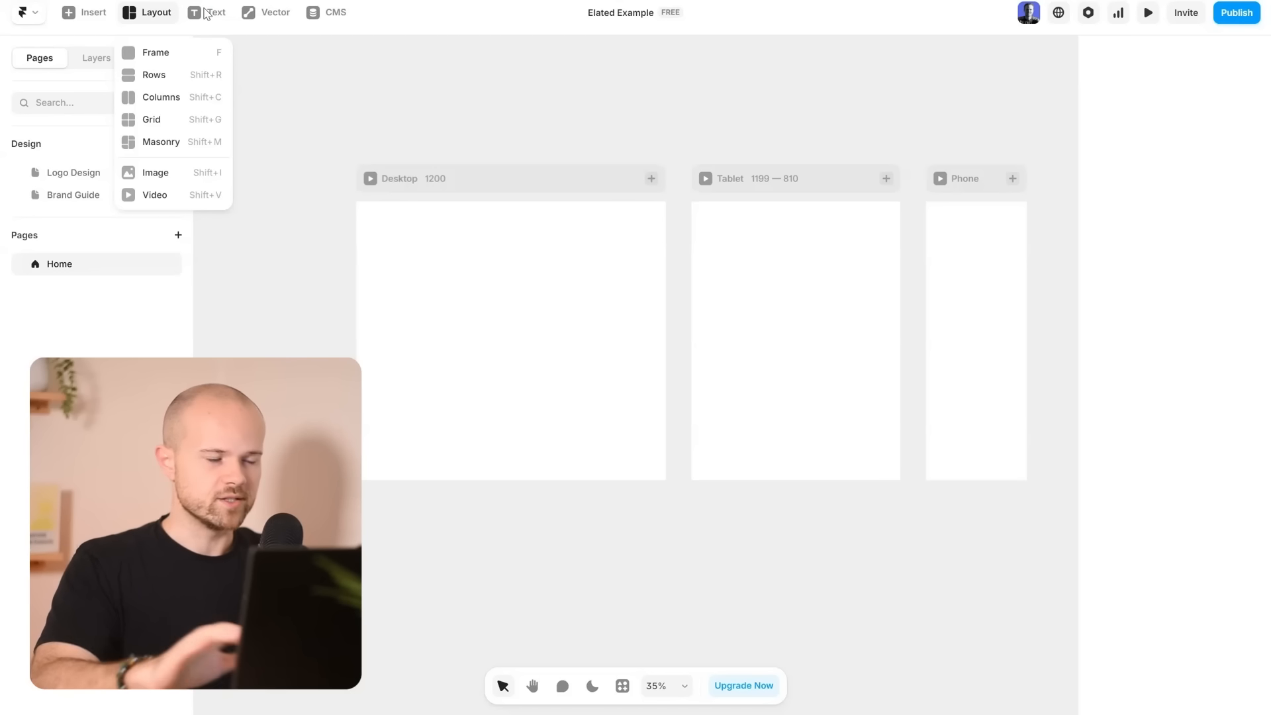
pyautogui.click(98, 17)
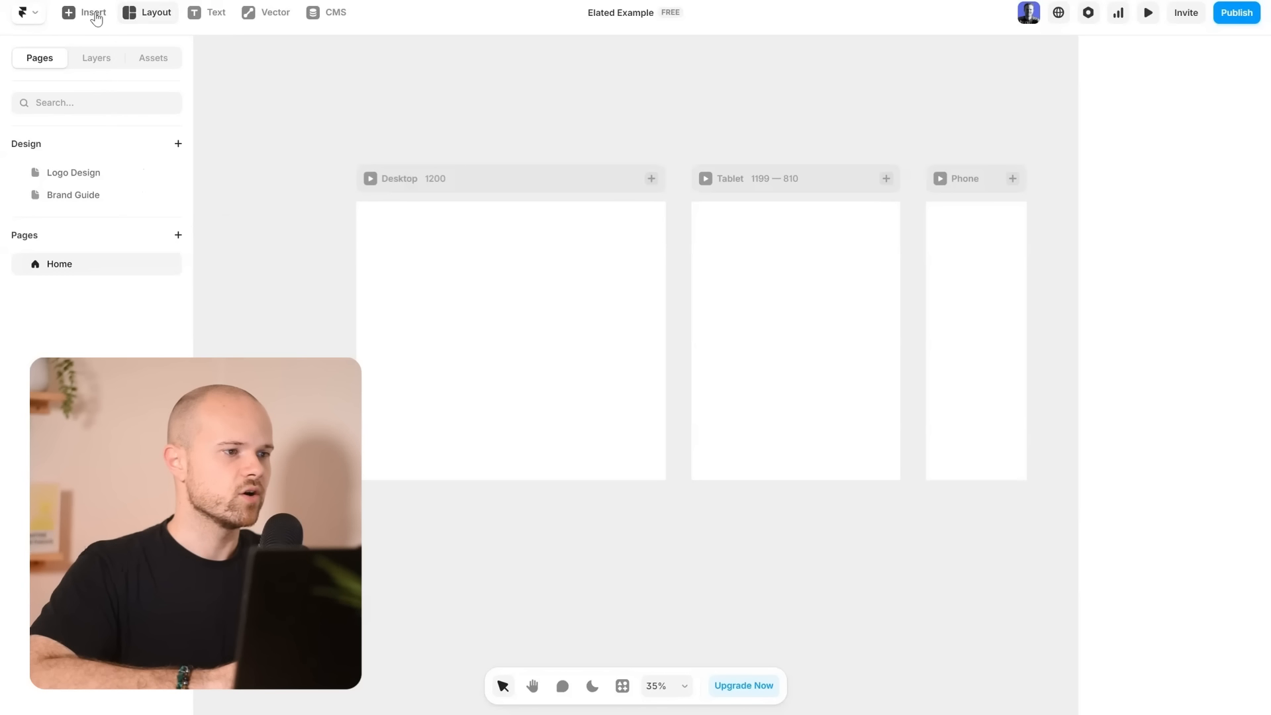
pyautogui.click(97, 16)
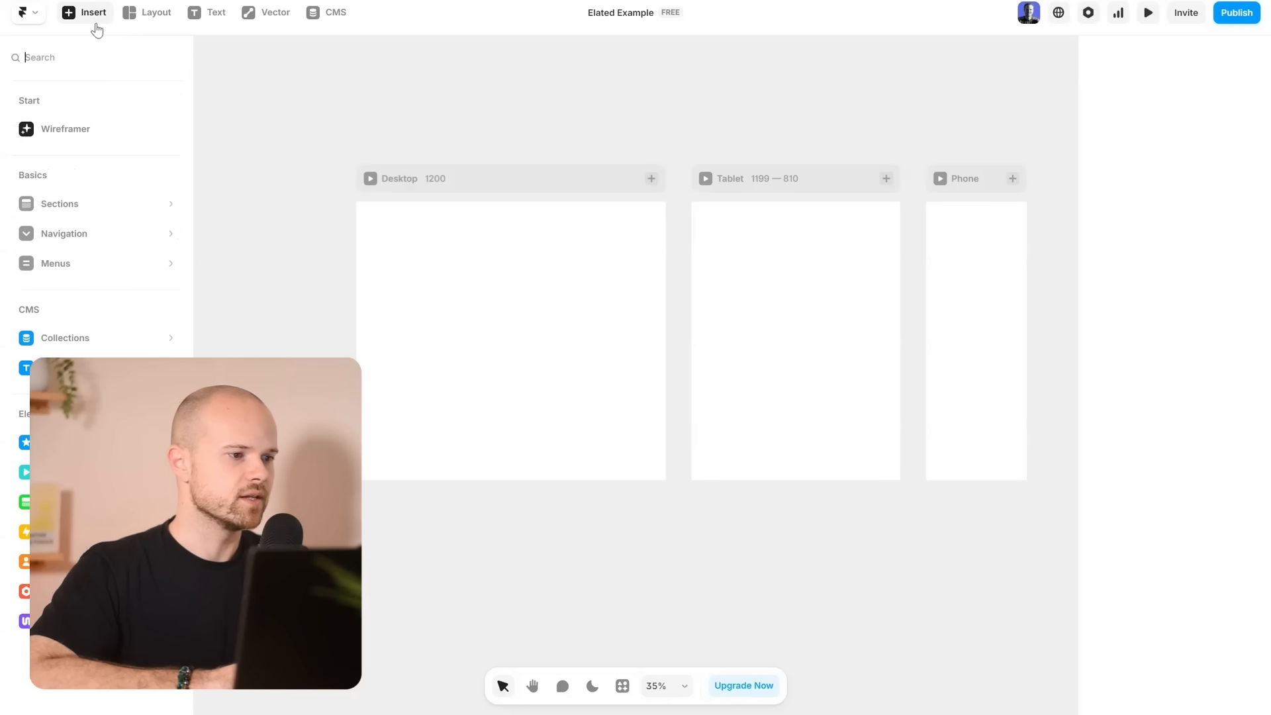
pyautogui.moveTo(35, 211)
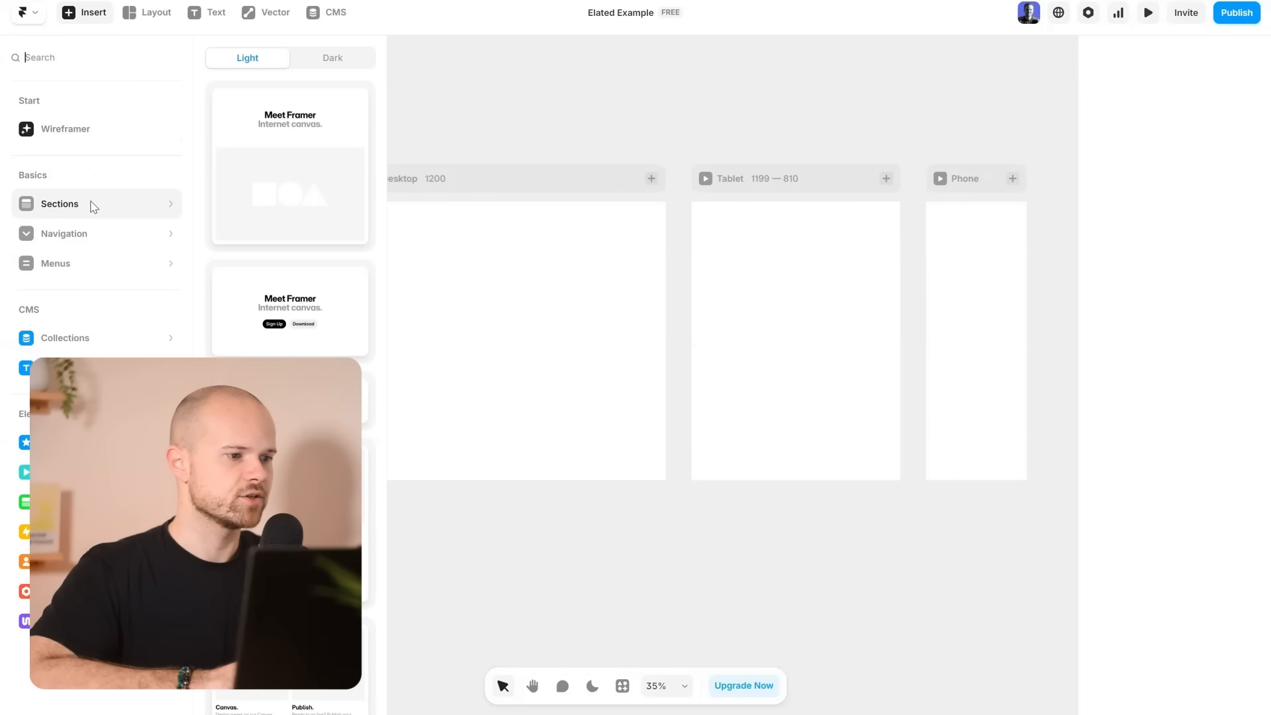
pyautogui.moveTo(91, 264)
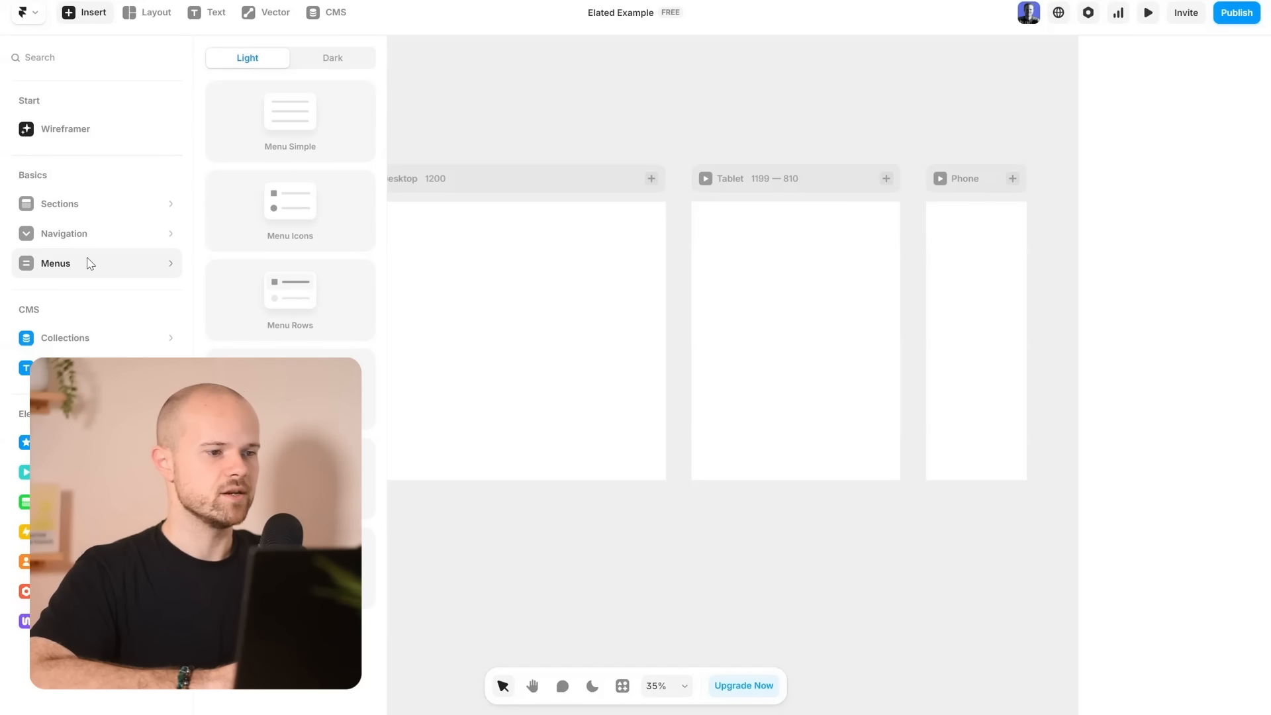
pyautogui.moveTo(96, 212)
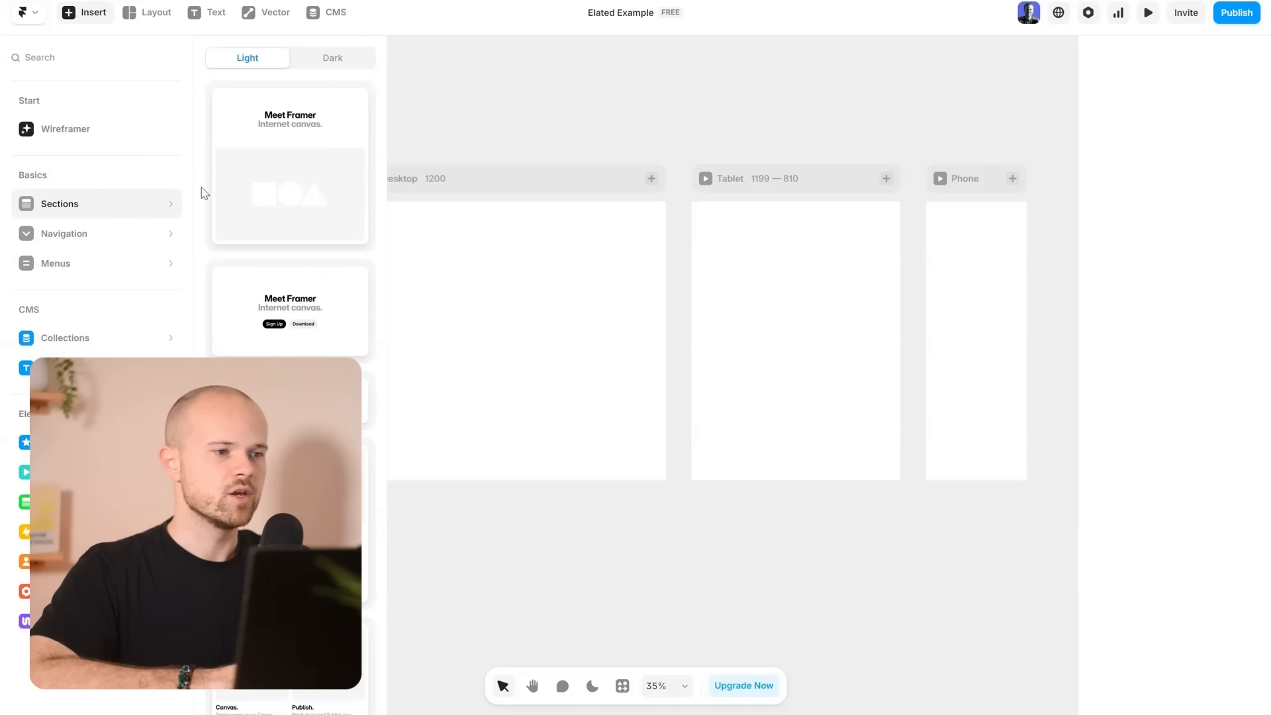
pyautogui.click(319, 71)
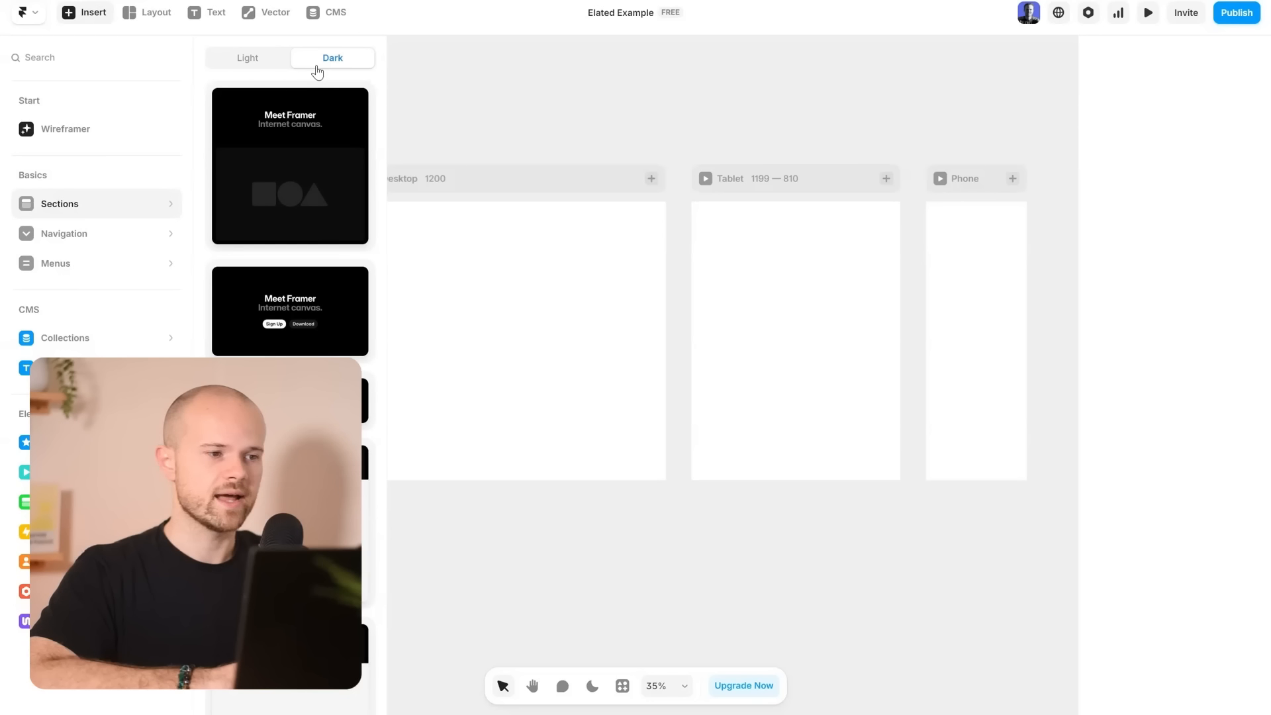
pyautogui.click(253, 71)
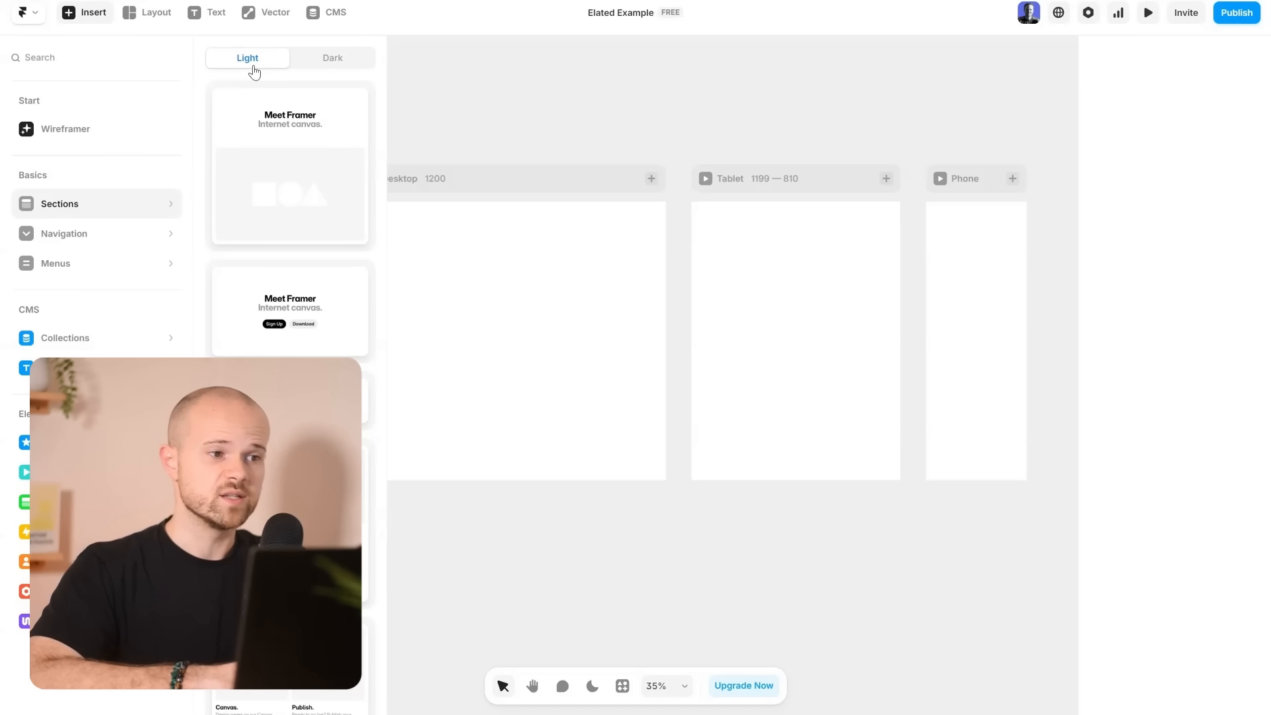
# Insert the dark hero, logo row and feature sections one below another on the Desktop breakpoint.
pyautogui.click(315, 64)
pyautogui.moveTo(264, 162); pyautogui.dragTo(474, 263)
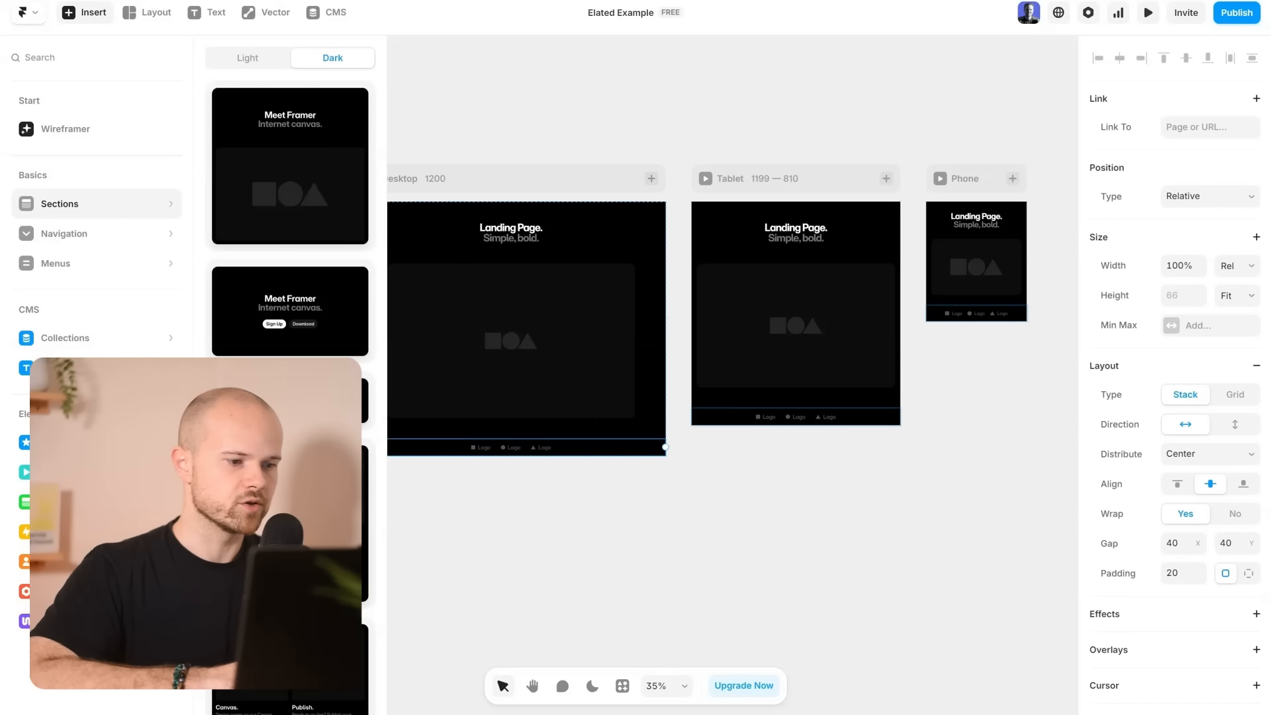
pyautogui.moveTo(331, 523); pyautogui.dragTo(490, 451)
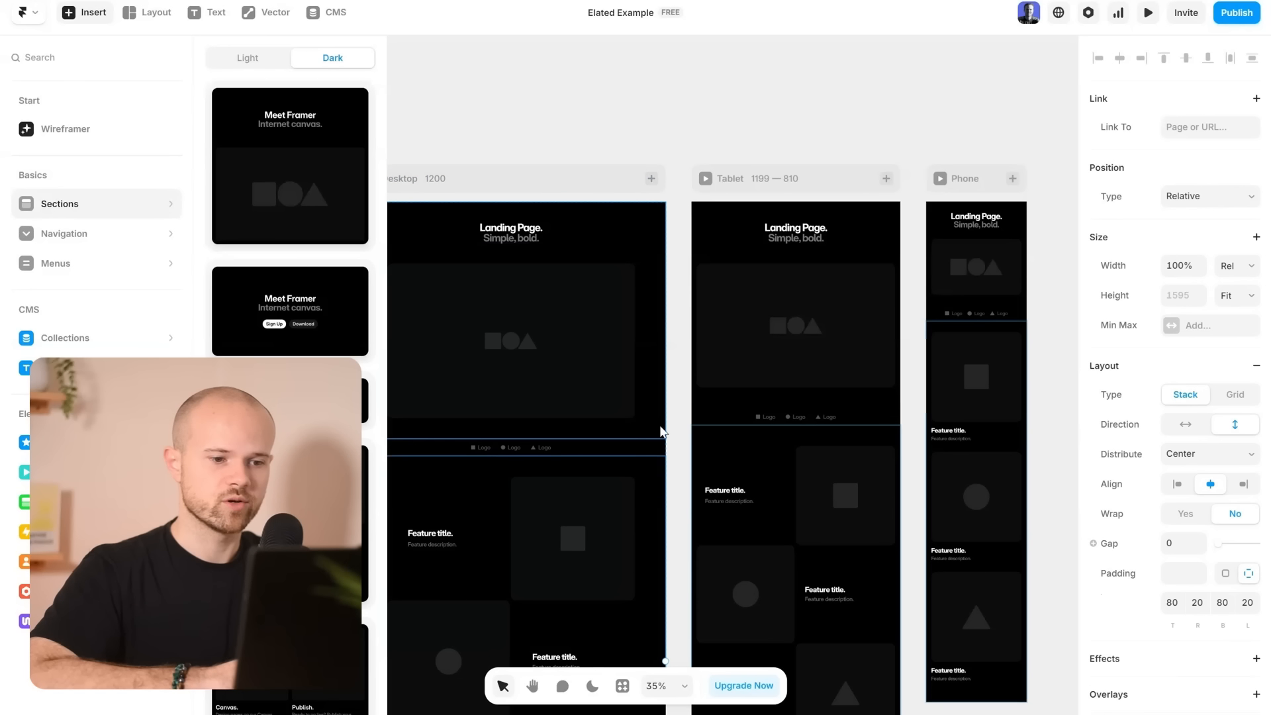
# Preview the Desktop page in fullscreen, examine it from the hero down to the features, and return to the canvas.
pyautogui.click(681, 427)
pyautogui.scroll(-1, 681, 427)
pyautogui.click(369, 172)
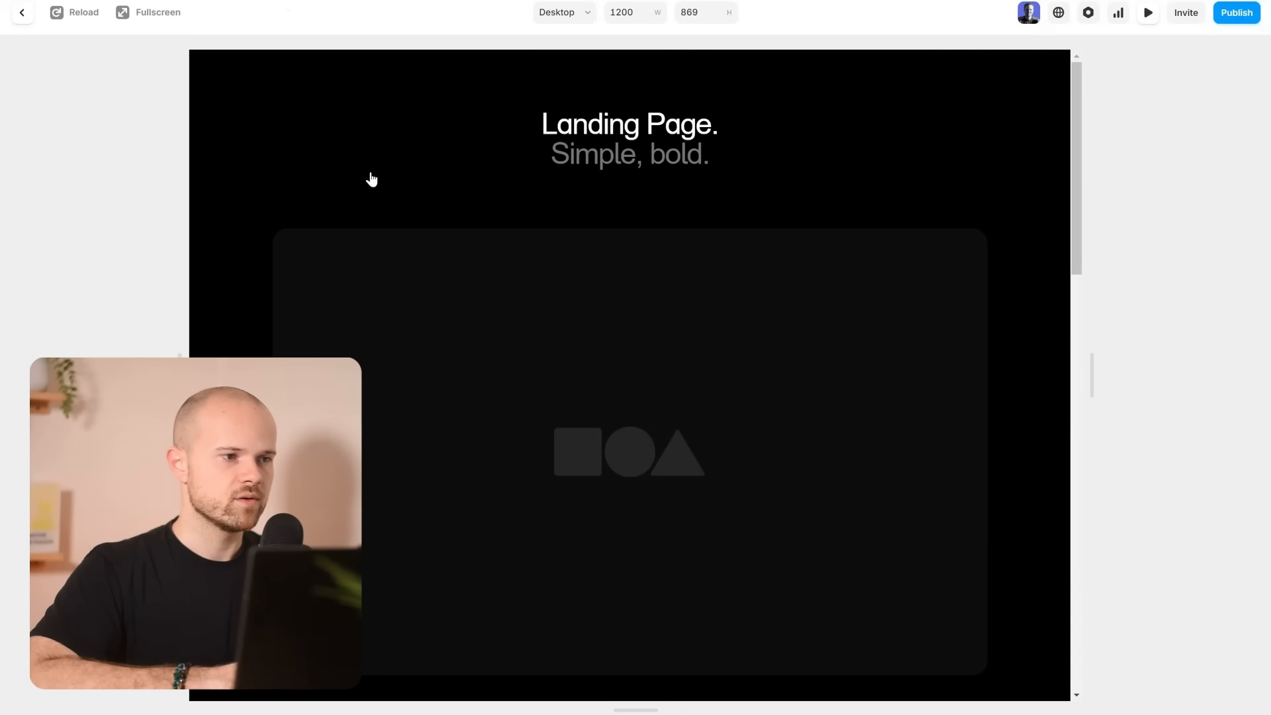
pyautogui.click(169, 24)
pyautogui.scroll(-15, 400, 281)
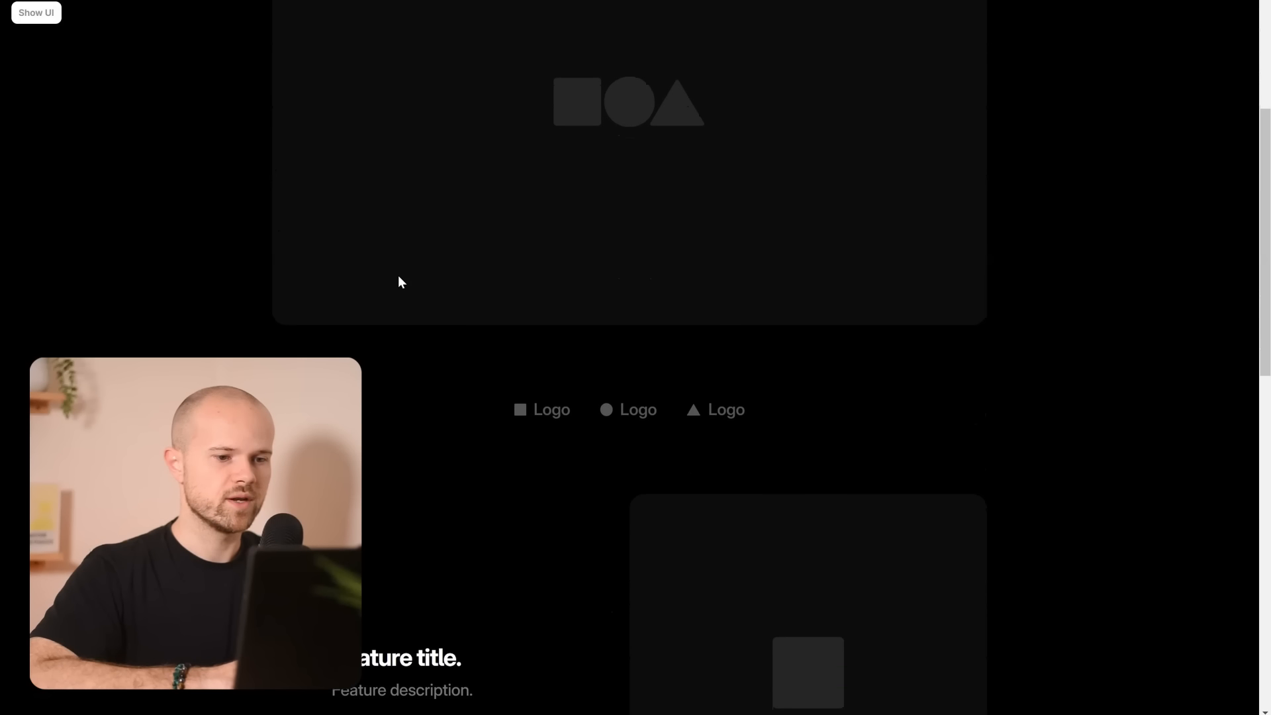
pyautogui.scroll(-2, 399, 275)
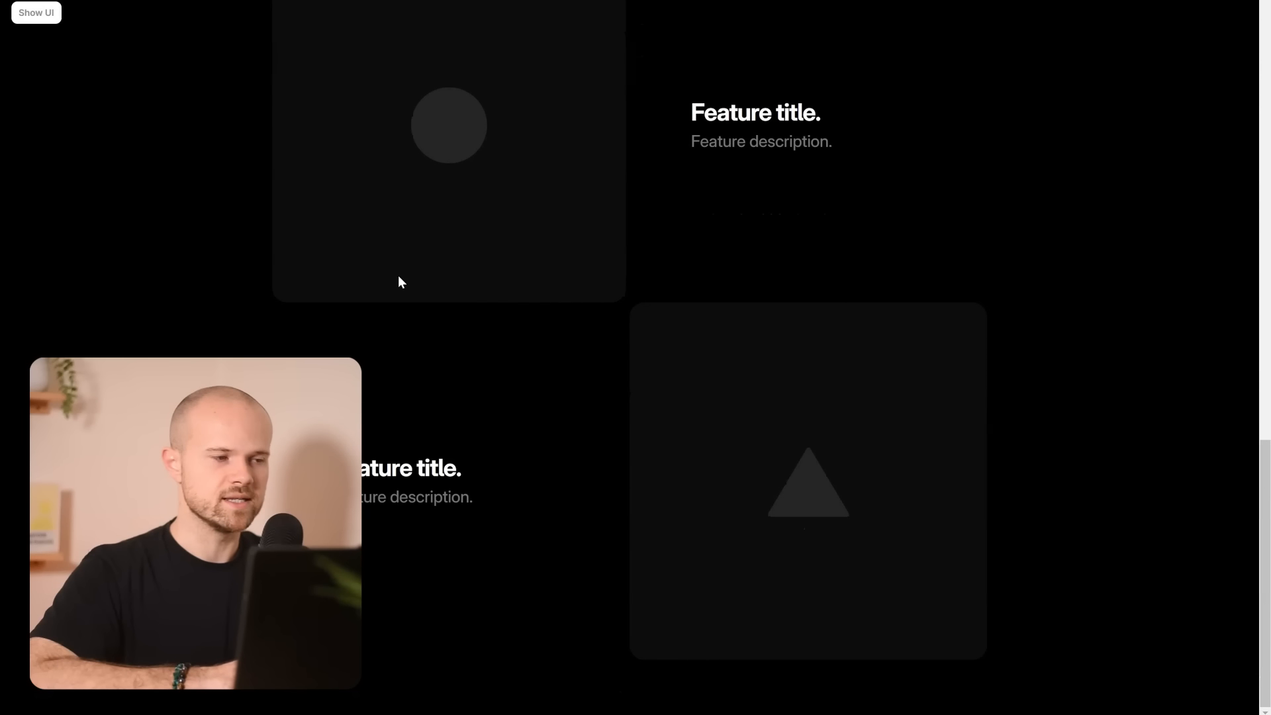
pyautogui.scroll(20, 398, 275)
pyautogui.click(31, 10)
pyautogui.click(30, 11)
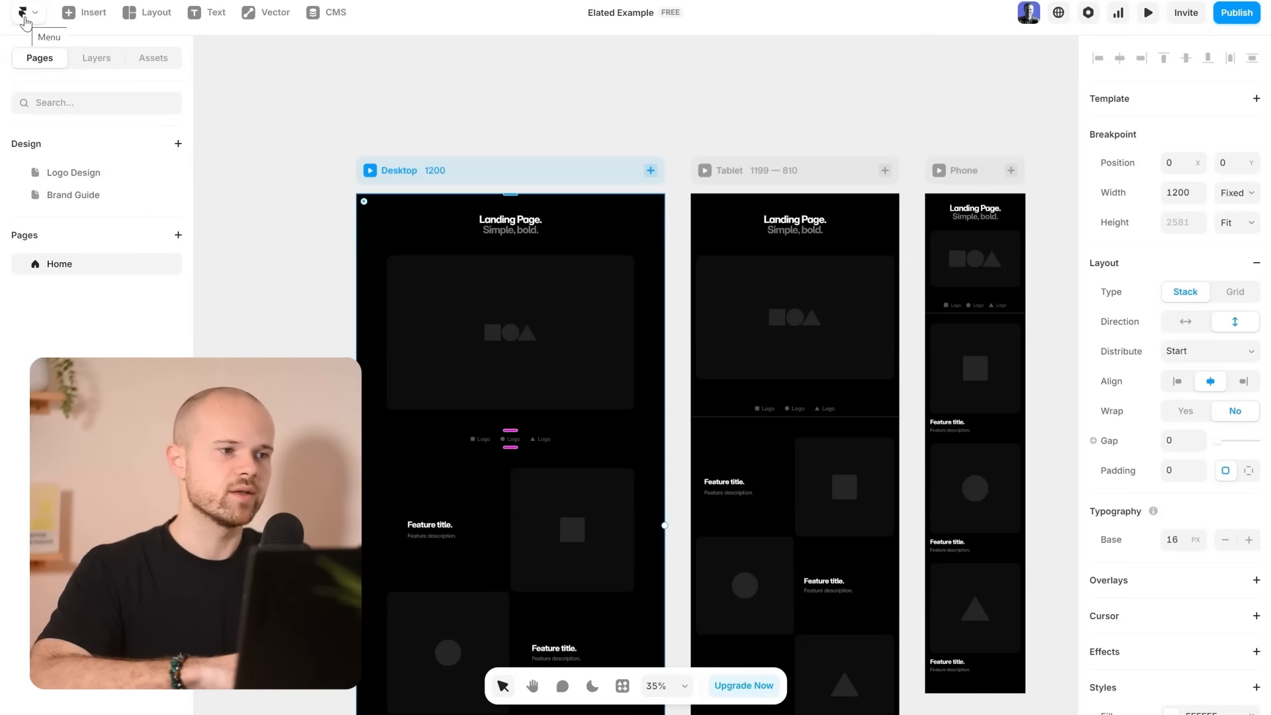
# Undo the inserted dark sections until the Home page's breakpoints are empty.
pyautogui.click(152, 13)
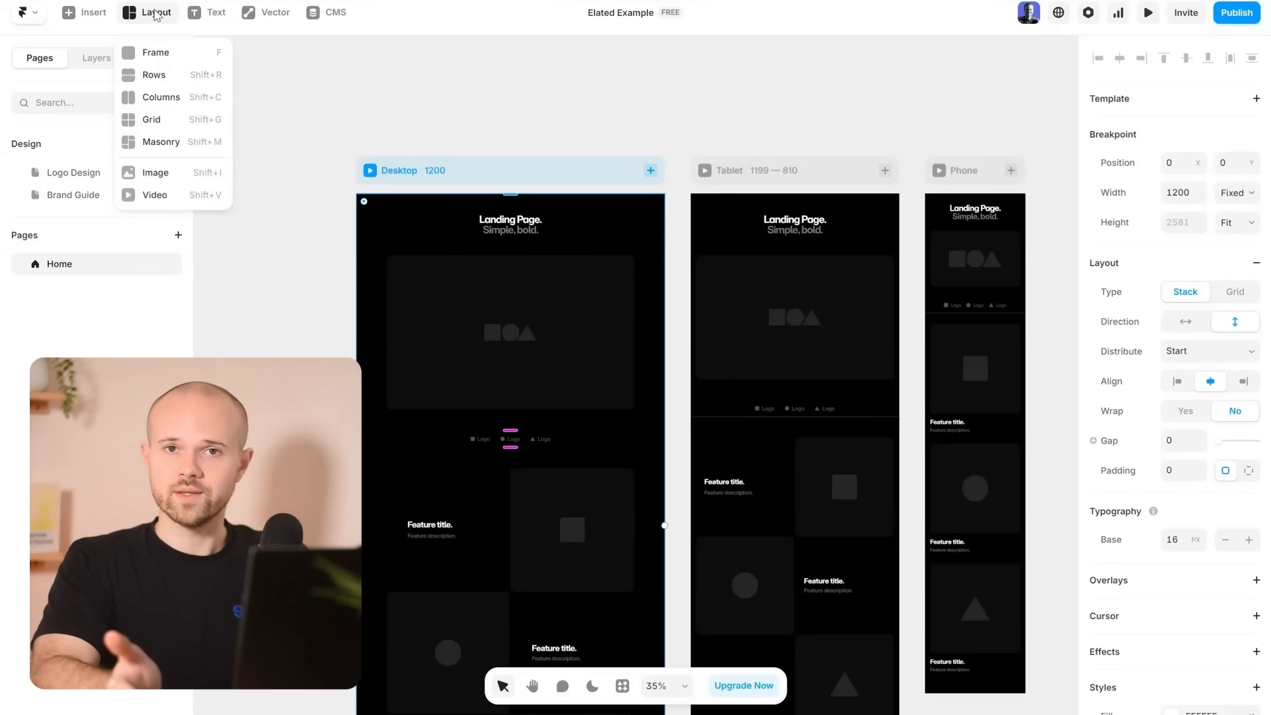
pyautogui.hotkey('ctrl', 'z')
pyautogui.hotkey('ctrl', 'z')
pyautogui.hotkey('ctrl', 'z')
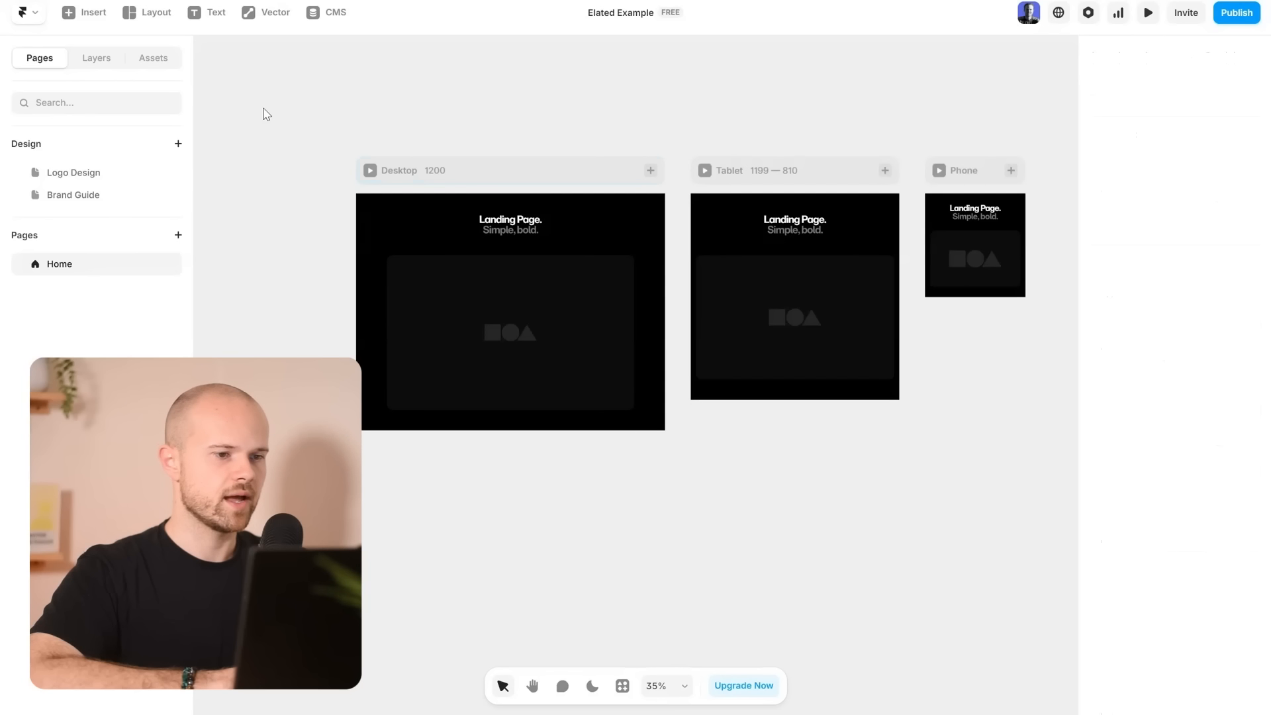
pyautogui.click(435, 277)
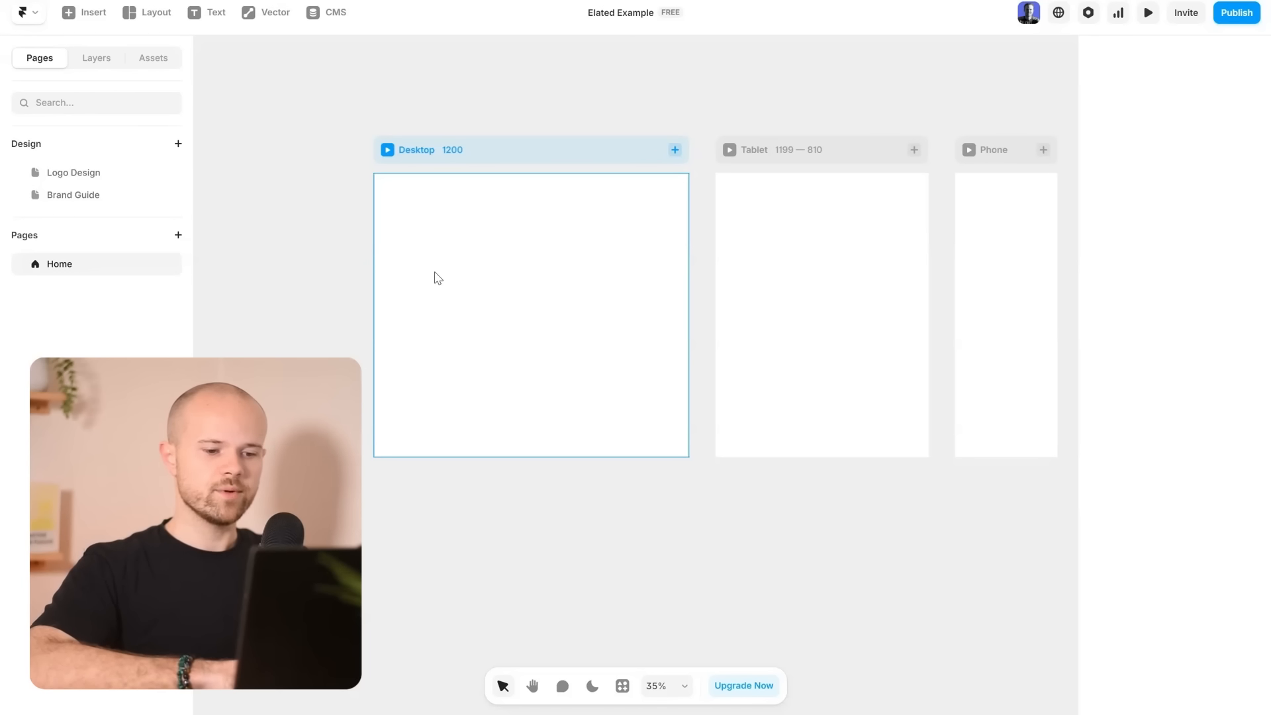
# Open the Framer Marketplace's plugins page from the project's plugin browser.
pyautogui.click(622, 686)
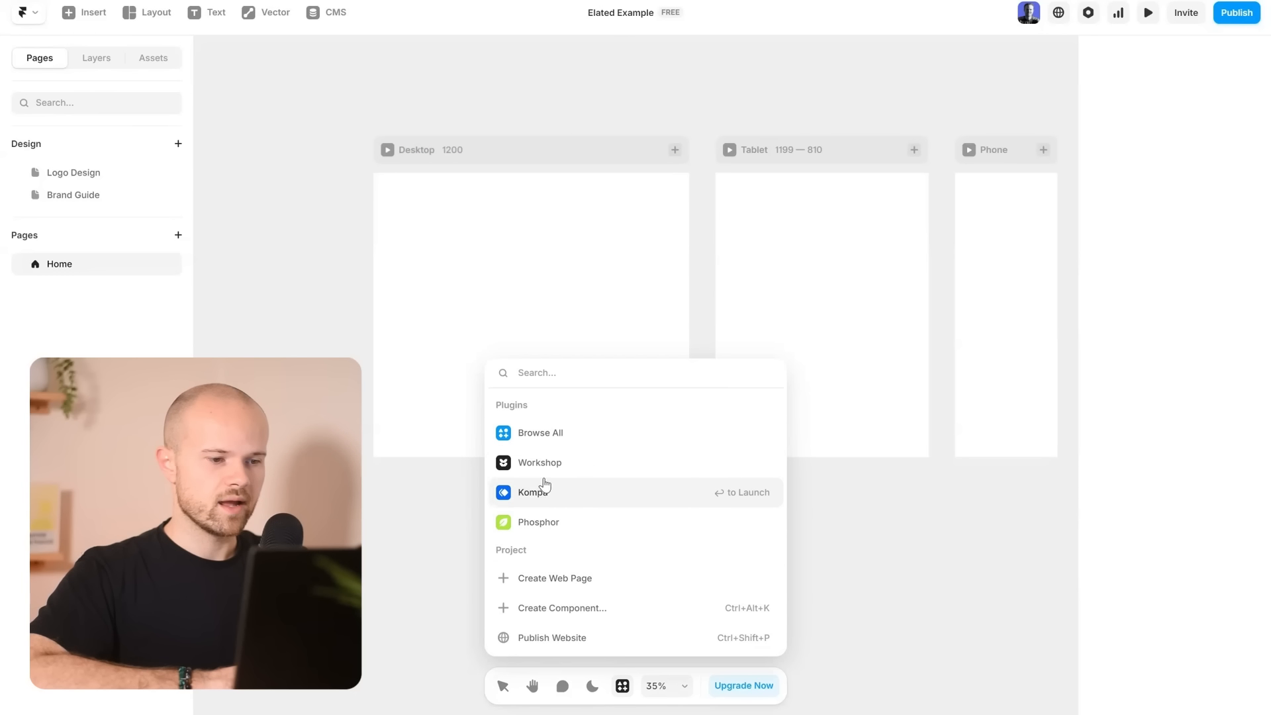
pyautogui.click(532, 434)
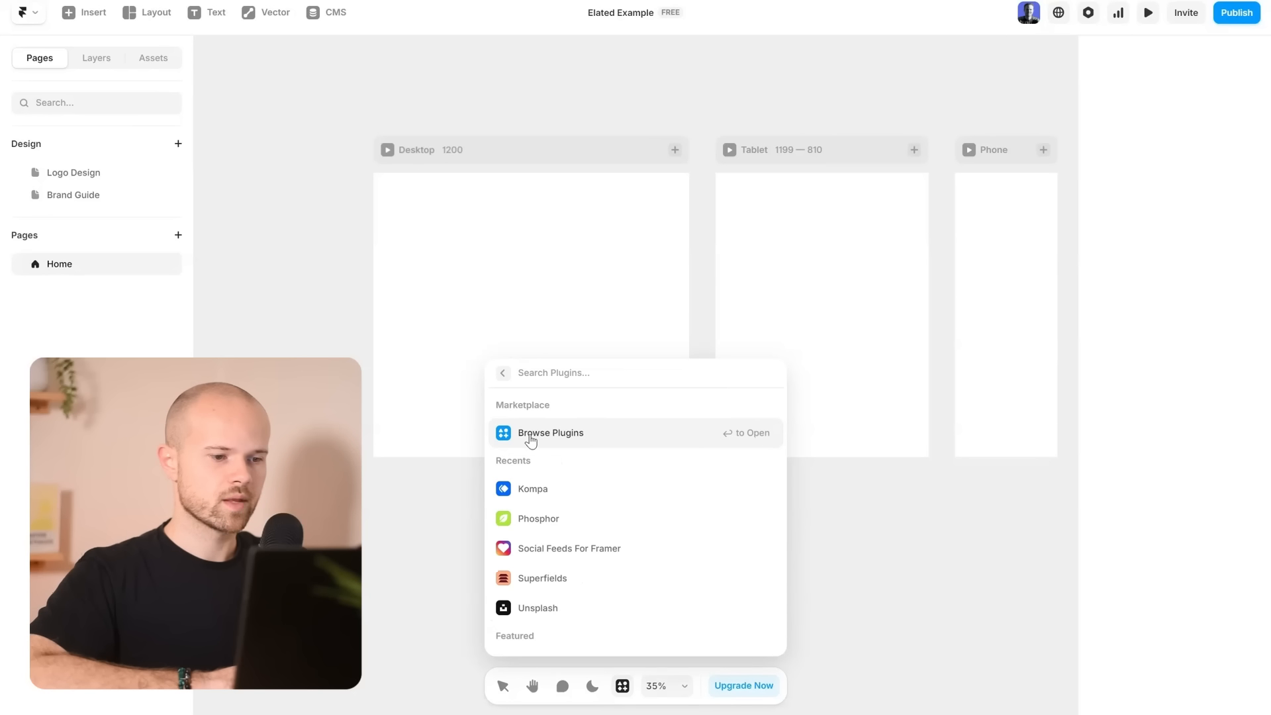
pyautogui.click(530, 435)
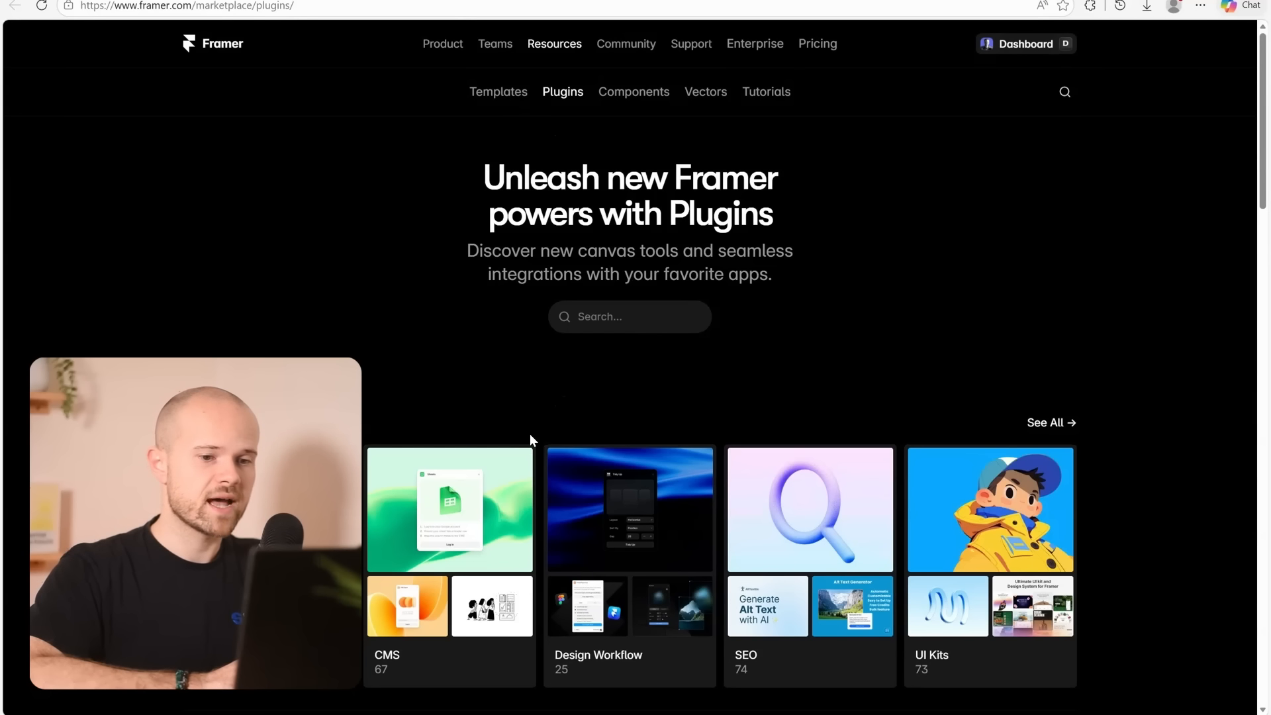
# Browse the marketplace's plugin listings, including Workshop, Unsplash and Phosphor, and return to the category overview.
pyautogui.scroll(-2, 529, 438)
pyautogui.scroll(-5, 531, 438)
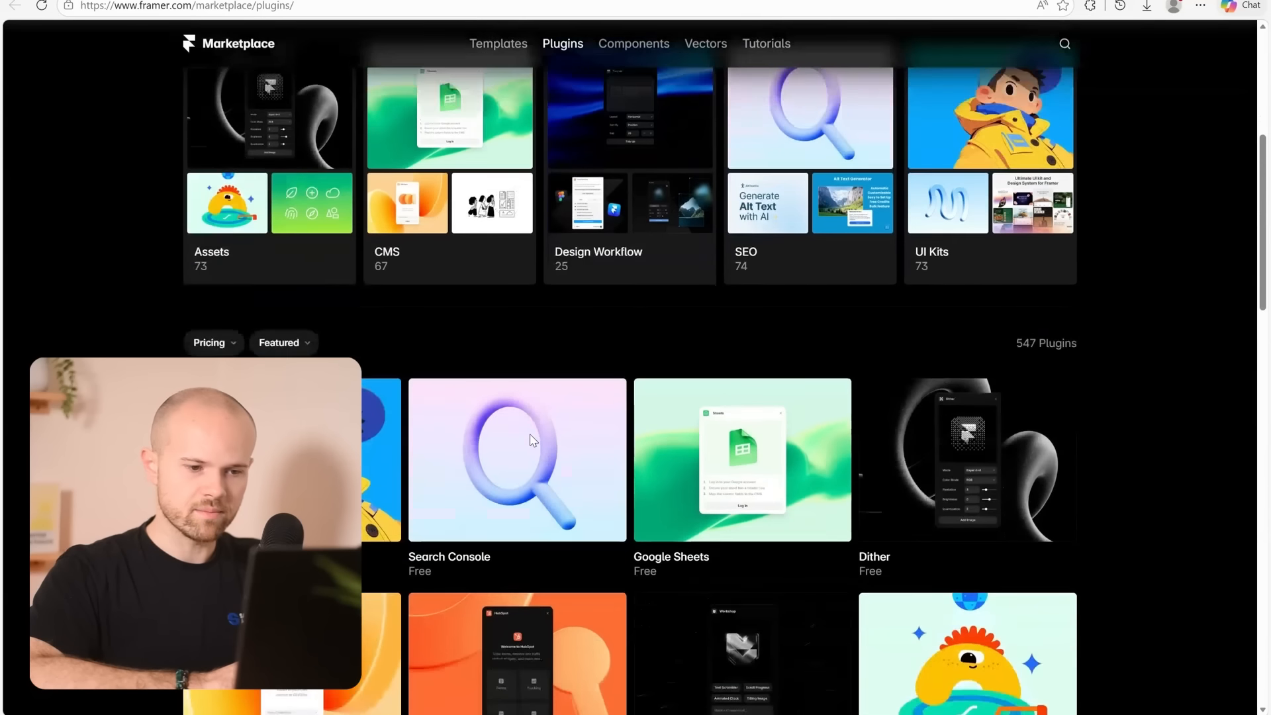
pyautogui.scroll(-2, 531, 440)
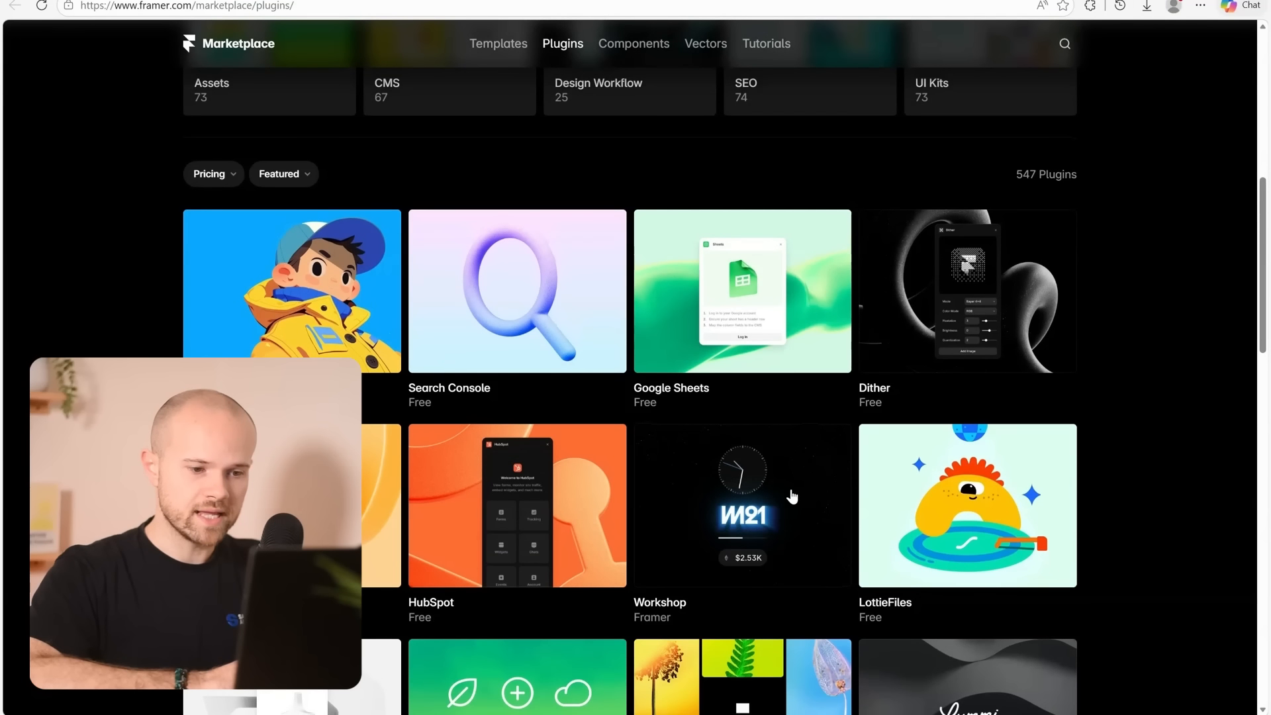
pyautogui.scroll(-5, 761, 541)
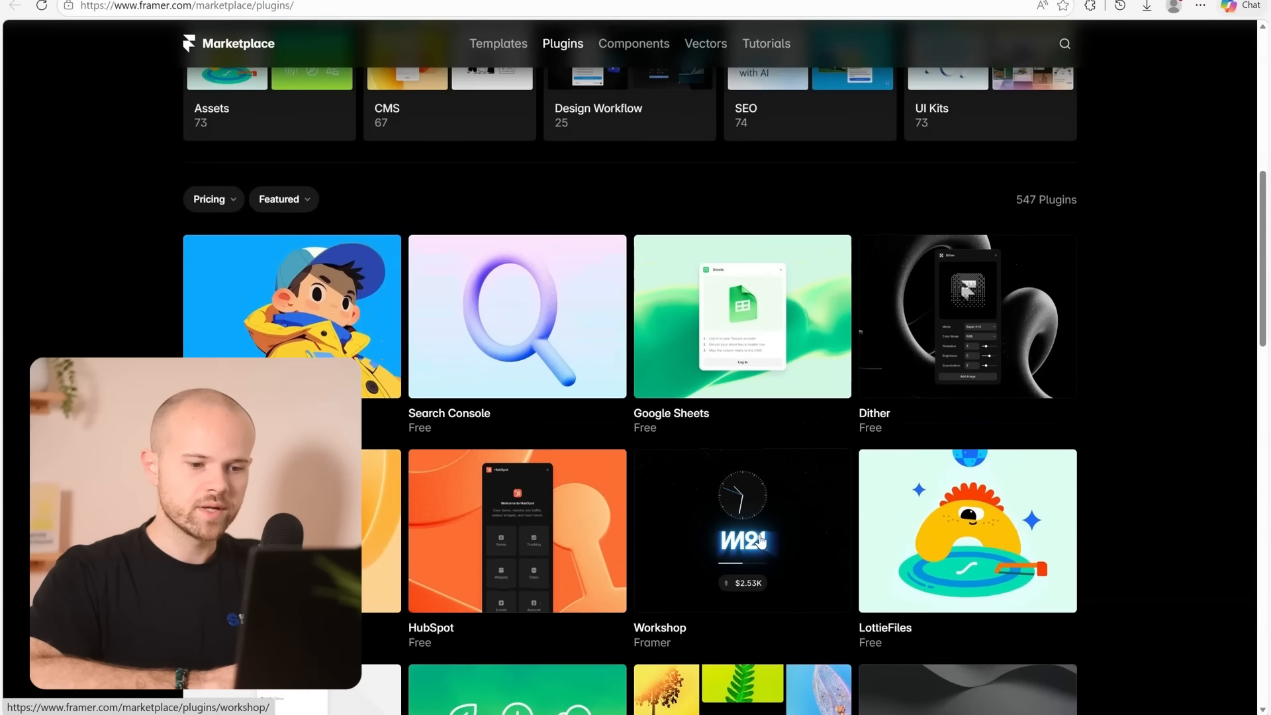
pyautogui.scroll(-2, 761, 541)
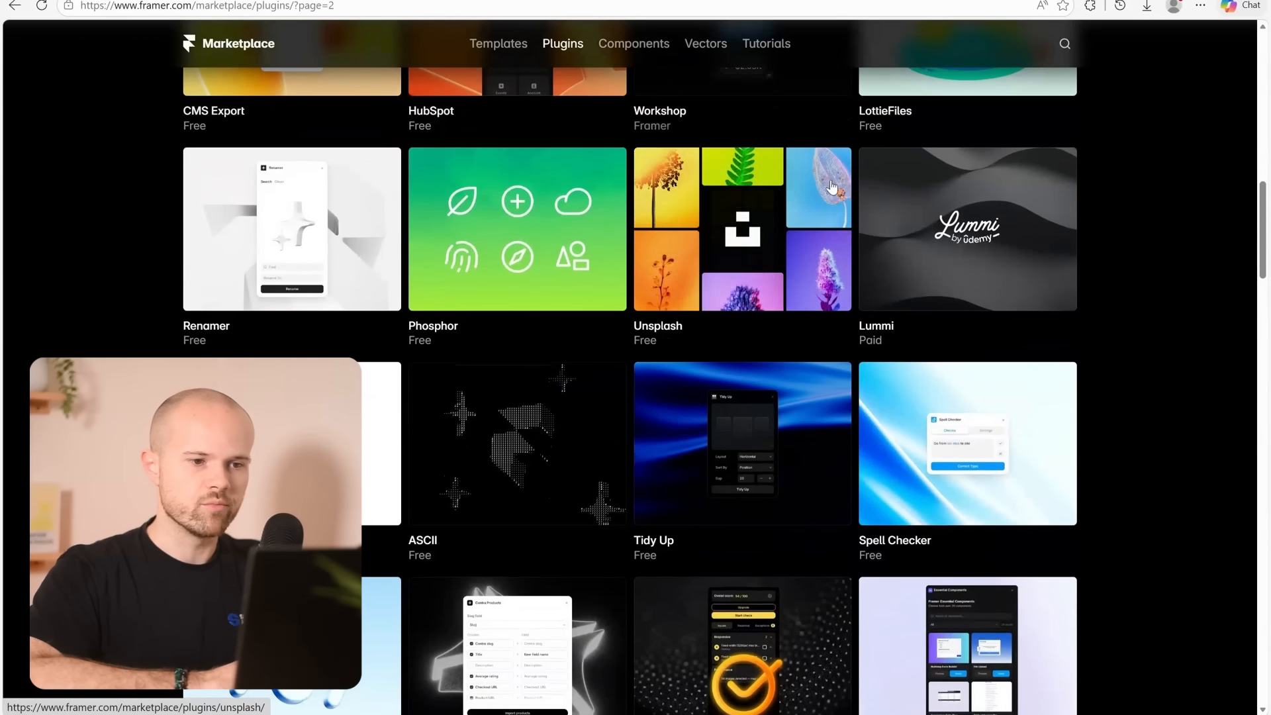
pyautogui.scroll(-1, 760, 199)
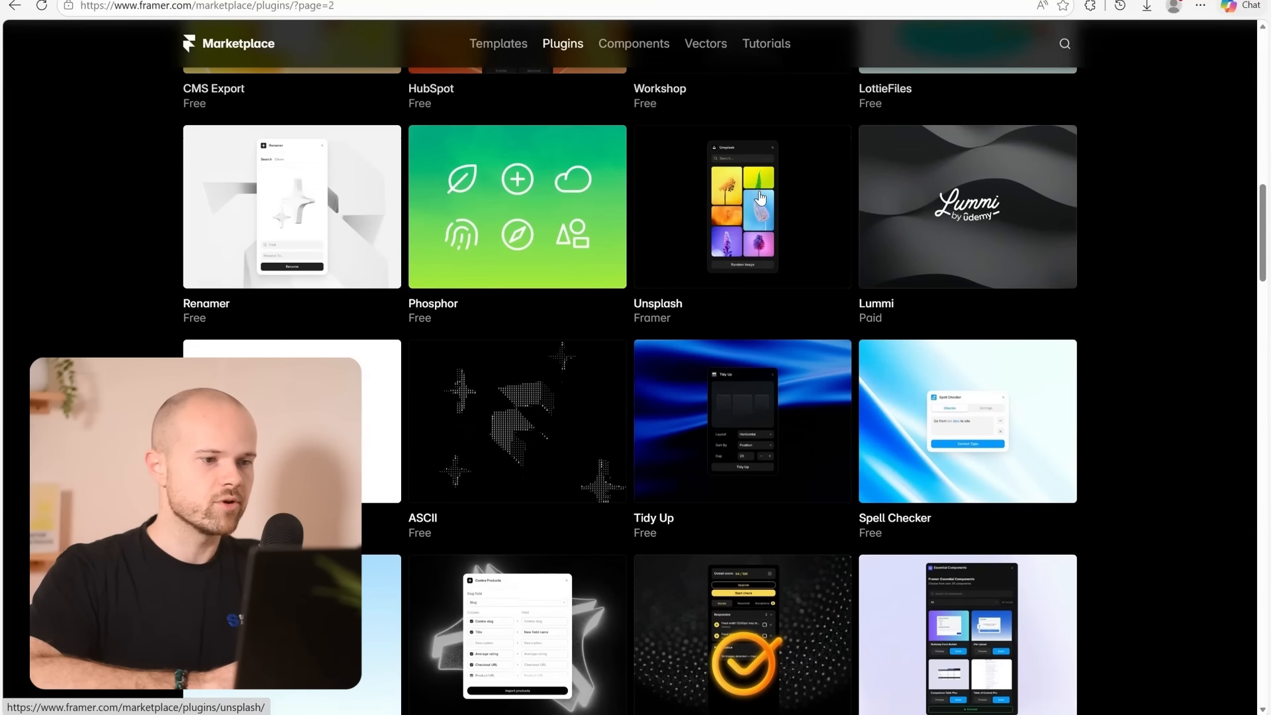
pyautogui.scroll(-1, 493, 187)
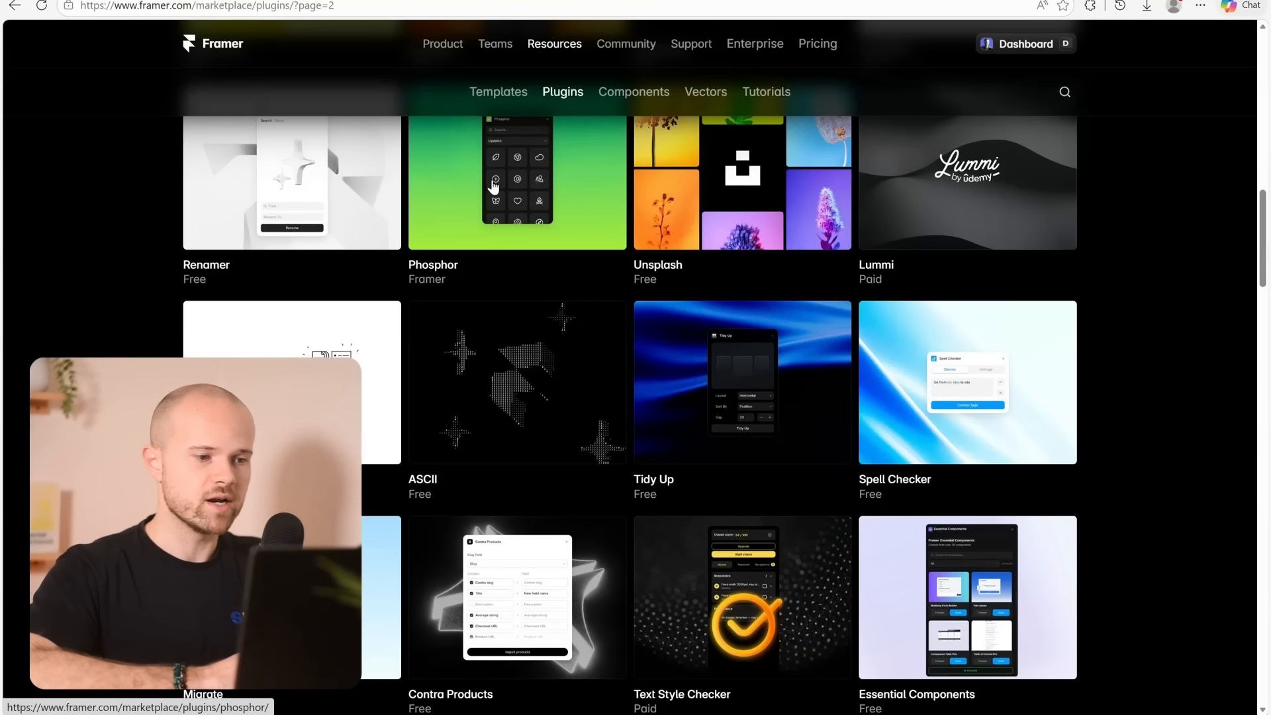
pyautogui.scroll(-6, 493, 187)
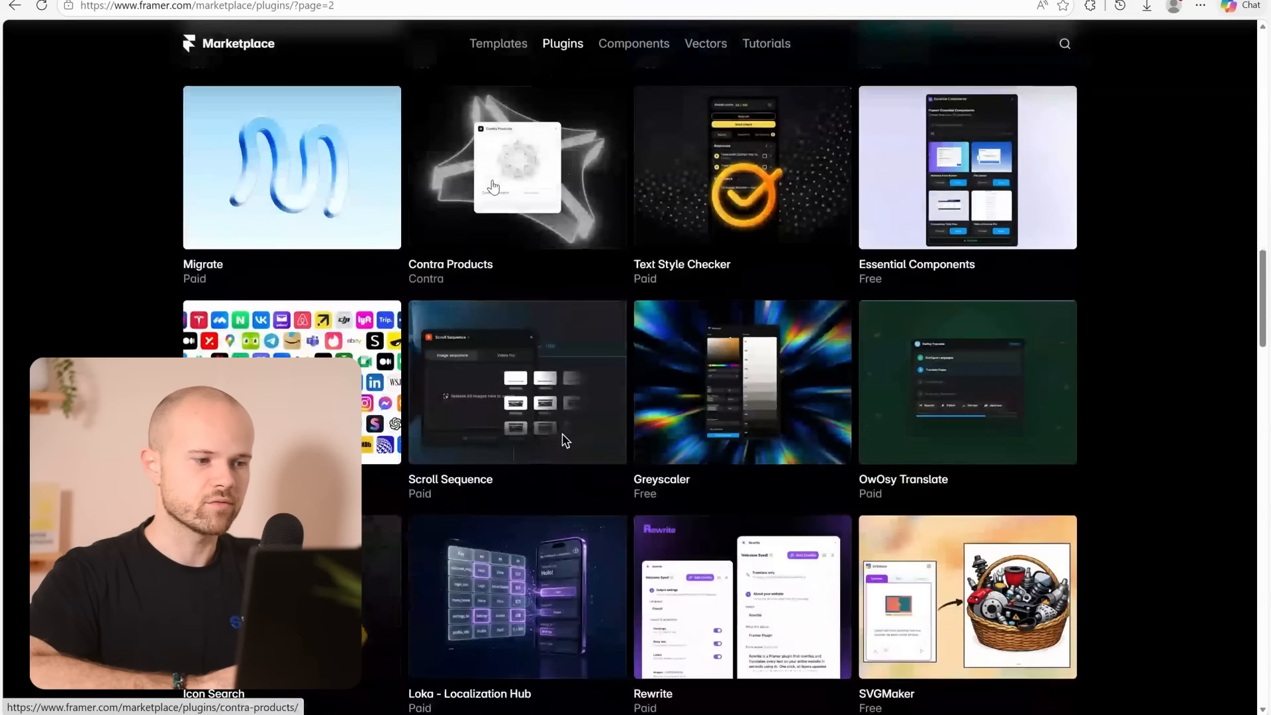
pyautogui.scroll(12, 493, 182)
pyautogui.scroll(-1, 493, 180)
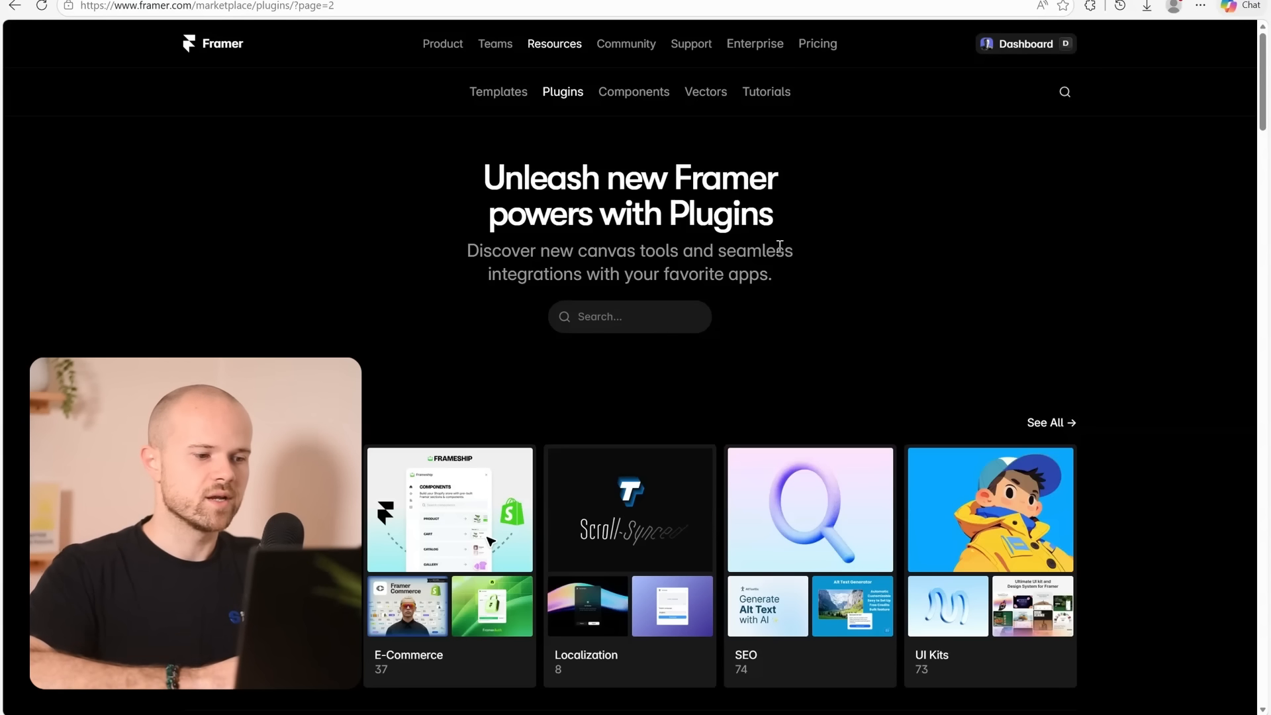
# Open the UI Kits plugin category and look through its plugins.
pyautogui.scroll(-2, 780, 246)
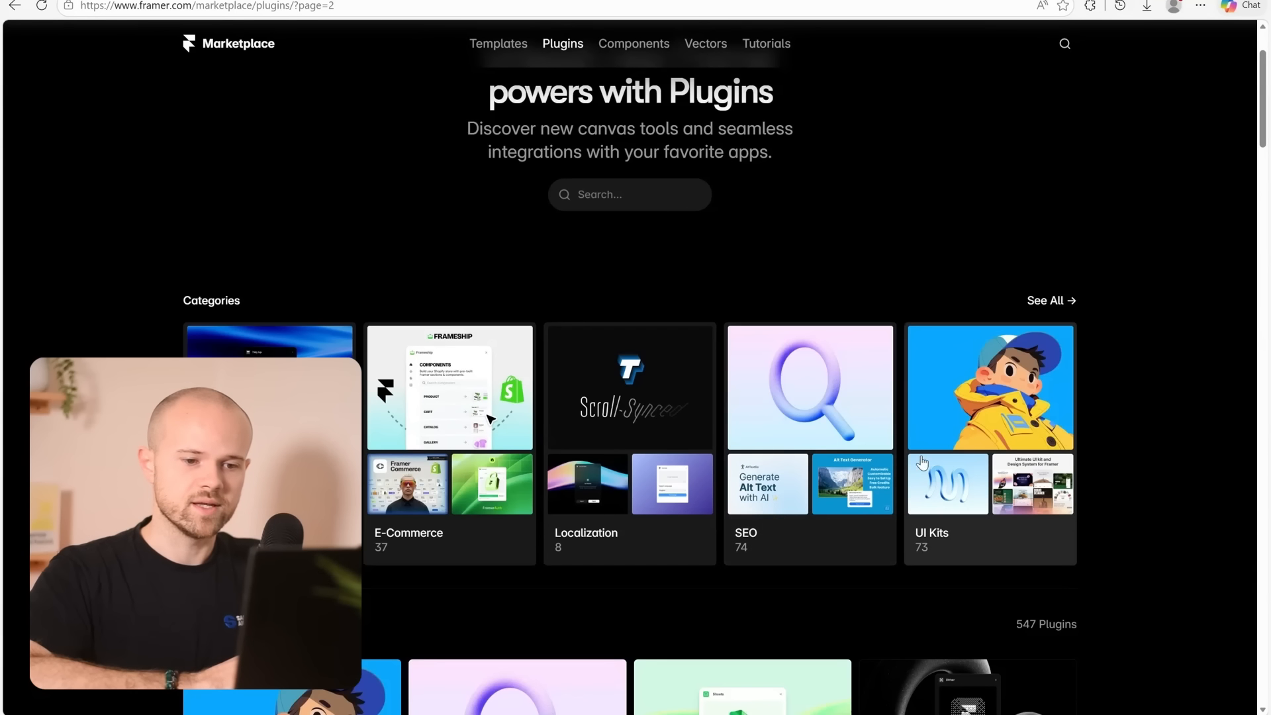
pyautogui.click(956, 475)
pyautogui.scroll(-2, 1110, 270)
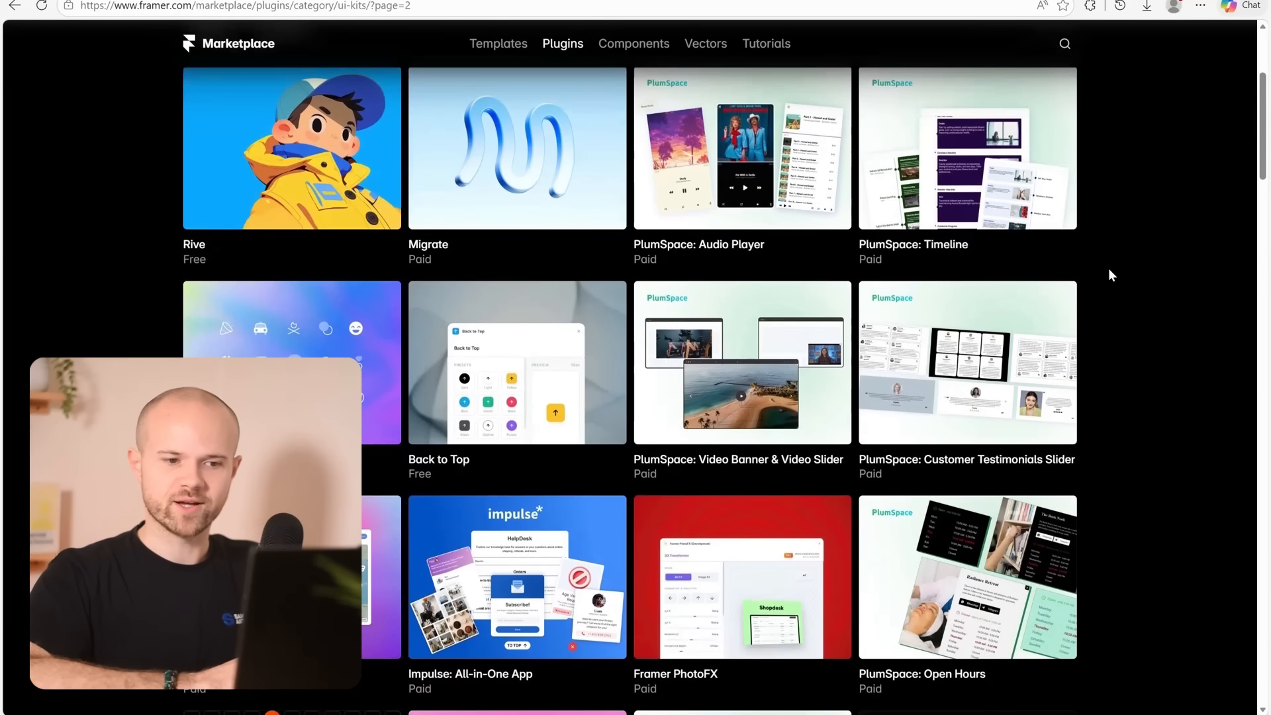
# Look through further pages of UI Kits plugins, down to the Josie UI Kit.
pyautogui.scroll(-4, 1110, 274)
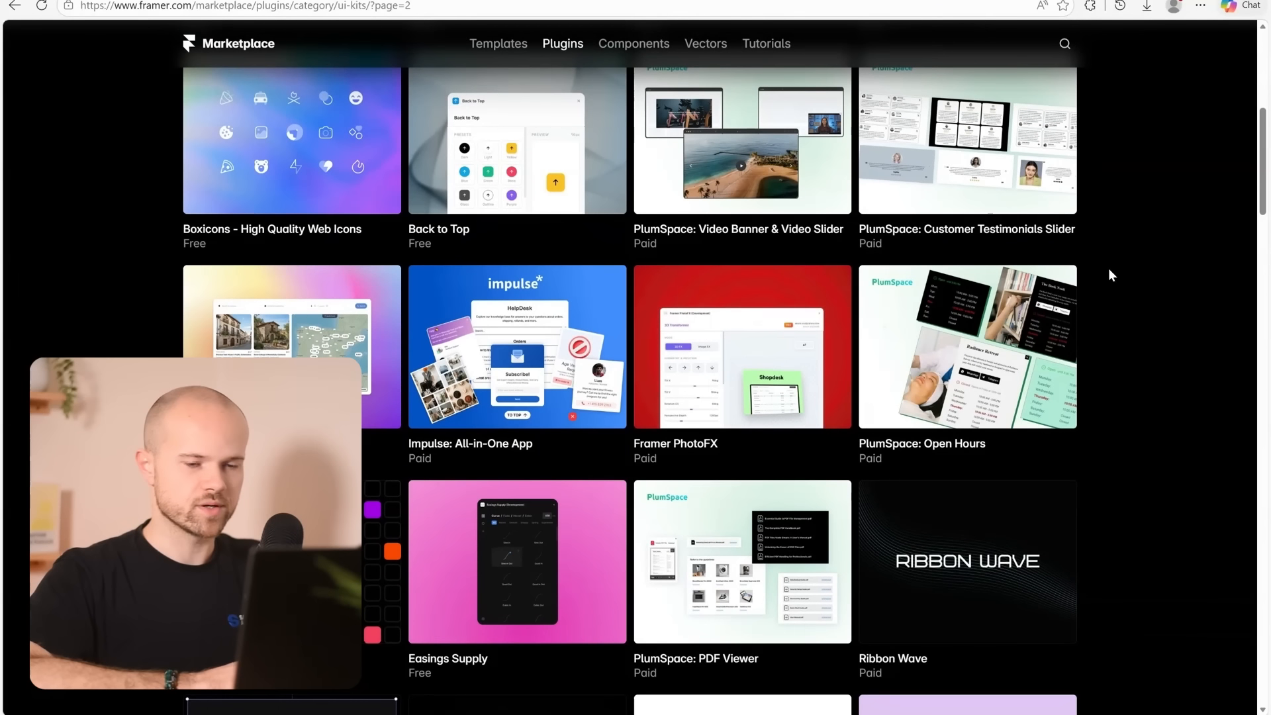
pyautogui.scroll(4, 1110, 275)
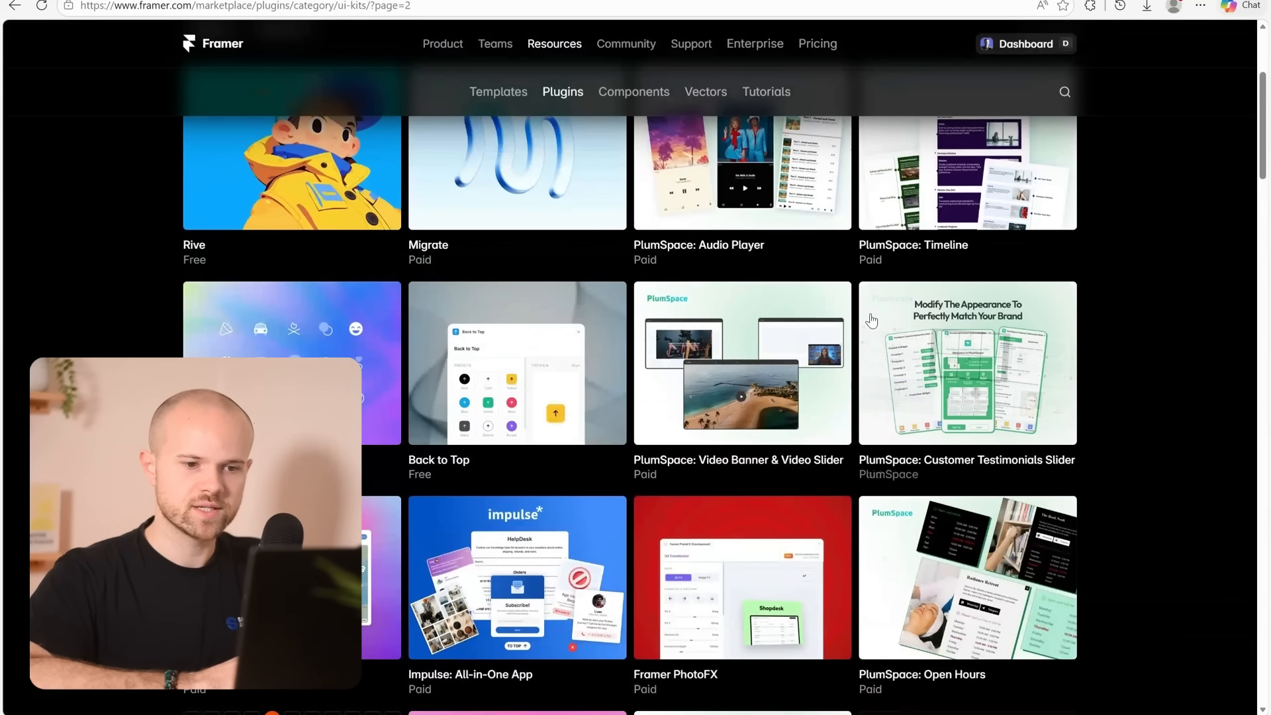
pyautogui.scroll(3, 1098, 317)
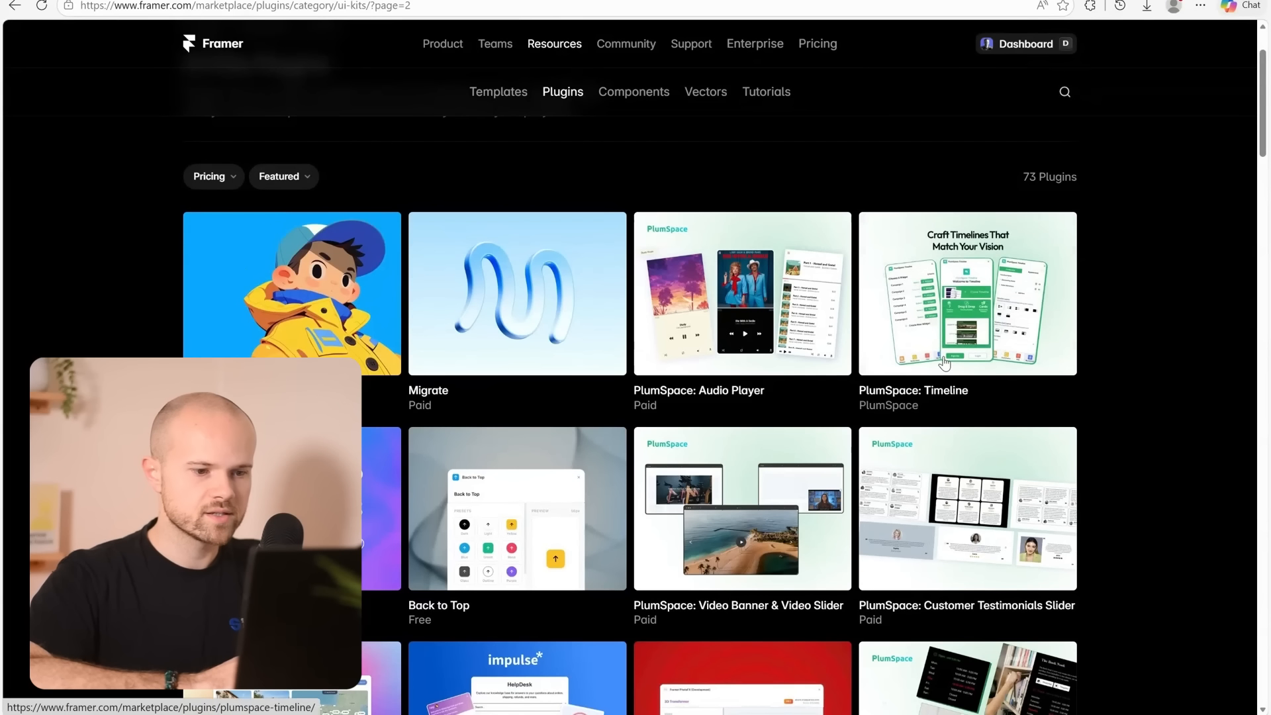
pyautogui.scroll(-10, 940, 361)
pyautogui.scroll(5, 1012, 360)
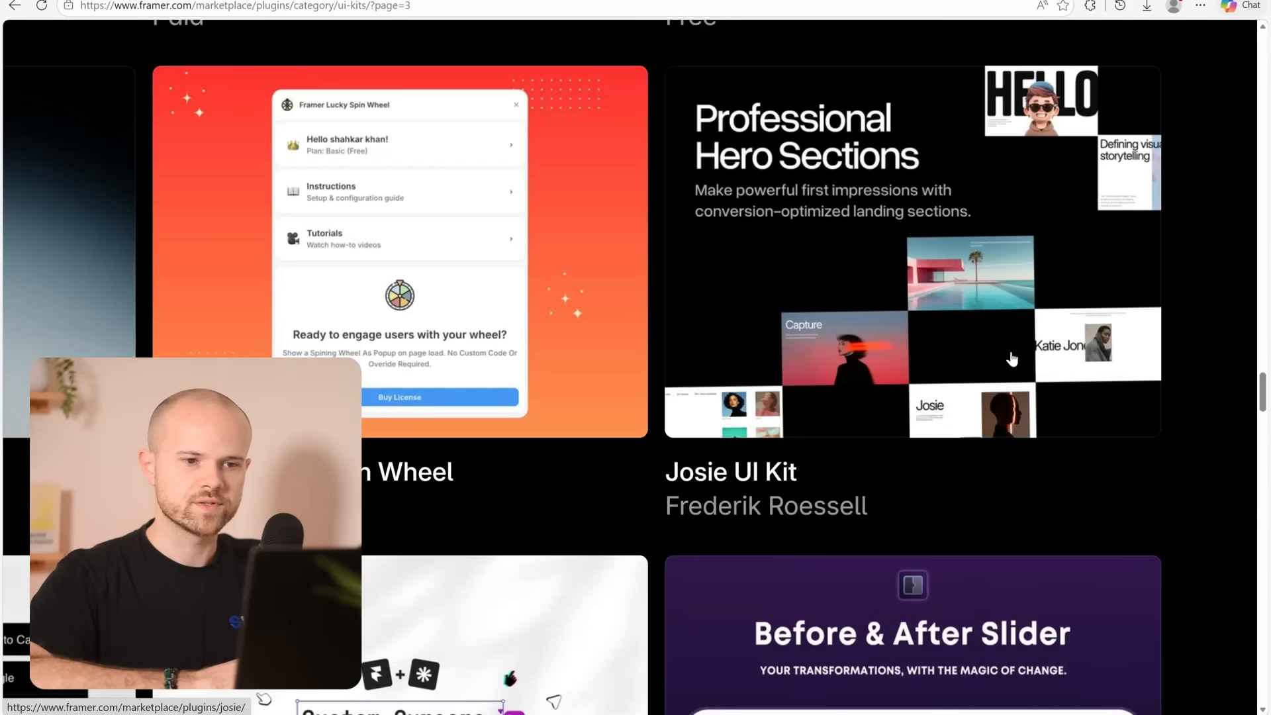
pyautogui.hscroll(2, 1013, 360)
pyautogui.scroll(1, 1013, 359)
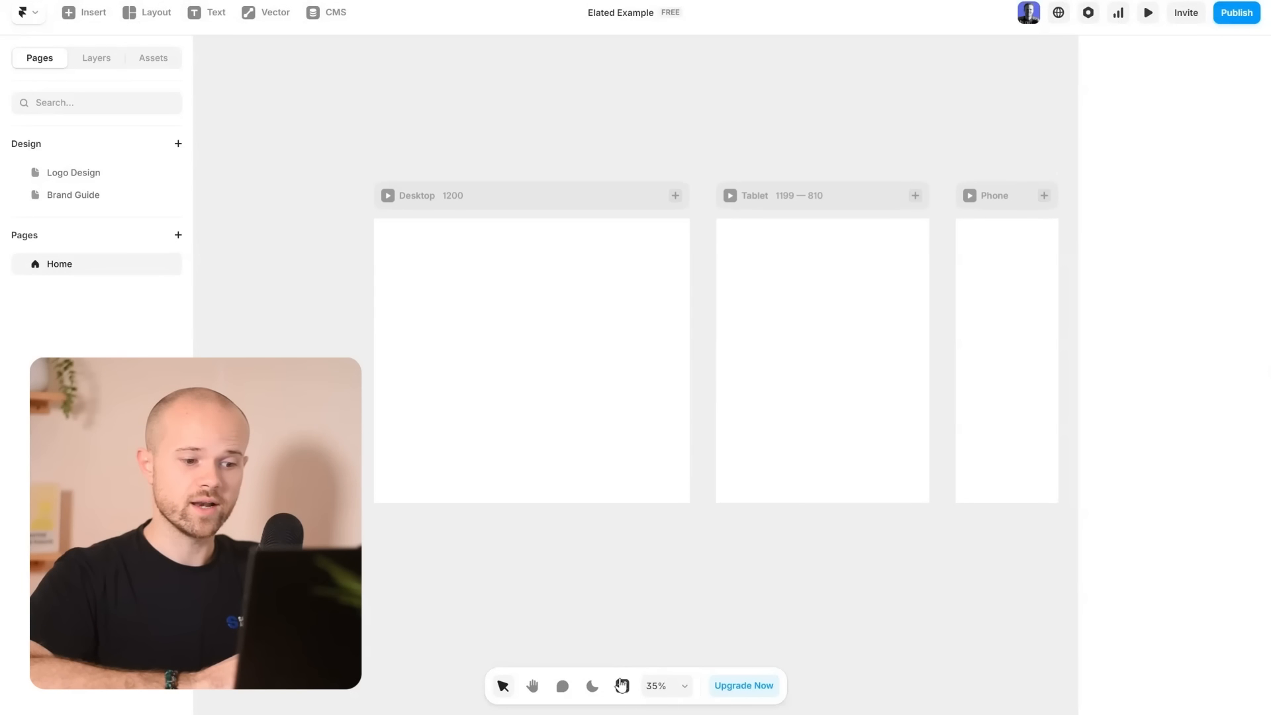
# Return to the Framer project, launch the Kompa plugin and look through its Blocks categories.
pyautogui.click(622, 686)
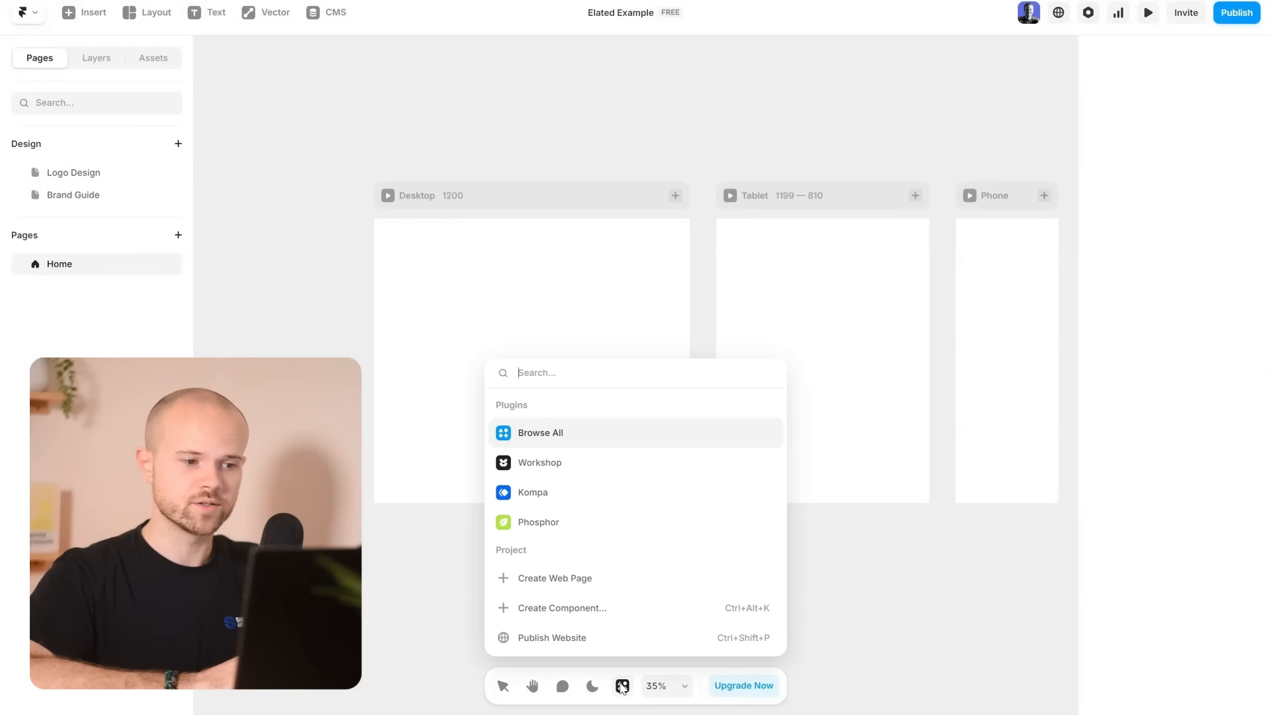
pyautogui.click(576, 493)
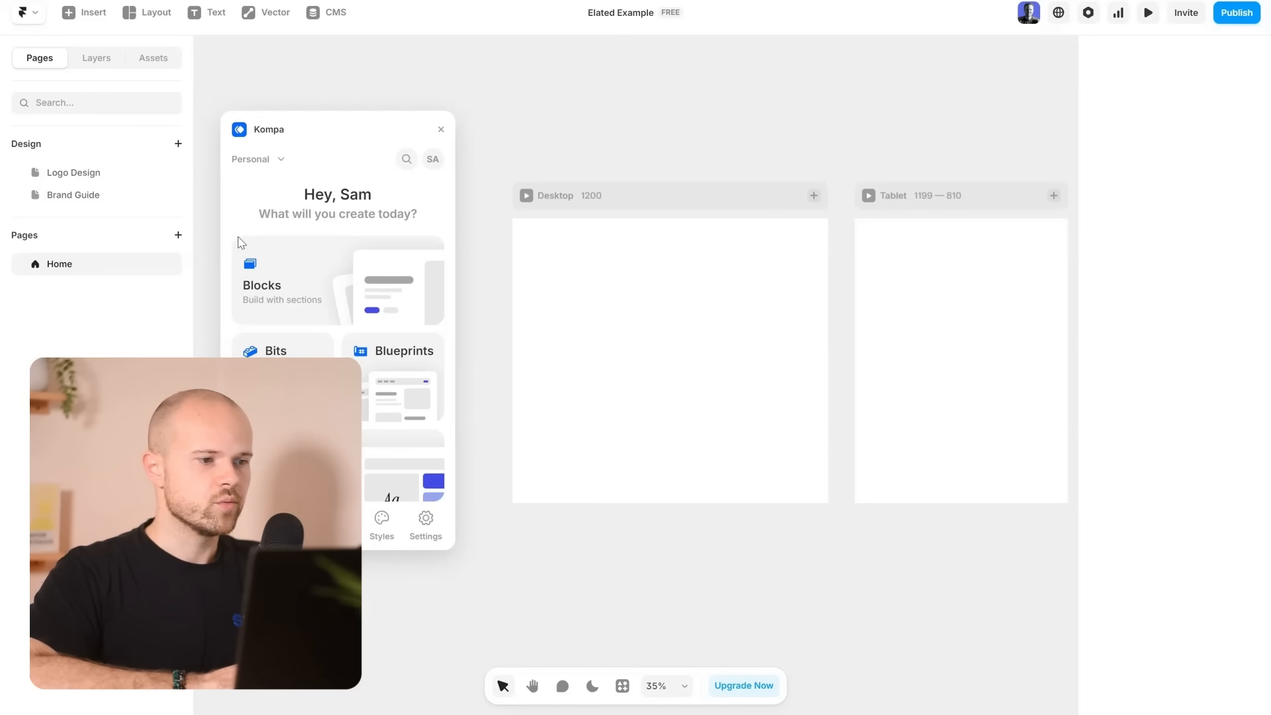
pyautogui.click(273, 290)
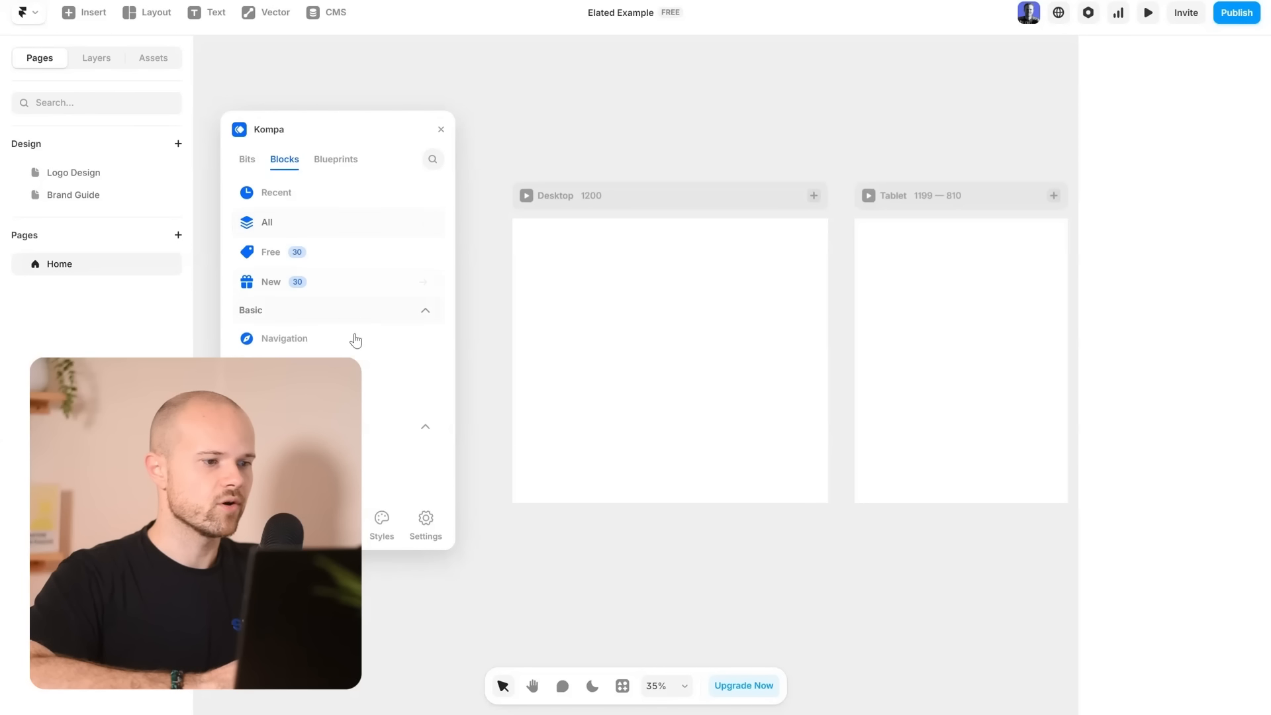
pyautogui.scroll(-8, 356, 341)
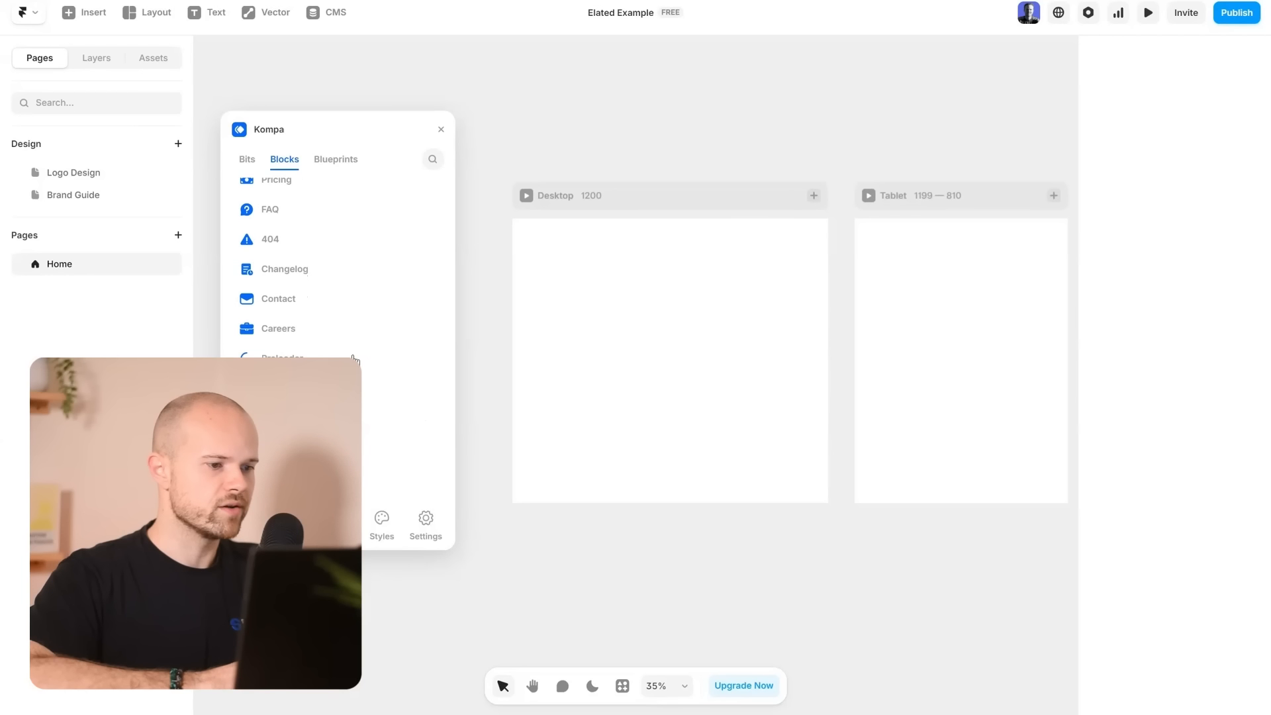
pyautogui.scroll(8, 344, 331)
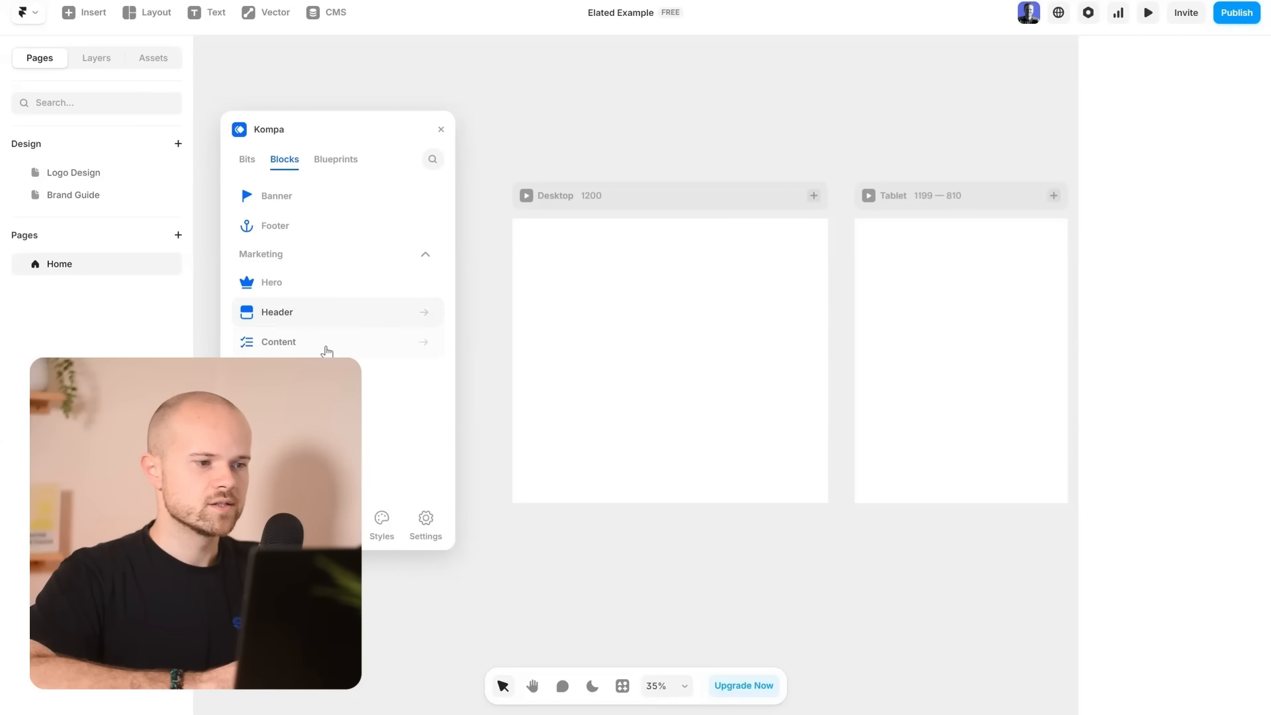
# Insert Kompa's hero block with a heading and two buttons beside an image placeholder into the Home page.
pyautogui.click(278, 283)
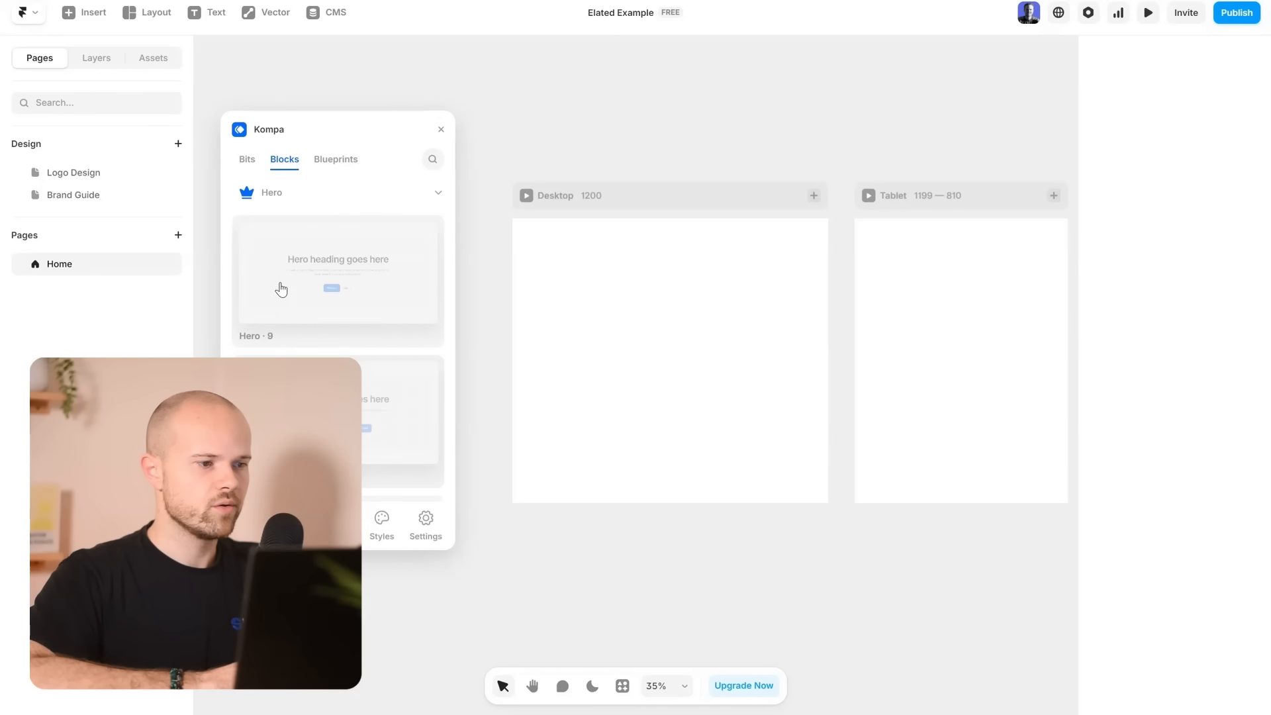
pyautogui.scroll(-8, 331, 404)
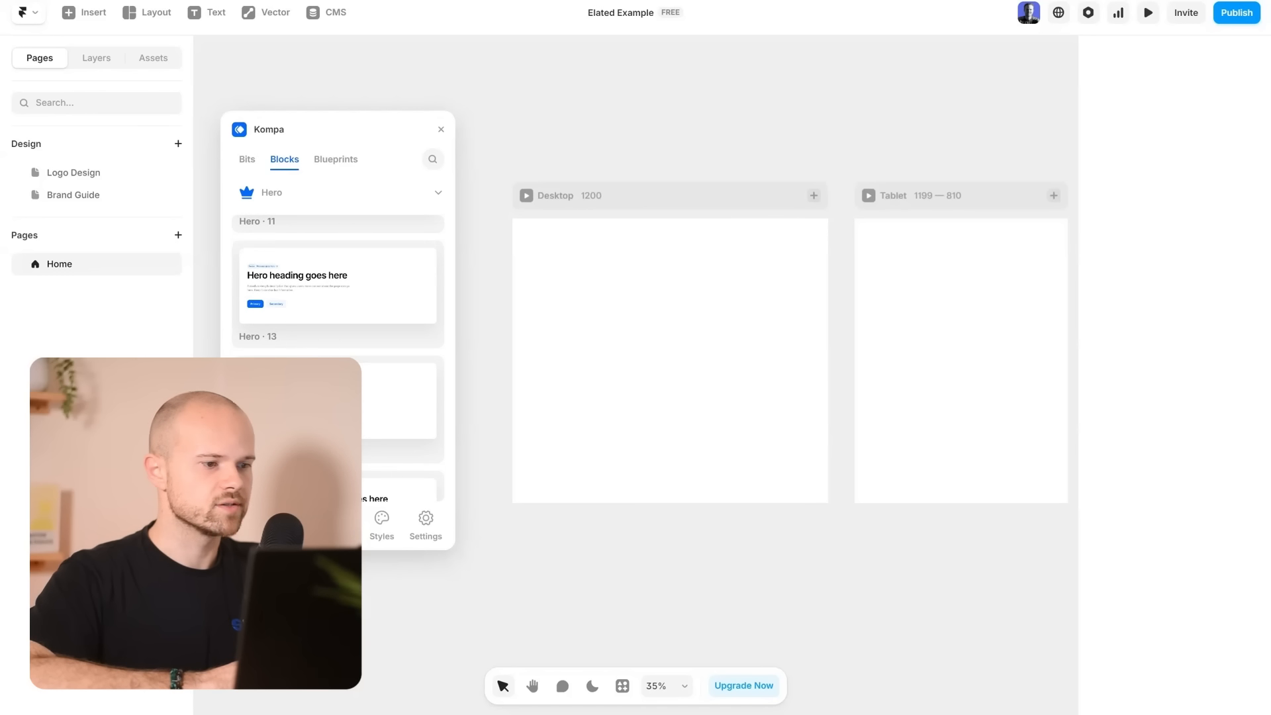
pyautogui.scroll(18, 331, 404)
pyautogui.scroll(-5, 337, 331)
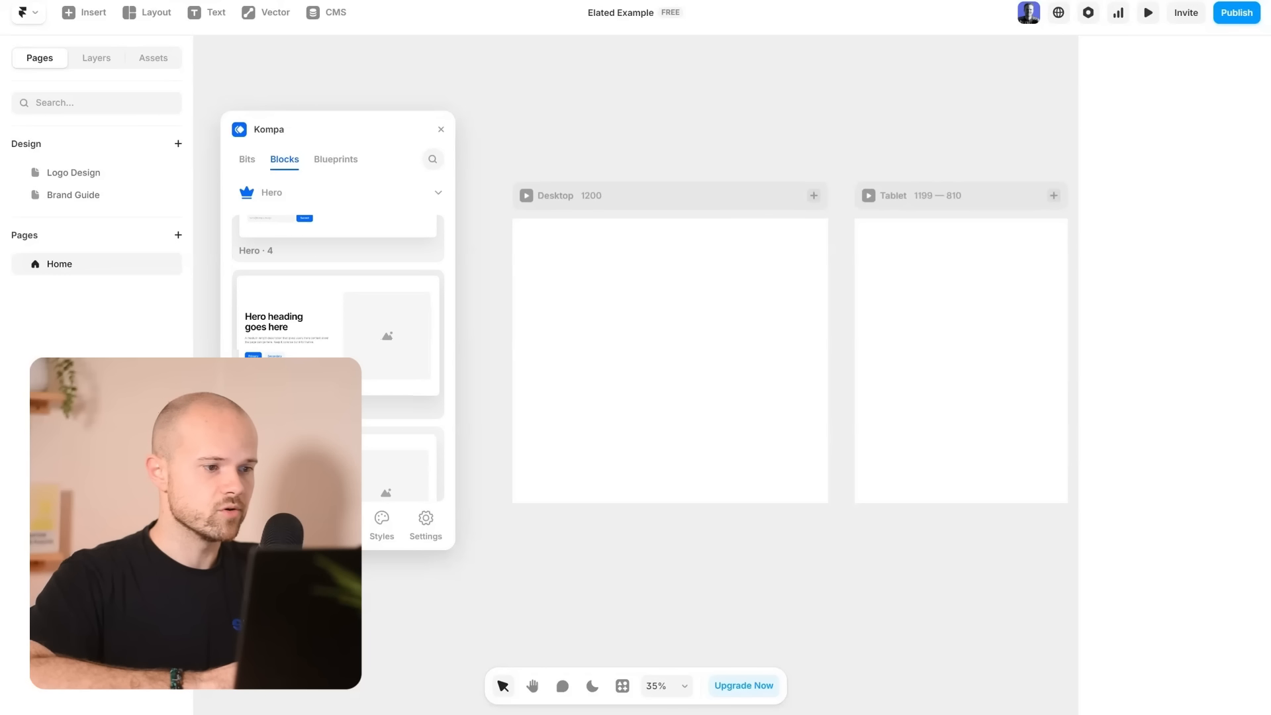
pyautogui.click(334, 321)
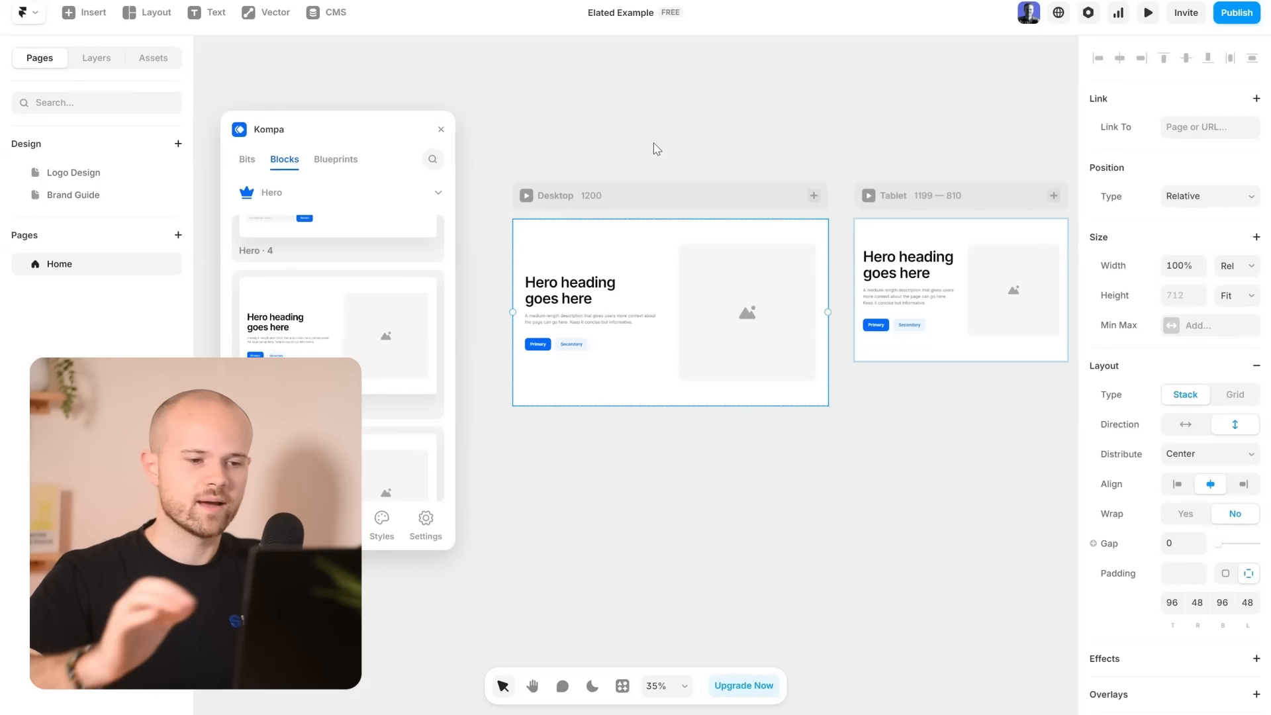
# Add Kompa's "Trusted by" logos block with a single row of logos below the hero.
pyautogui.click(334, 194)
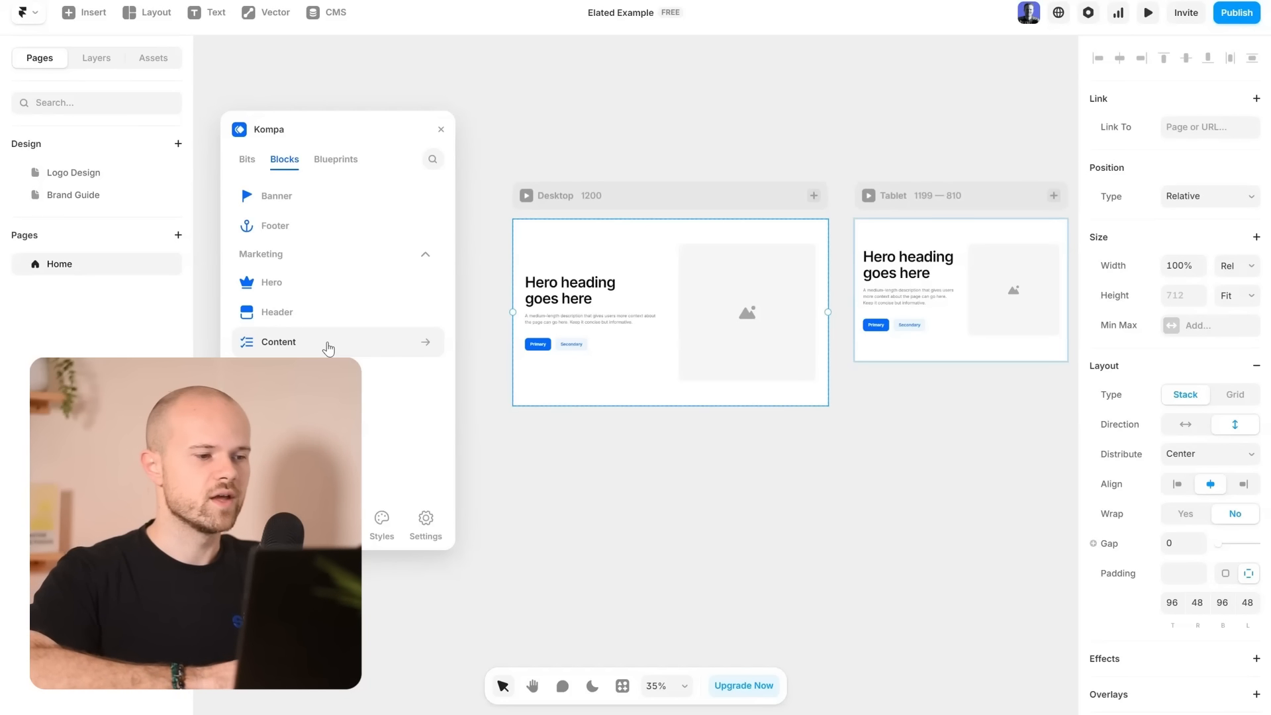
pyautogui.scroll(-3, 325, 348)
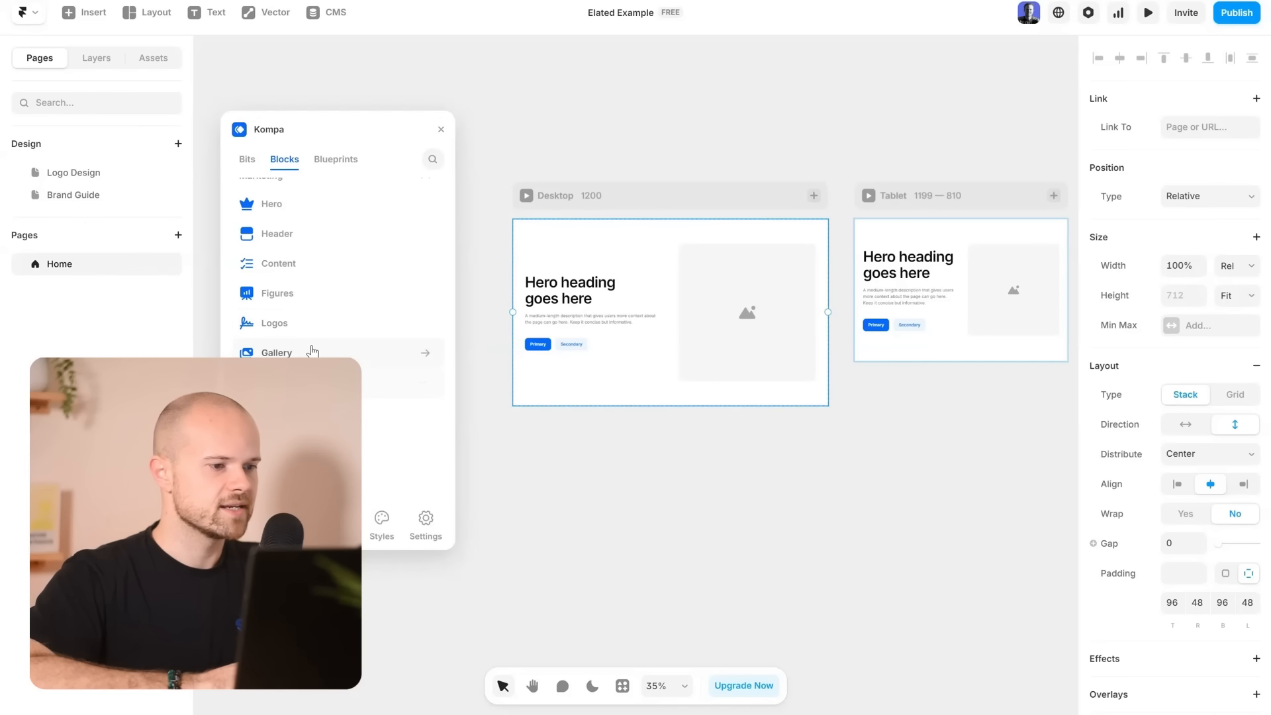
pyautogui.click(310, 322)
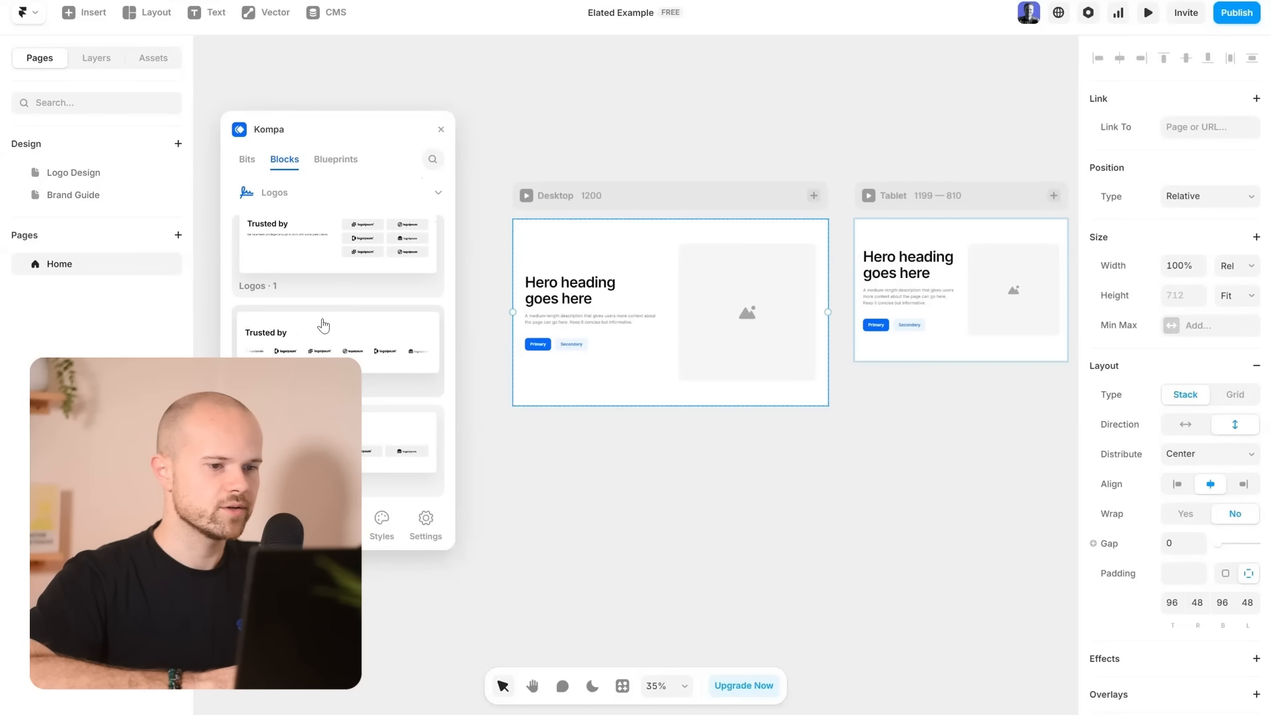
pyautogui.click(322, 326)
# Add Kompa's Testimonials · 1 block with three review cards beneath the logos section.
pyautogui.scroll(-4, 312, 331)
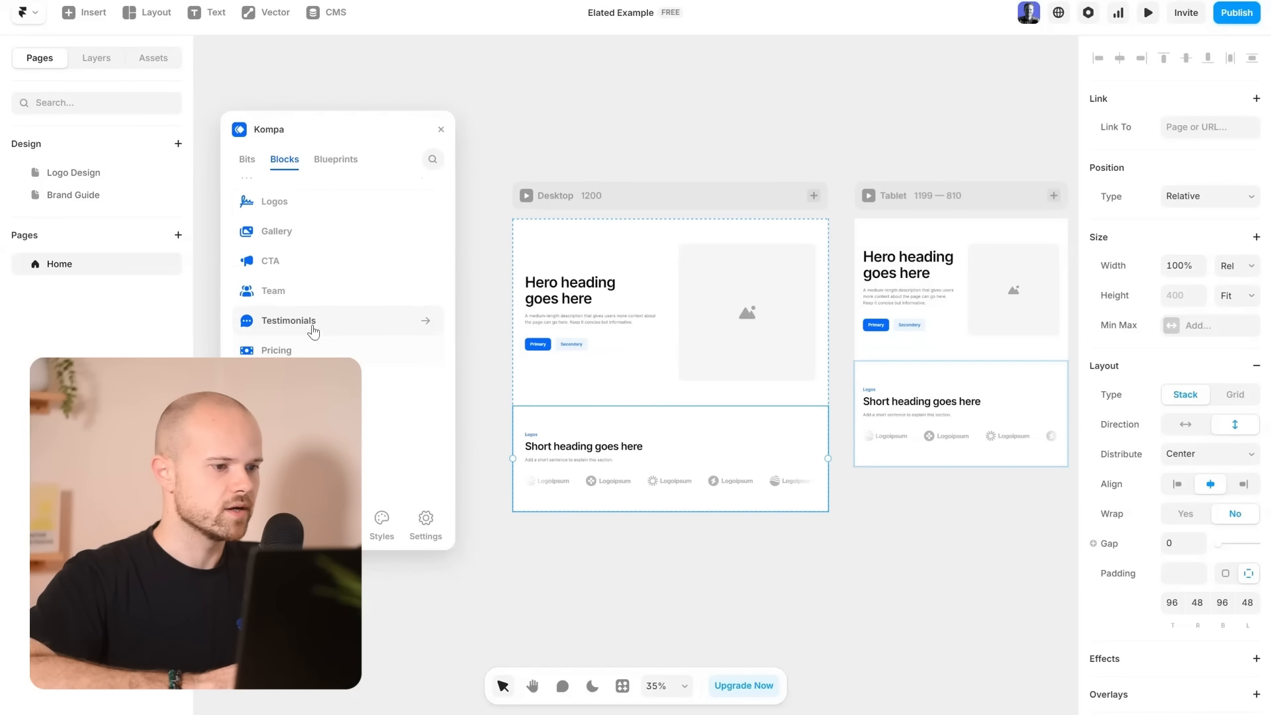
pyautogui.click(311, 328)
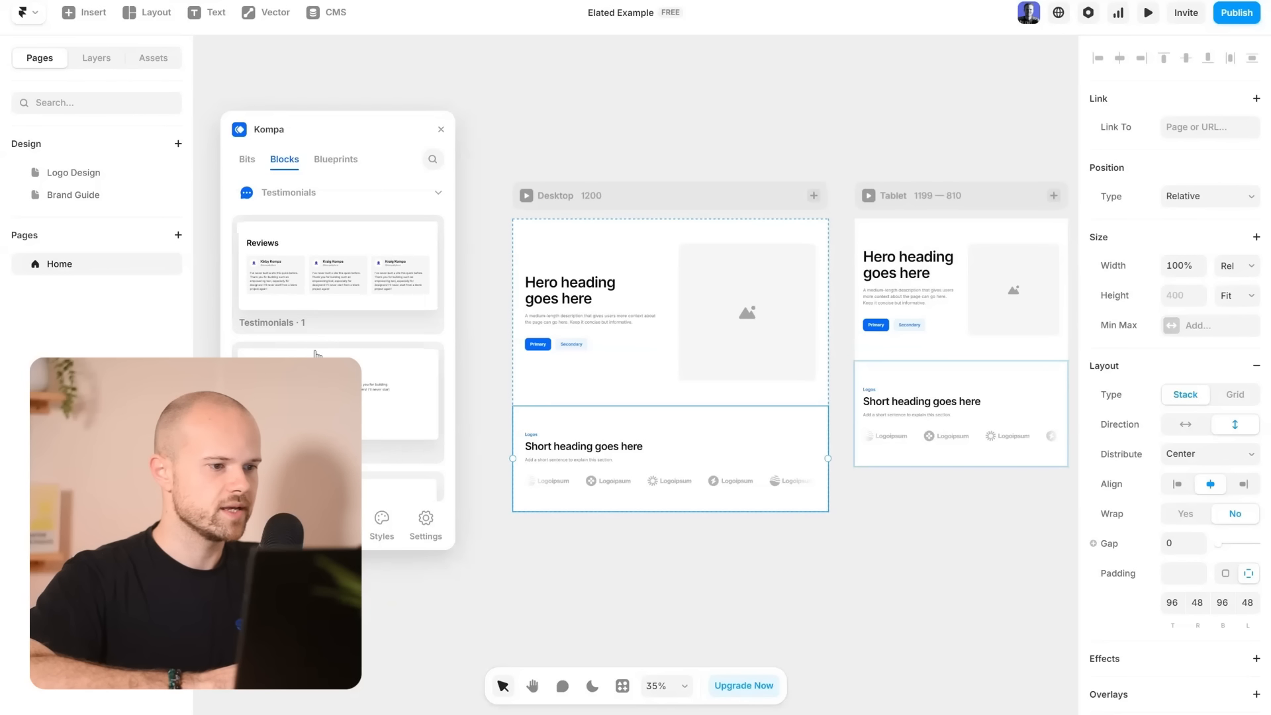
pyautogui.moveTo(329, 293); pyautogui.dragTo(609, 501)
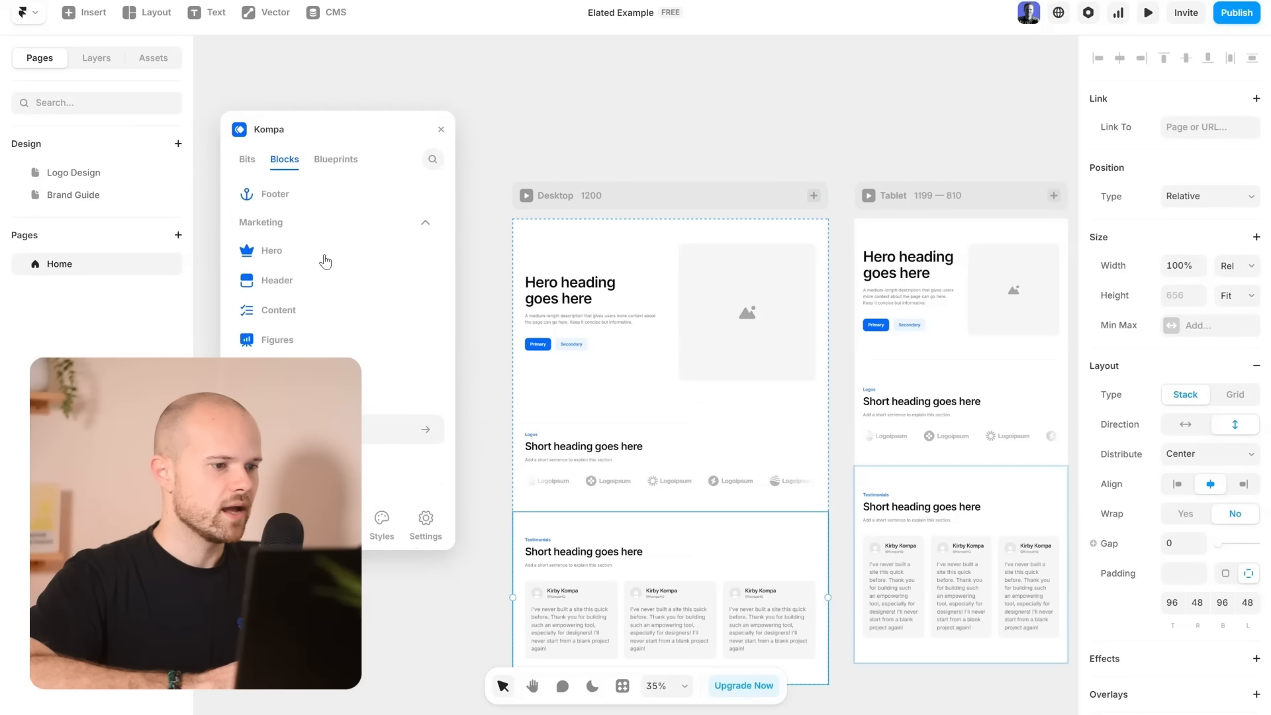
# Place Kompa's Content · 7 block between the hero and the logos section.
pyautogui.click(314, 320)
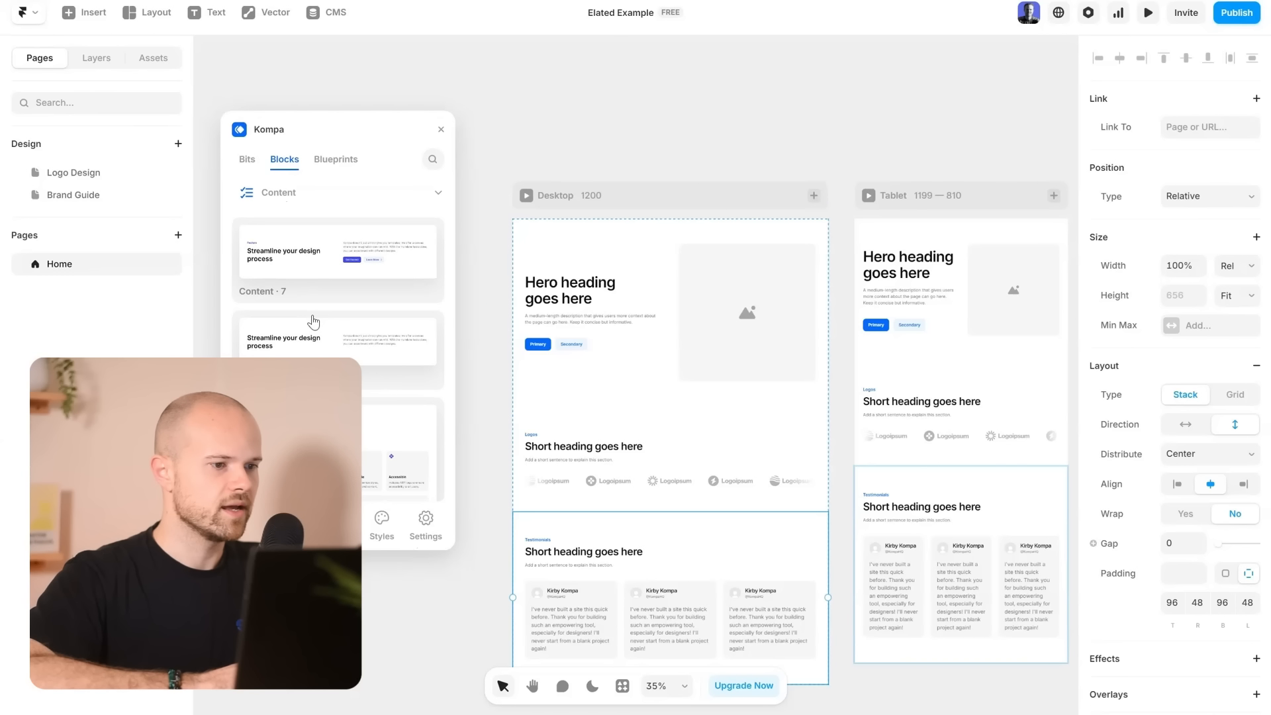
pyautogui.moveTo(298, 263); pyautogui.dragTo(665, 422)
pyautogui.scroll(-5, 665, 422)
pyautogui.scroll(3, 665, 422)
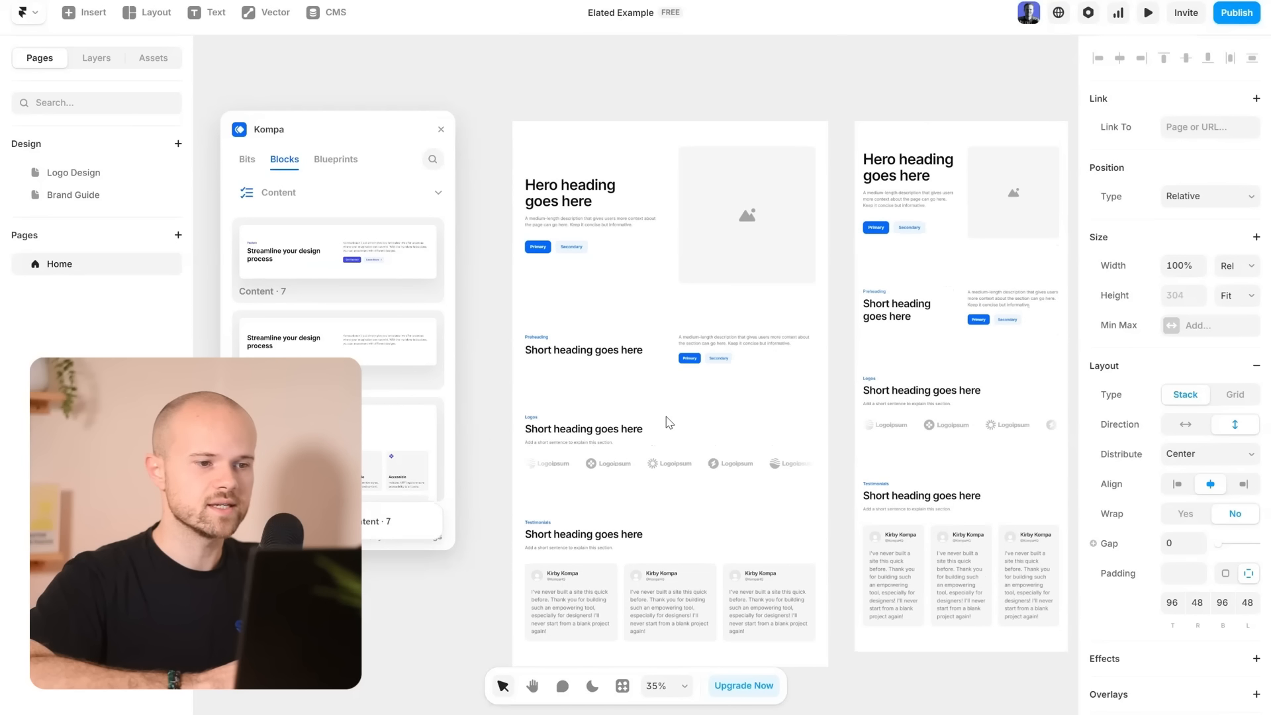
# Review the assembled sections across the Desktop, Tablet and Phone breakpoints and close the Kompa plugin.
pyautogui.click(333, 198)
pyautogui.scroll(-5, 616, 351)
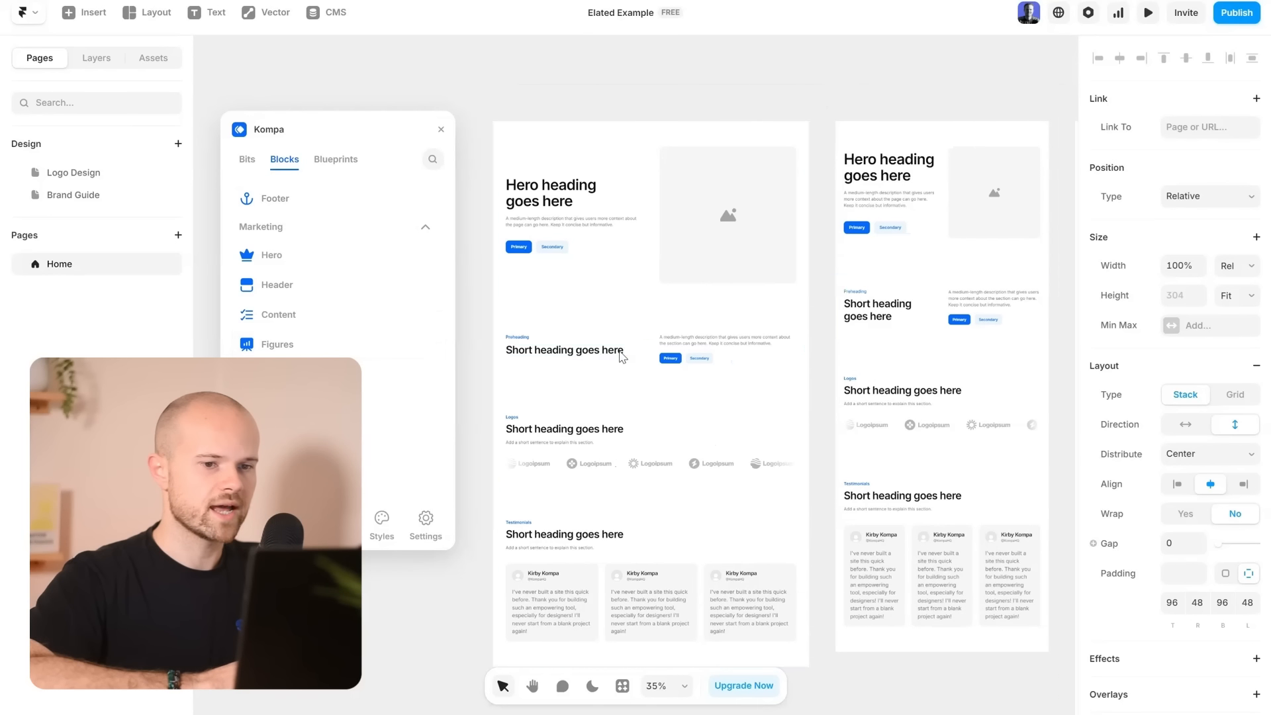
pyautogui.scroll(-2, 622, 357)
pyautogui.hscroll(1, 621, 357)
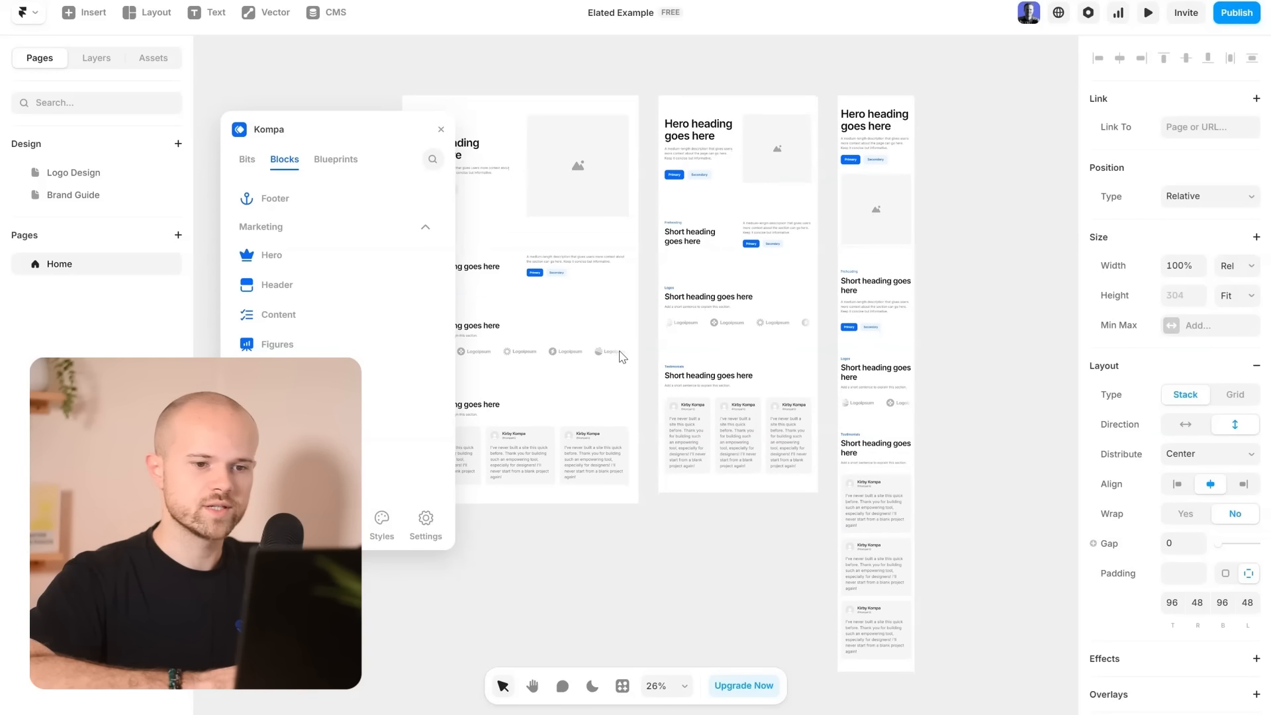
pyautogui.click(973, 132)
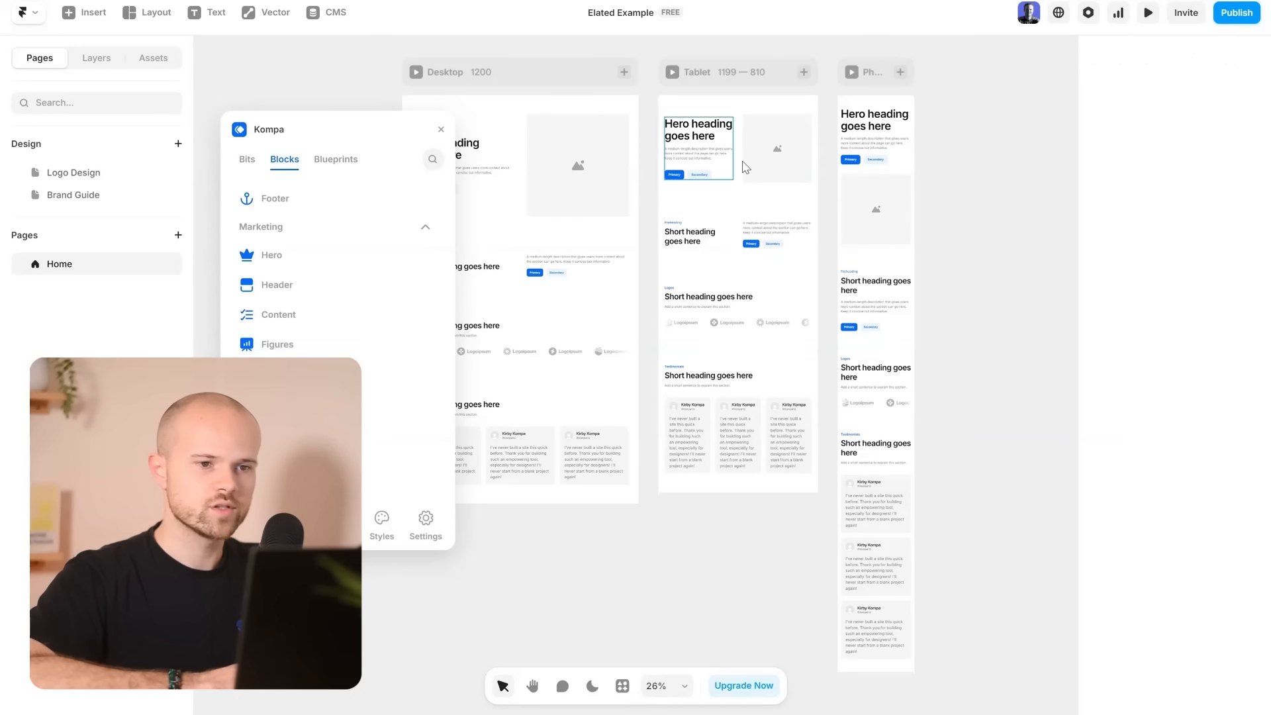
pyautogui.hscroll(-3, 945, 197)
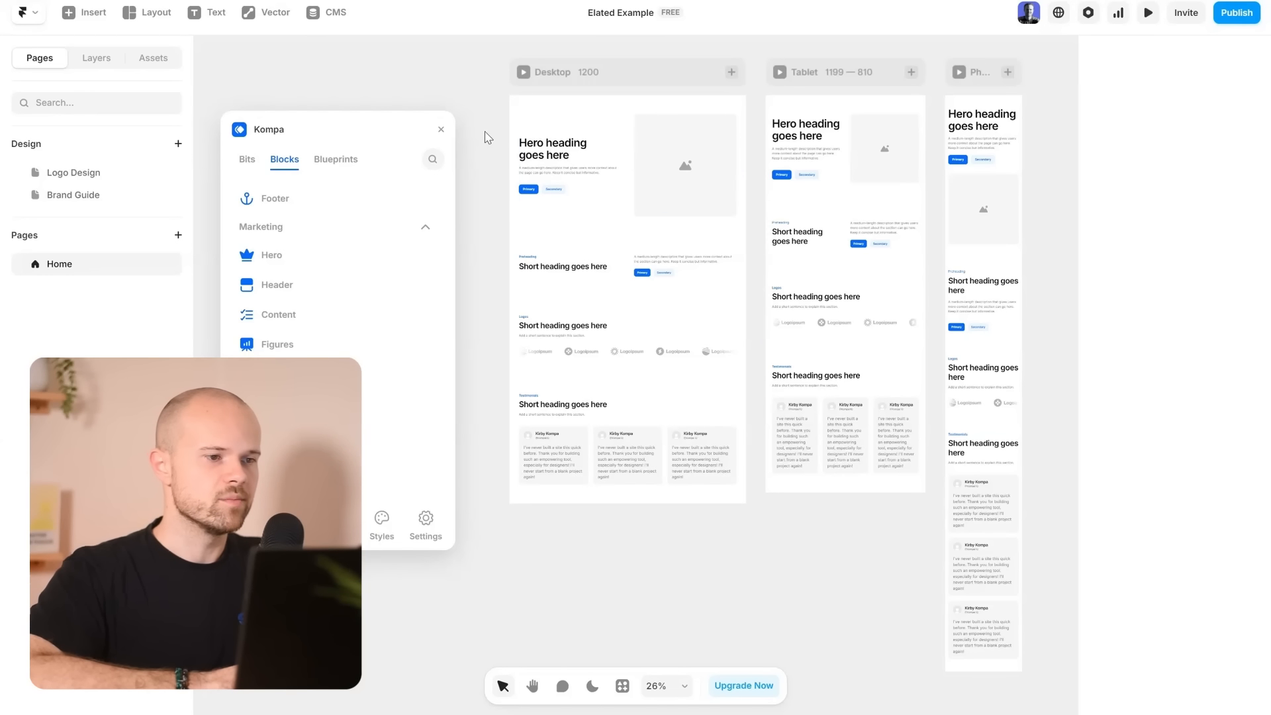
pyautogui.click(442, 131)
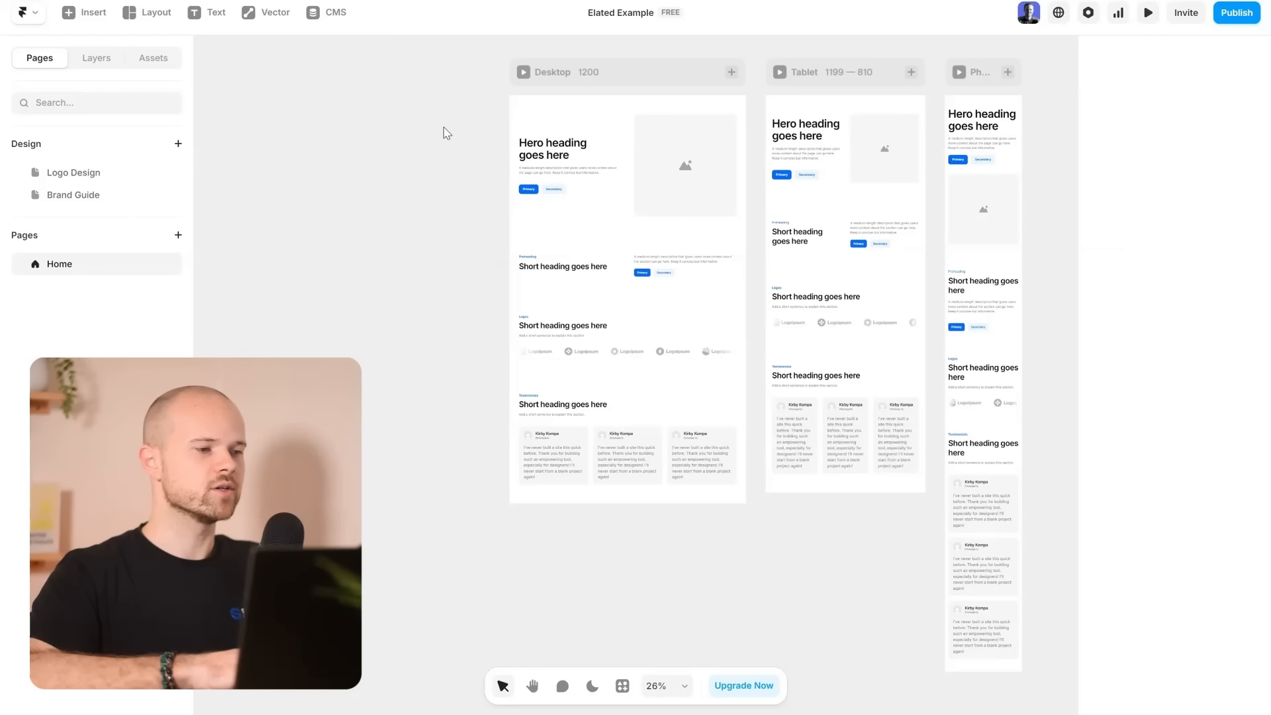
pyautogui.hscroll(1, 327, 244)
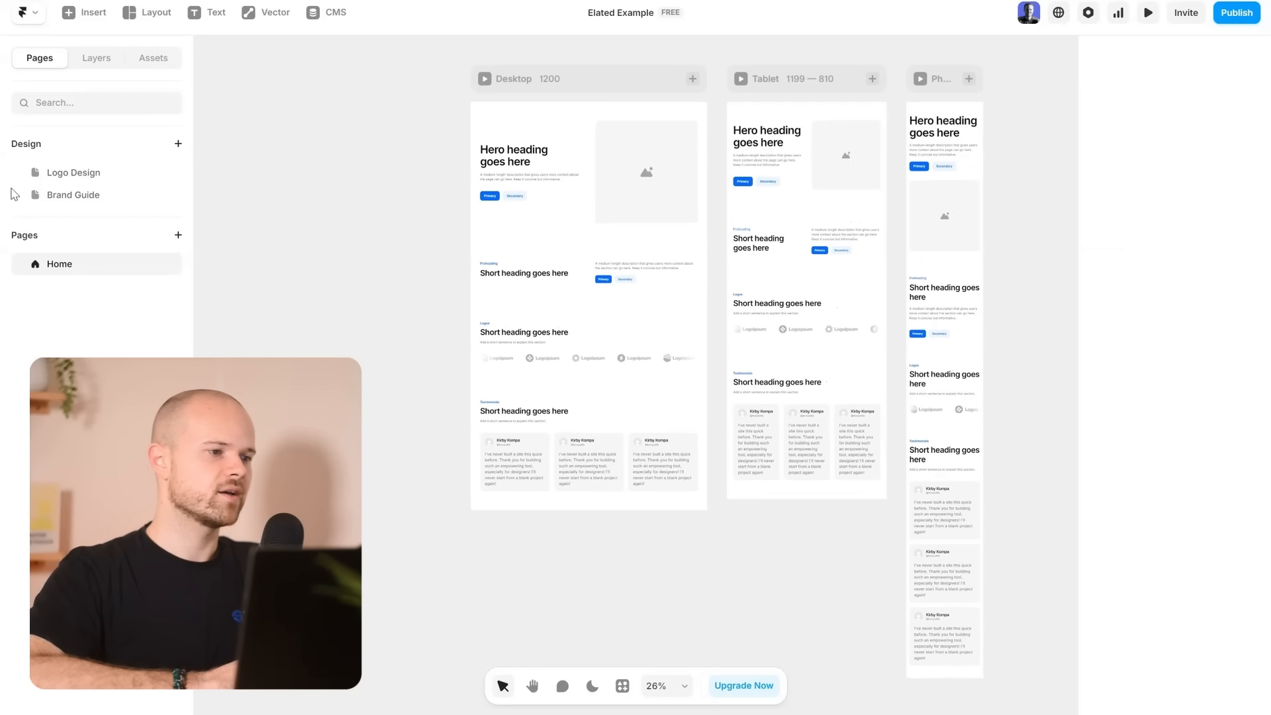
# Review the Brand Guide page and the project's saved assets, and return to the Home page.
pyautogui.click(69, 194)
pyautogui.click(484, 254)
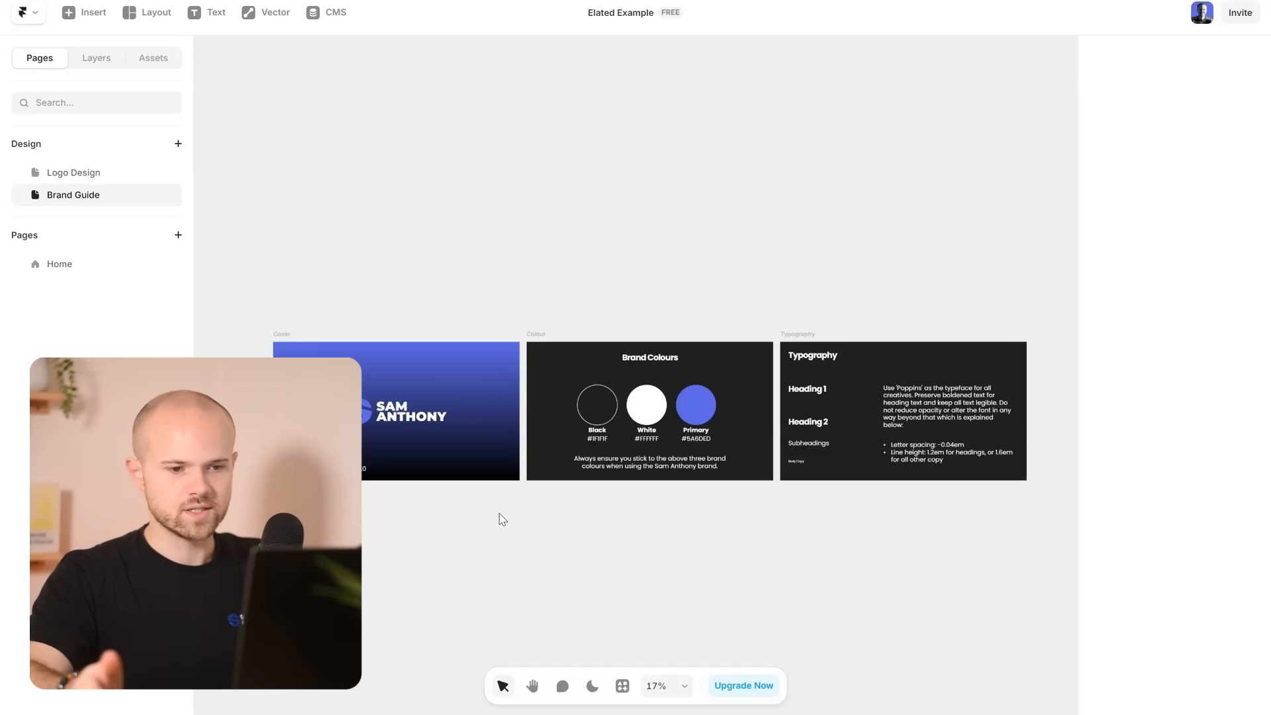
pyautogui.click(155, 60)
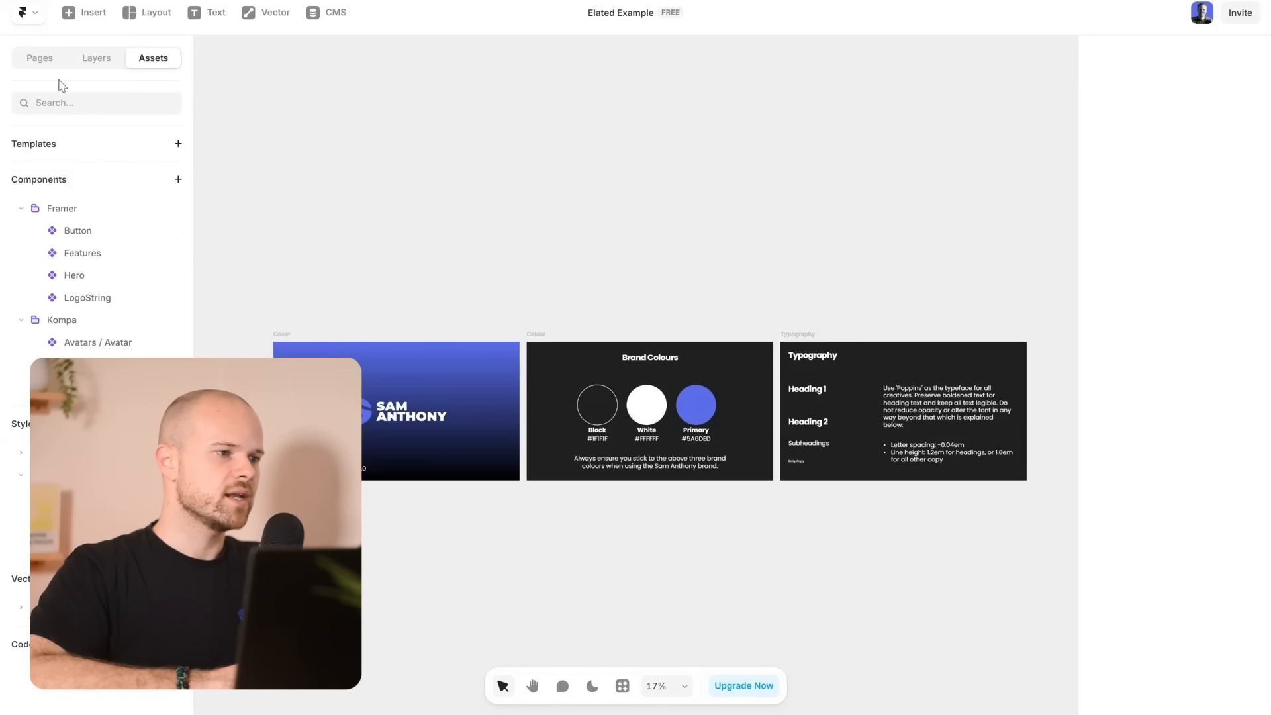
pyautogui.click(38, 64)
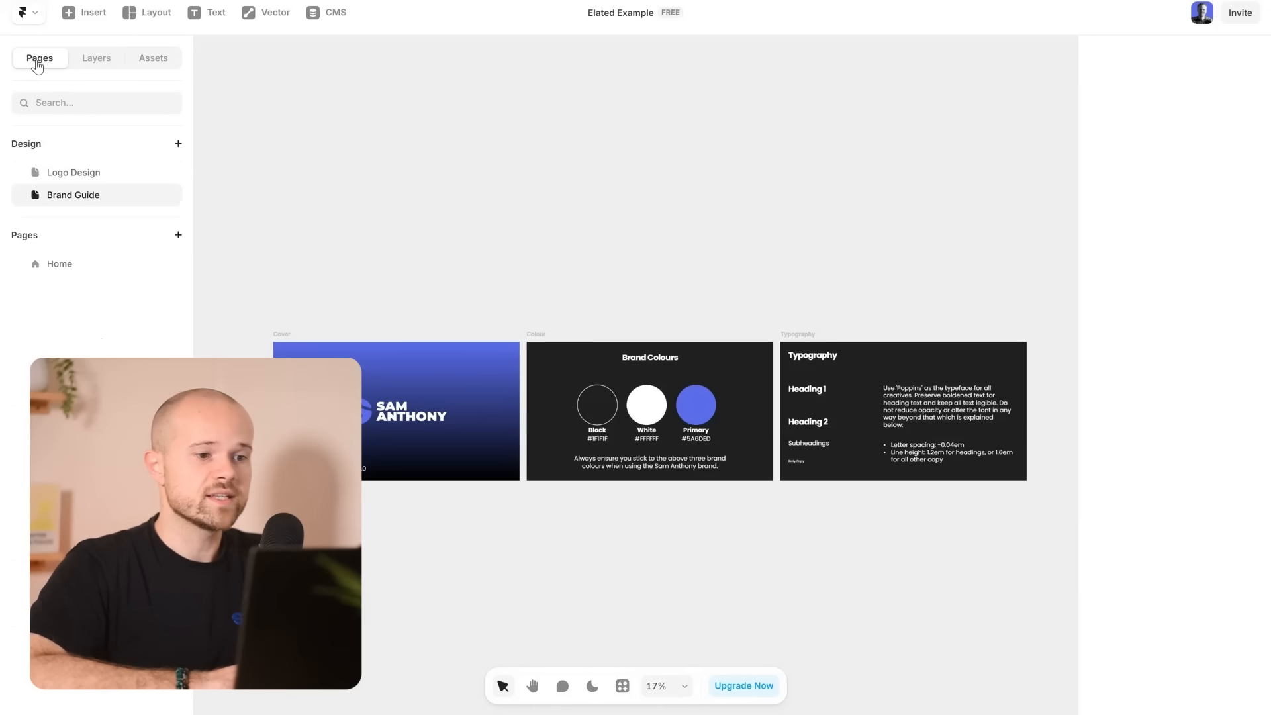
pyautogui.click(69, 268)
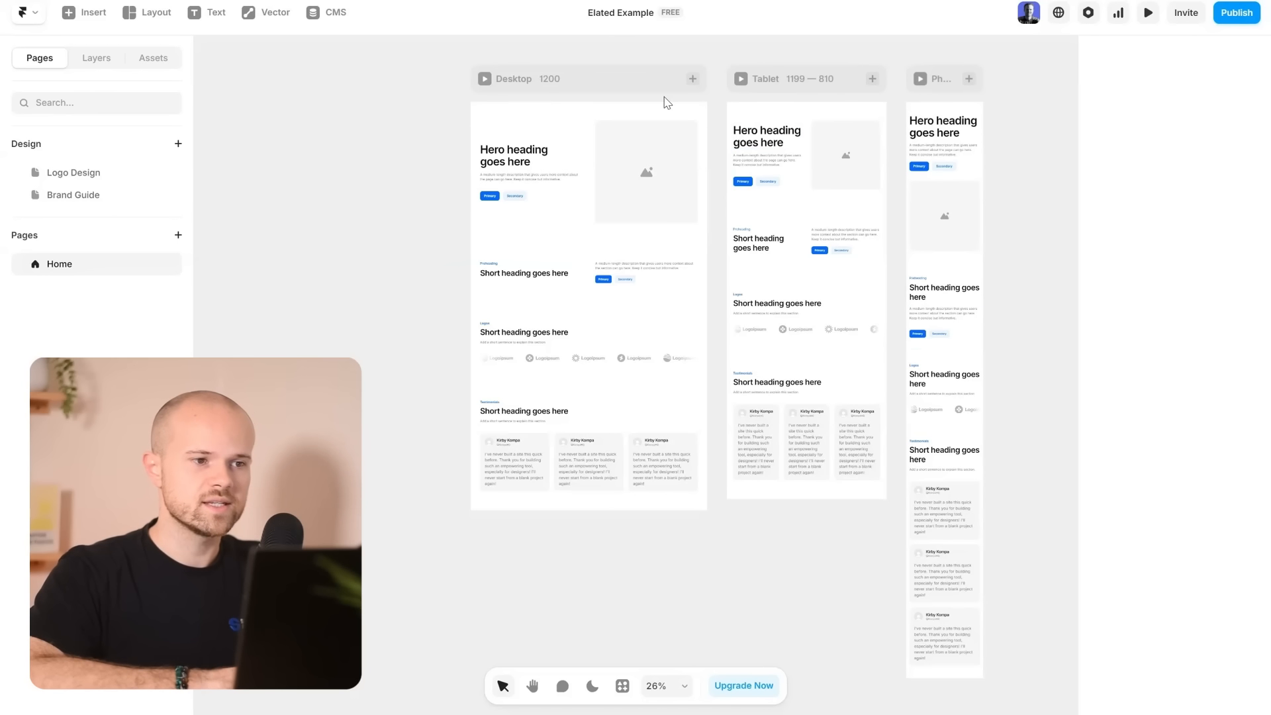
# Select the Desktop breakpoint and expand the full list of colours used in its selection.
pyautogui.click(593, 90)
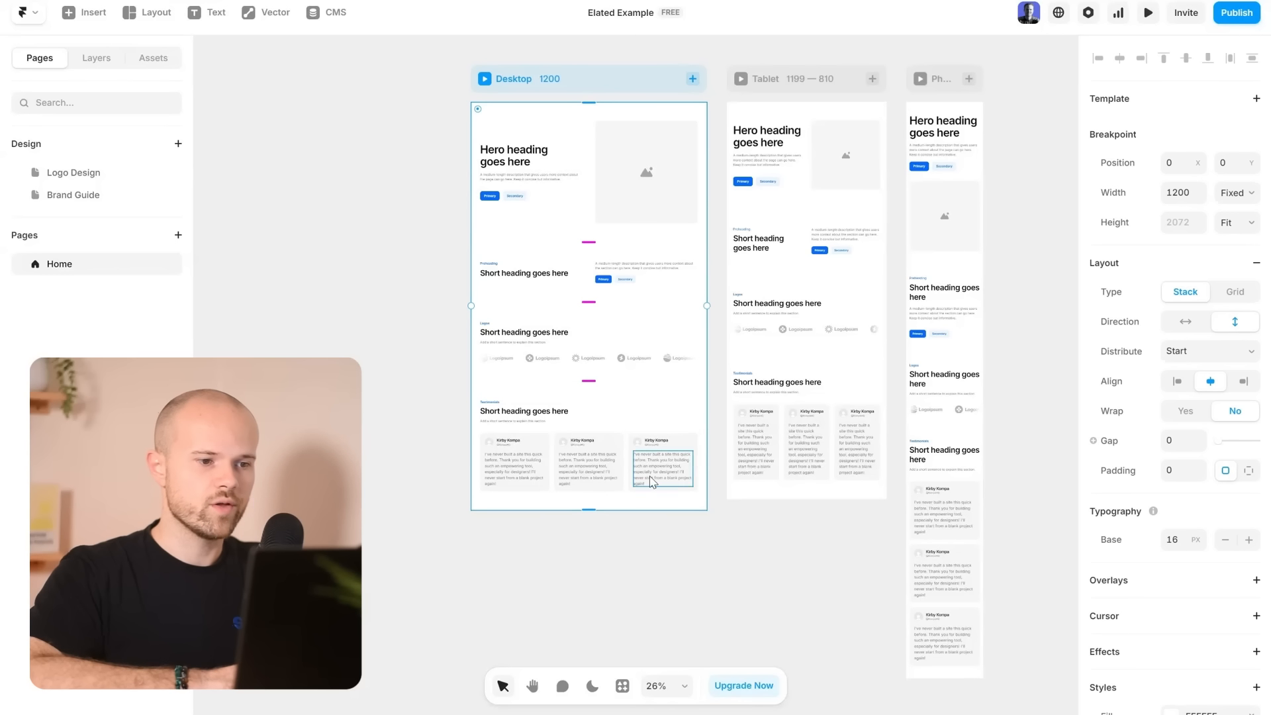
pyautogui.scroll(-3, 1143, 591)
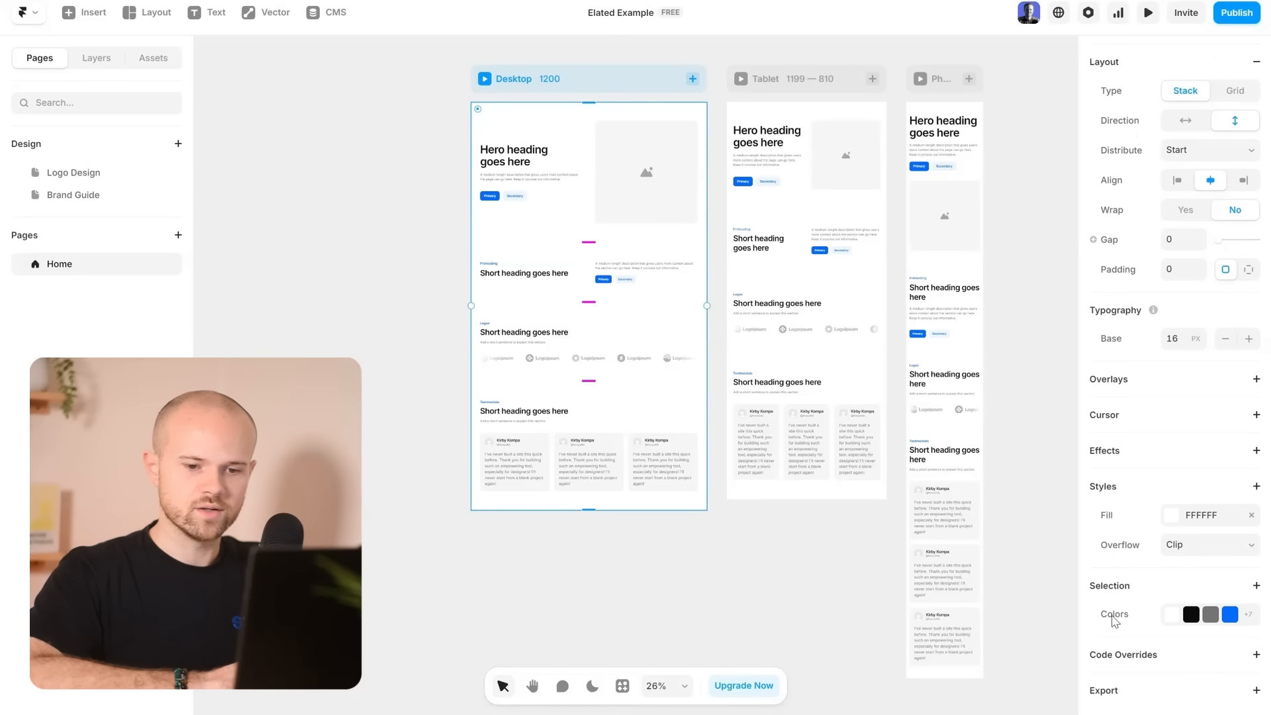
pyautogui.click(1246, 617)
pyautogui.scroll(-4, 1211, 636)
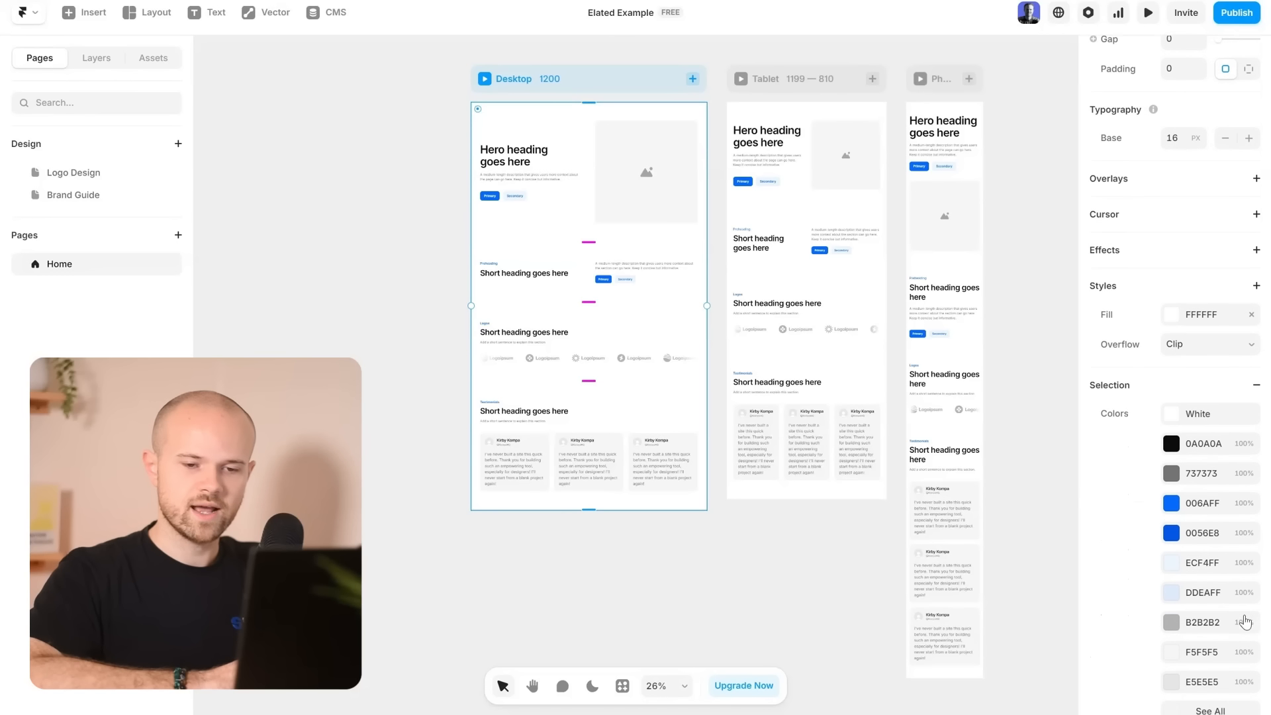
# Replace the White background in the Desktop selection colours with the Black colour style.
pyautogui.scroll(-1, 1205, 642)
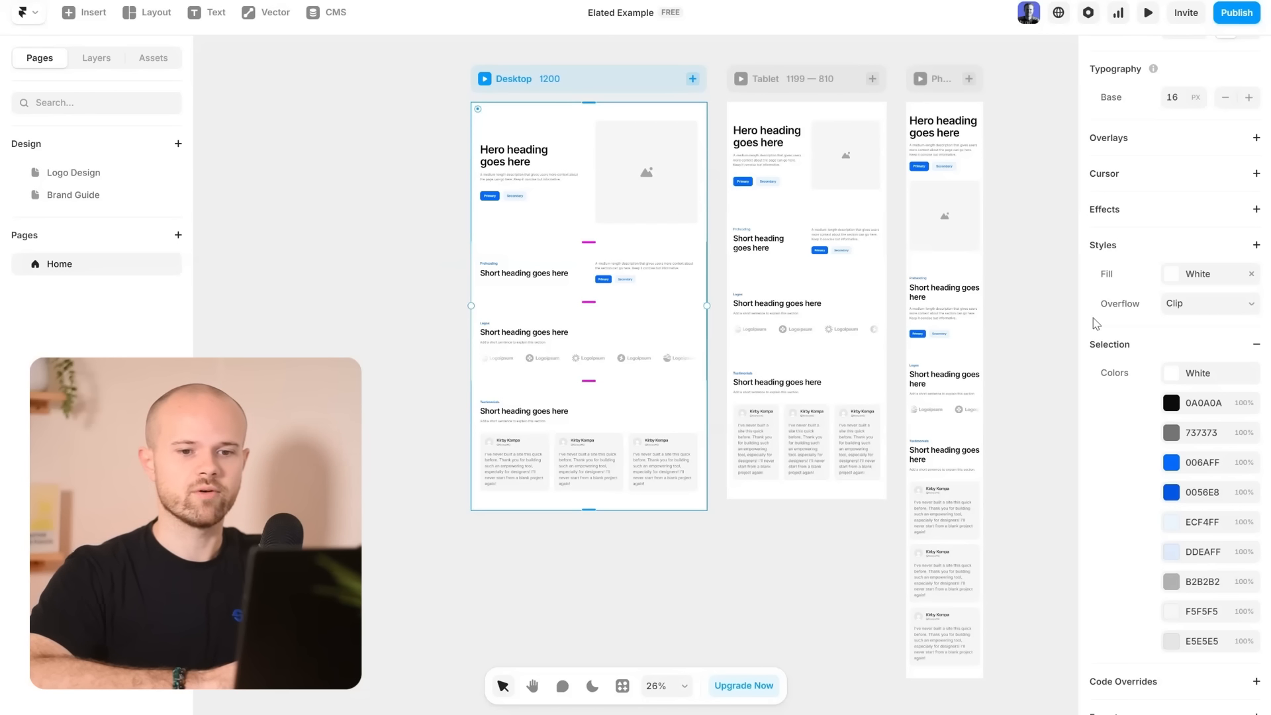
pyautogui.click(1173, 374)
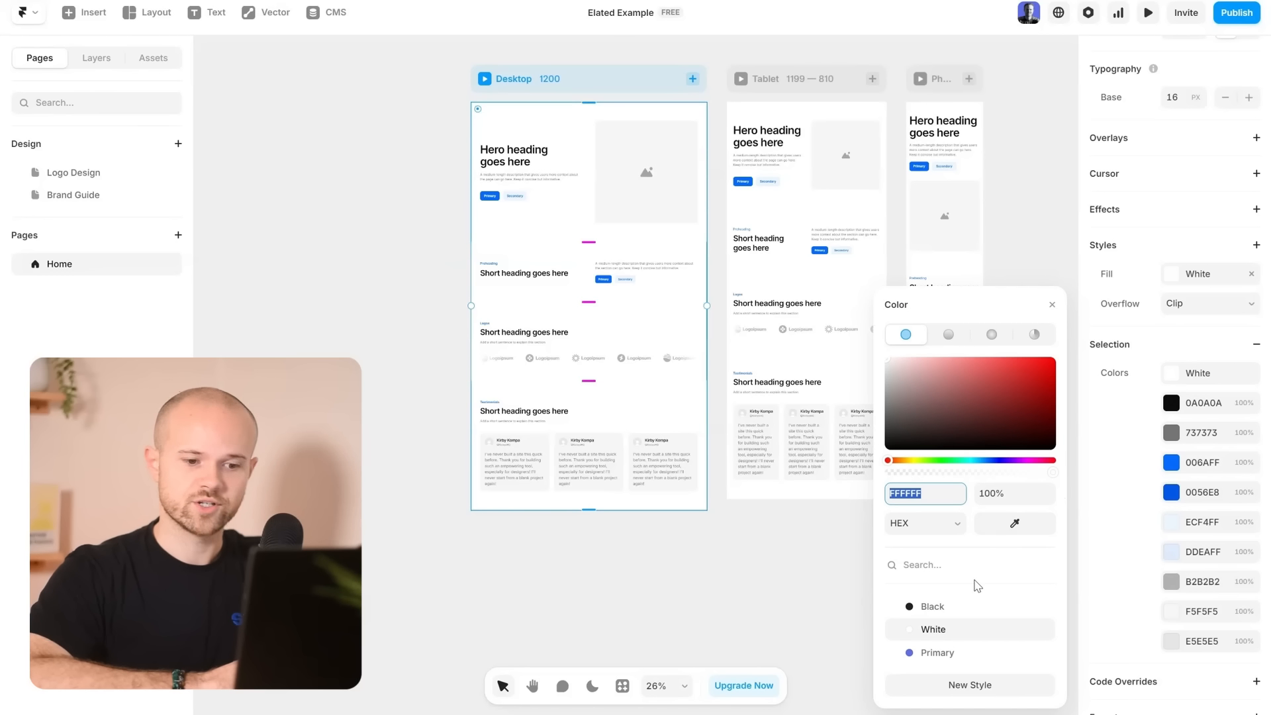
pyautogui.click(933, 607)
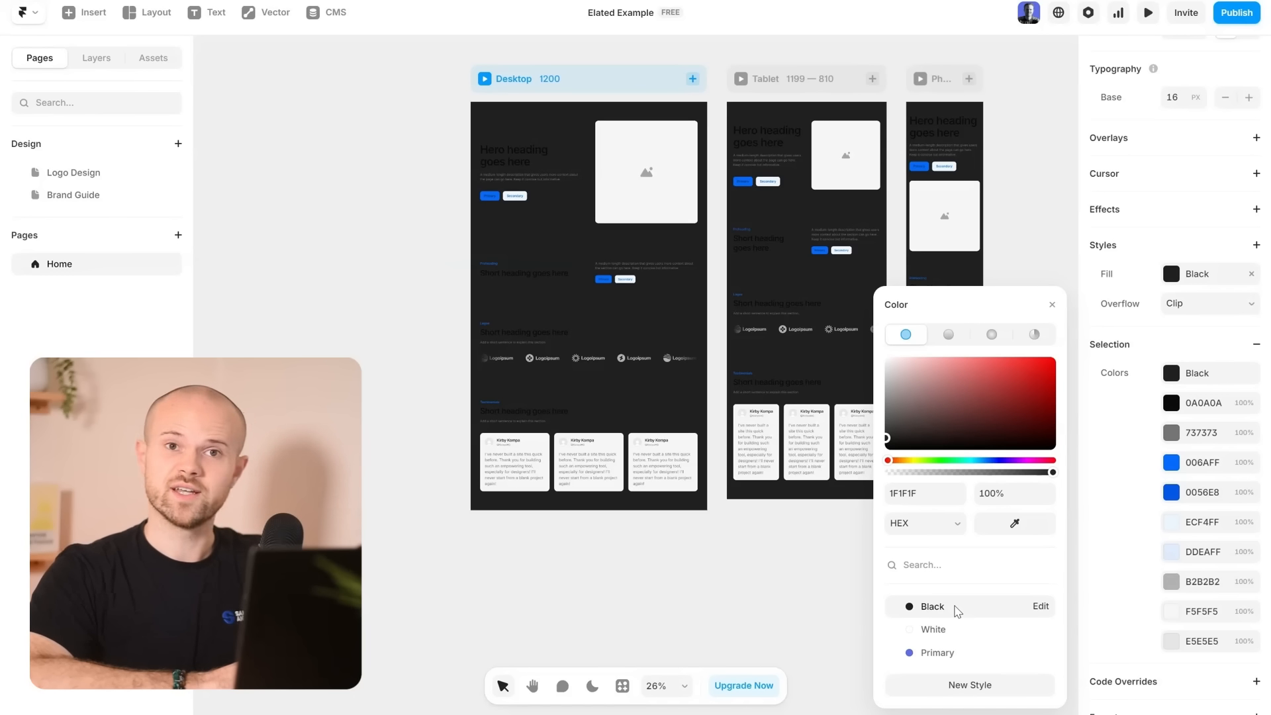
pyautogui.click(1051, 306)
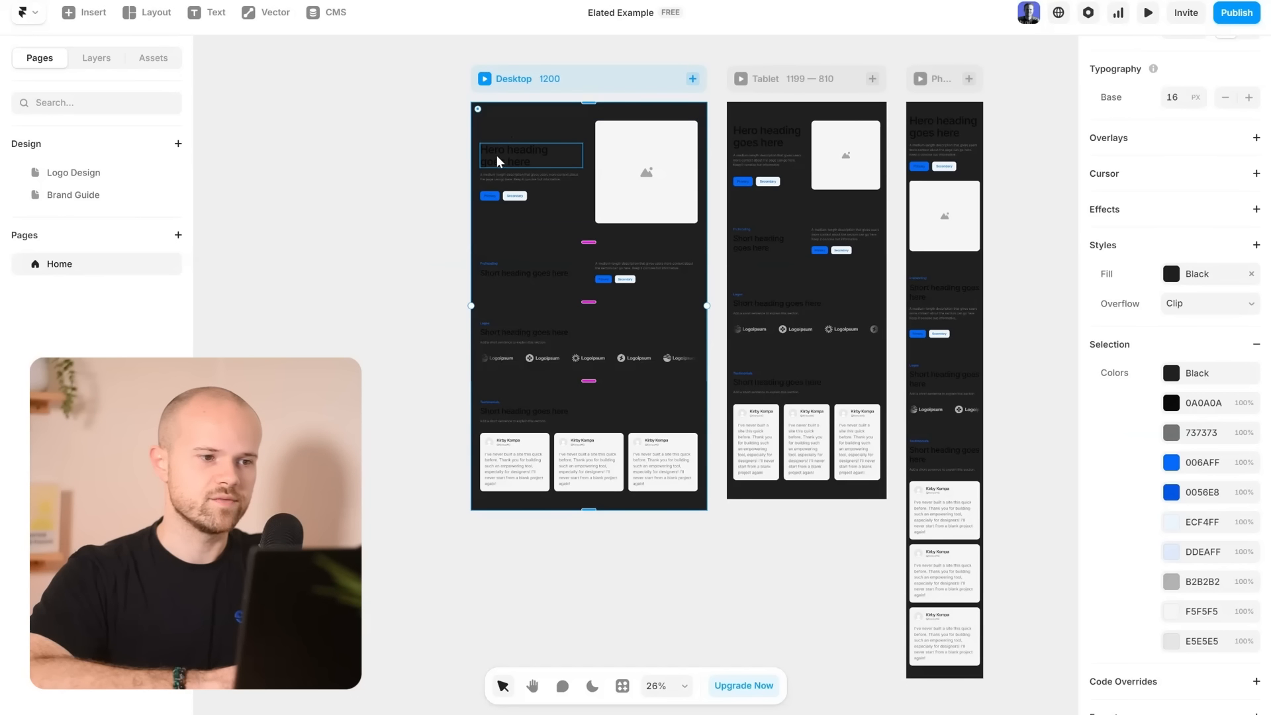
# Replace the 0A0A0A heading colour in the Desktop selection colours with the White colour style.
pyautogui.scroll(10, 510, 152)
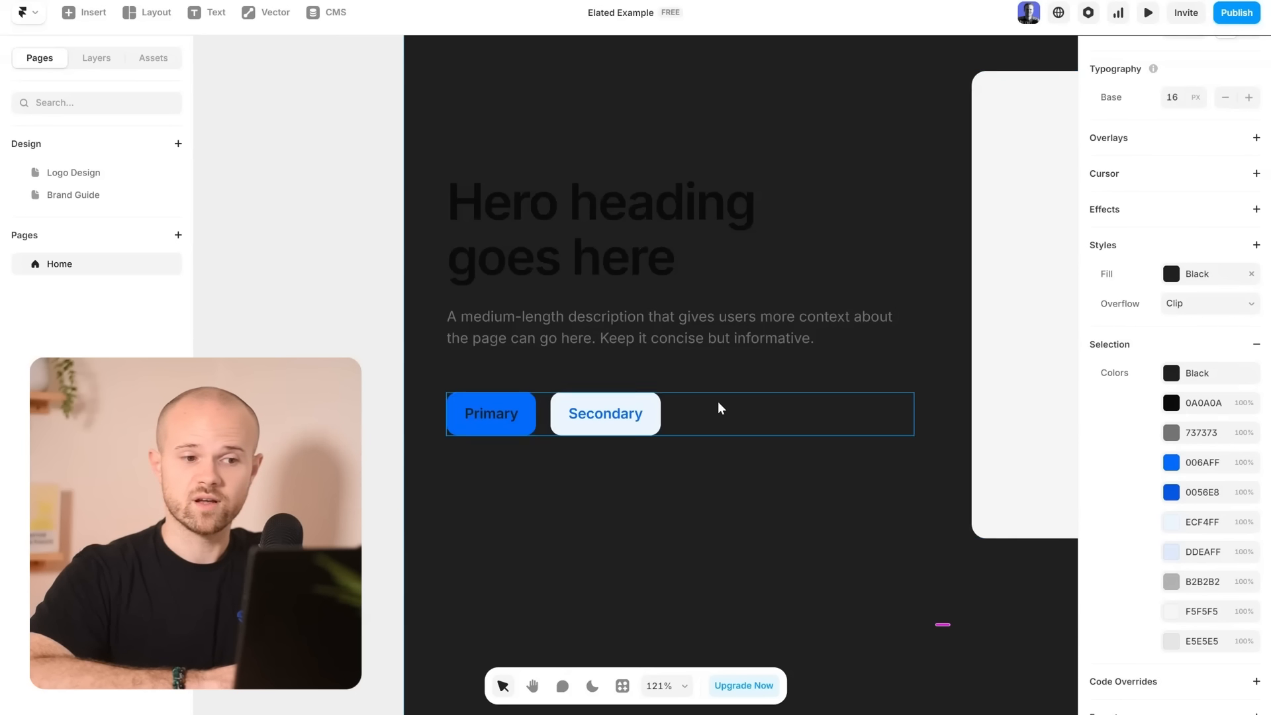
pyautogui.scroll(-5, 719, 405)
pyautogui.scroll(-2, 718, 406)
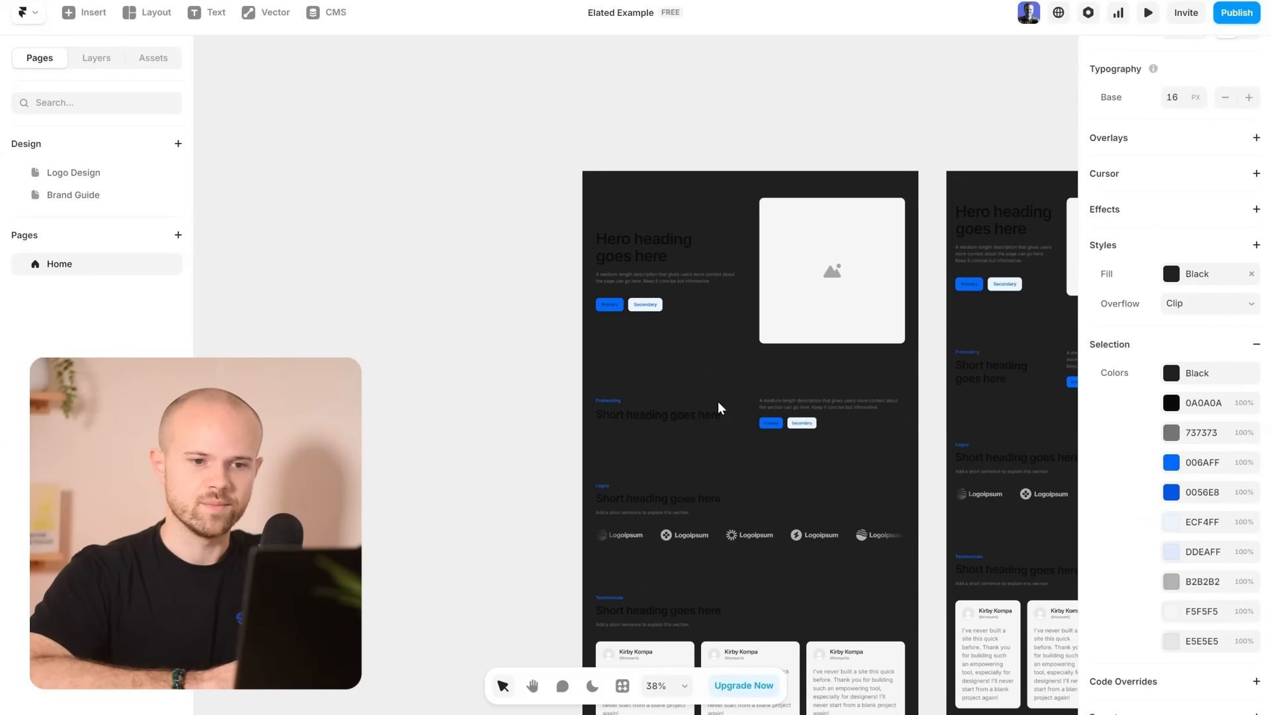
pyautogui.click(1185, 404)
pyautogui.click(957, 630)
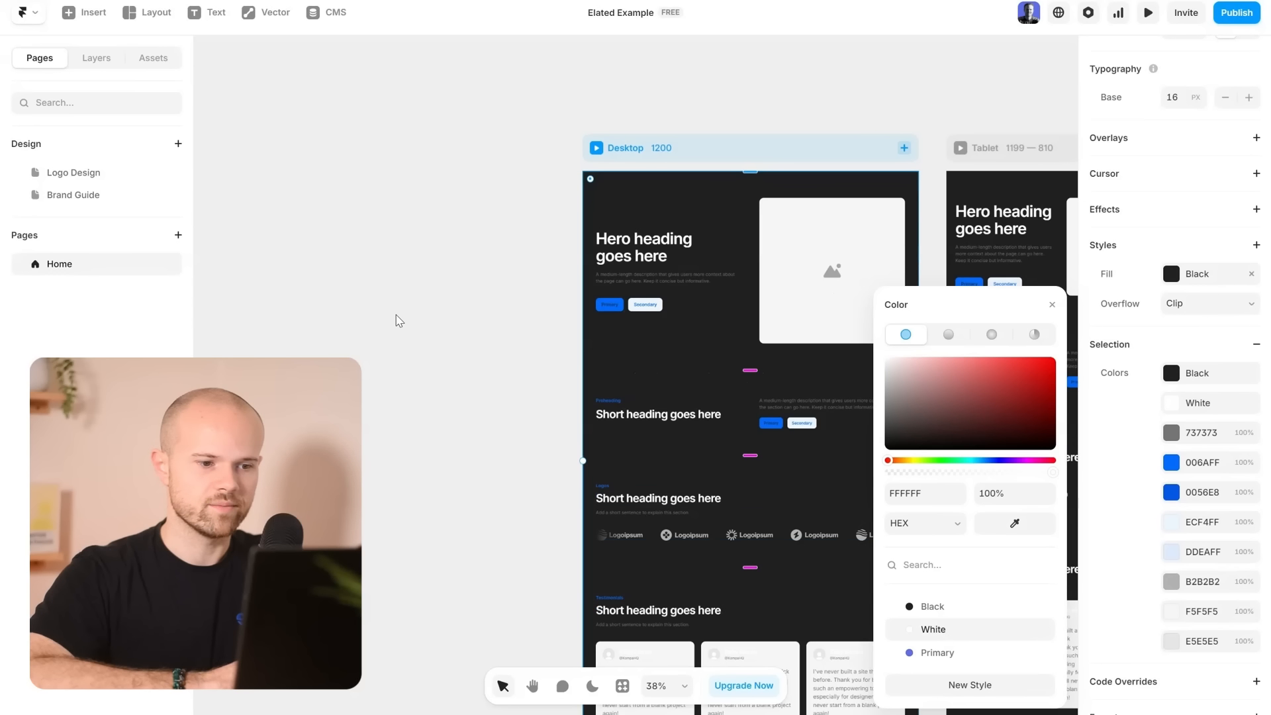
pyautogui.scroll(-5, 397, 320)
pyautogui.scroll(2, 397, 318)
pyautogui.scroll(2, 406, 285)
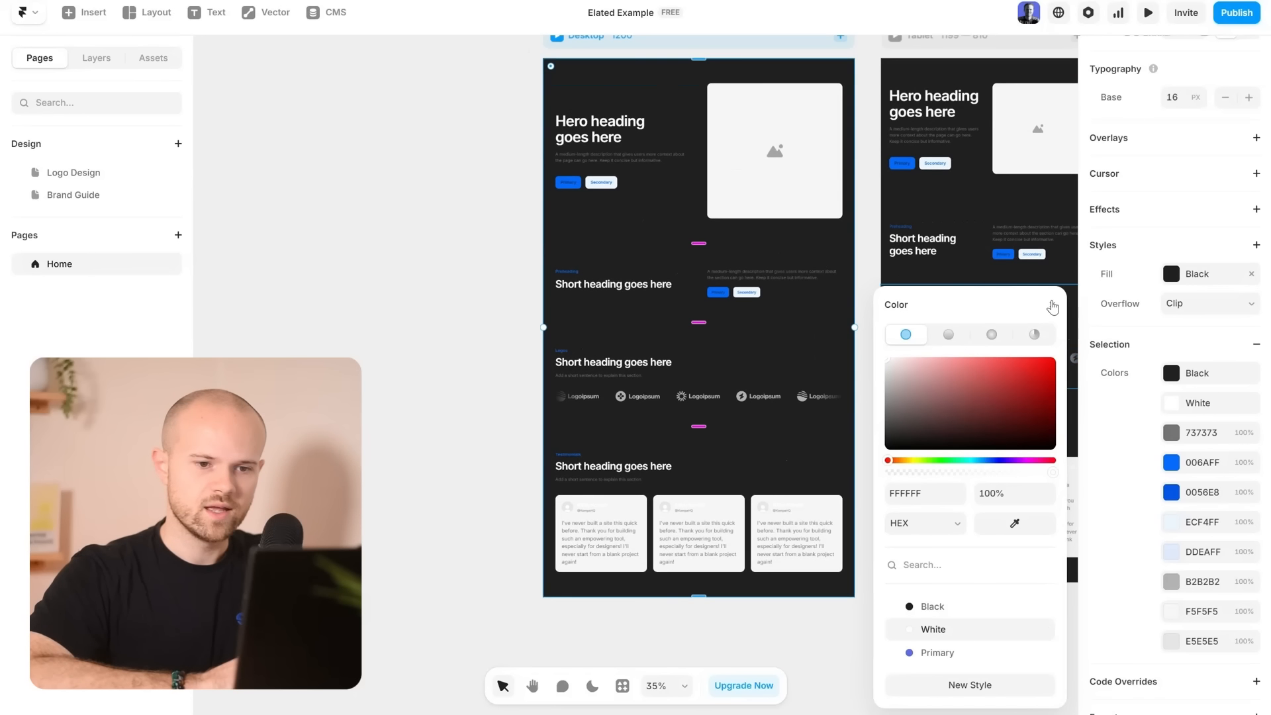
pyautogui.click(1052, 304)
# Test the 737373 description text in red, and settle it on the lighter grey 8C8C8C.
pyautogui.click(1177, 442)
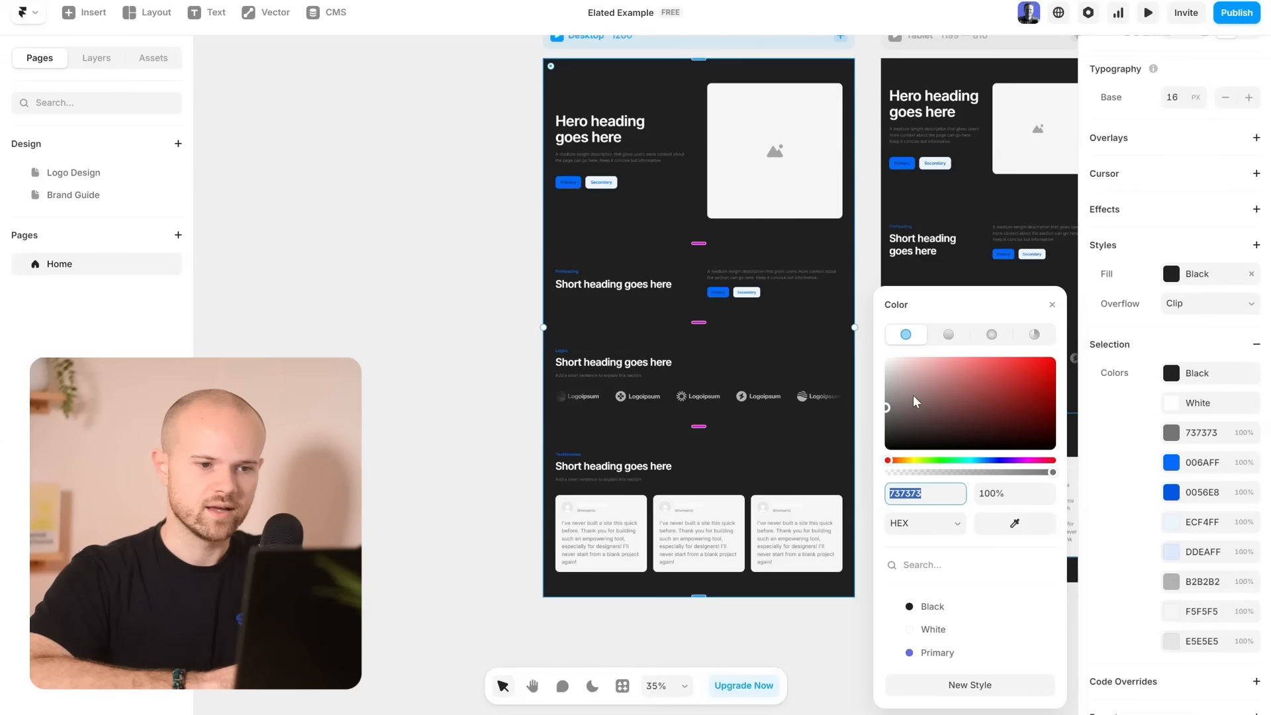
pyautogui.moveTo(913, 400); pyautogui.dragTo(1092, 324)
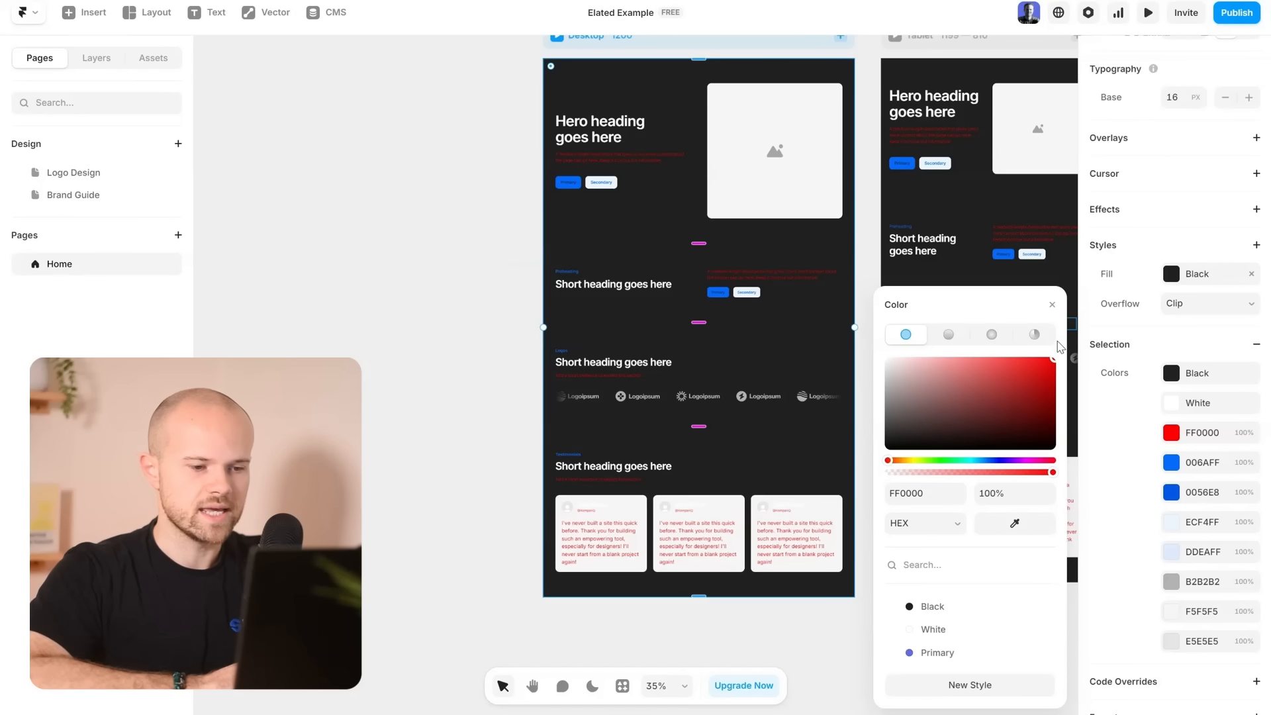
pyautogui.moveTo(1054, 347); pyautogui.dragTo(881, 401)
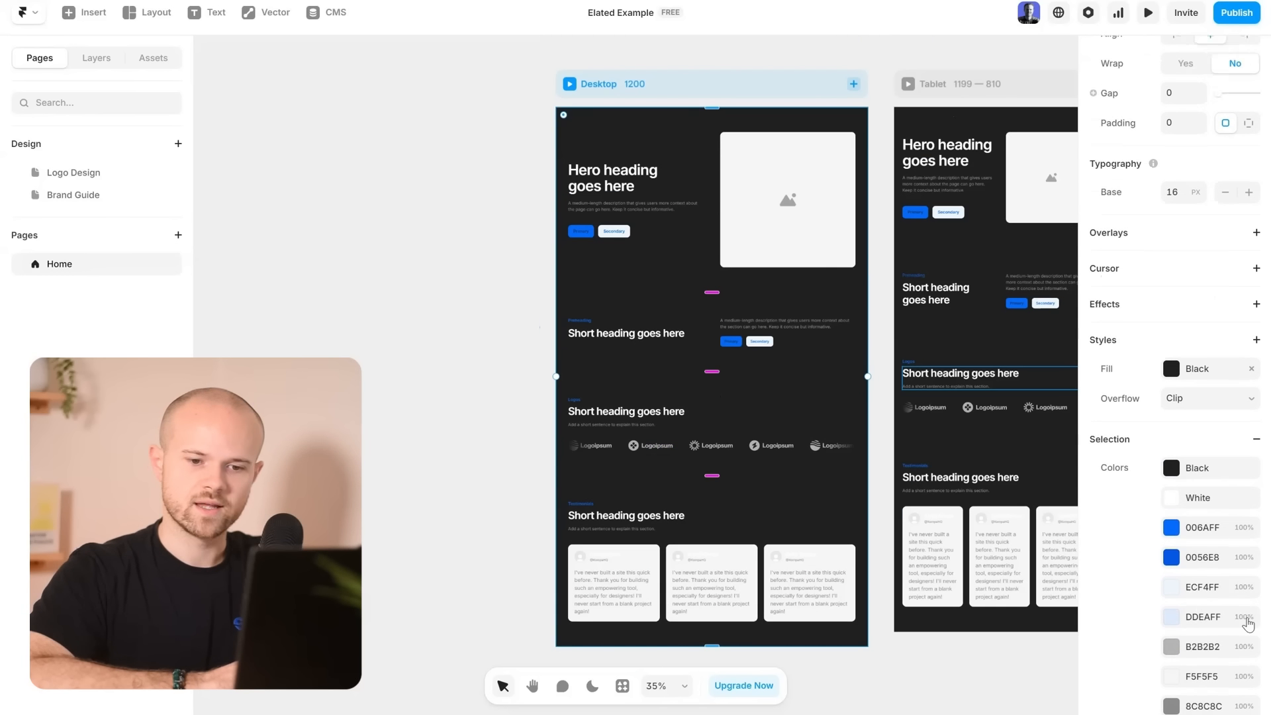
pyautogui.scroll(-1, 1231, 612)
pyautogui.scroll(-2, 1180, 506)
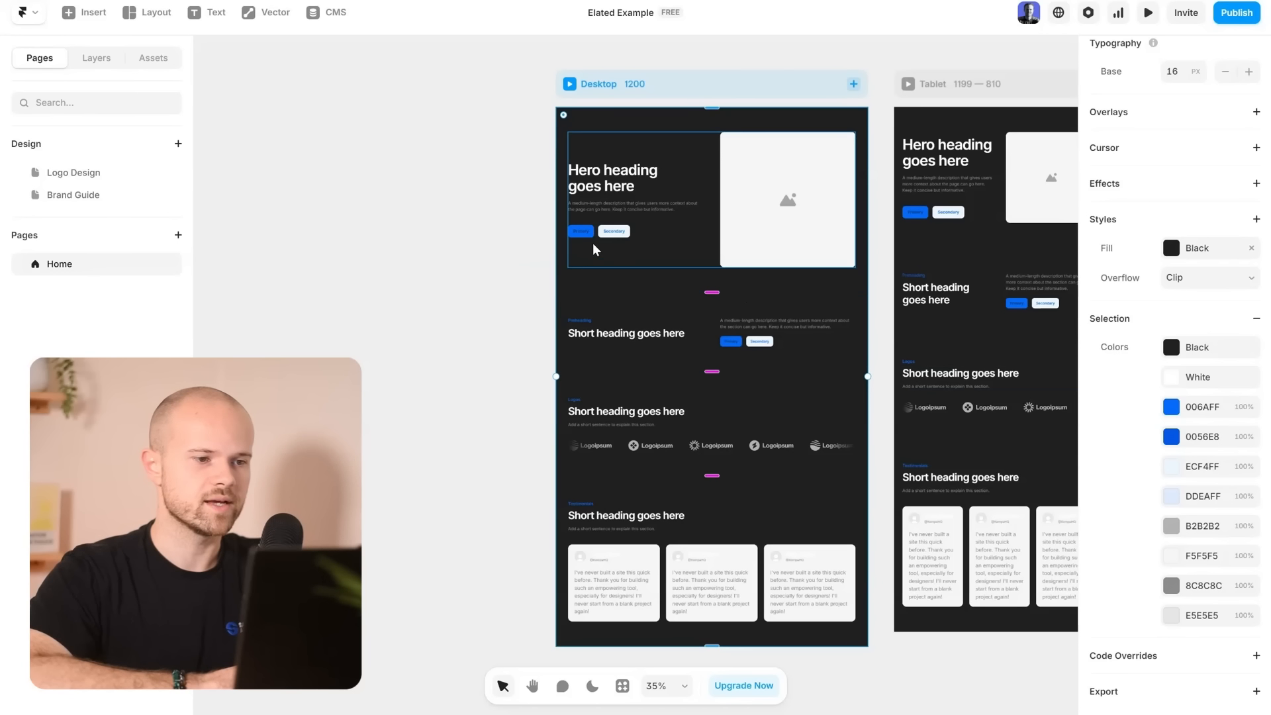
# Inspect the colour properties of the hero's Primary button and check the buttons in the page preview.
pyautogui.scroll(10, 527, 235)
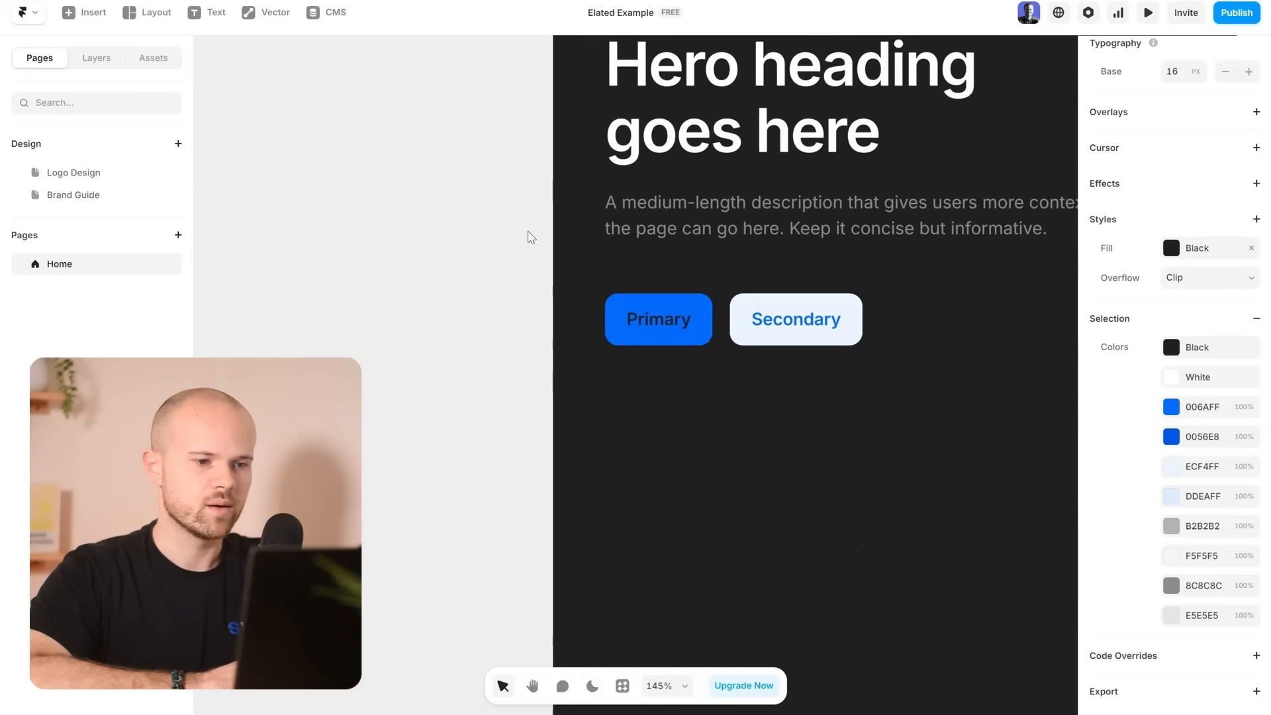
pyautogui.click(649, 320)
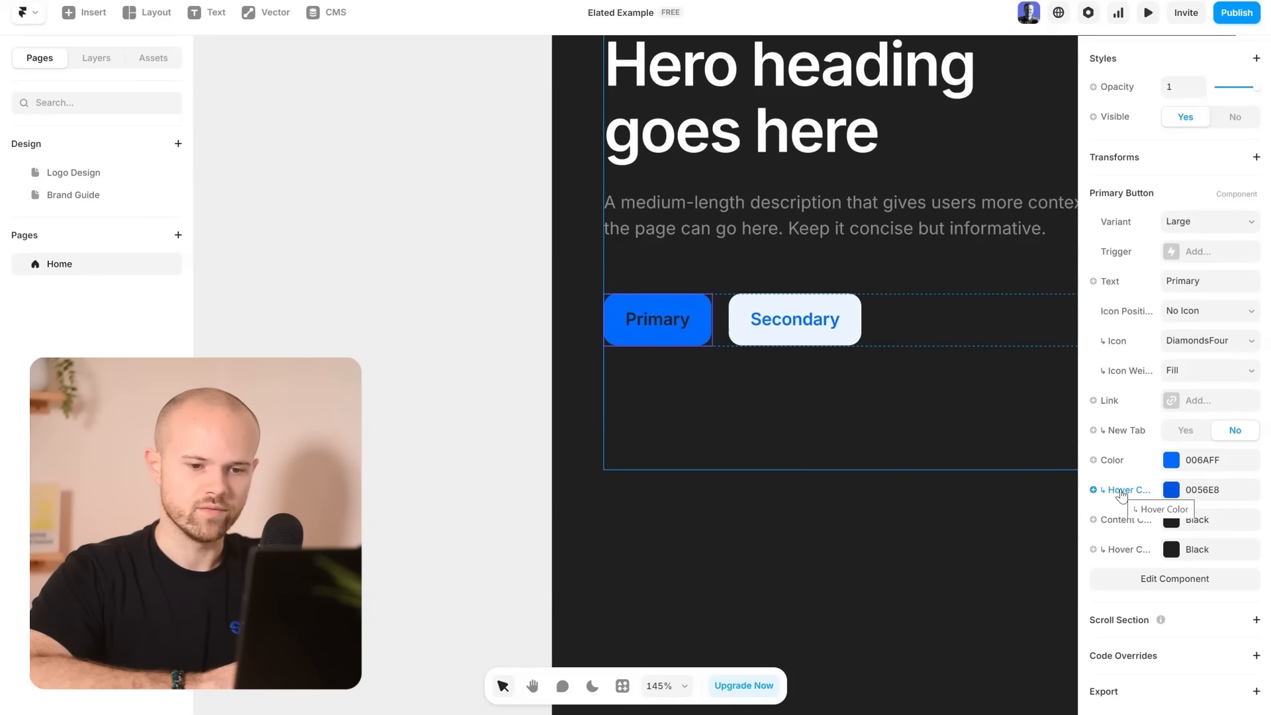
pyautogui.click(443, 213)
pyautogui.scroll(-5, 445, 217)
pyautogui.scroll(-3, 445, 217)
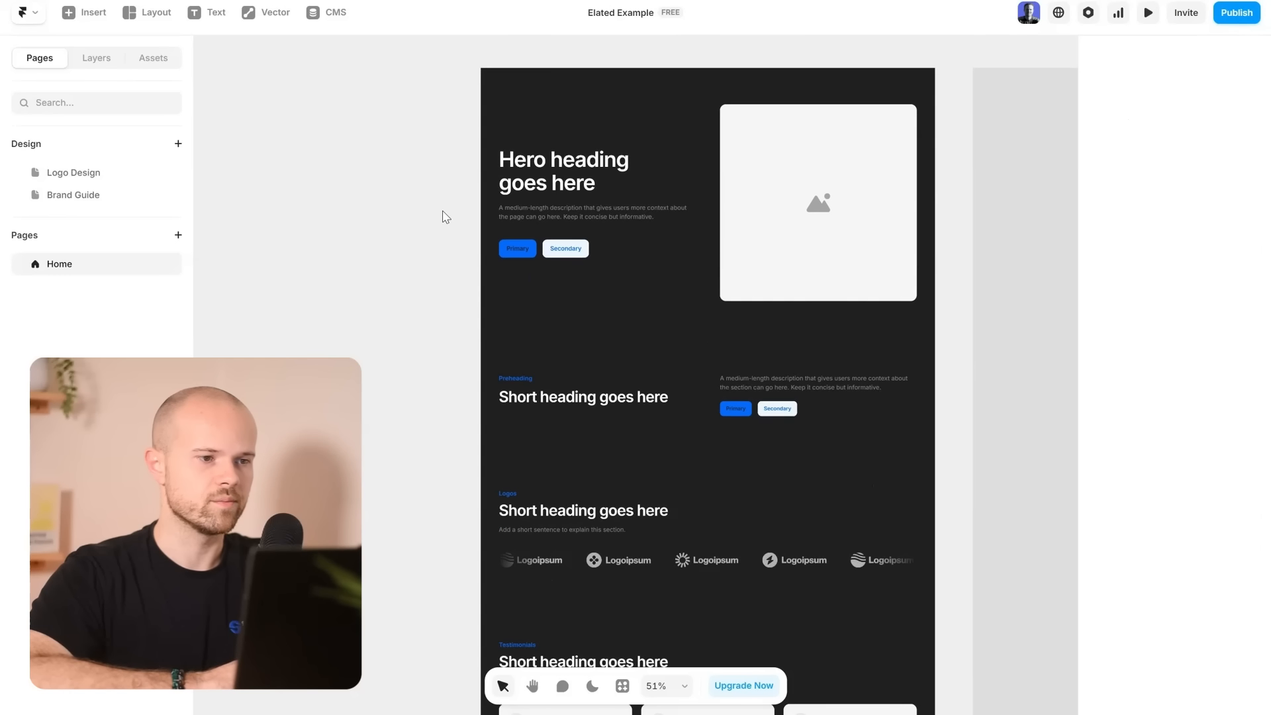
pyautogui.scroll(2, 497, 157)
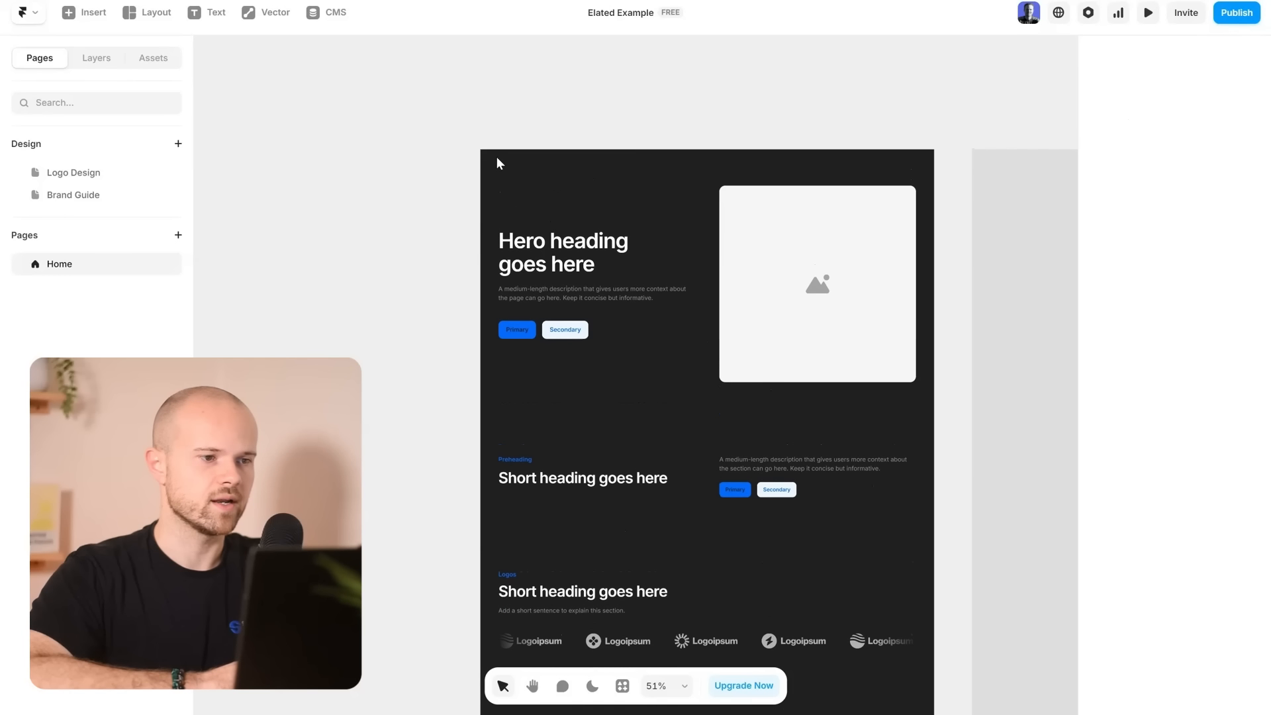
pyautogui.click(1148, 19)
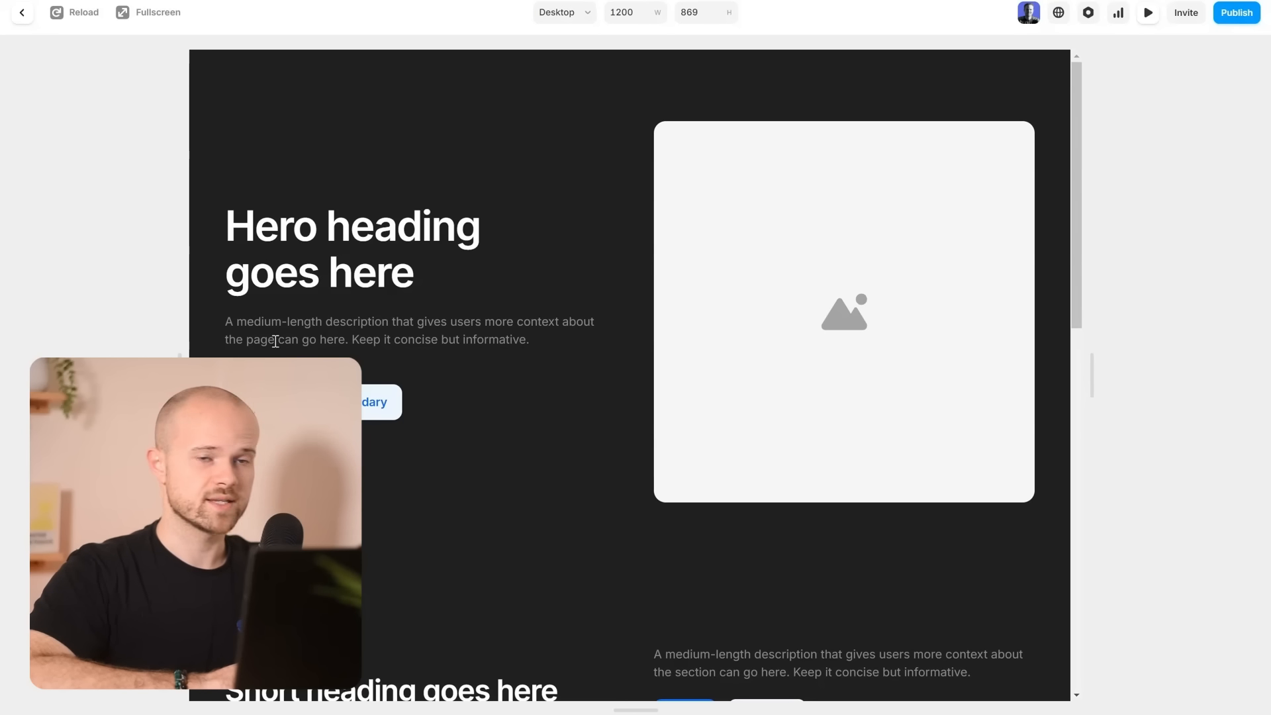
pyautogui.scroll(-1, 269, 357)
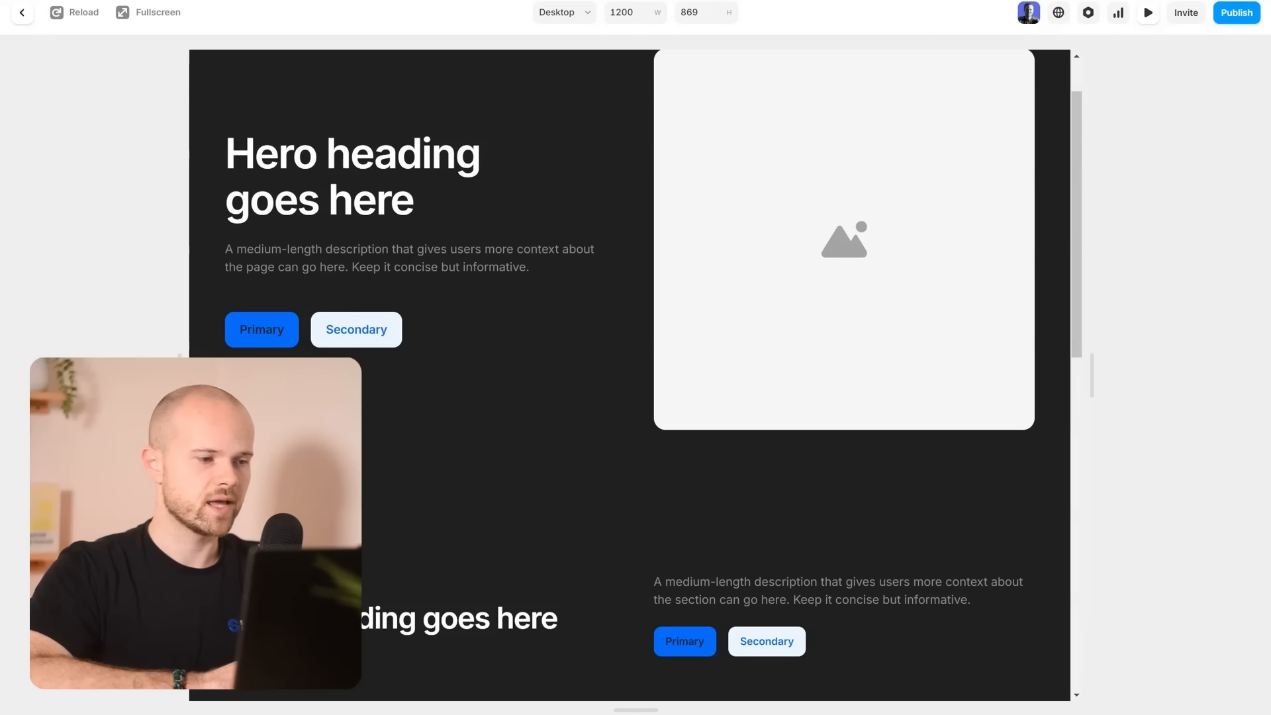
pyautogui.press('Escape')
# Try a green 13E800 hover colour on the hero's Primary button and check it in the Desktop preview.
pyautogui.click(518, 330)
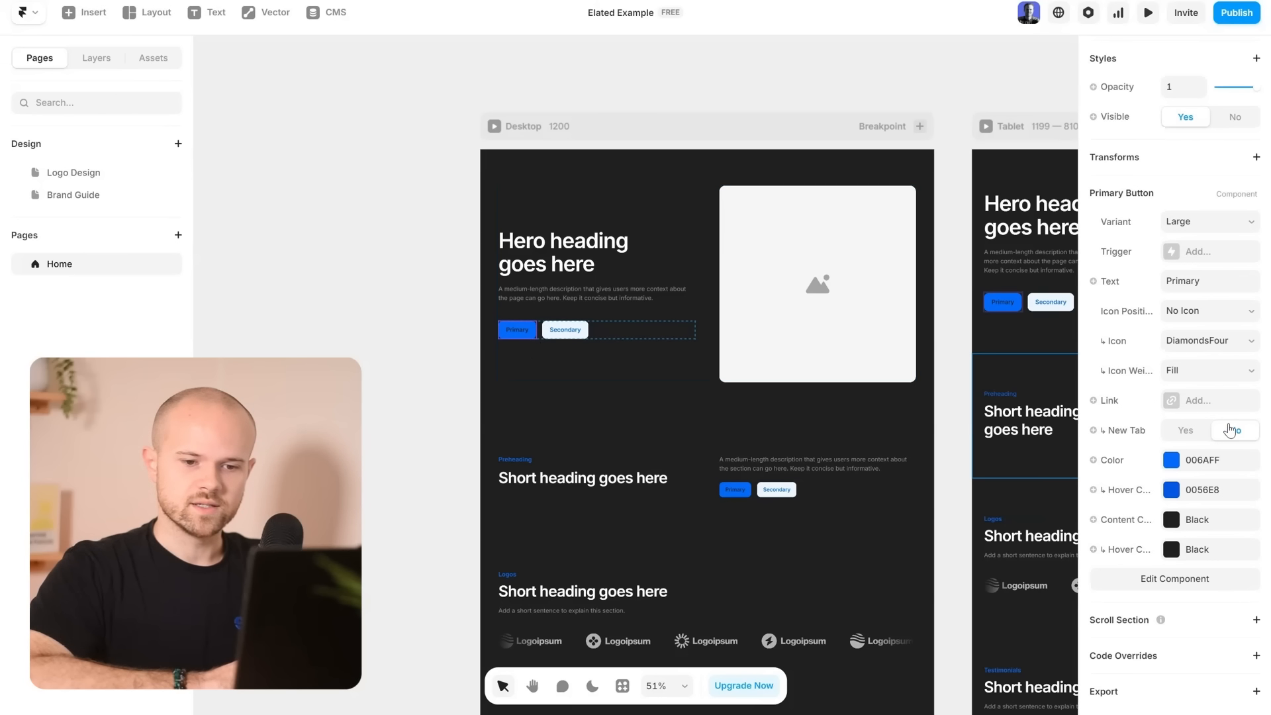
pyautogui.click(1189, 493)
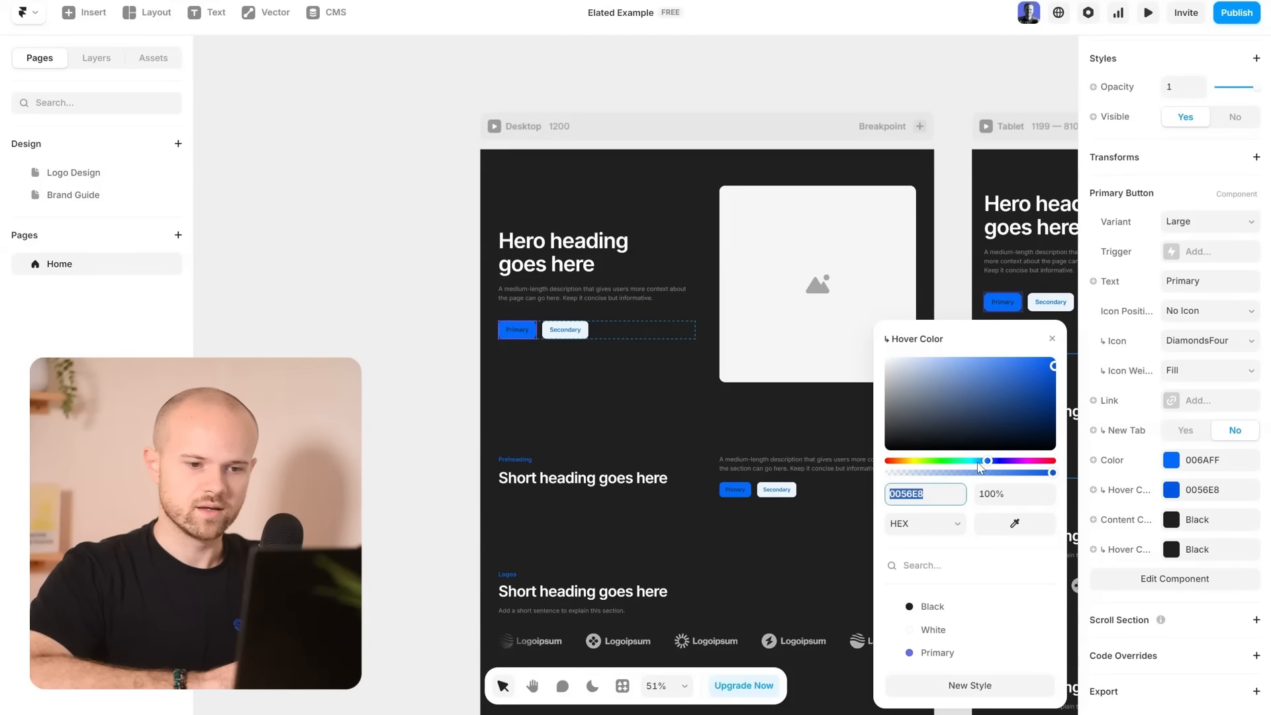
pyautogui.moveTo(979, 466); pyautogui.dragTo(941, 468)
pyautogui.click(491, 108)
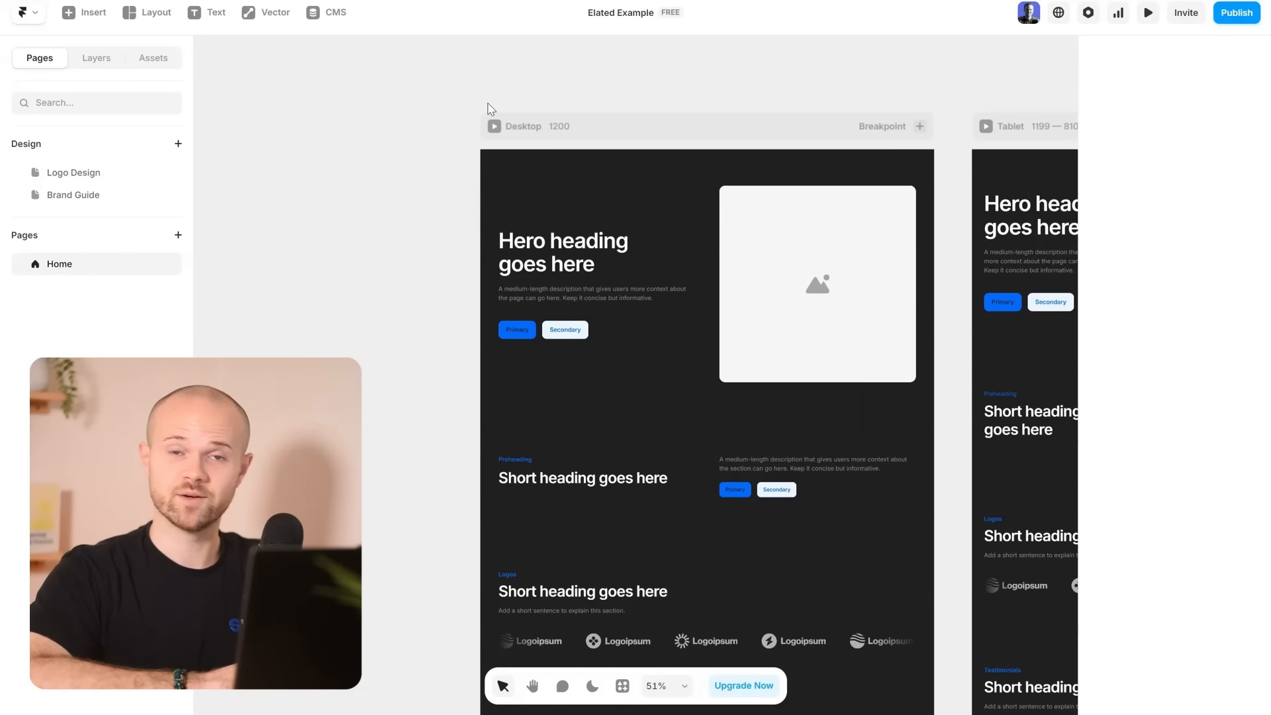
pyautogui.click(494, 126)
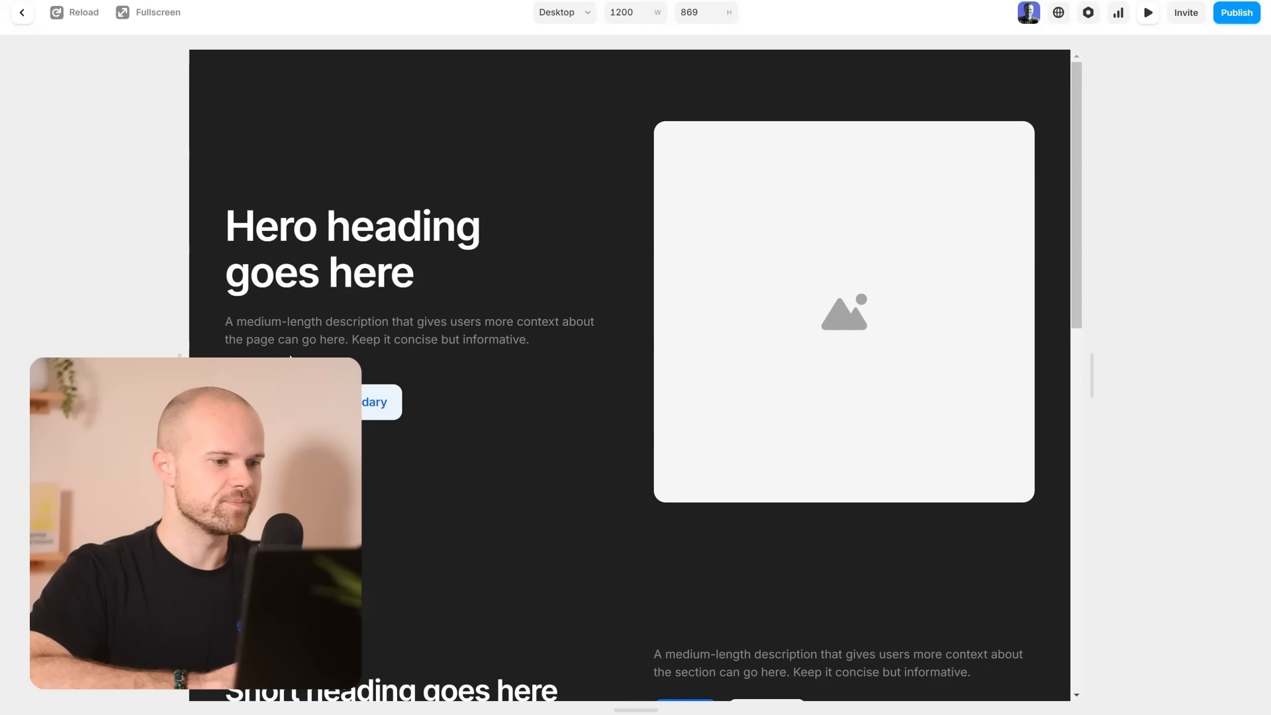
pyautogui.click(20, 15)
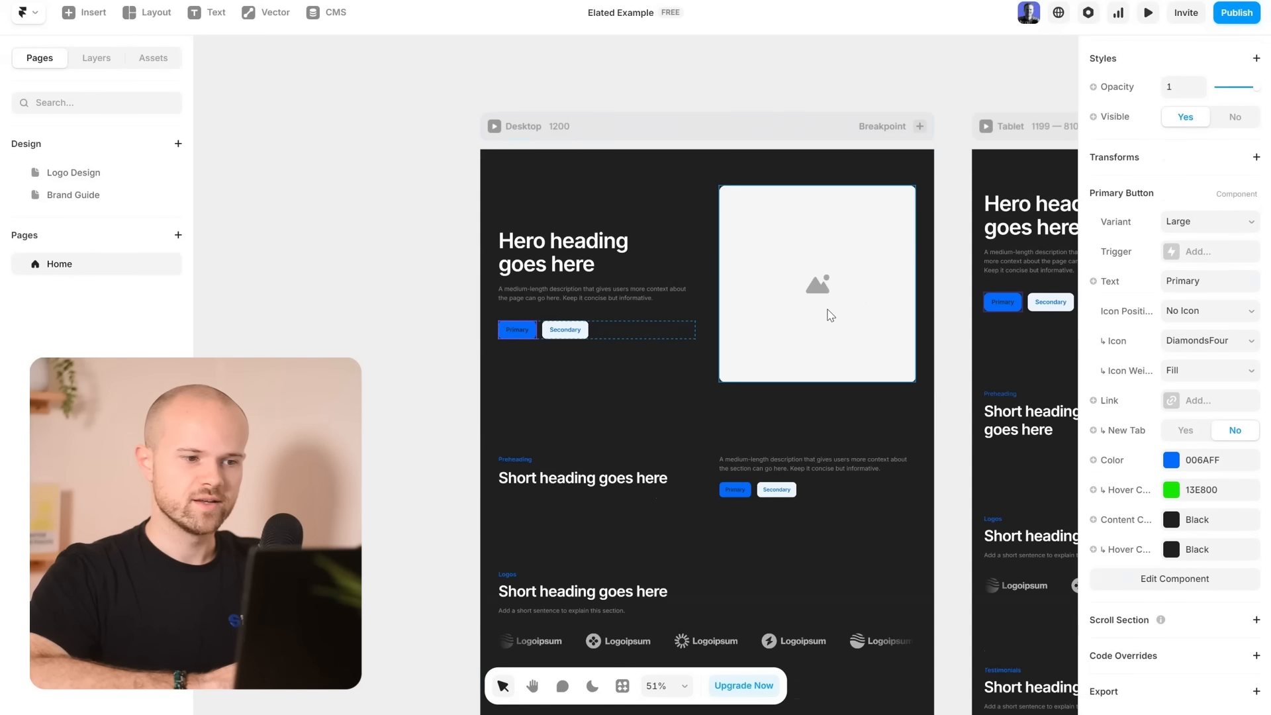
pyautogui.click(471, 292)
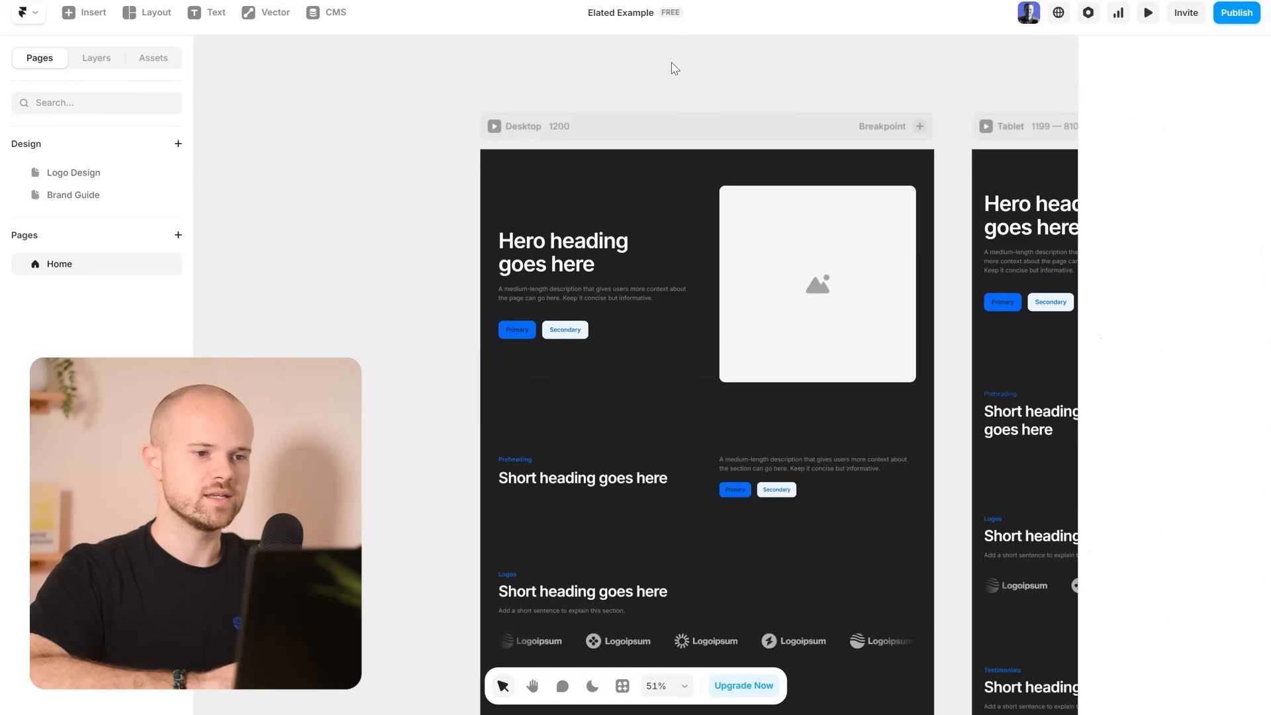
# Replace both blues, 006AFF and 0056E8, in the Desktop selection colours with the Primary colour style.
pyautogui.click(694, 125)
pyautogui.click(1224, 595)
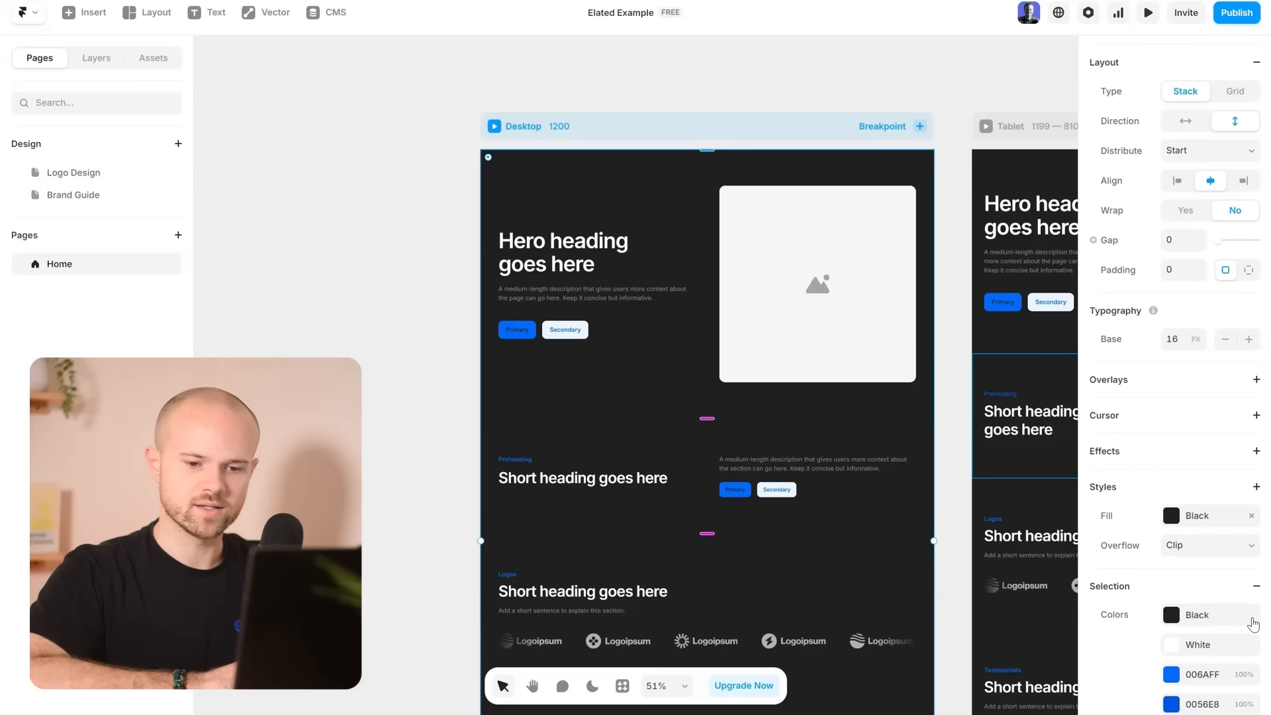
pyautogui.scroll(-4, 1250, 616)
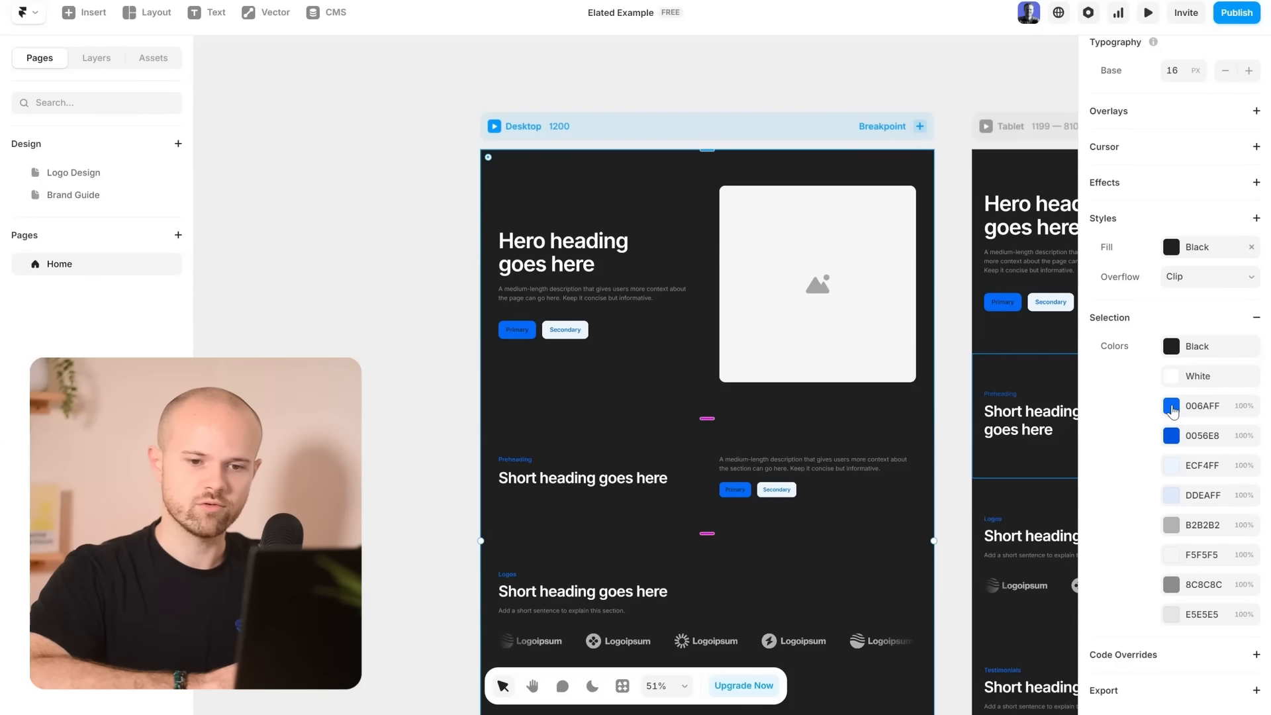
pyautogui.click(1172, 408)
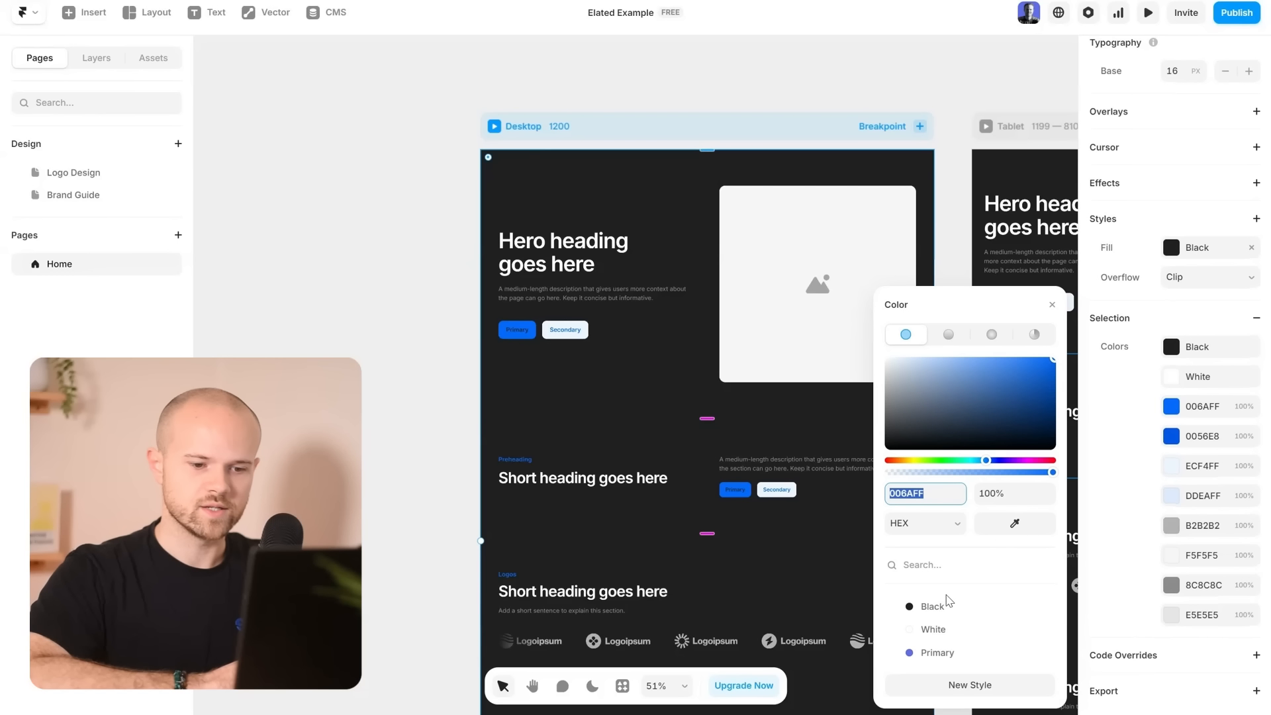
pyautogui.click(938, 653)
pyautogui.click(1177, 438)
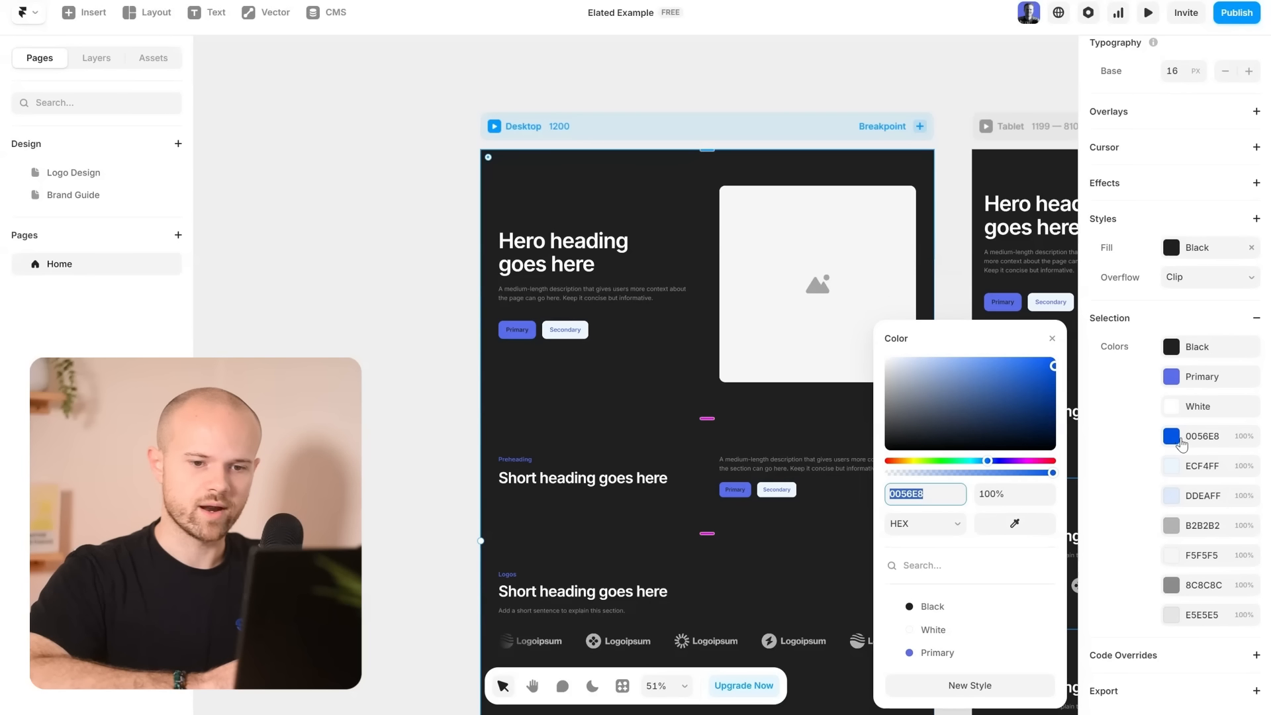
pyautogui.click(938, 654)
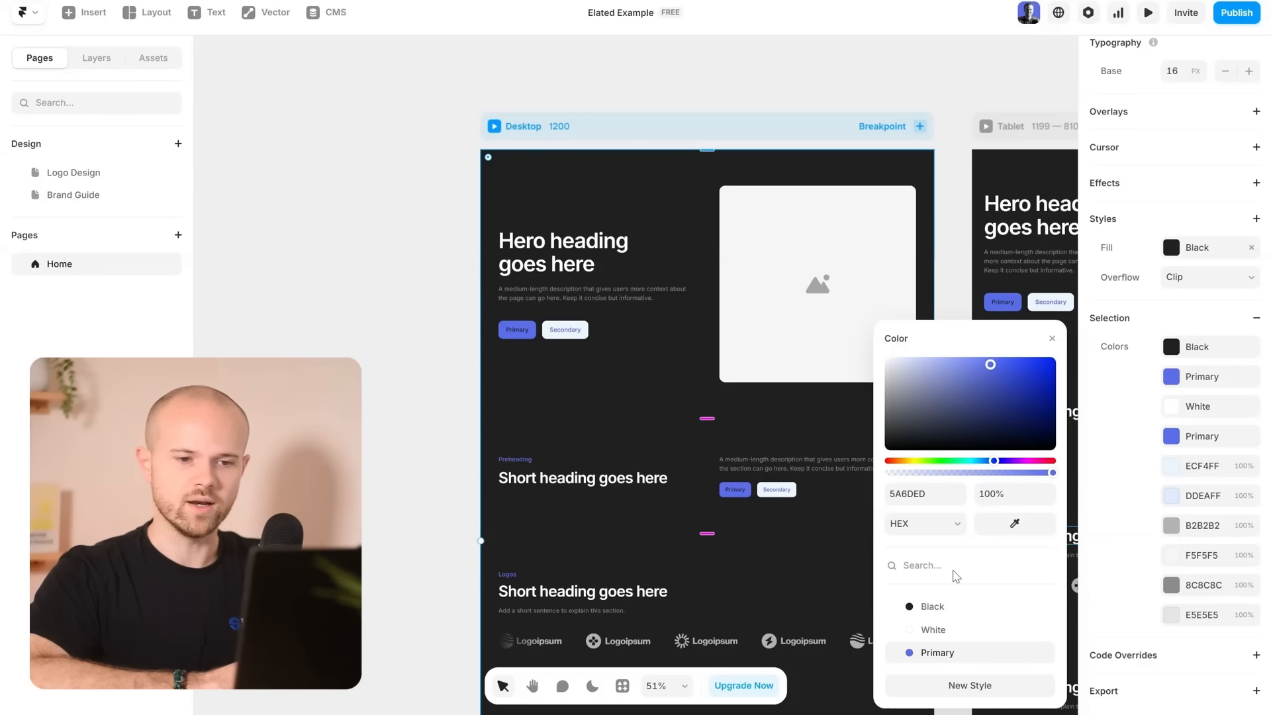
pyautogui.click(1051, 339)
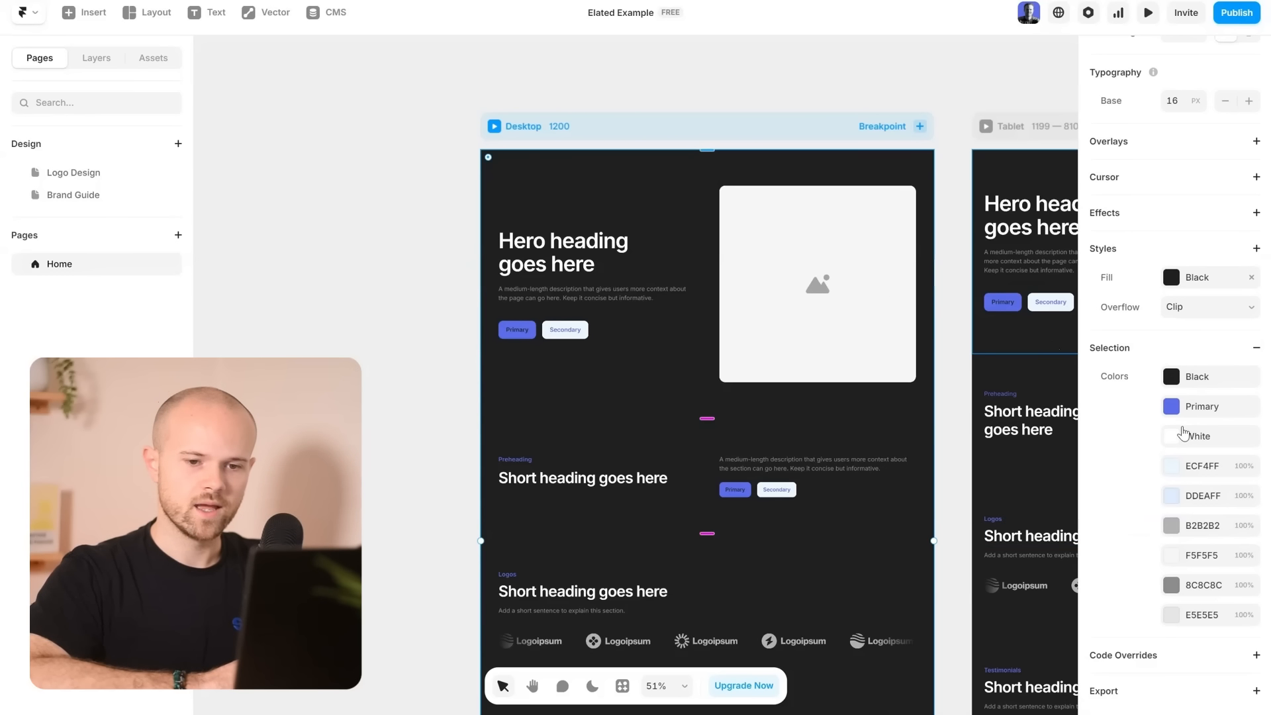
# Test the ECF4FF secondary button colour in red CF2727 to identify it, and assign it the Primary colour style.
pyautogui.scroll(-5, 845, 443)
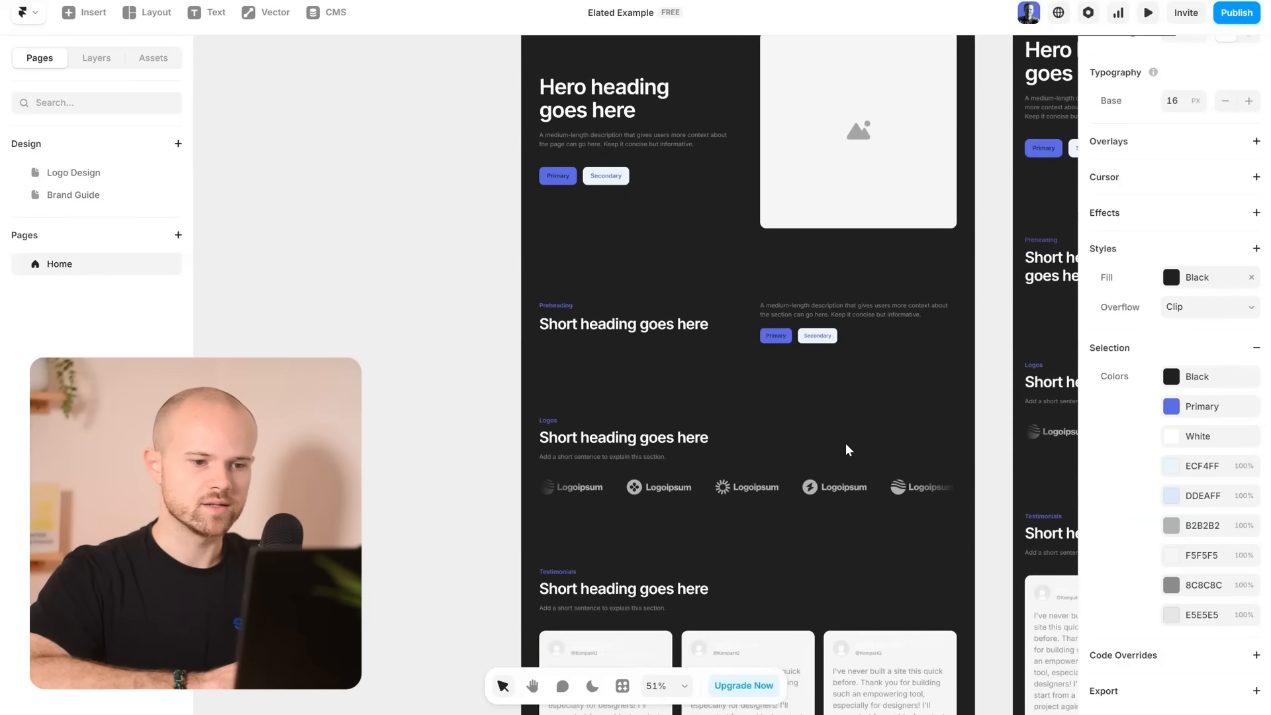
pyautogui.scroll(-3, 844, 443)
pyautogui.click(1194, 472)
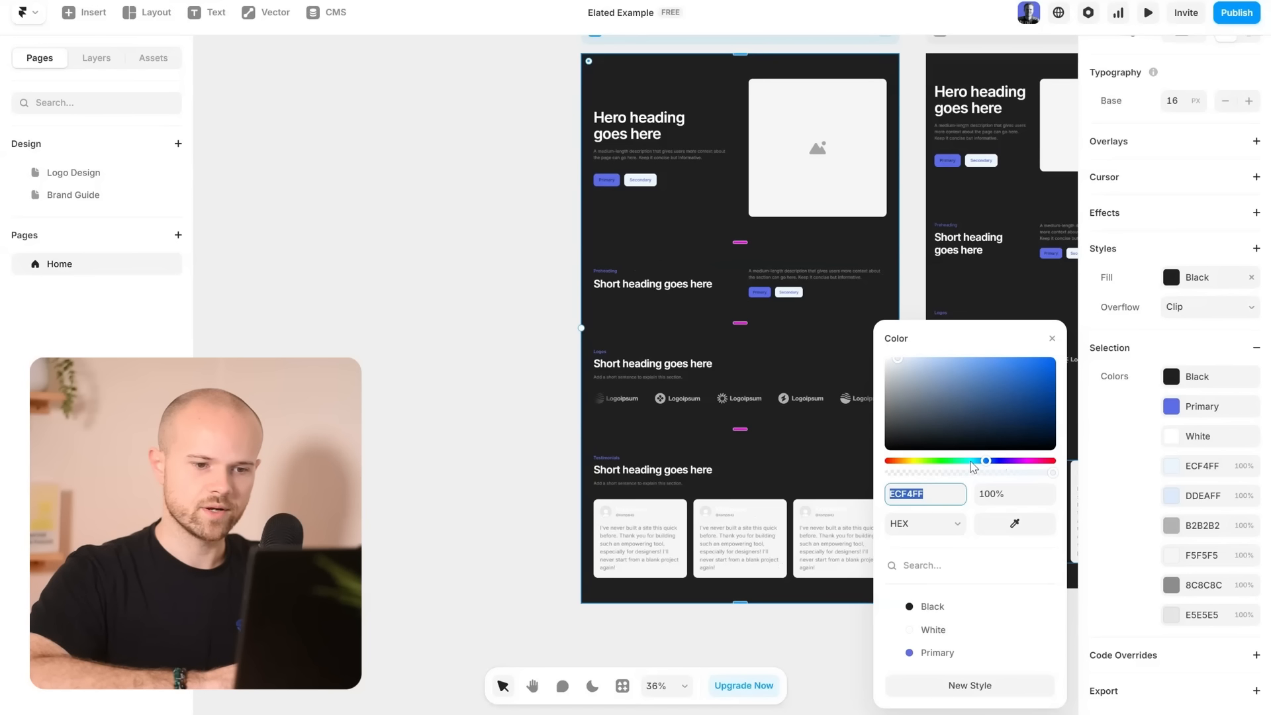
pyautogui.moveTo(973, 461)
pyautogui.mouseDown()
pyautogui.moveTo(888, 460)
pyautogui.moveTo(925, 420)
pyautogui.moveTo(1012, 371)
pyautogui.moveTo(890, 438)
pyautogui.moveTo(1022, 375)
pyautogui.mouseUp()
pyautogui.hscroll(5, 725, 411)
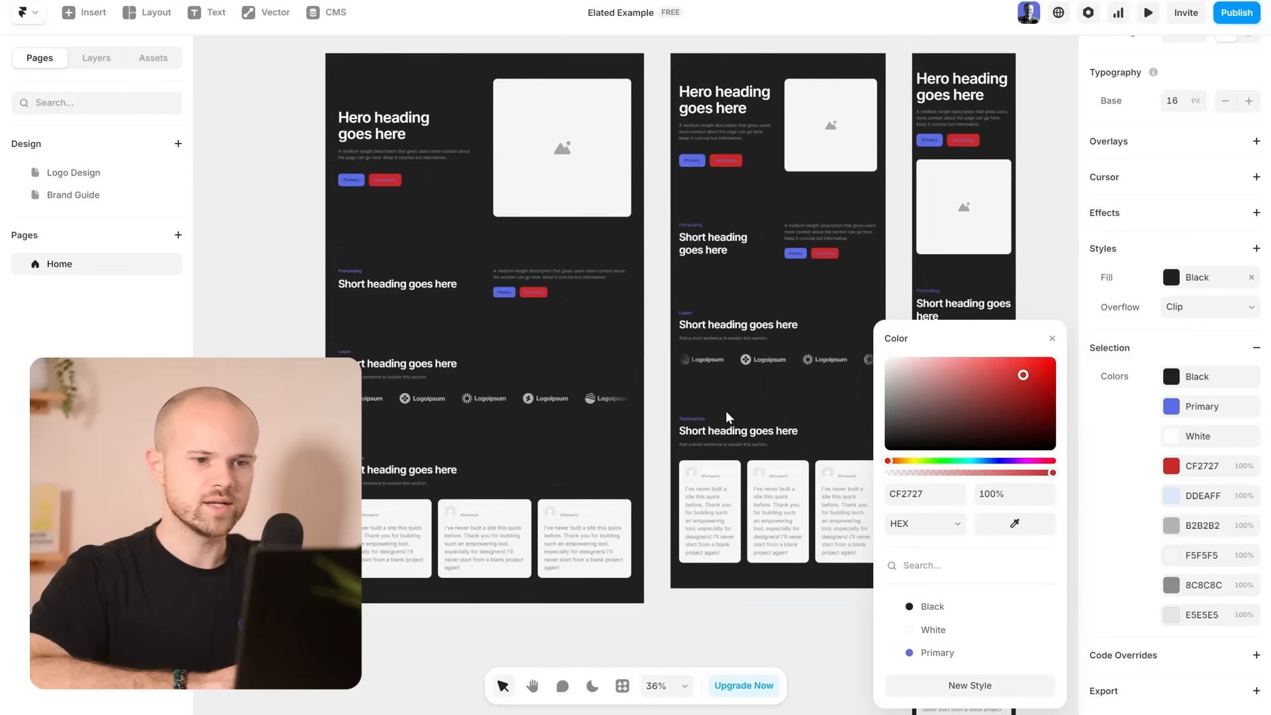
pyautogui.hscroll(-5, 726, 410)
pyautogui.scroll(2, 726, 411)
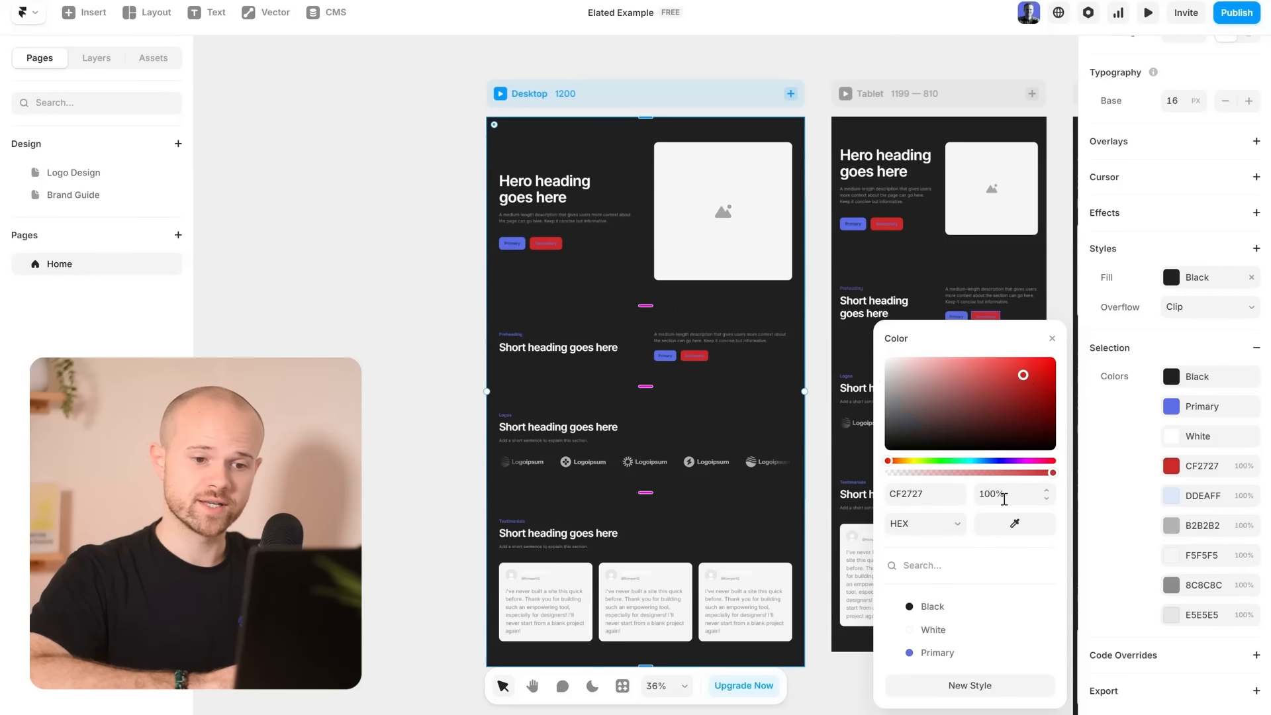
pyautogui.click(937, 653)
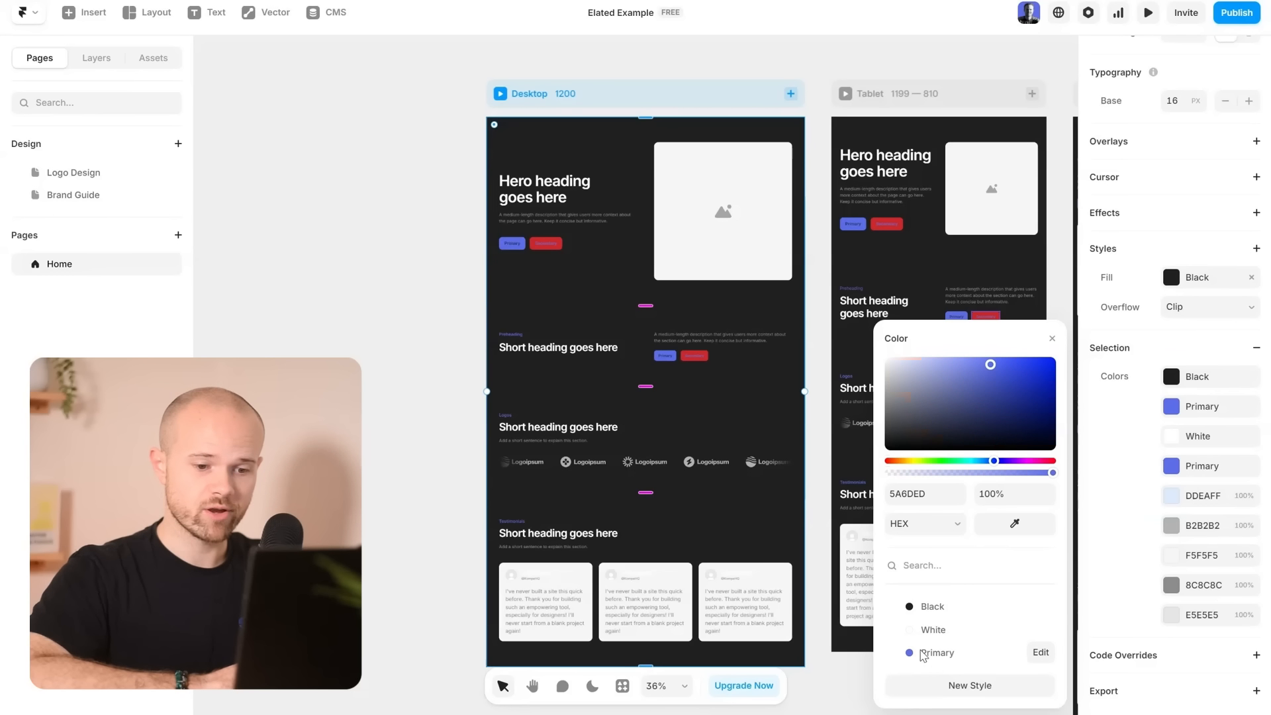
# Darken the secondary button colour in the Desktop selection colours from the Primary shade to 232A57.
pyautogui.moveTo(992, 367); pyautogui.dragTo(990, 421)
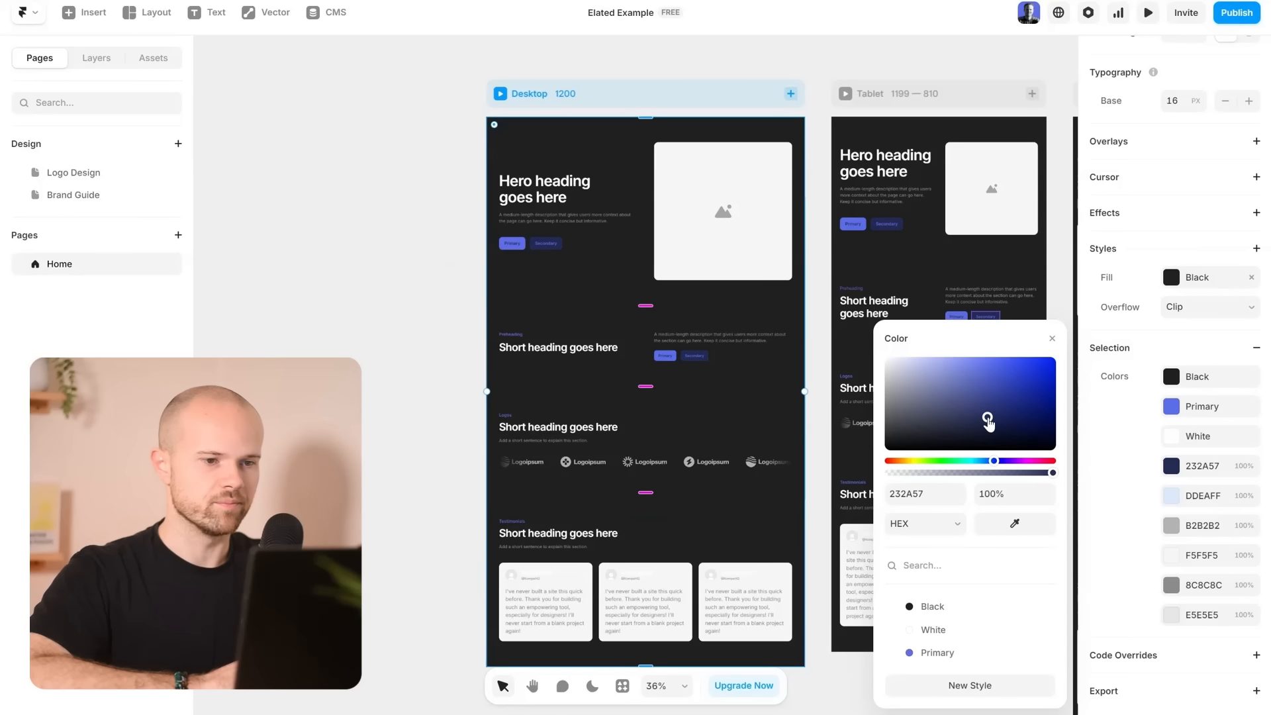
pyautogui.click(1051, 339)
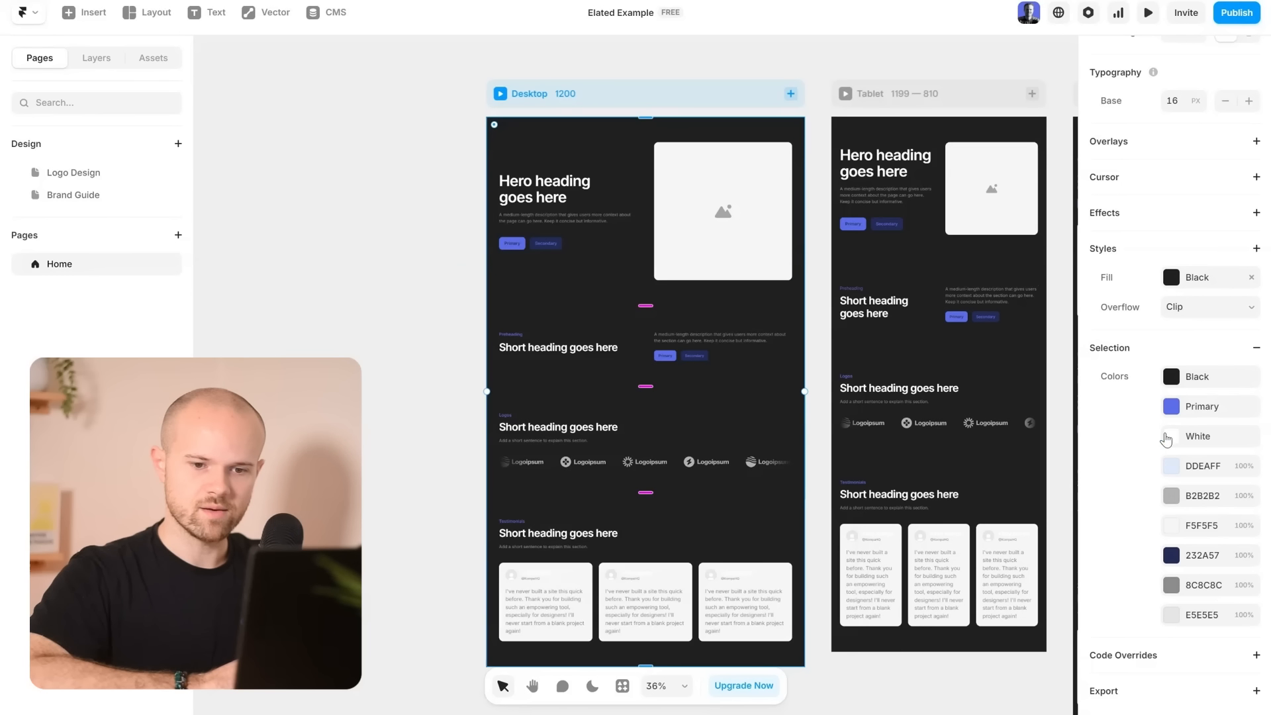
# Test the DDEAFF selection colour in red FF0000 and check the hero's secondary button hover in the Desktop preview.
pyautogui.click(1170, 466)
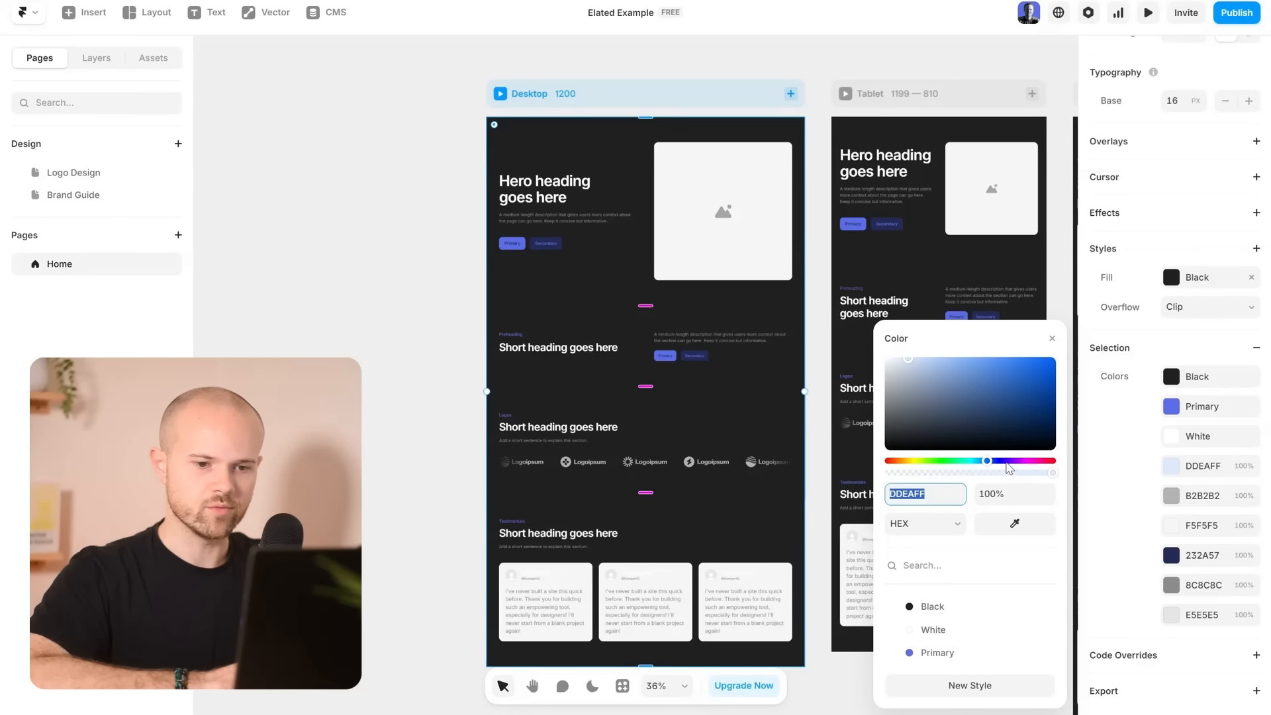
pyautogui.moveTo(1009, 468); pyautogui.dragTo(887, 462)
pyautogui.moveTo(998, 397); pyautogui.dragTo(1054, 358)
pyautogui.scroll(-3, 696, 414)
pyautogui.hscroll(-3, 696, 417)
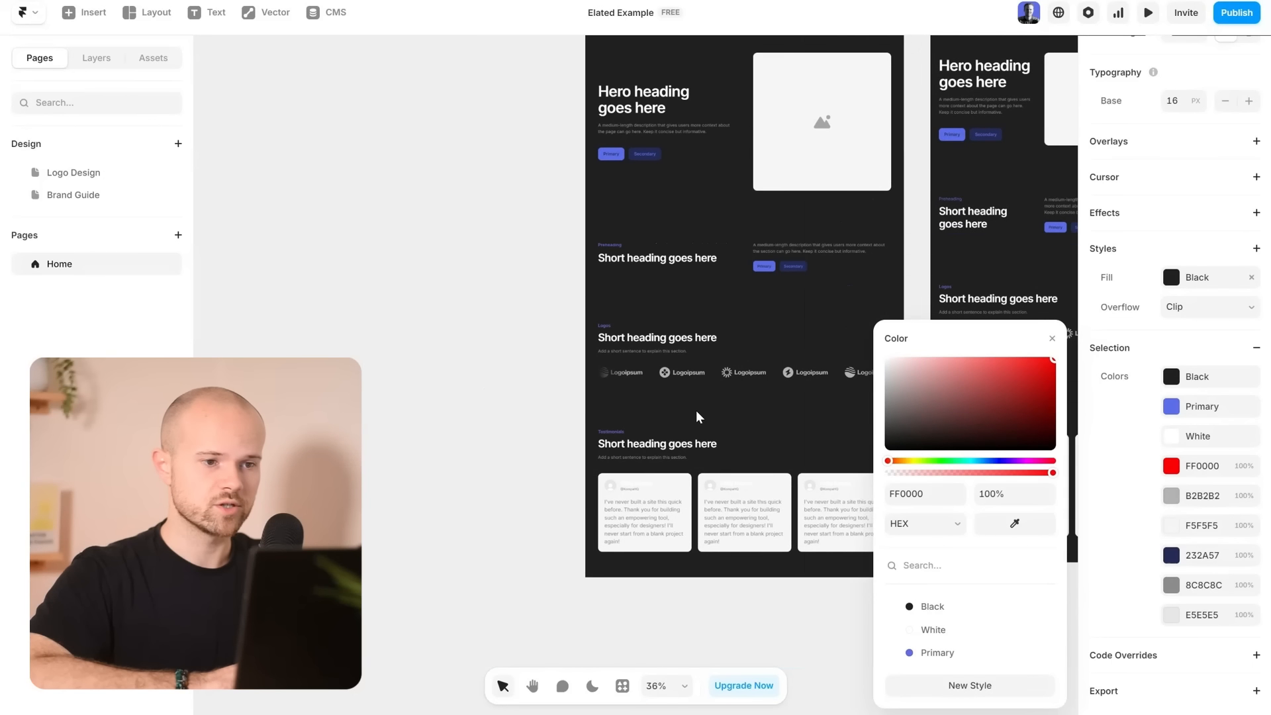
pyautogui.scroll(-1, 697, 412)
pyautogui.scroll(1, 696, 412)
pyautogui.hscroll(1, 696, 412)
pyautogui.scroll(-1, 696, 412)
pyautogui.scroll(1, 696, 412)
pyautogui.click(641, 370)
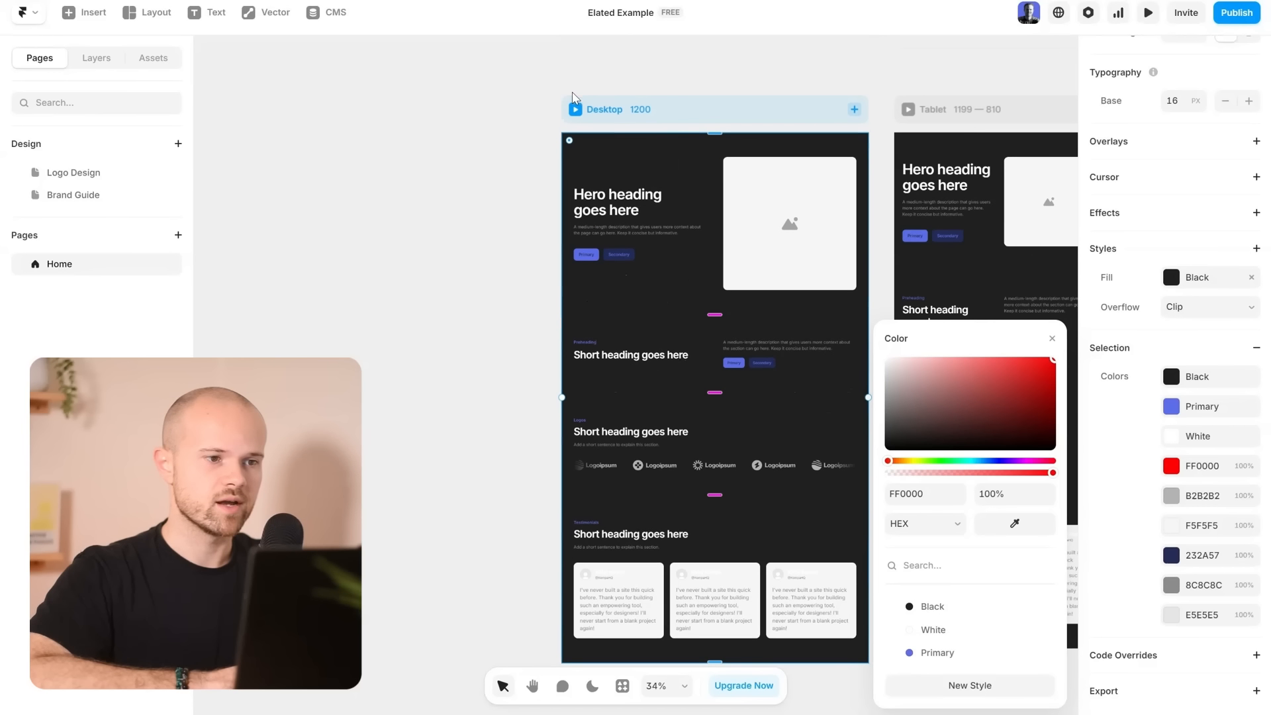
pyautogui.press('super+p')
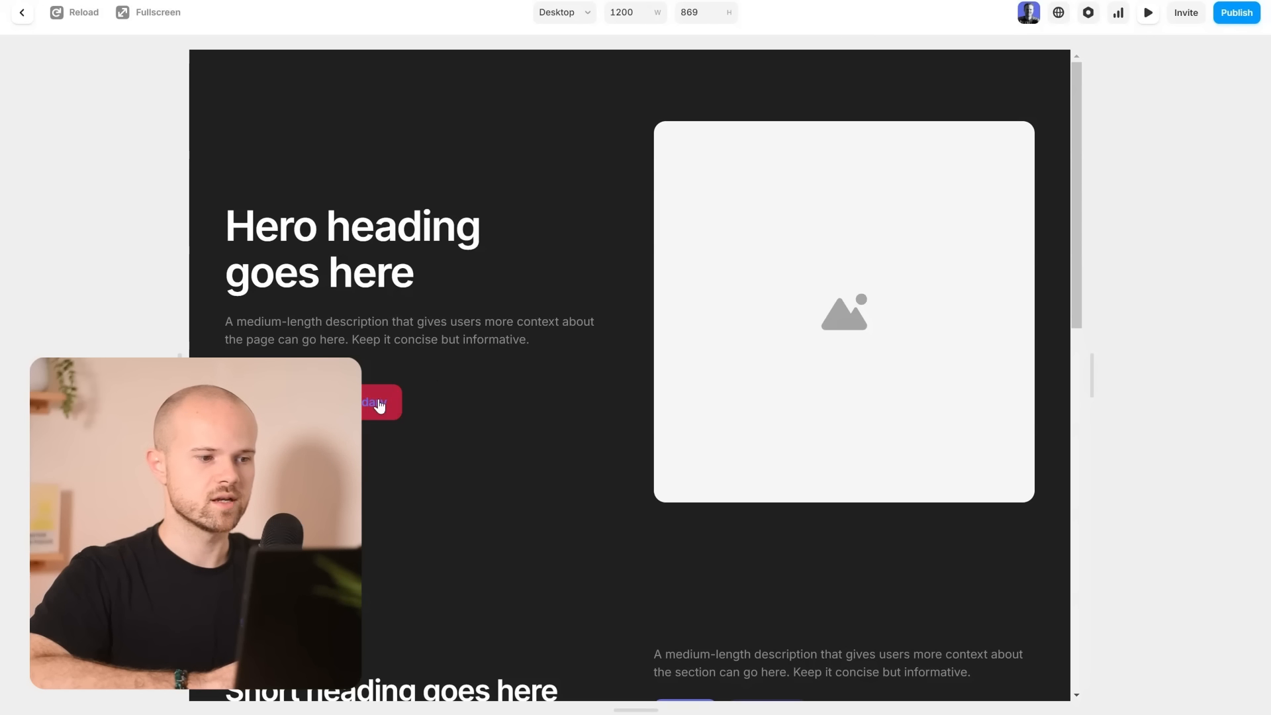
pyautogui.click(21, 12)
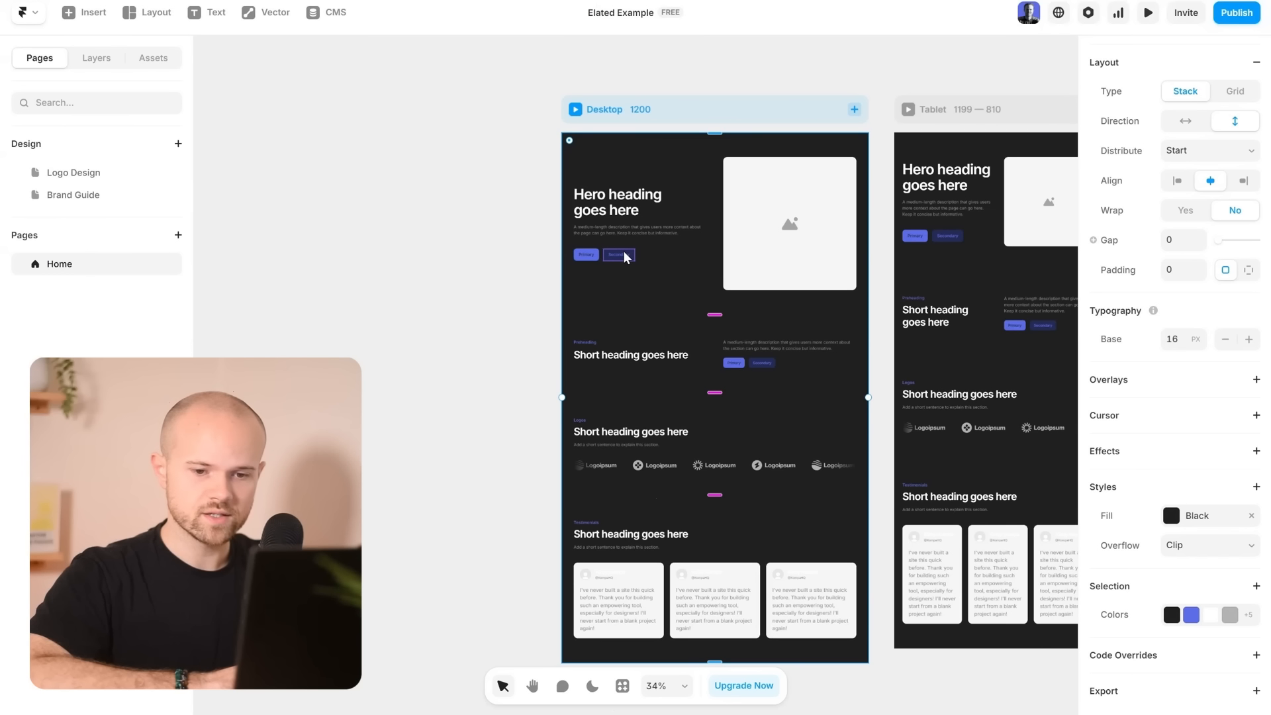
# Replace the red FF0000 secondary hover colour with the Primary colour style and darken it to 232B63.
pyautogui.click(1248, 616)
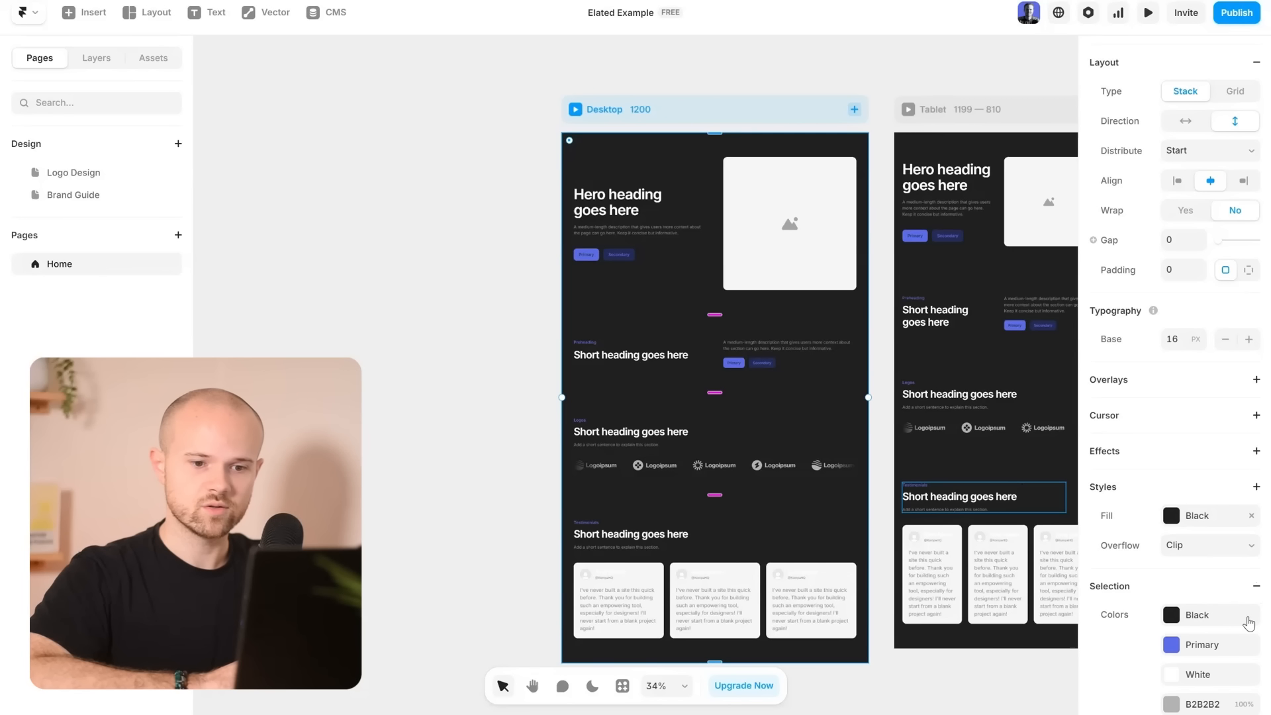
pyautogui.scroll(-3, 1191, 576)
pyautogui.click(1171, 564)
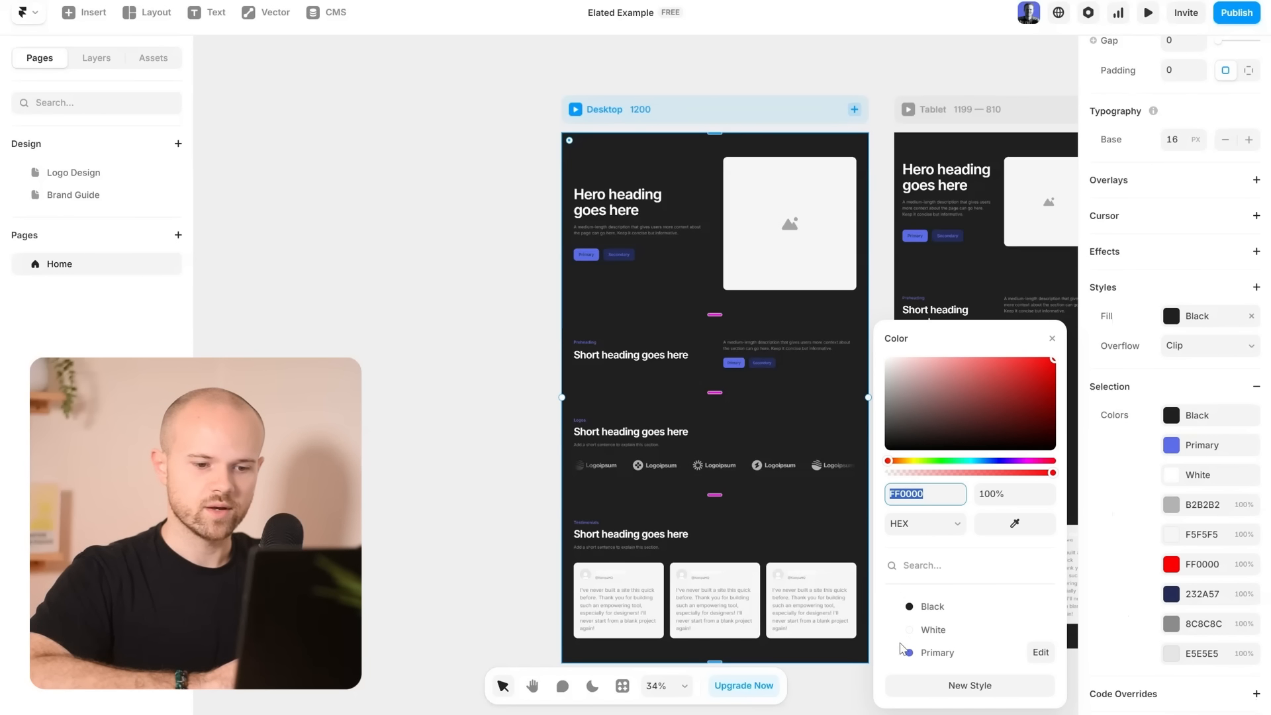
pyautogui.click(933, 653)
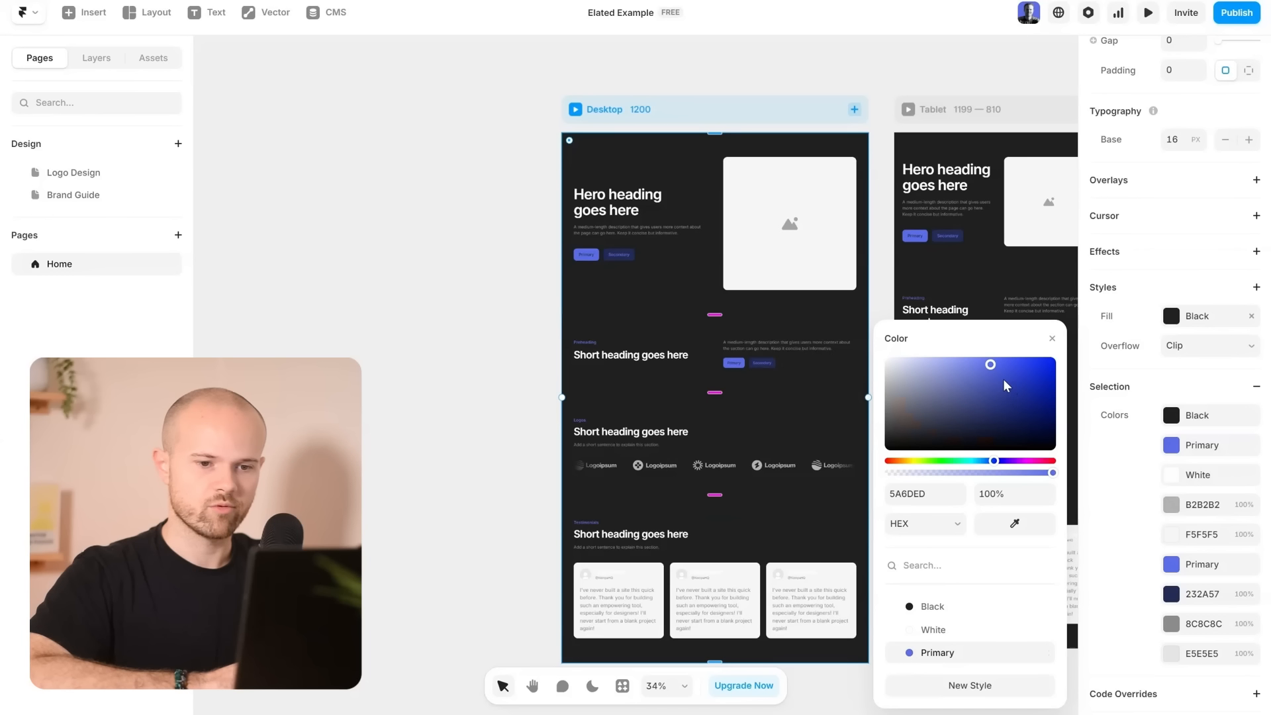
pyautogui.moveTo(1003, 381); pyautogui.dragTo(996, 414)
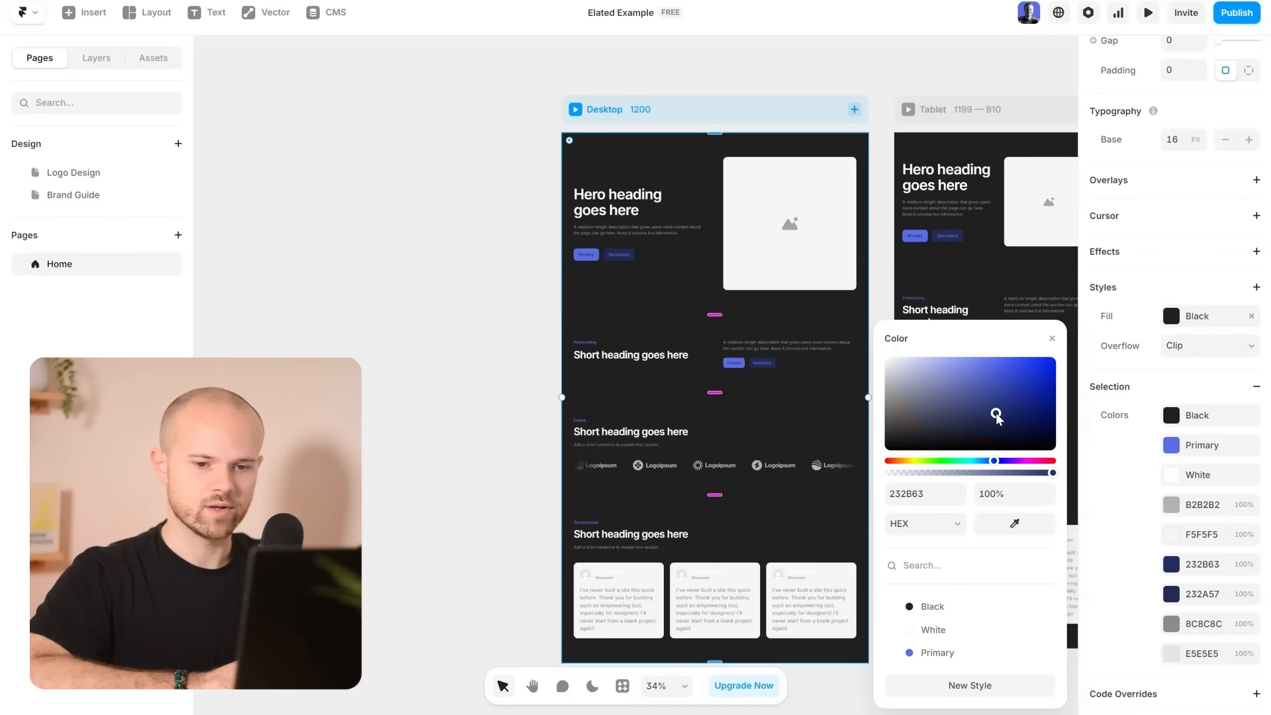
# Match the secondary button's two dark blues by copying 232A57 onto the other one in the selection colours.
pyautogui.click(1171, 594)
pyautogui.click(1173, 567)
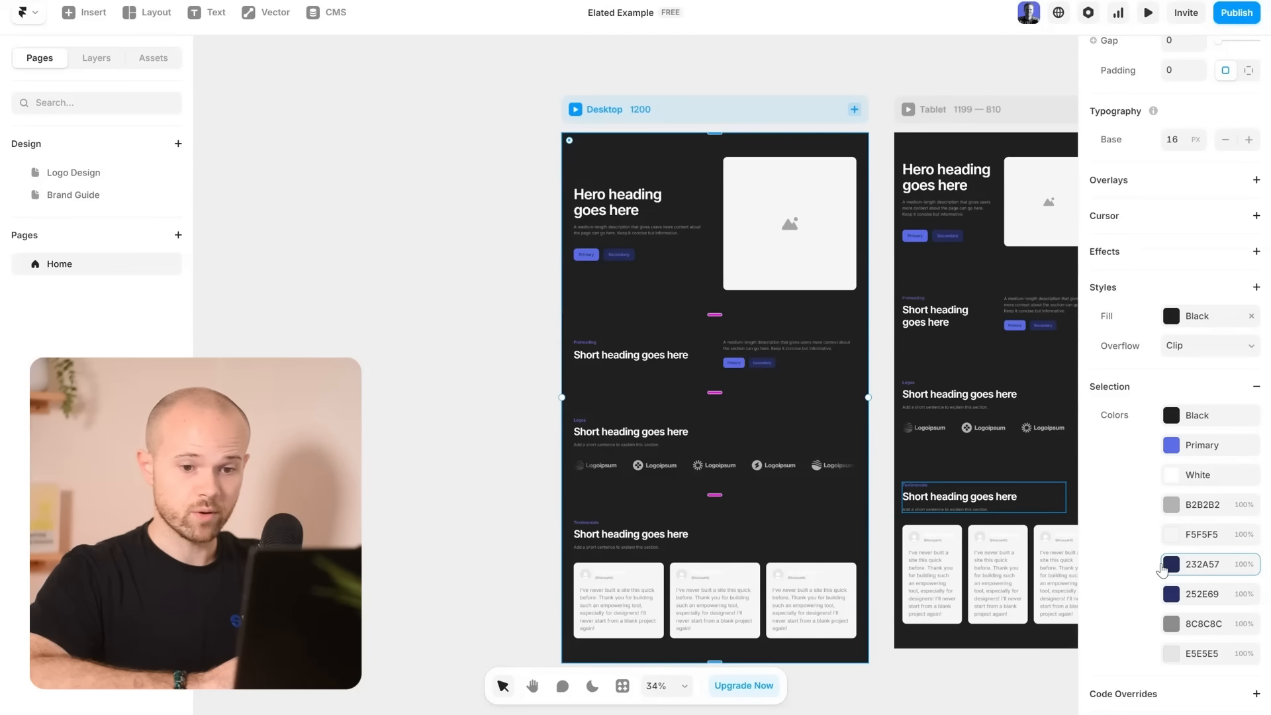
pyautogui.click(1161, 568)
pyautogui.hotkey('ctrl', 'c')
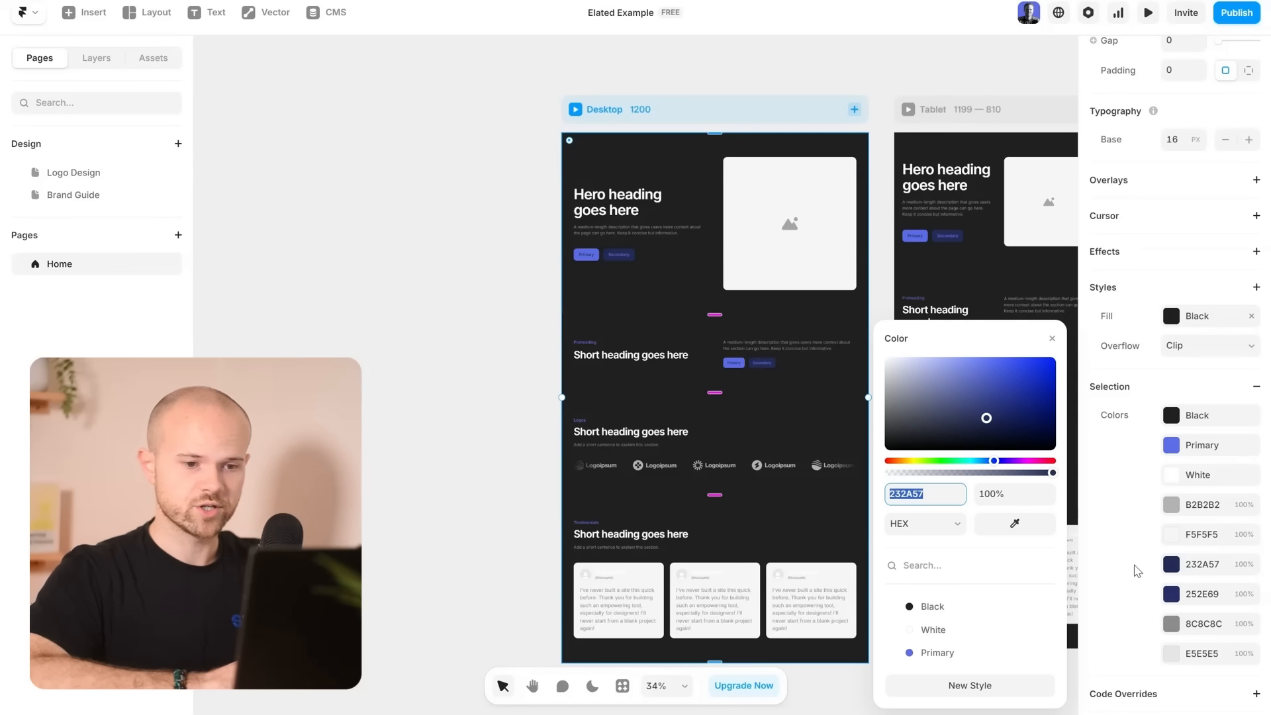
pyautogui.click(1190, 594)
pyautogui.hotkey('ctrl', 'v')
pyautogui.press('Return')
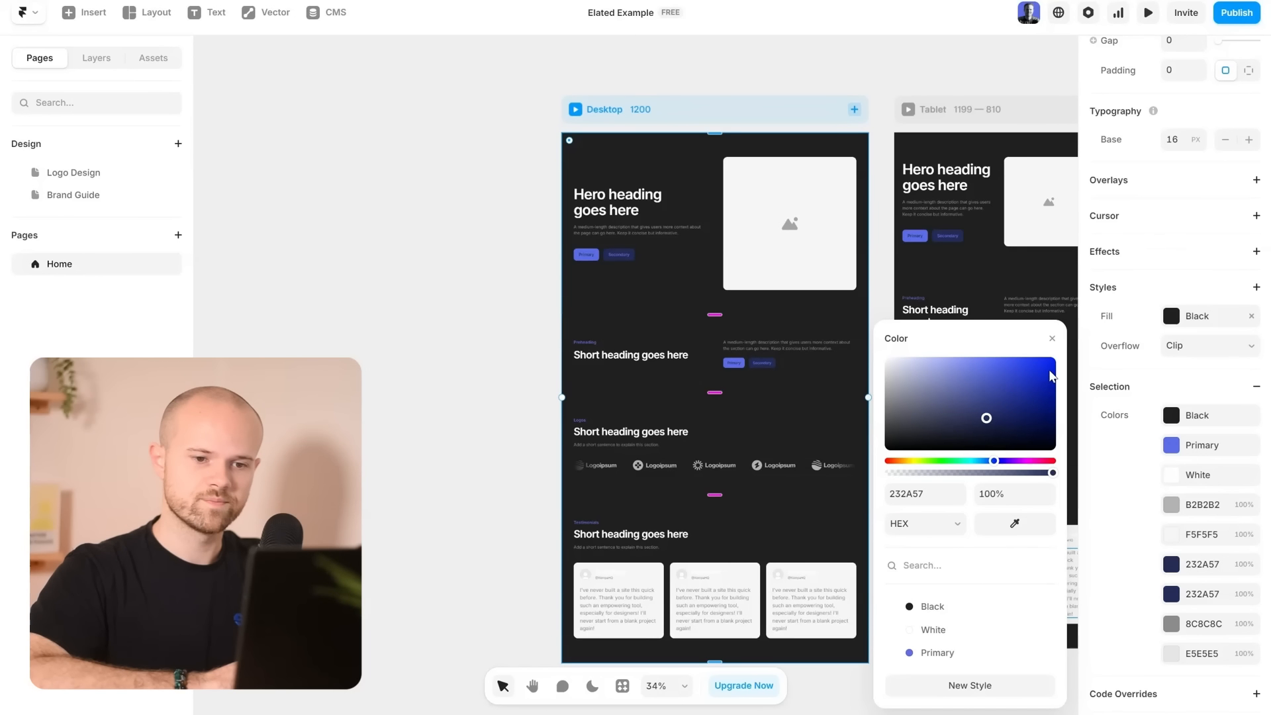
pyautogui.click(1051, 339)
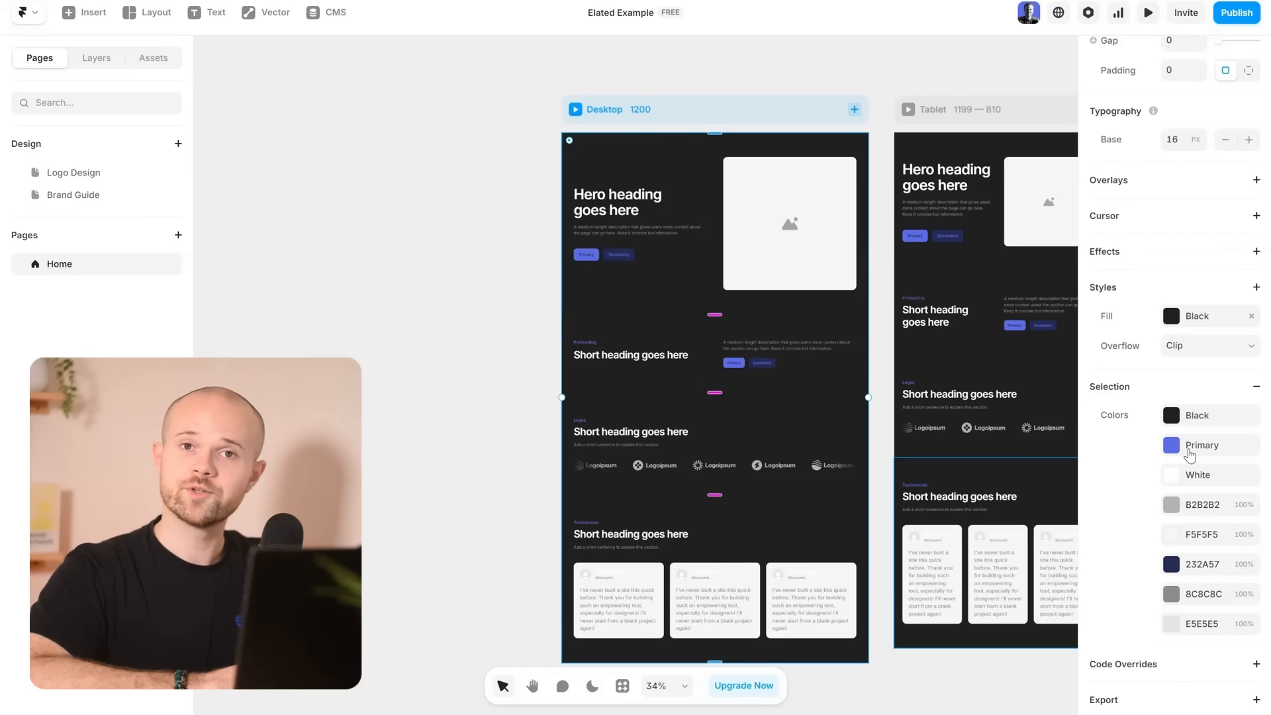
# Lighten the B2B2B2 logo colour to near white and replace the F5F5F5 testimonial card colour with FFFFFF at 5% opacity.
pyautogui.click(1178, 506)
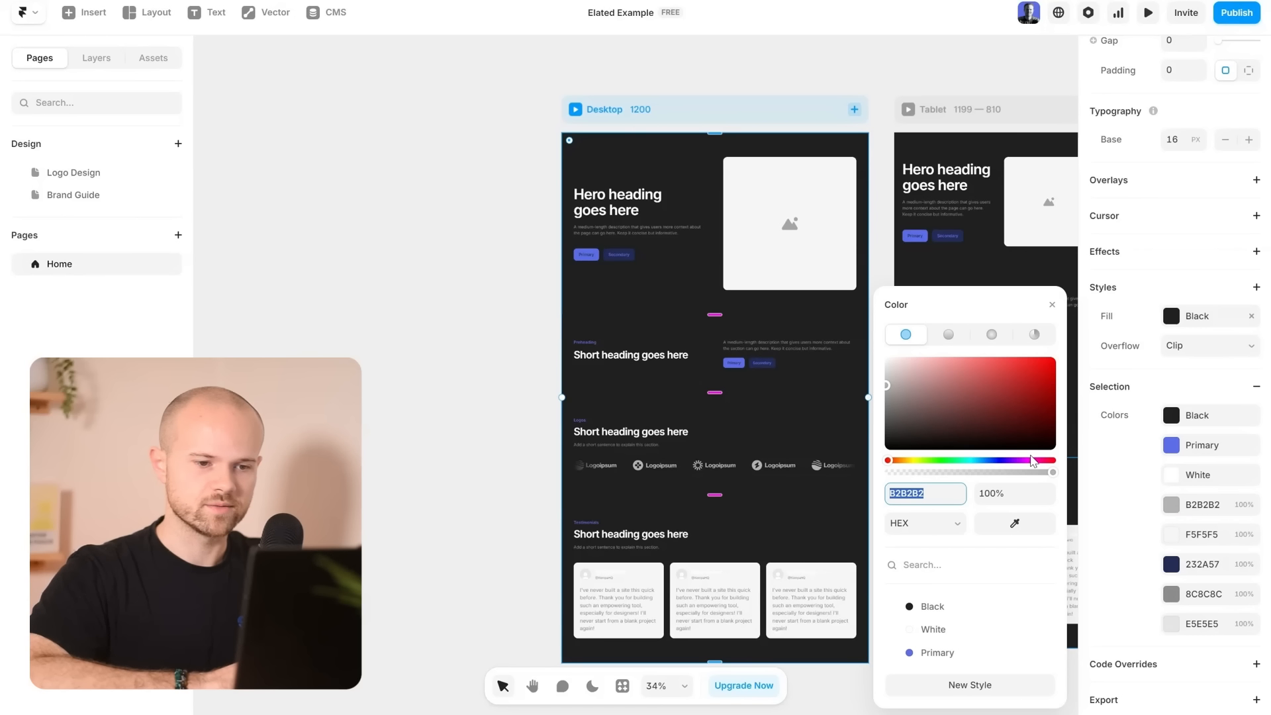
pyautogui.moveTo(886, 385); pyautogui.dragTo(875, 362)
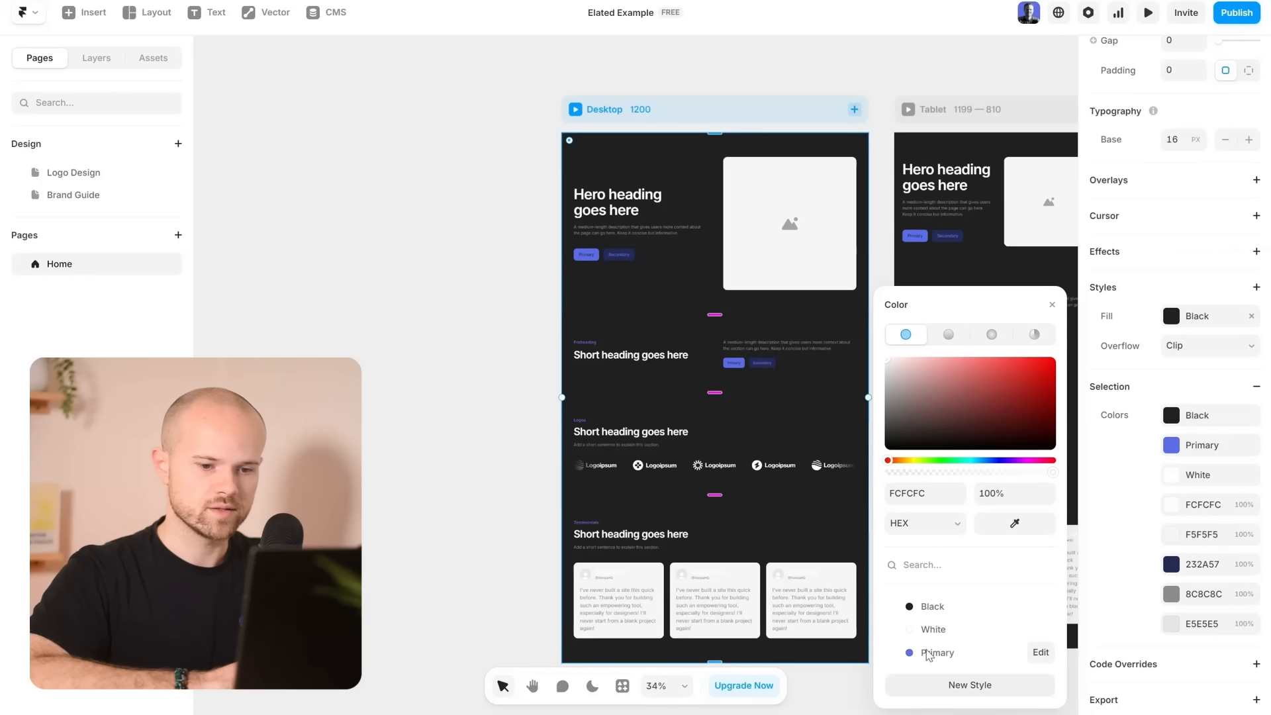
pyautogui.moveTo(992, 391); pyautogui.dragTo(920, 438)
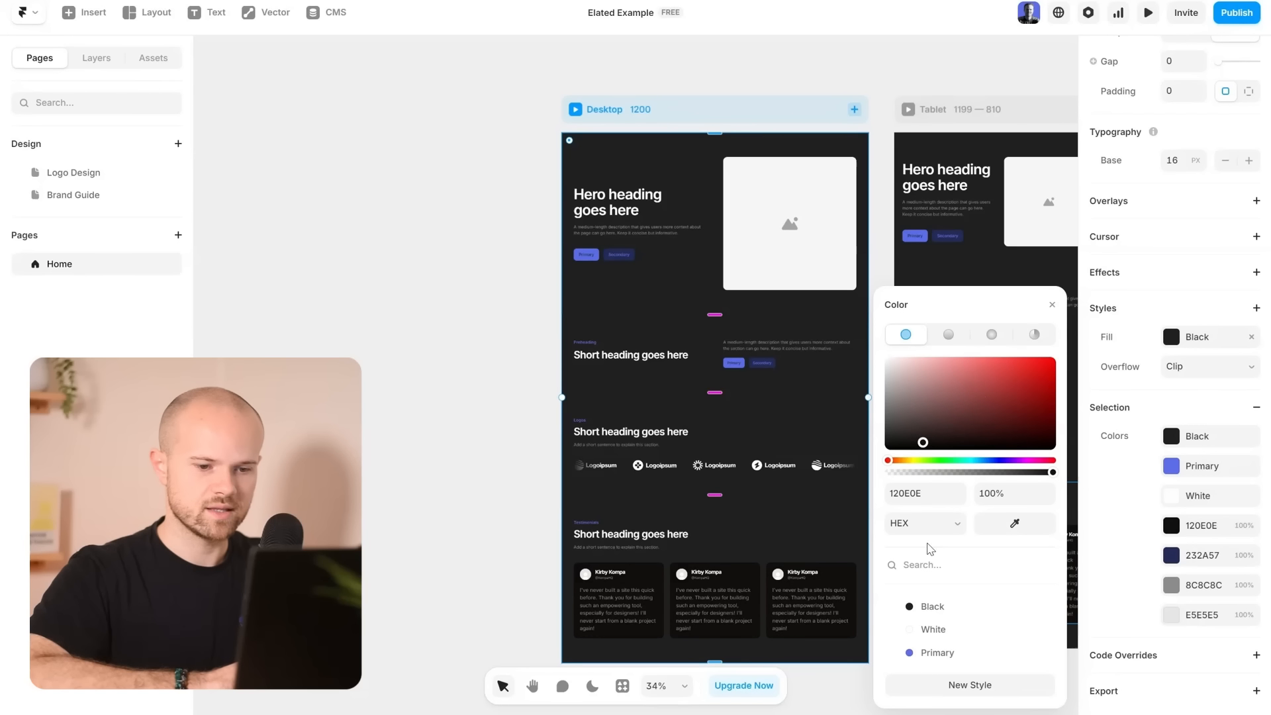
pyautogui.click(930, 629)
pyautogui.click(898, 472)
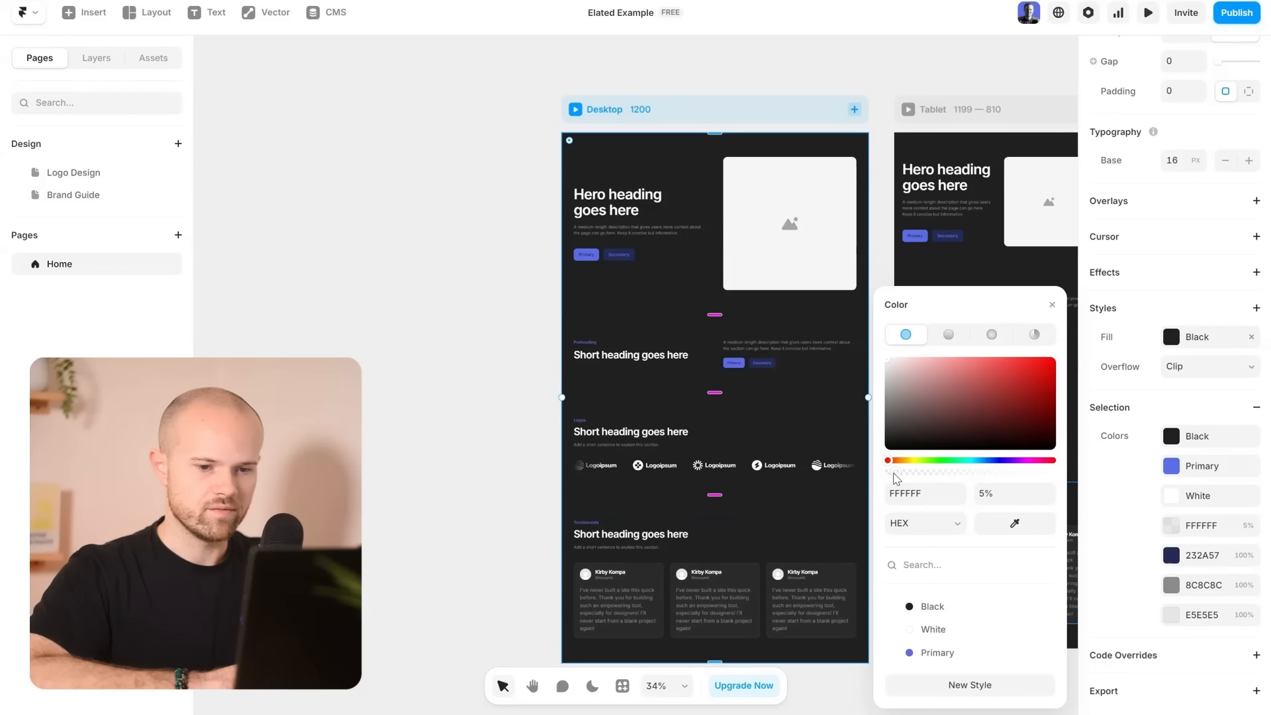
pyautogui.click(783, 308)
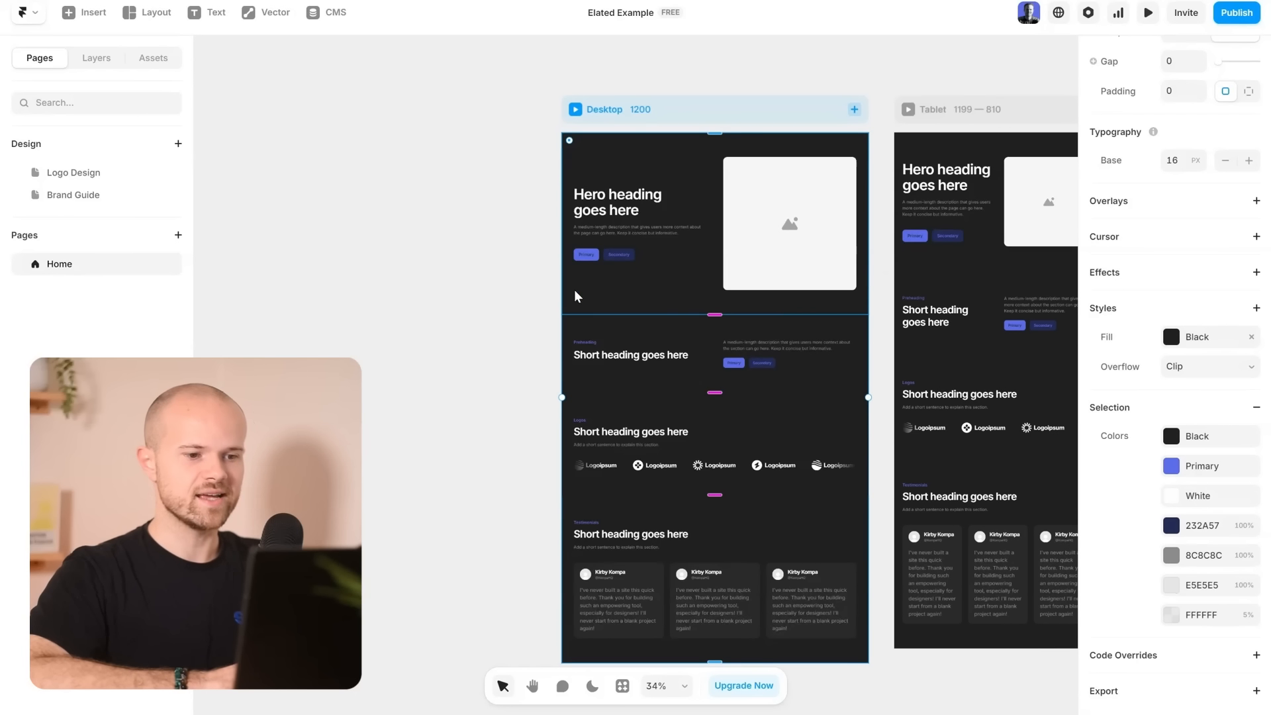
# Review the recoloured sections across the Desktop, Tablet and Phone layouts.
pyautogui.scroll(-1, 506, 286)
pyautogui.scroll(-1, 507, 285)
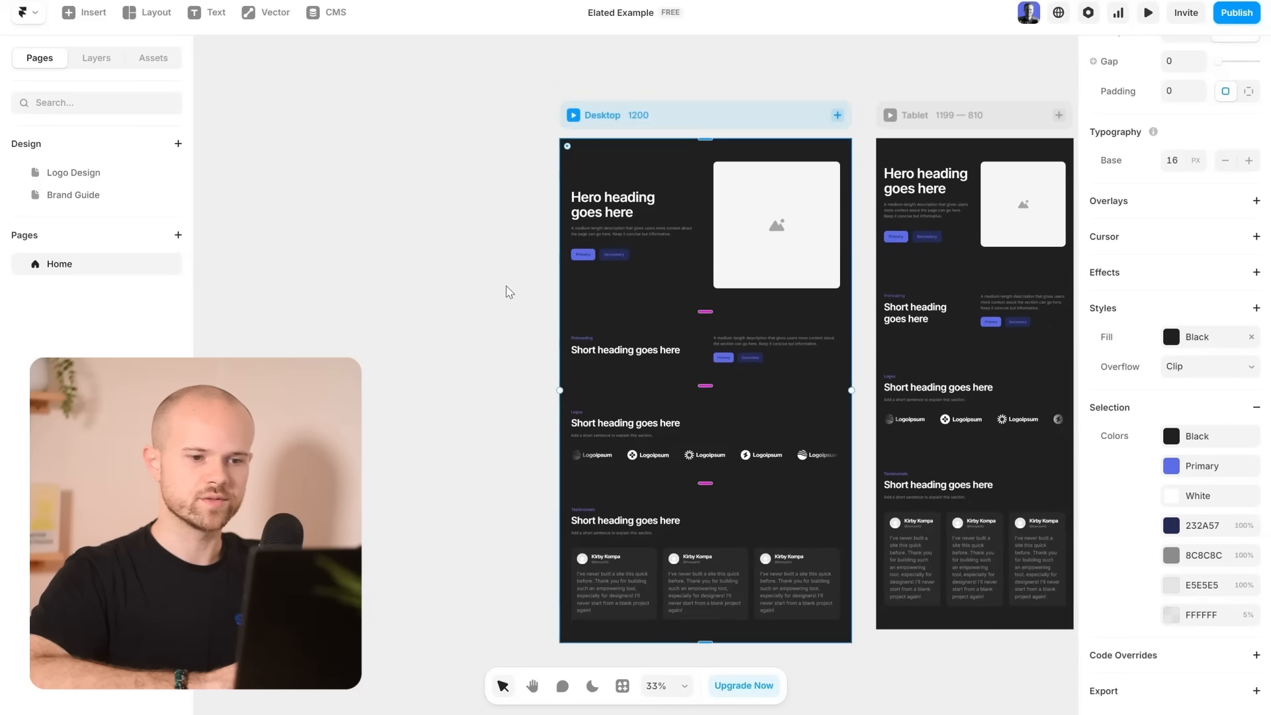
pyautogui.click(506, 286)
pyautogui.hscroll(2, 506, 286)
pyautogui.scroll(-3, 506, 287)
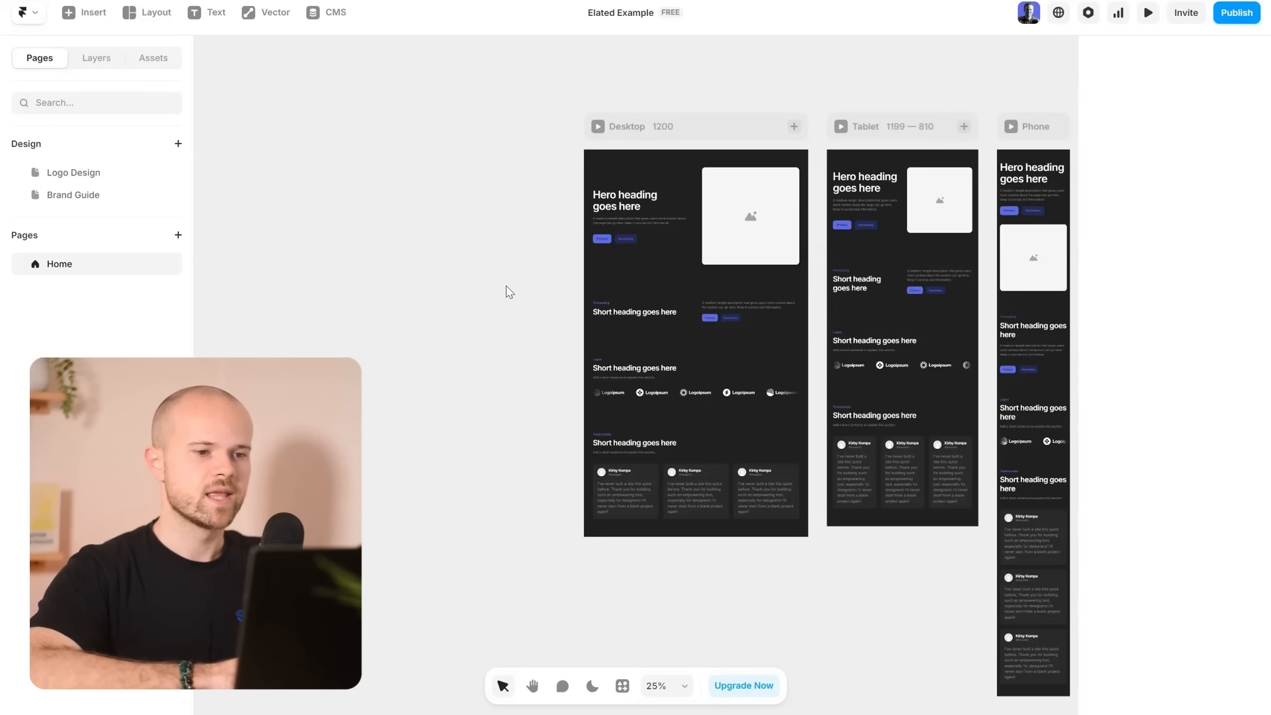
pyautogui.scroll(3, 515, 227)
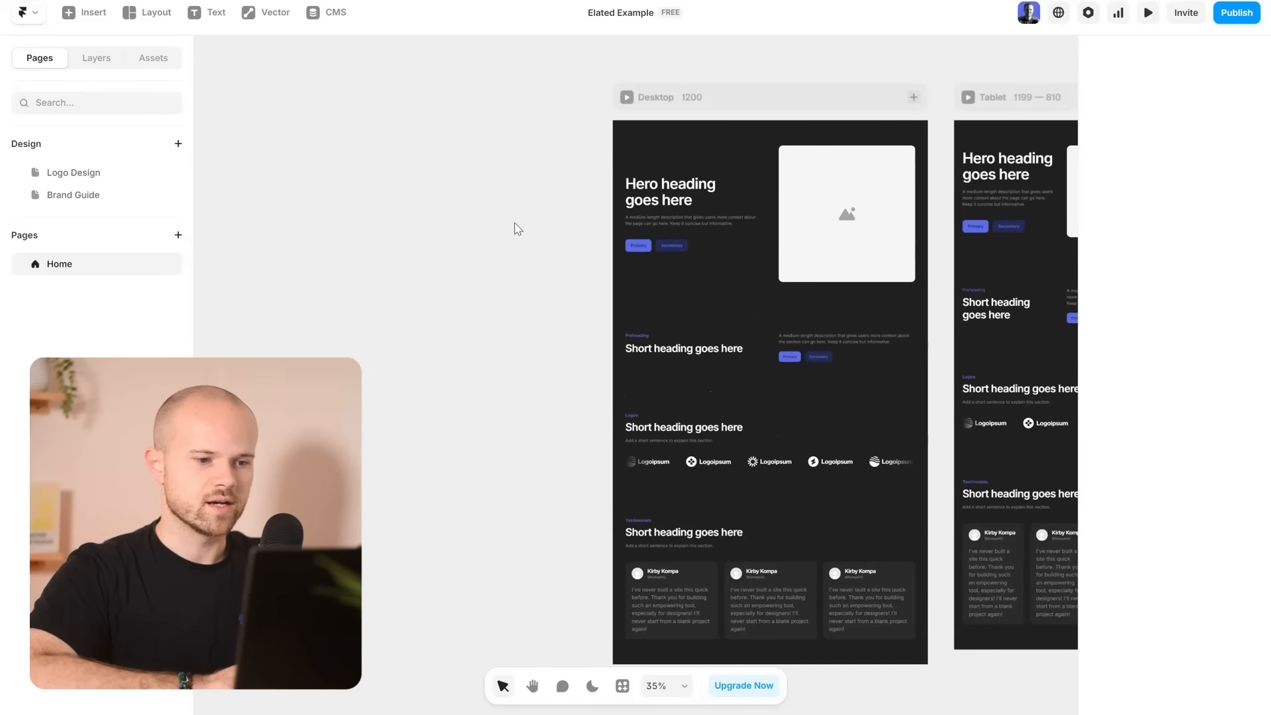
# Apply the Heading 1 text style to the Desktop hero heading.
pyautogui.scroll(-1, 655, 185)
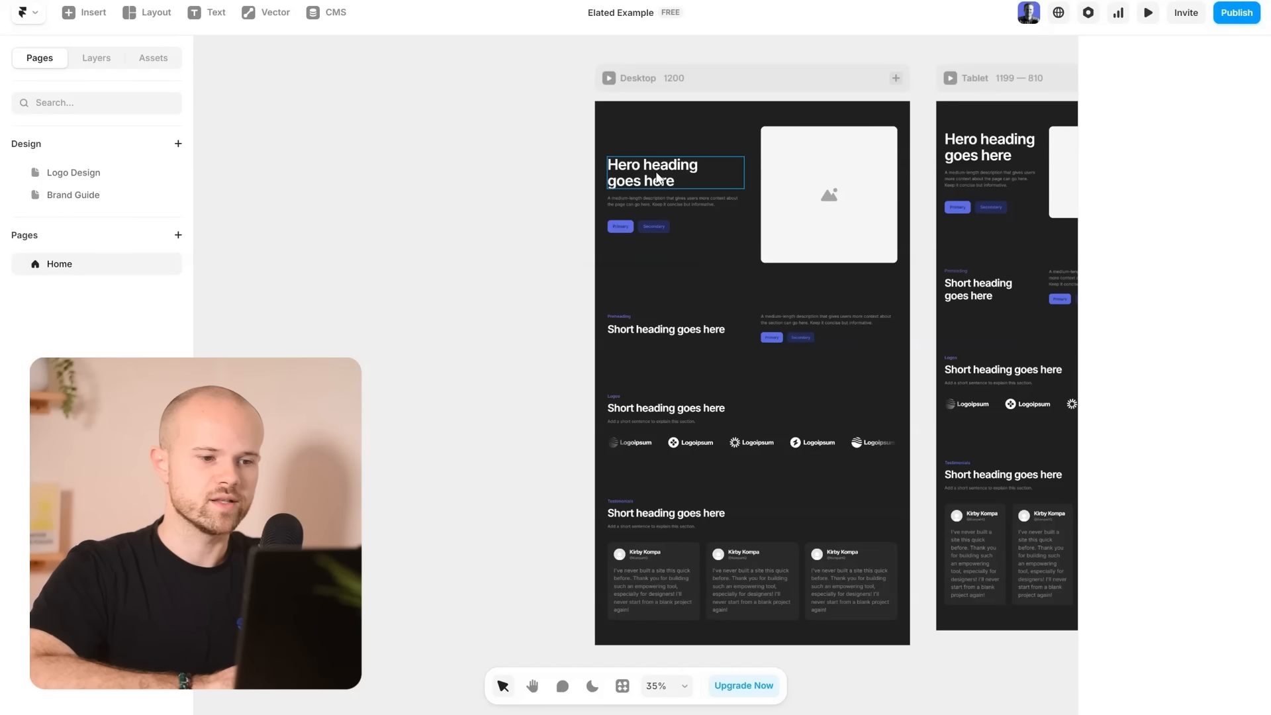
pyautogui.click(657, 177)
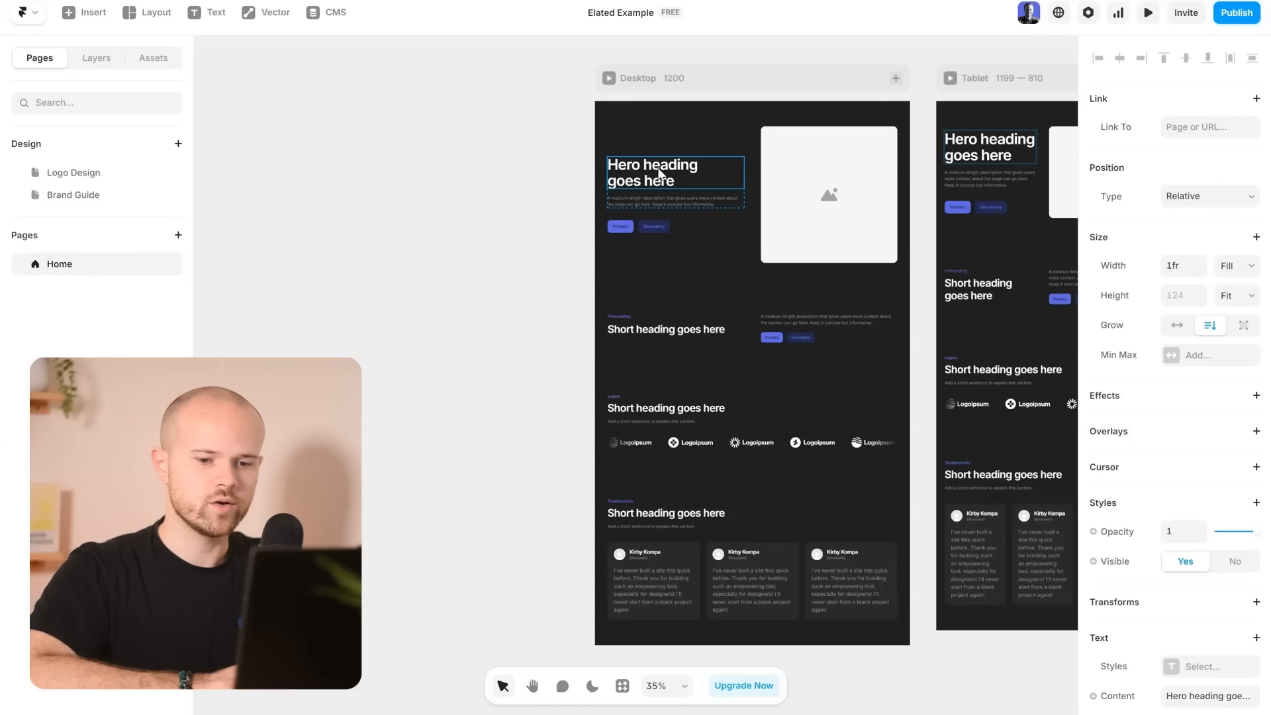
pyautogui.scroll(-3, 1188, 635)
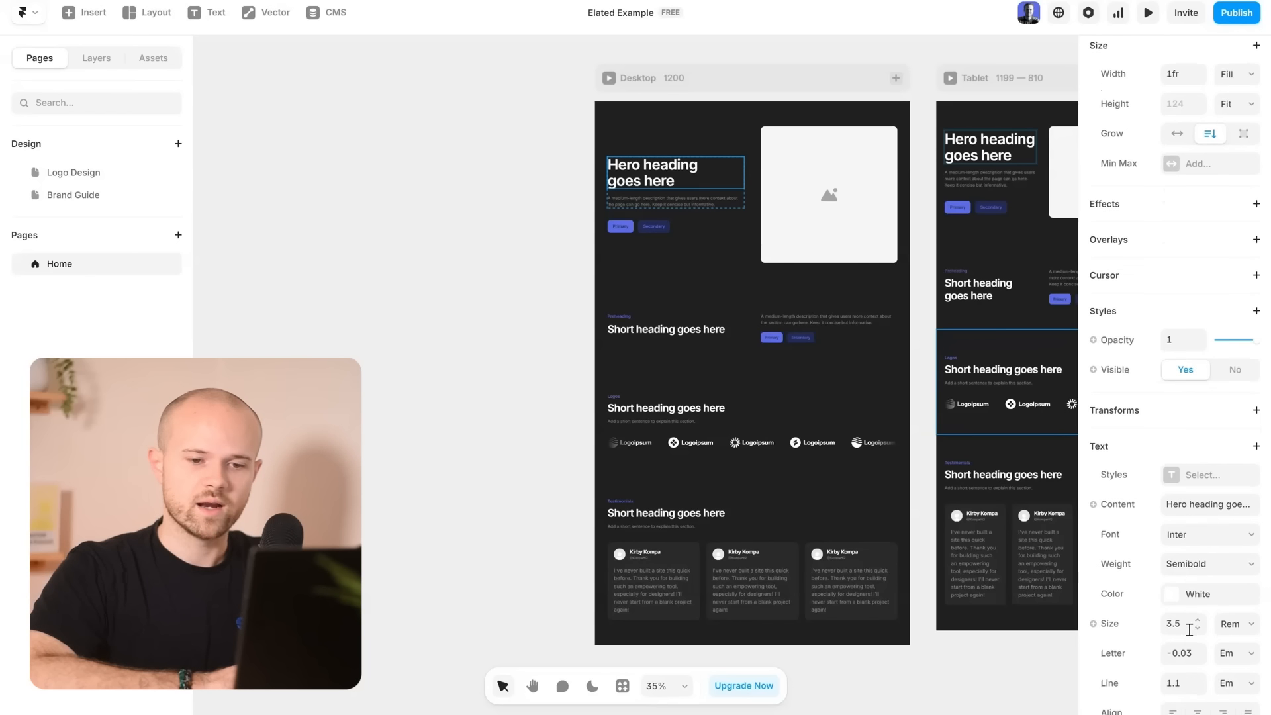
pyautogui.scroll(-2, 1189, 630)
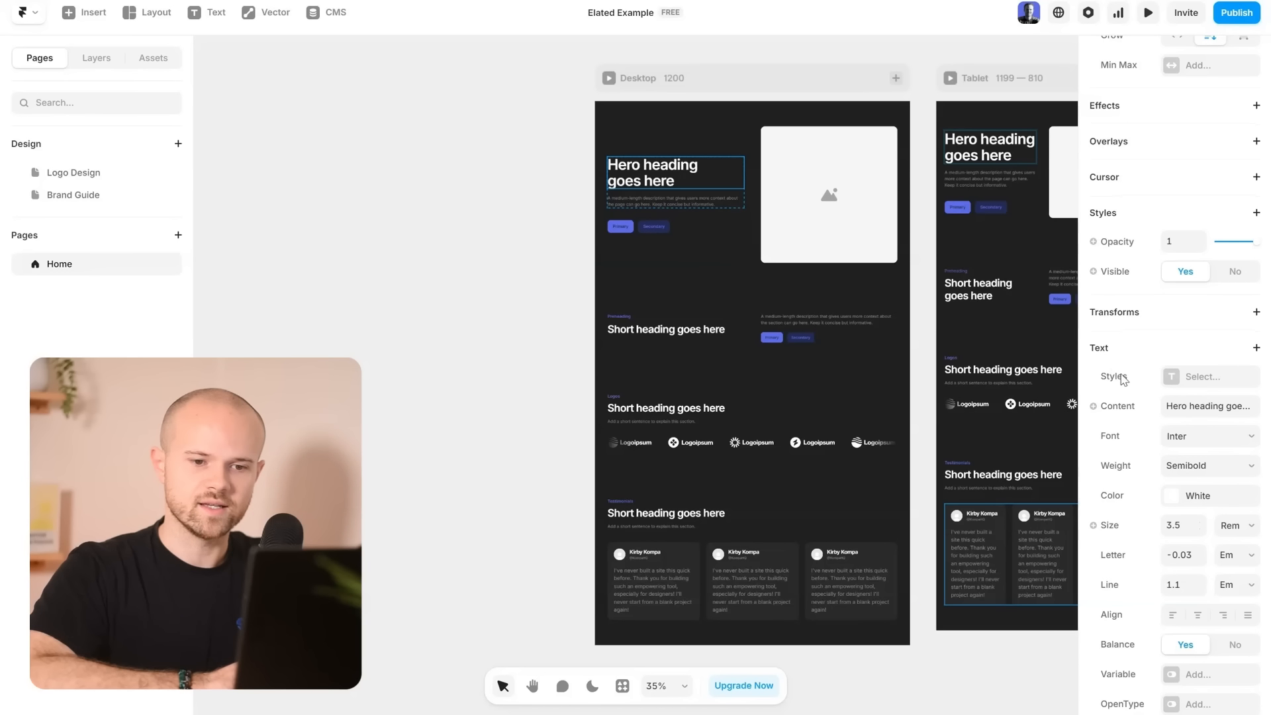
pyautogui.click(1191, 379)
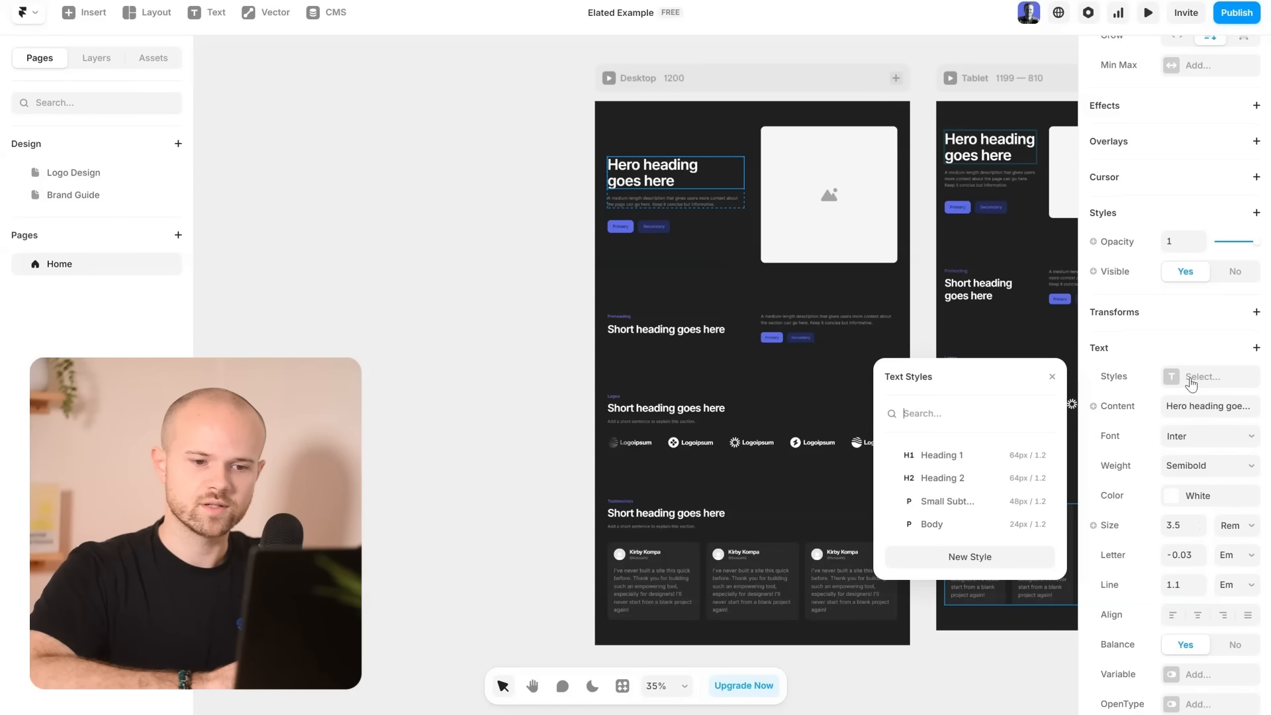
pyautogui.click(941, 455)
pyautogui.click(523, 233)
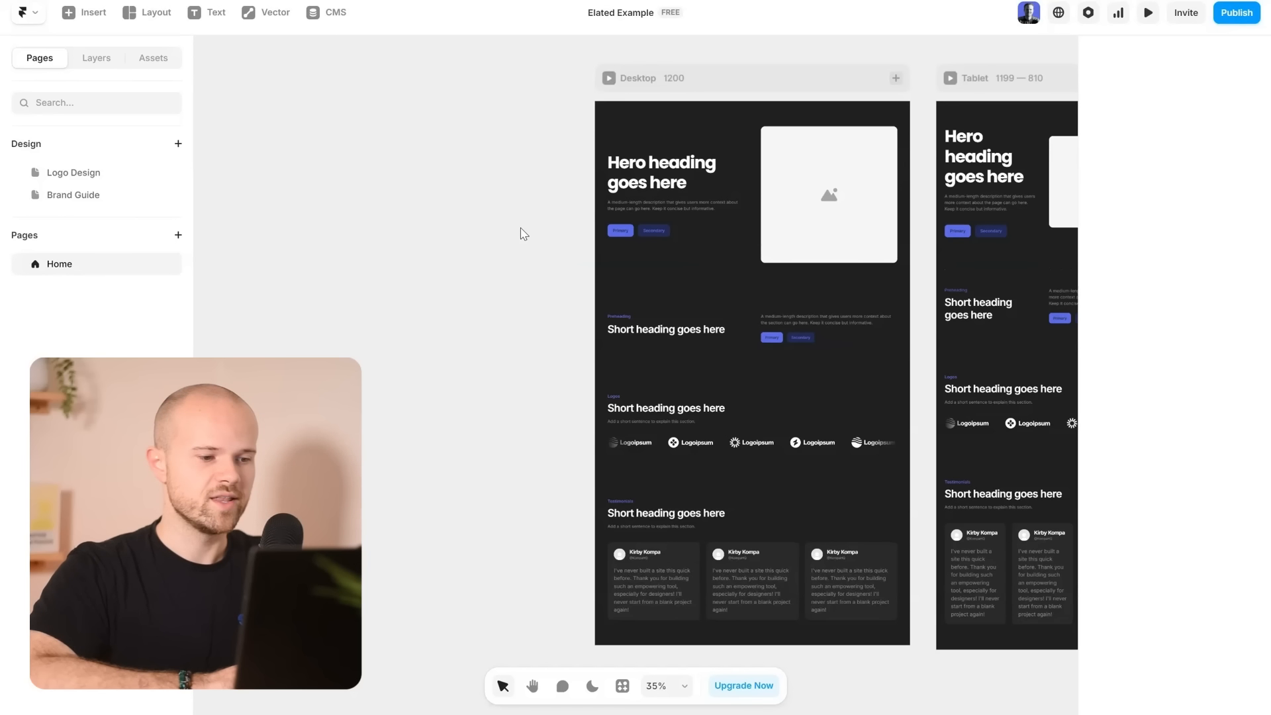
pyautogui.hscroll(5, 520, 234)
pyautogui.hscroll(-1, 520, 233)
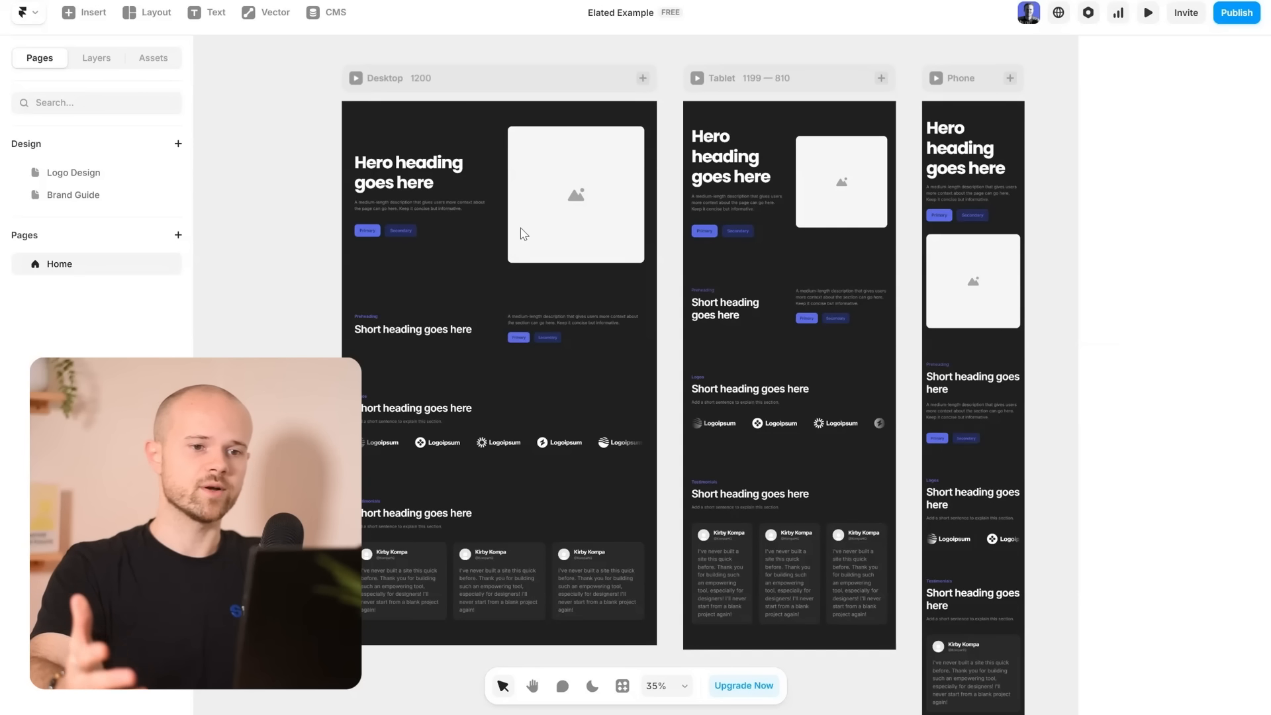
pyautogui.scroll(2, 346, 197)
pyautogui.scroll(-2, 347, 202)
pyautogui.hscroll(-2, 347, 201)
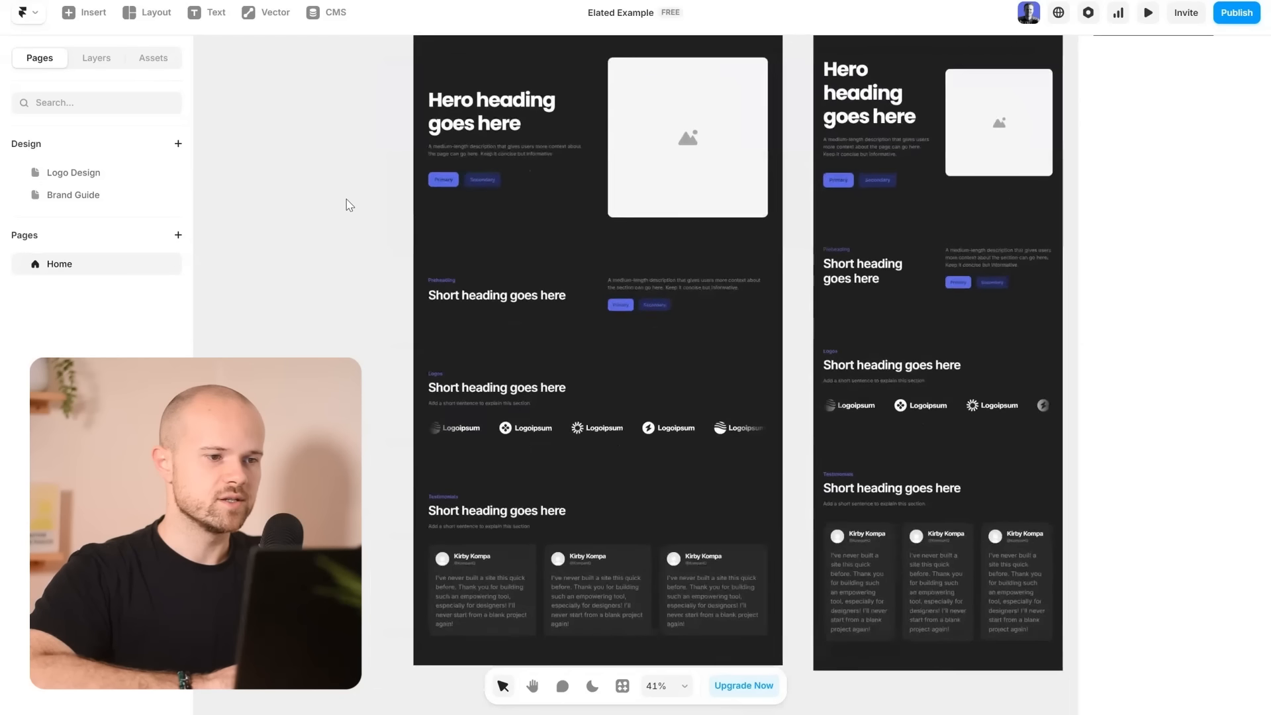
# Apply the Body text style to the Desktop hero description, the section description, the logos sentence and the testimonial quotes.
pyautogui.keyDown('super'); pyautogui.click(536, 113); pyautogui.keyUp('super')
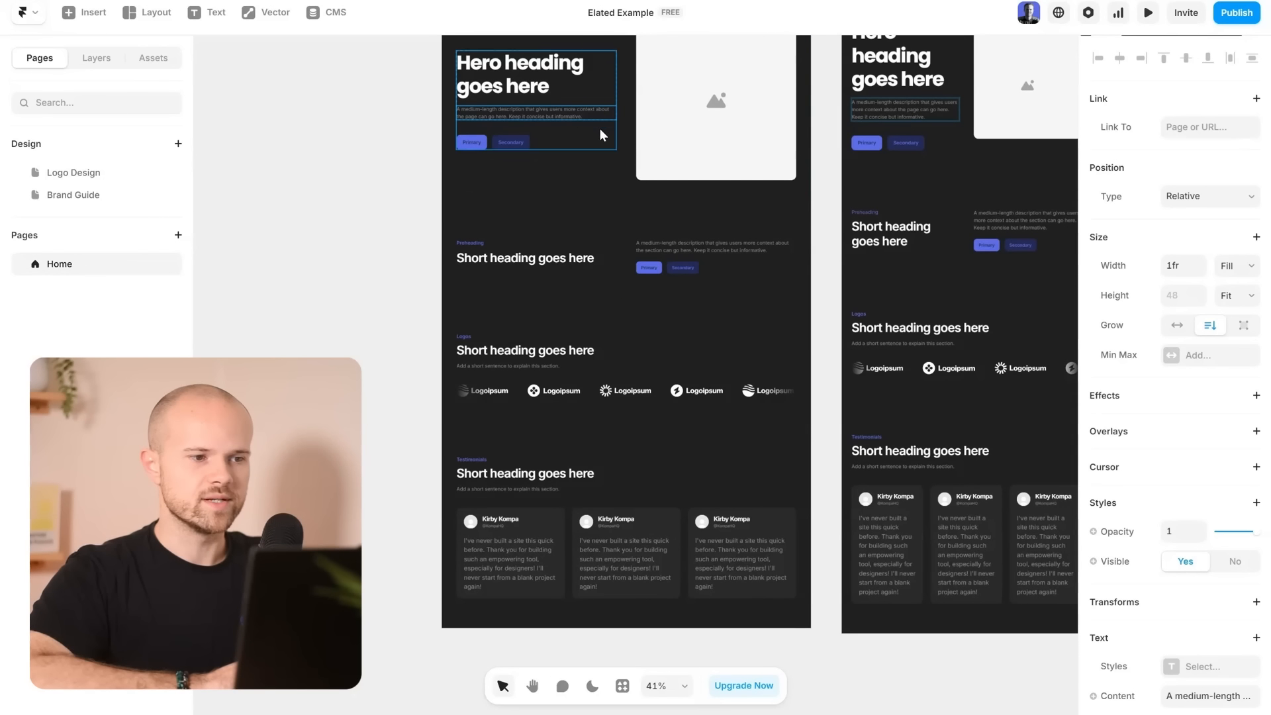
pyautogui.keyDown('shift'); pyautogui.keyDown('super'); pyautogui.click(660, 244); pyautogui.keyUp('super'); pyautogui.keyUp('shift')
pyautogui.keyDown('shift'); pyautogui.keyDown('super'); pyautogui.click(528, 366); pyautogui.keyUp('super'); pyautogui.keyUp('shift')
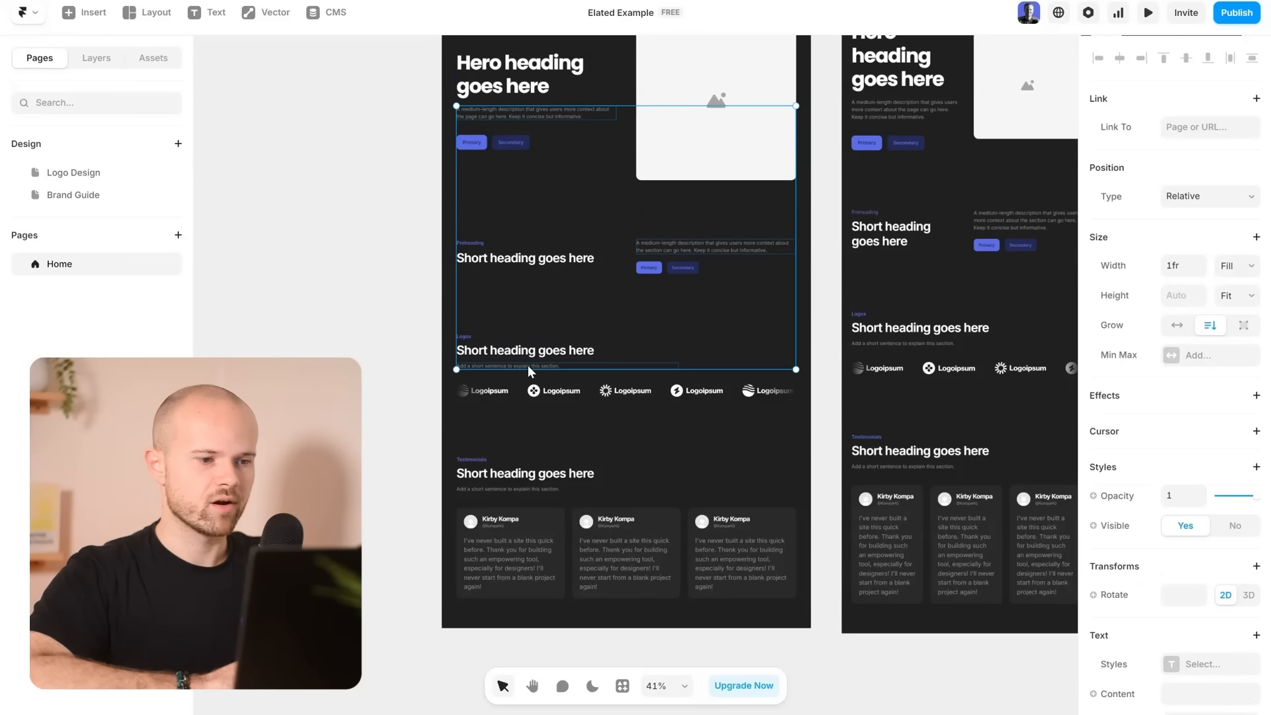
pyautogui.scroll(-3, 527, 366)
pyautogui.keyDown('shift'); pyautogui.keyDown('super'); pyautogui.click(513, 375); pyautogui.keyUp('super'); pyautogui.keyUp('shift')
pyautogui.keyDown('shift'); pyautogui.keyDown('super'); pyautogui.click(662, 365); pyautogui.keyUp('super'); pyautogui.keyUp('shift')
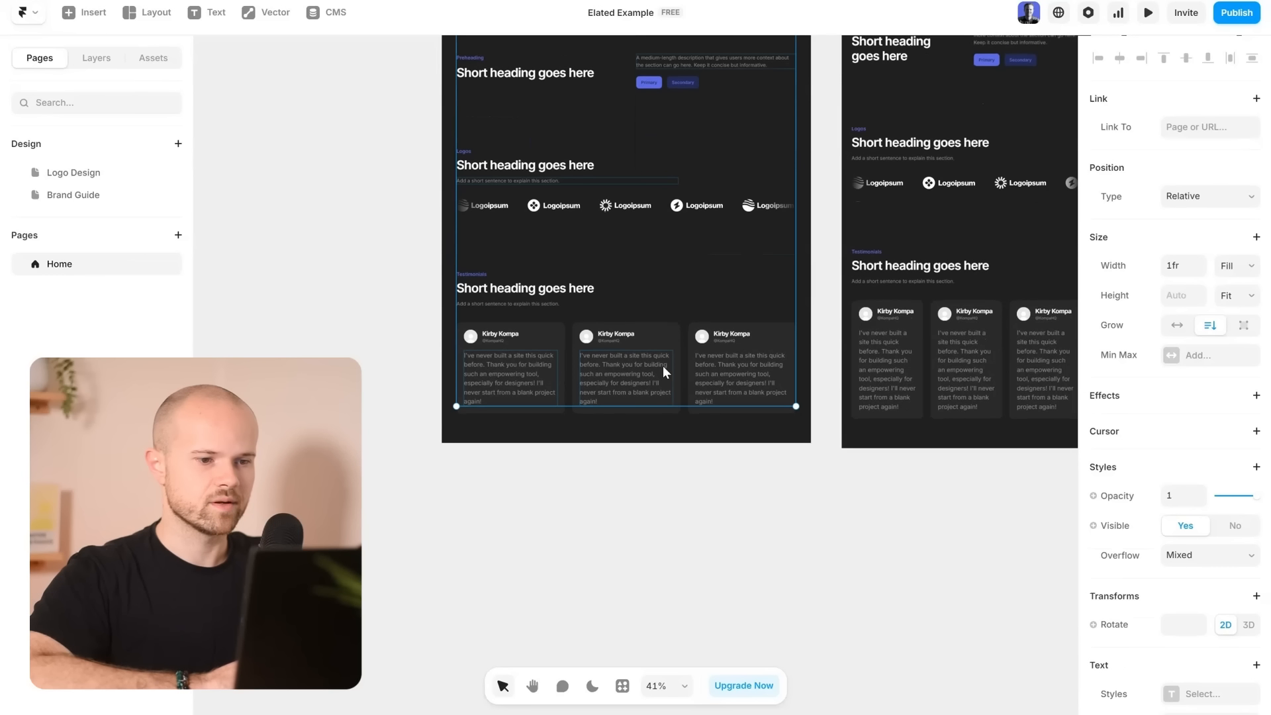
pyautogui.scroll(3, 654, 164)
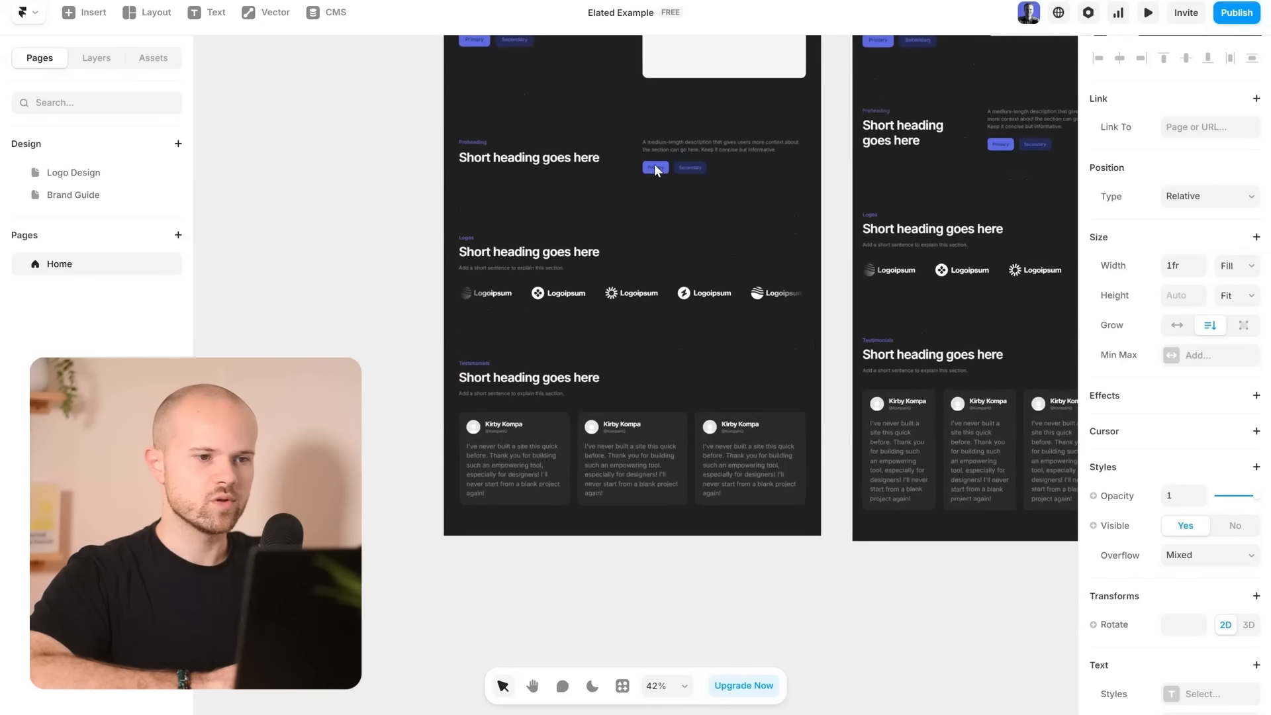
pyautogui.keyDown('ctrl'); pyautogui.scroll(-2, 654, 164); pyautogui.keyUp('ctrl')
pyautogui.scroll(1, 654, 165)
pyautogui.scroll(-2, 1143, 577)
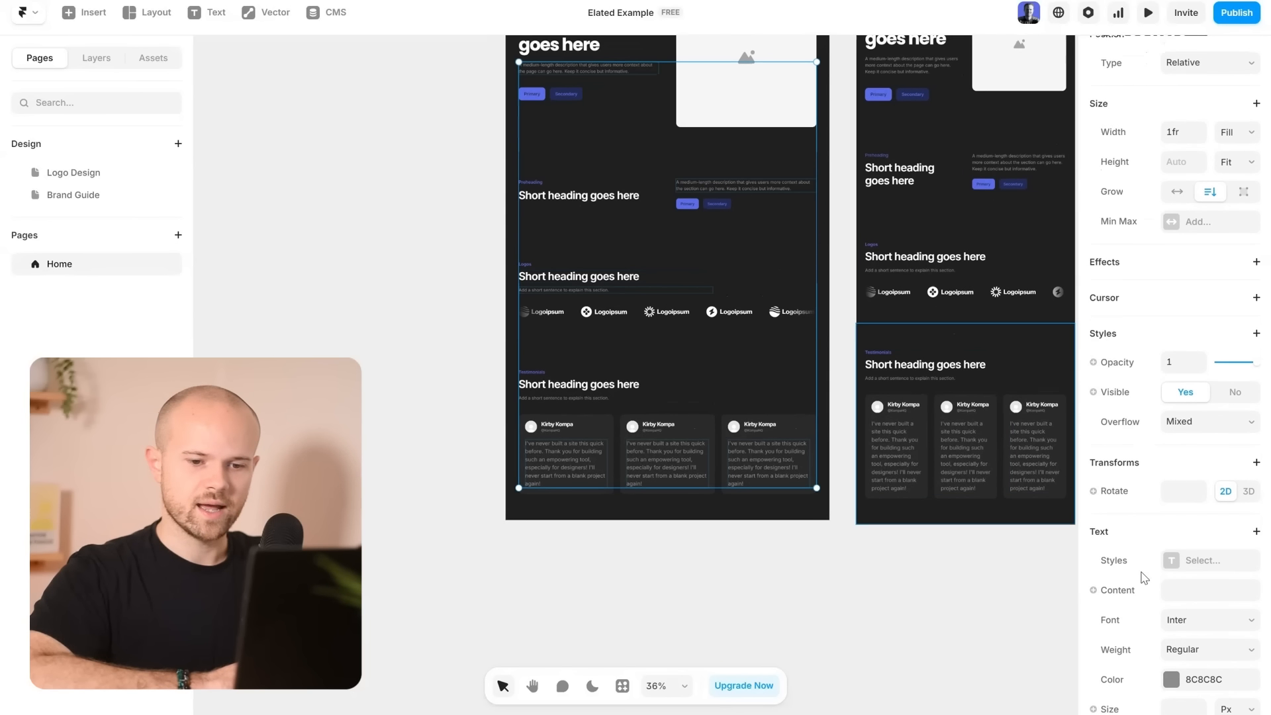
pyautogui.click(1203, 559)
pyautogui.click(937, 655)
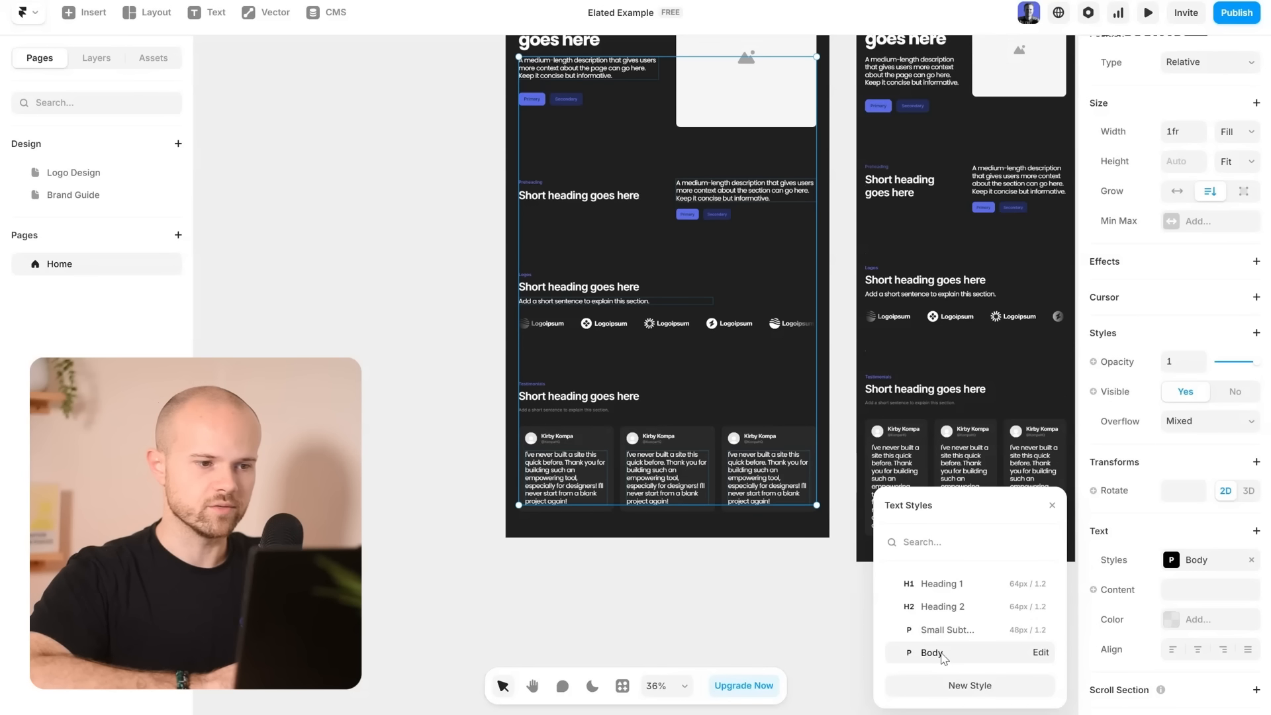
# Change the Body text style's colour to the grey 969696.
pyautogui.scroll(3, 733, 489)
pyautogui.hscroll(-2, 733, 489)
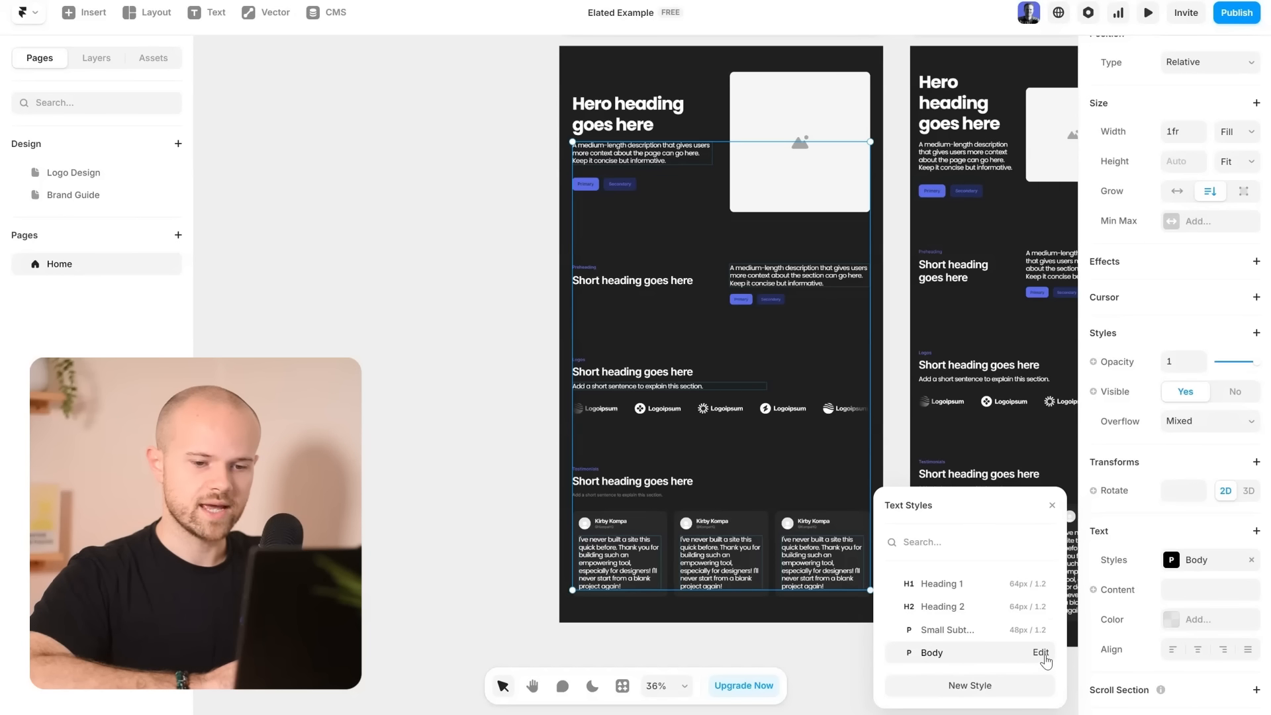
pyautogui.click(1040, 653)
pyautogui.click(983, 194)
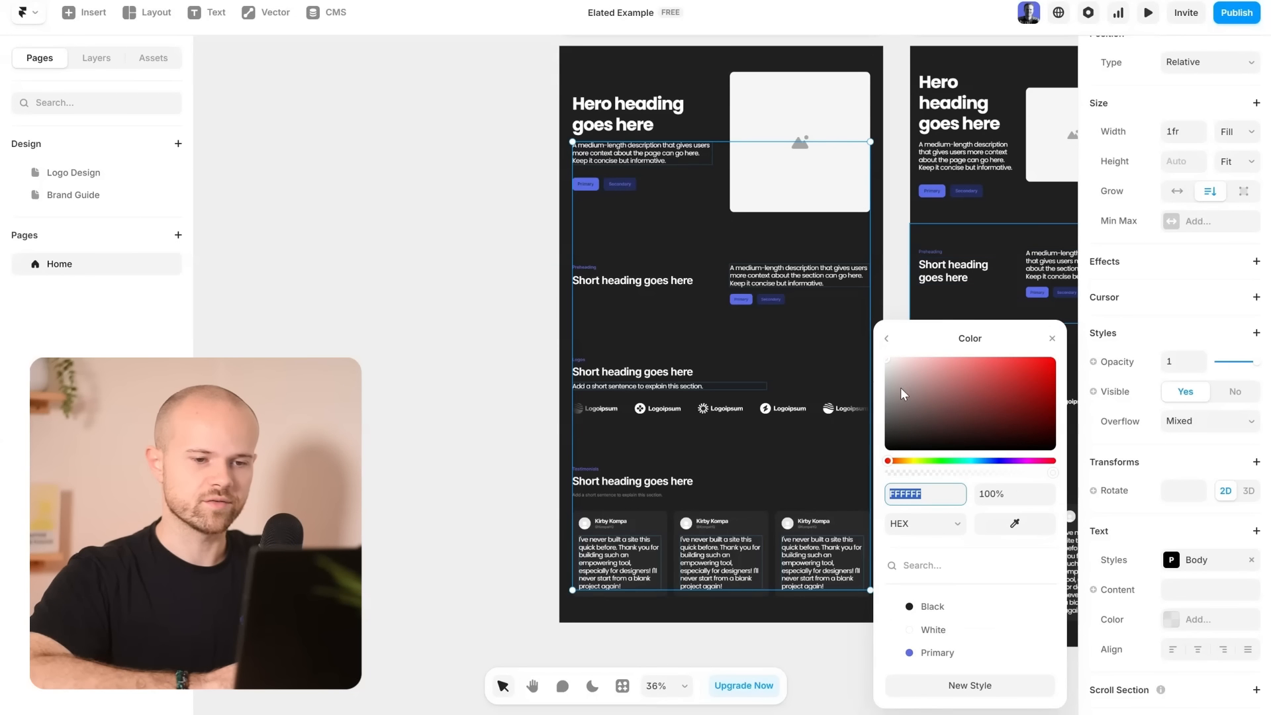
pyautogui.moveTo(901, 389); pyautogui.dragTo(877, 392)
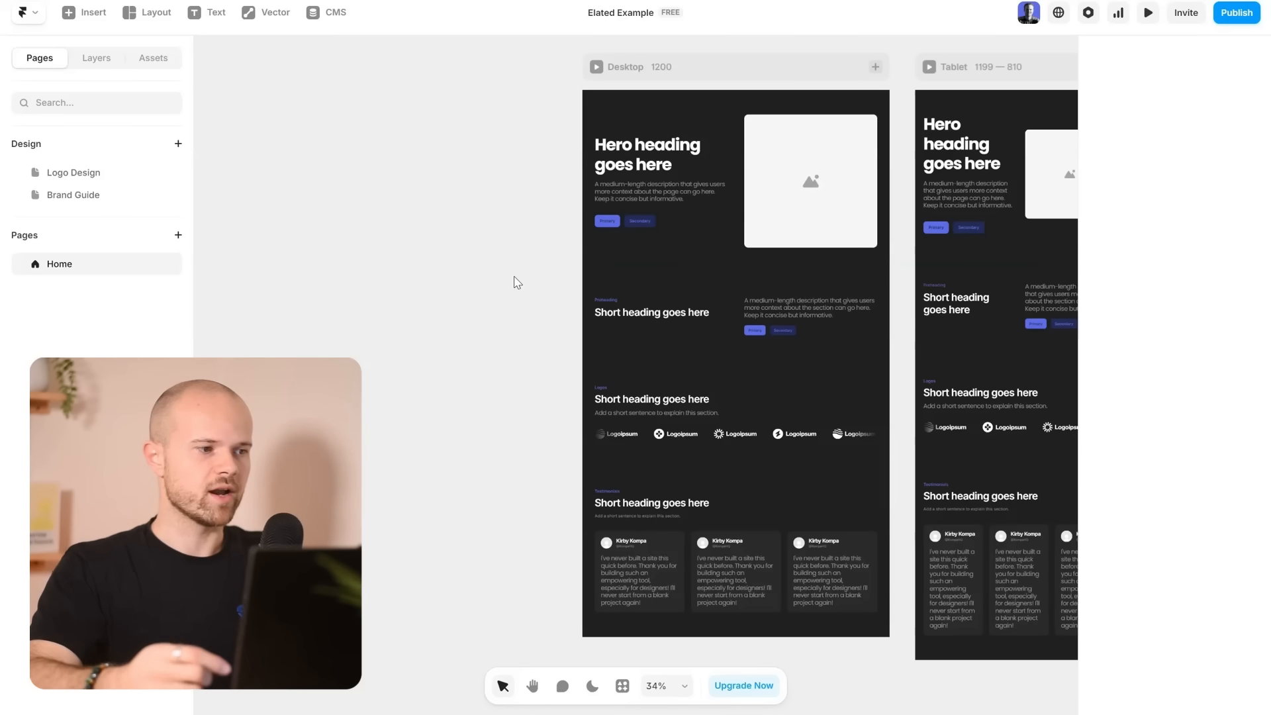
# Check the Brand Guide and fill the Home page's Desktop hero section with a linear gradient from Primary to Black.
pyautogui.click(86, 196)
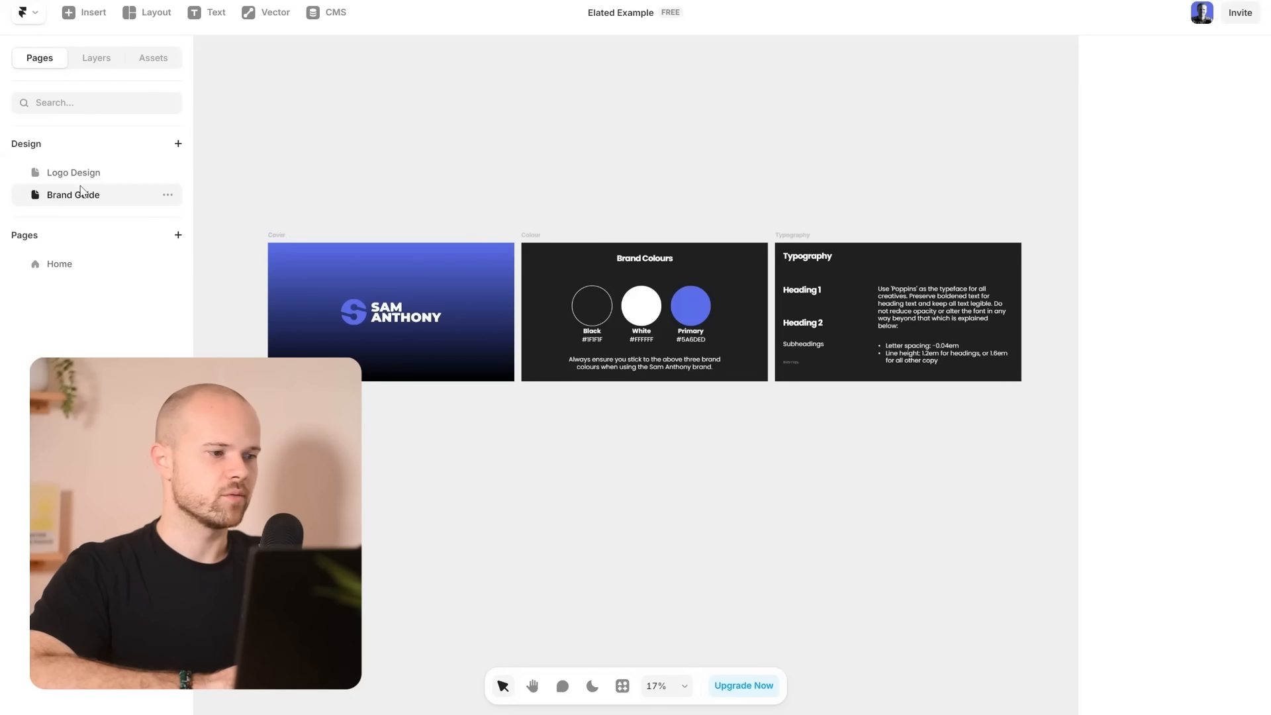
pyautogui.click(59, 264)
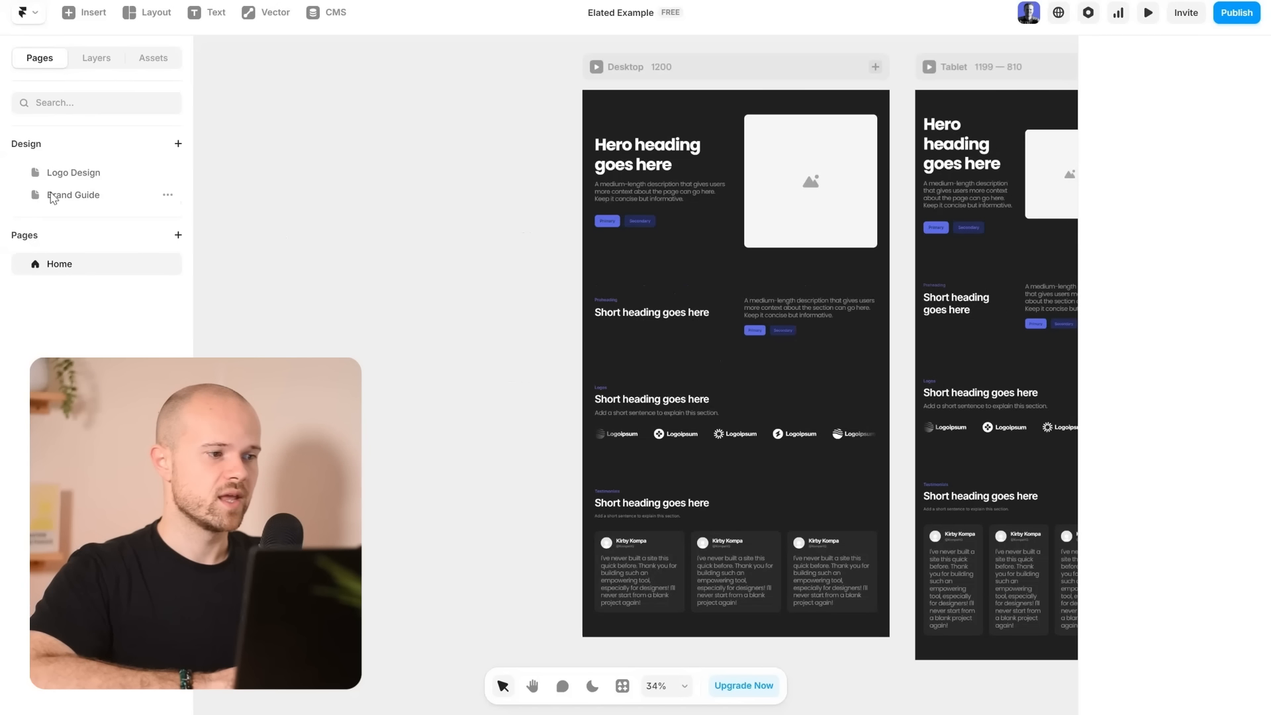
pyautogui.click(53, 195)
pyautogui.click(68, 265)
pyautogui.click(621, 97)
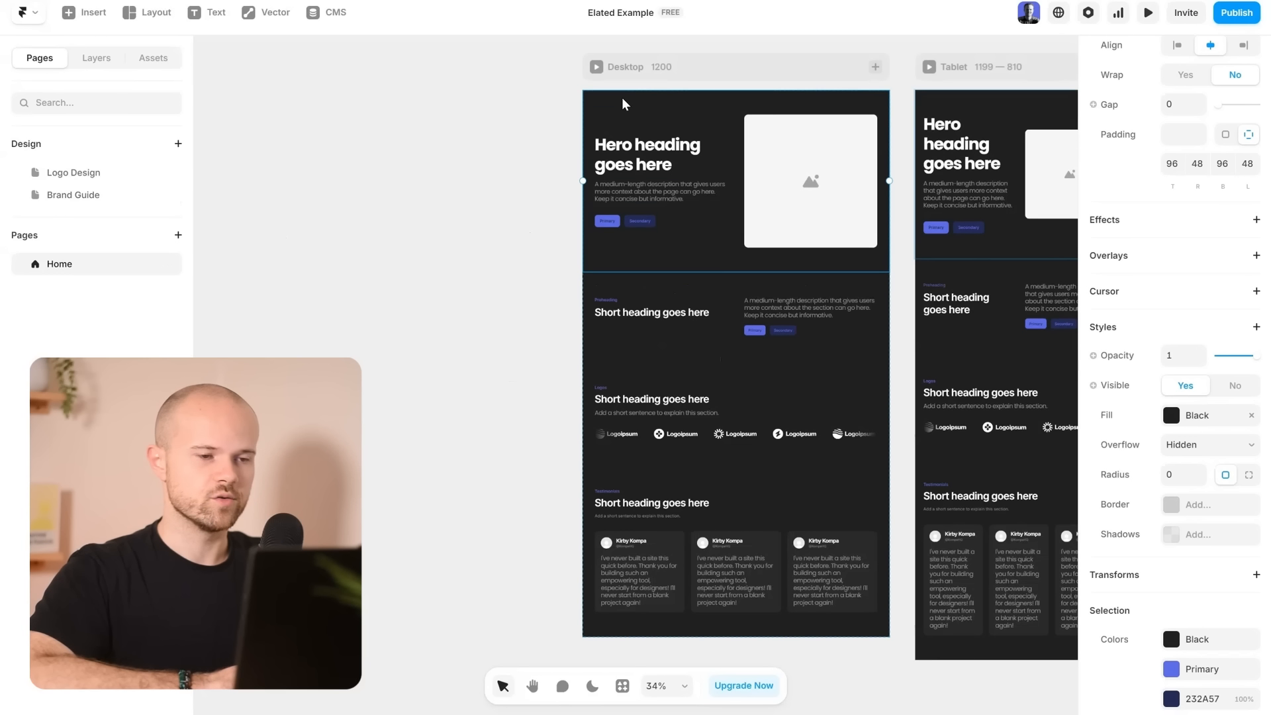
pyautogui.click(1189, 417)
pyautogui.click(936, 306)
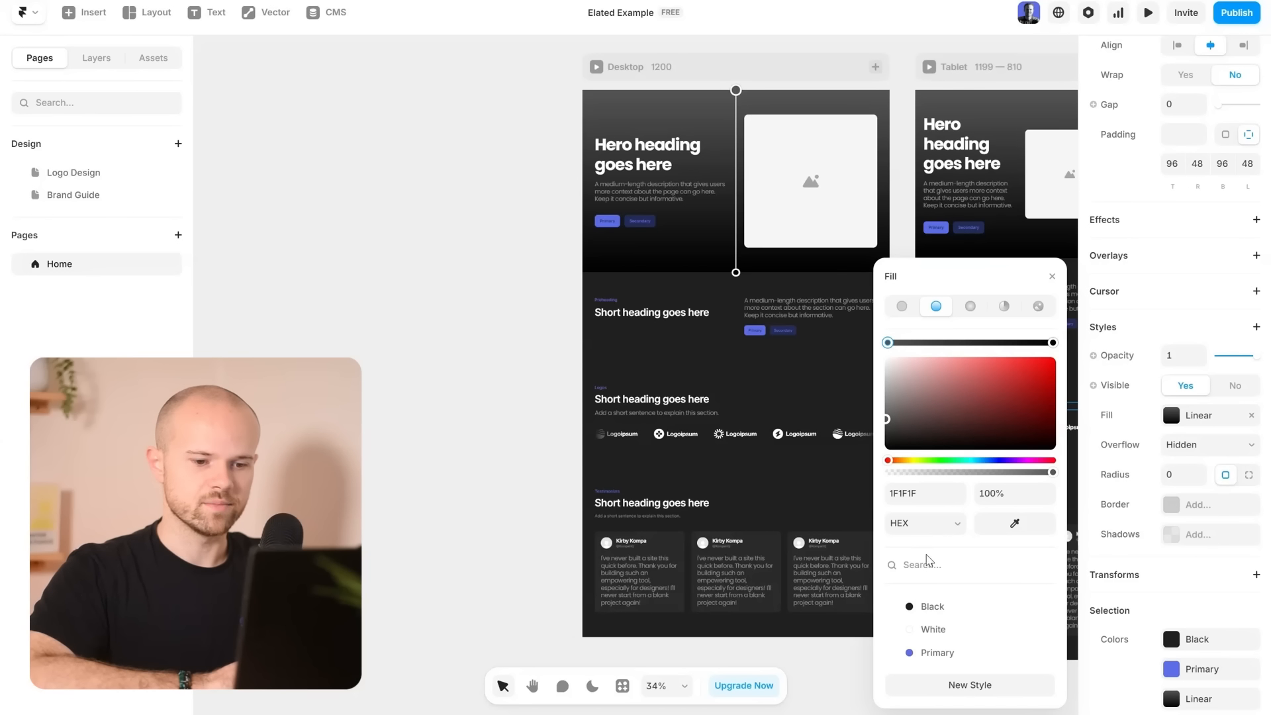
pyautogui.click(936, 652)
pyautogui.click(1051, 343)
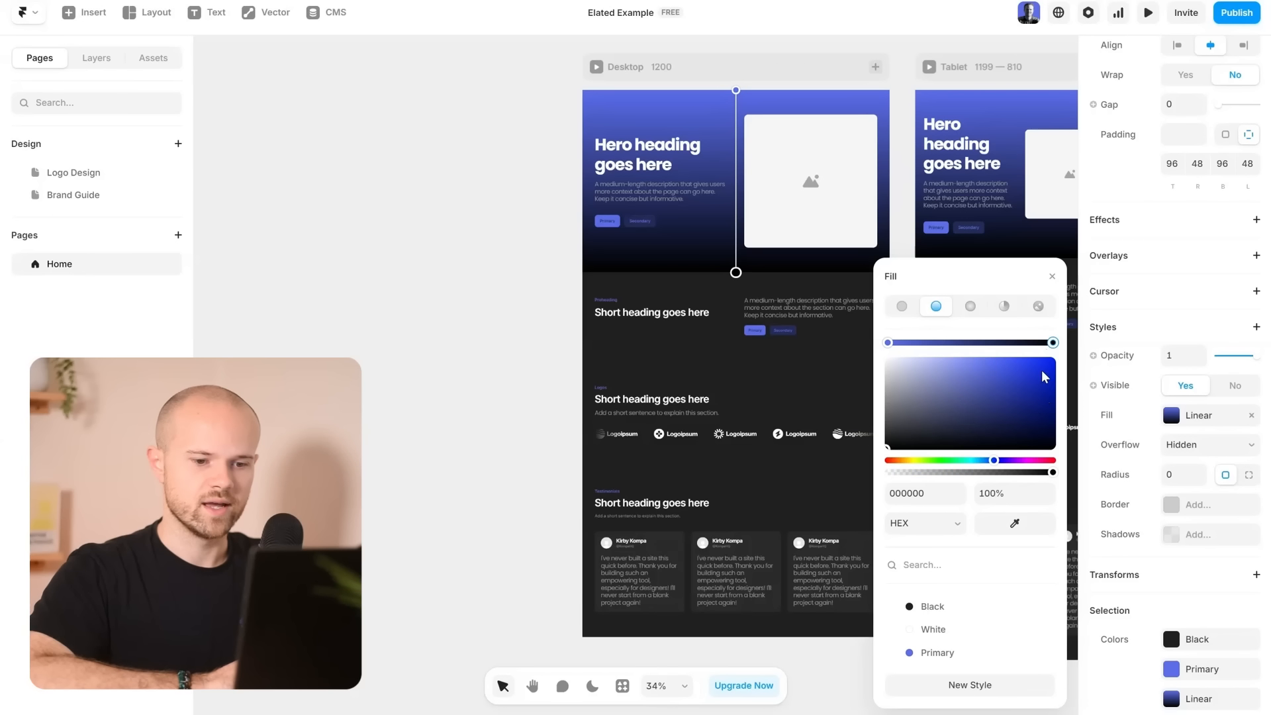
pyautogui.click(958, 609)
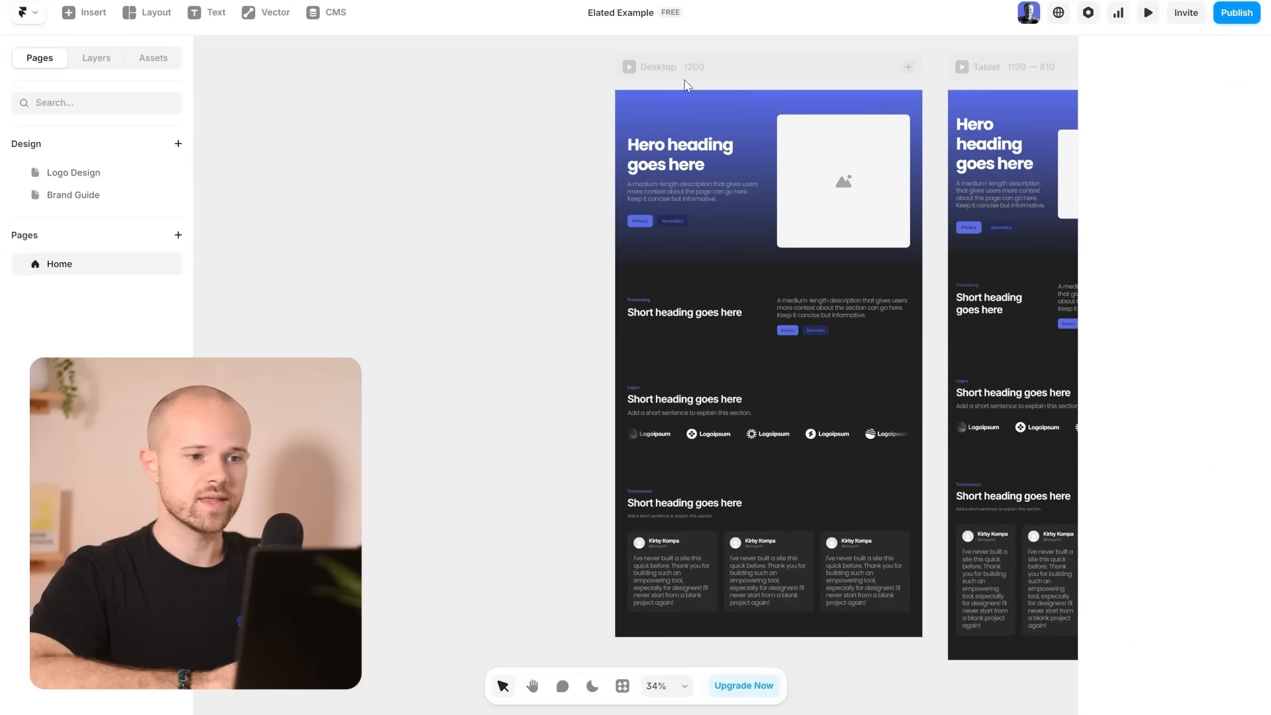
# Select the Desktop hero description and examine the settings of its Body text style.
pyautogui.scroll(5, 683, 188)
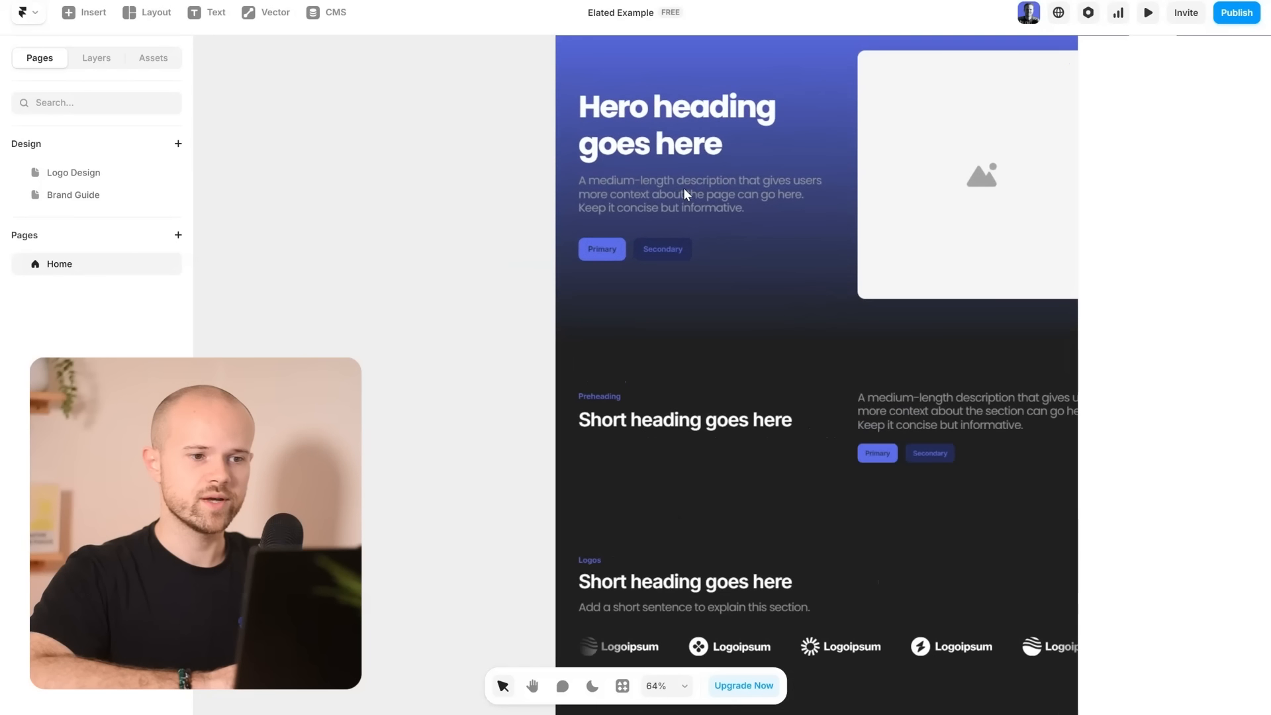
pyautogui.click(683, 188)
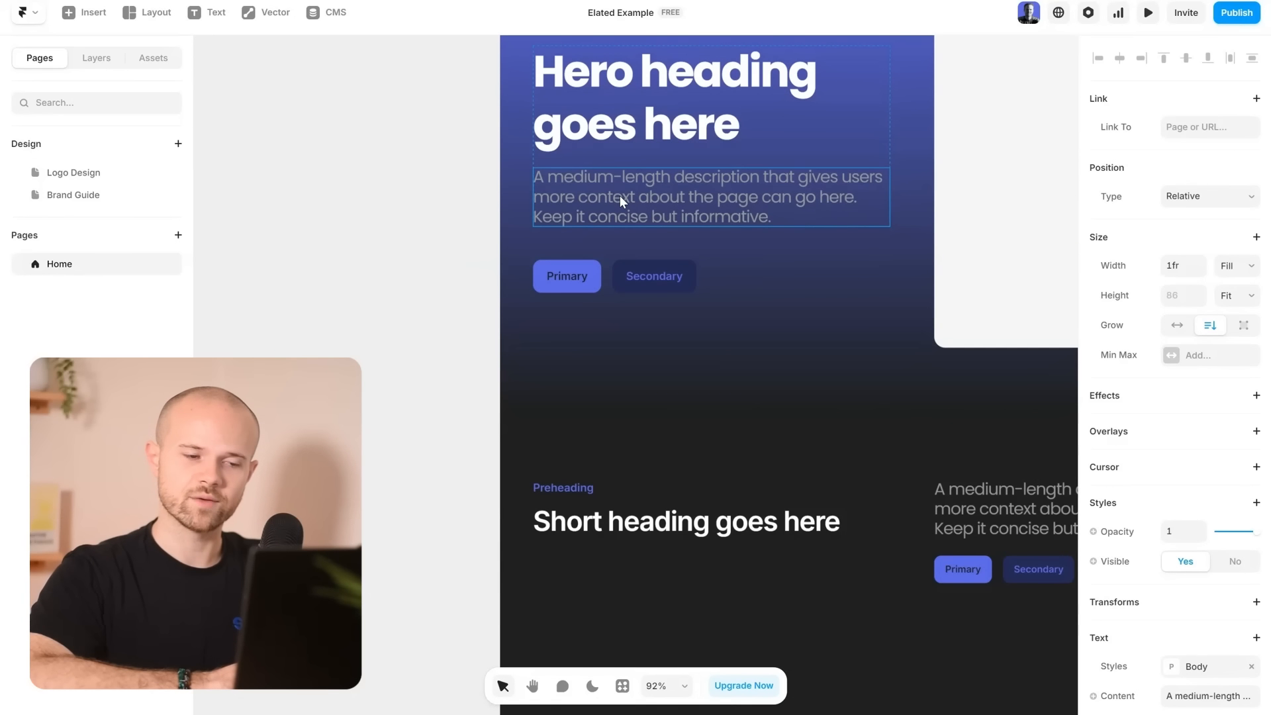
pyautogui.scroll(-4, 1139, 503)
pyautogui.click(1186, 430)
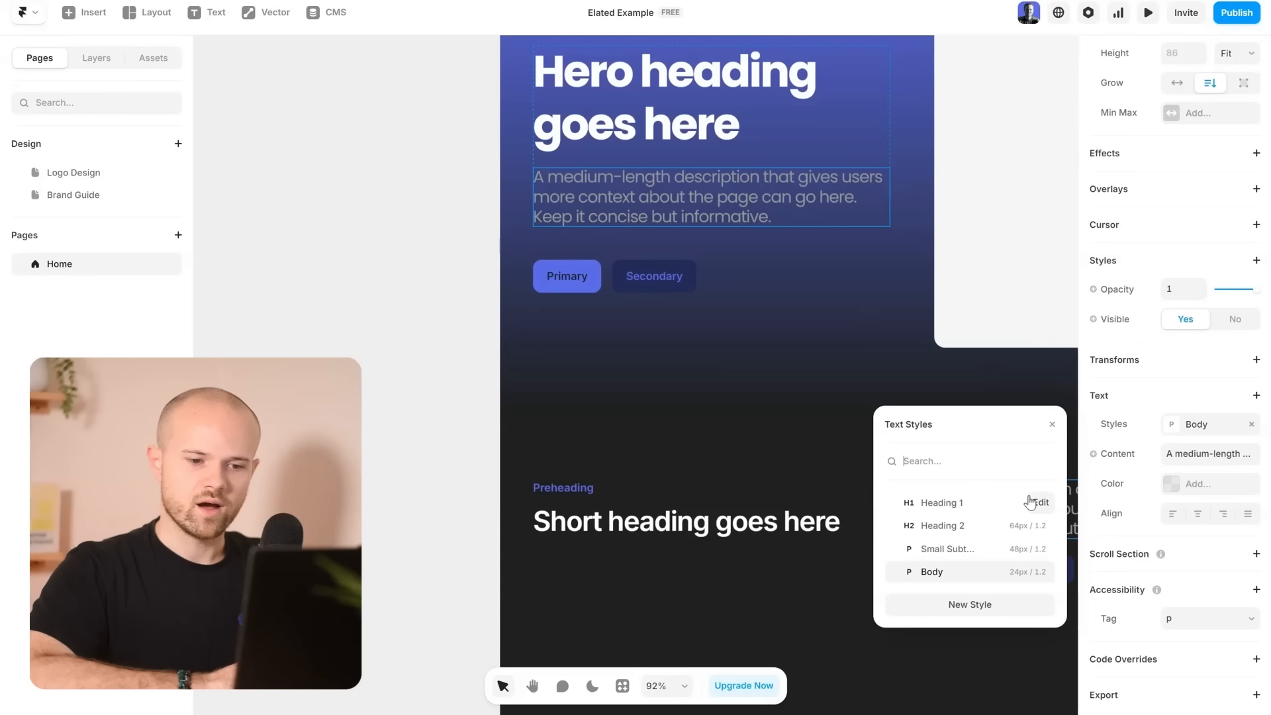
pyautogui.moveTo(944, 578)
pyautogui.click(1040, 572)
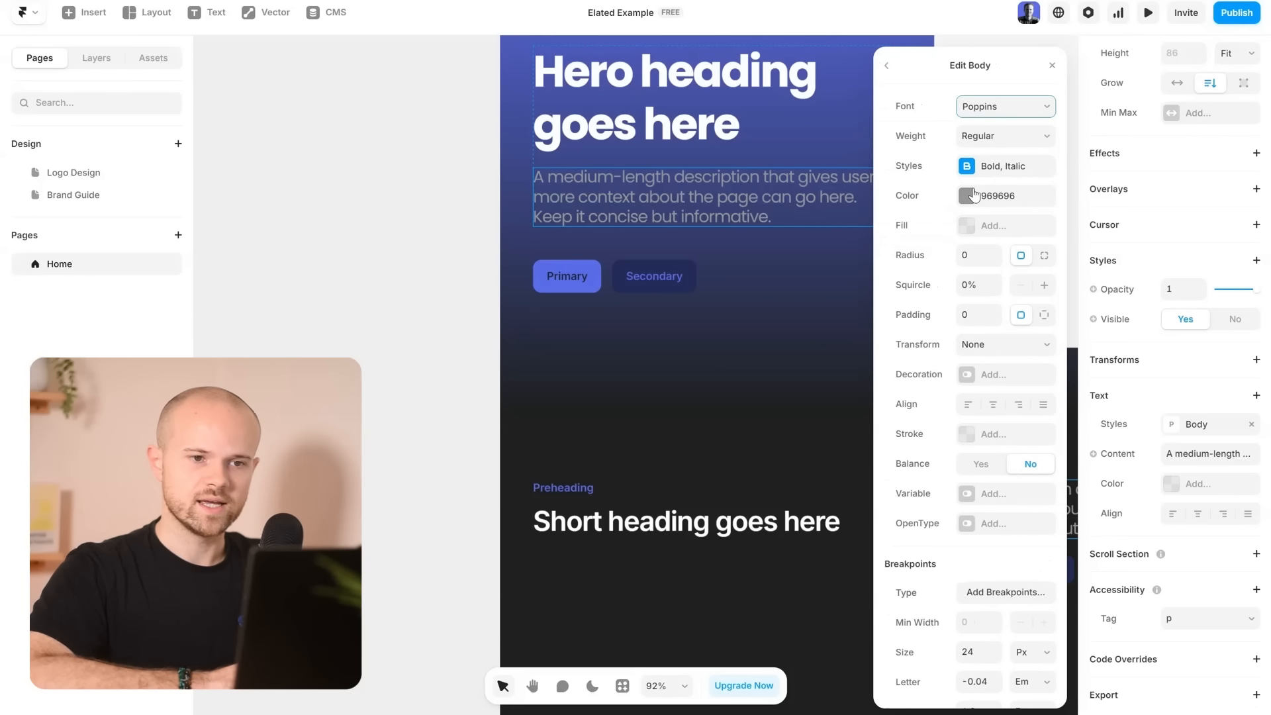
pyautogui.click(1049, 68)
# Override the Desktop hero description's text colour with FFFFFF at 82% opacity.
pyautogui.scroll(2, 749, 244)
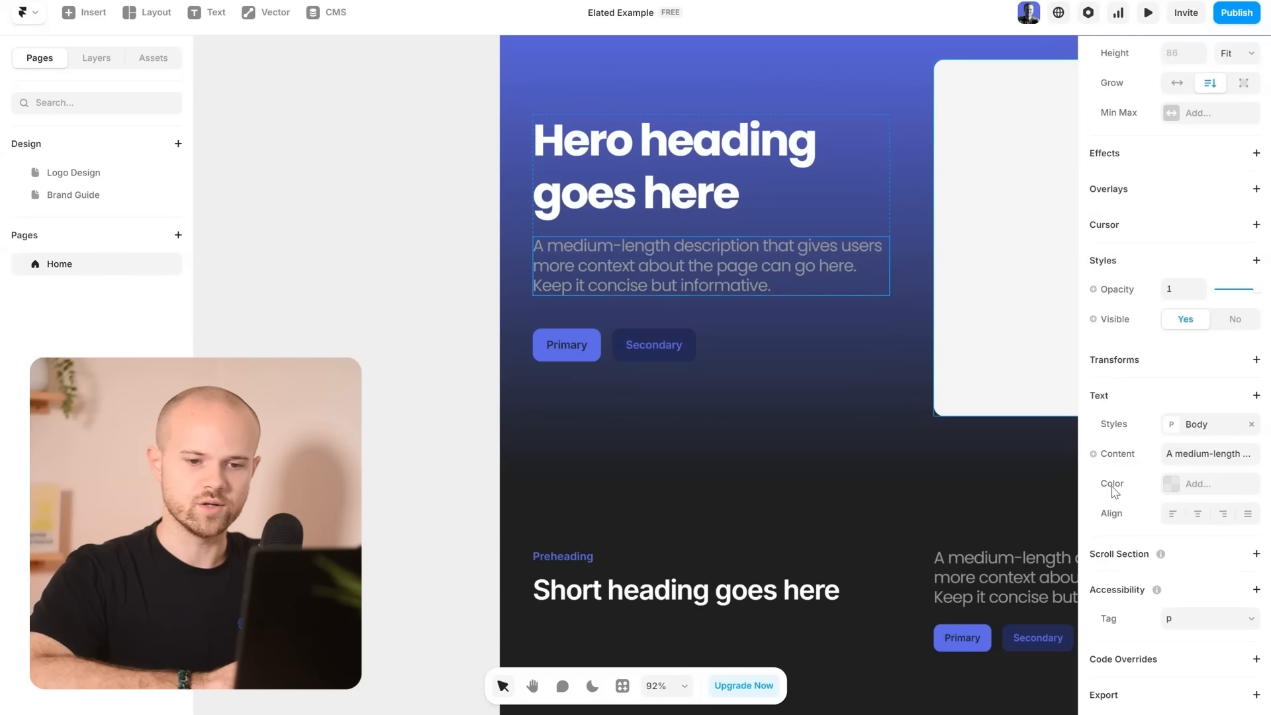
pyautogui.click(1183, 488)
pyautogui.moveTo(925, 401); pyautogui.dragTo(874, 362)
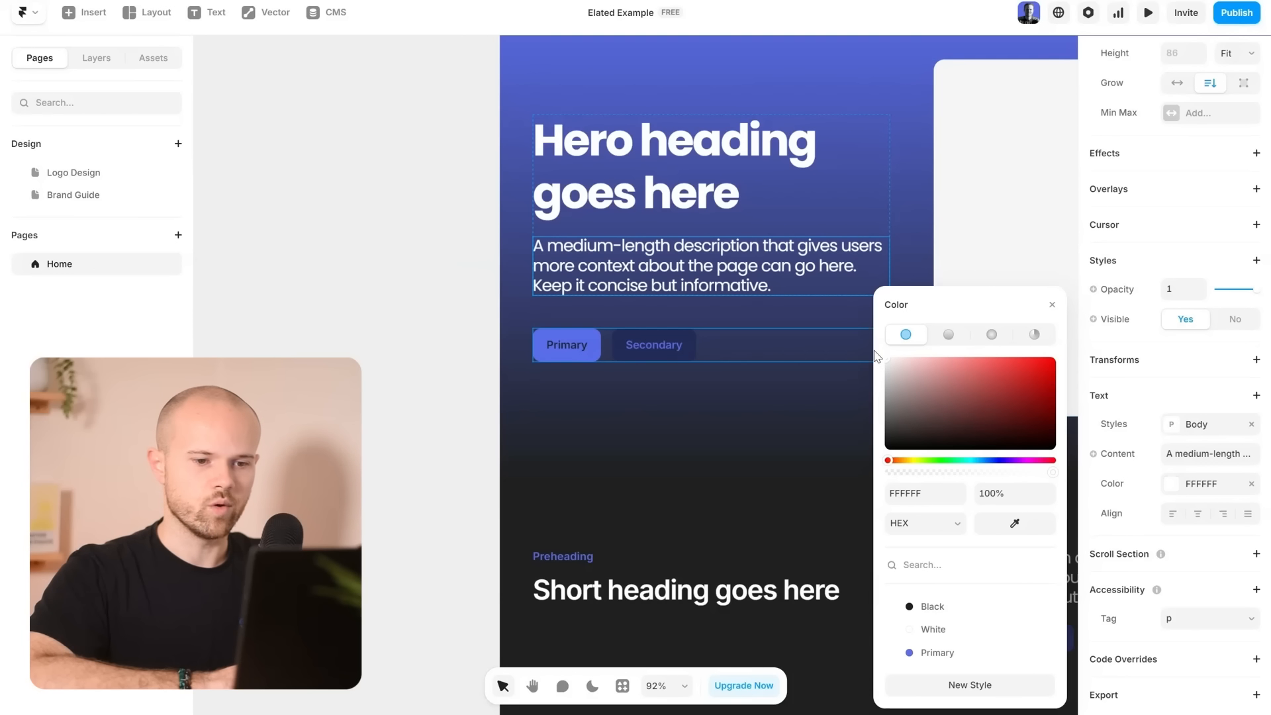
pyautogui.moveTo(934, 473); pyautogui.dragTo(1036, 474)
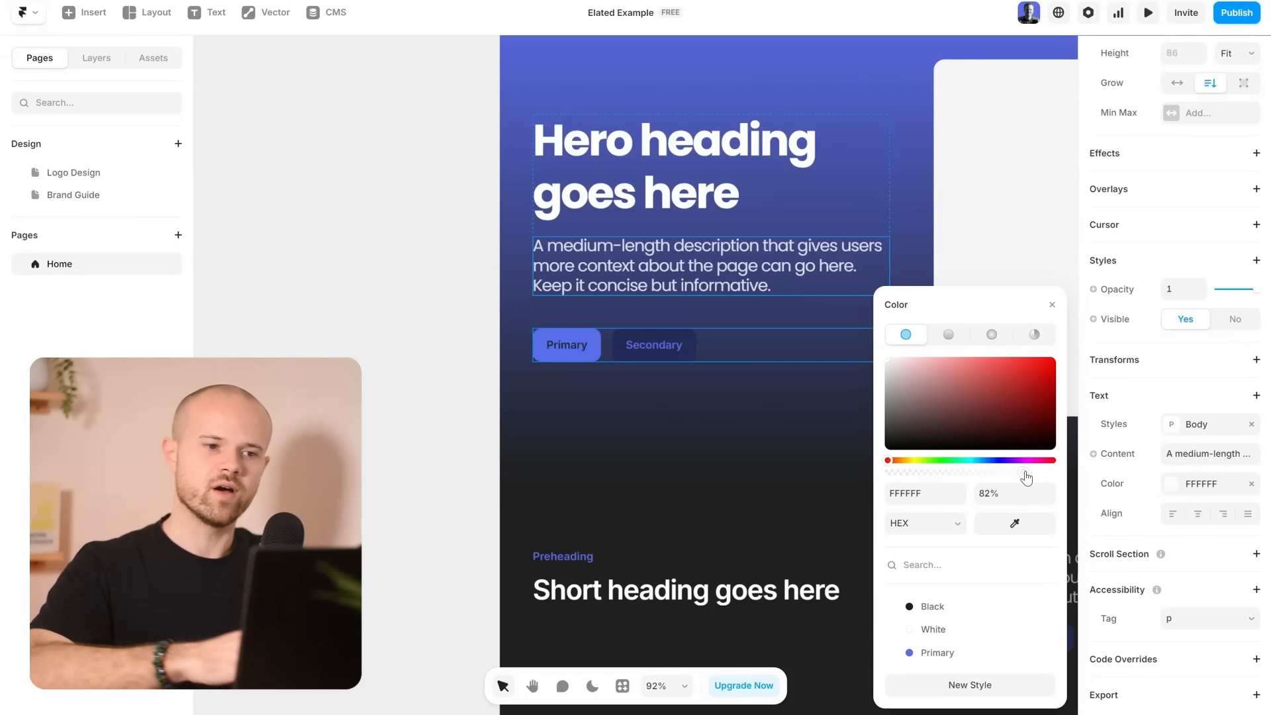
pyautogui.click(613, 223)
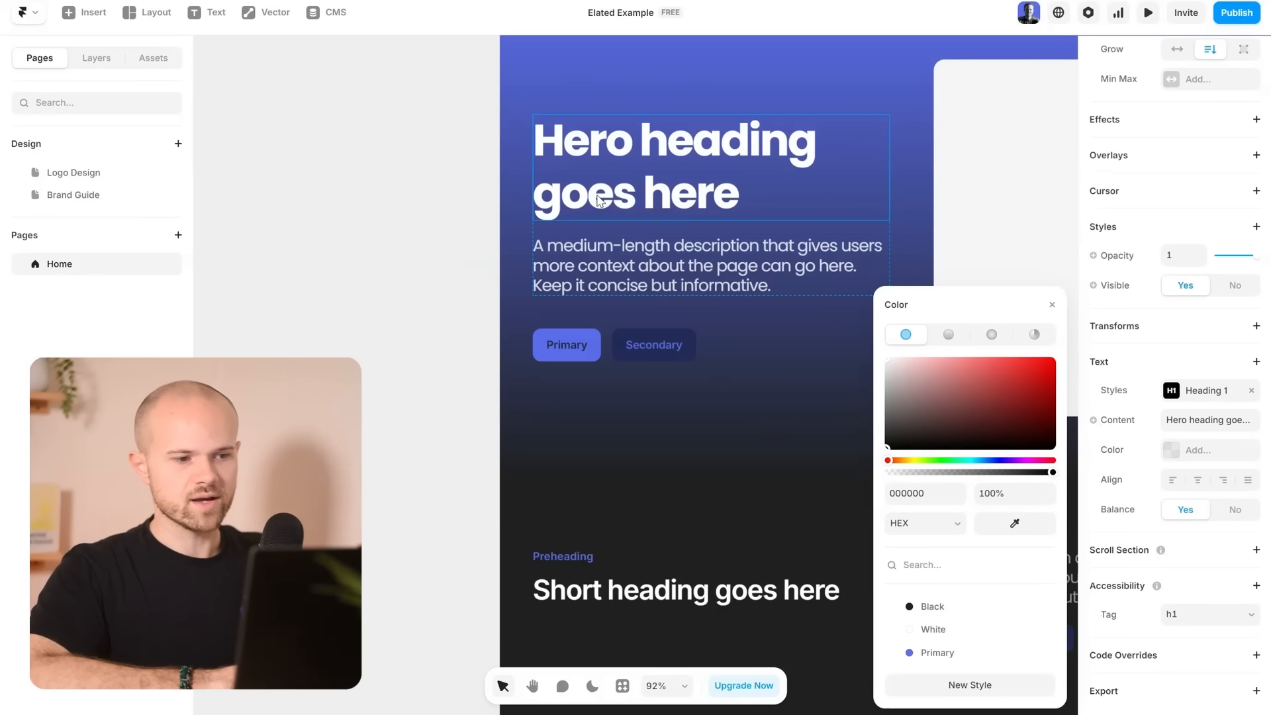
pyautogui.click(594, 252)
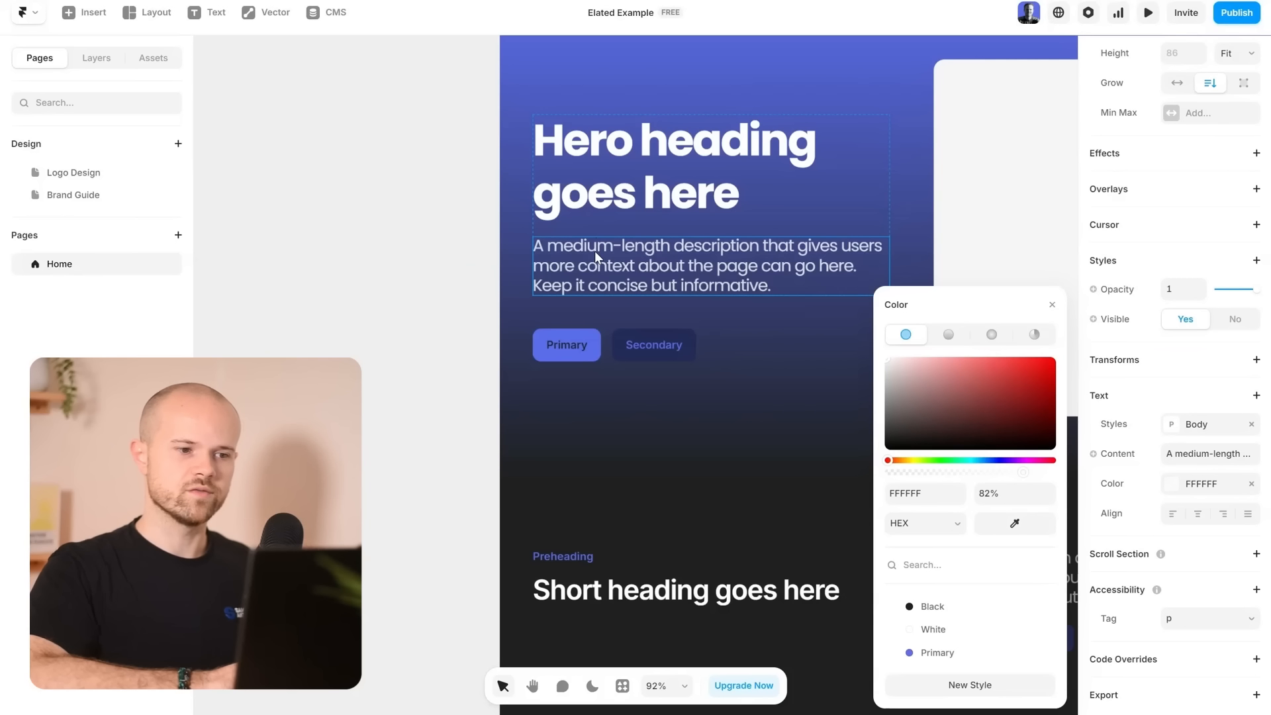
pyautogui.click(435, 279)
pyautogui.scroll(-4, 434, 276)
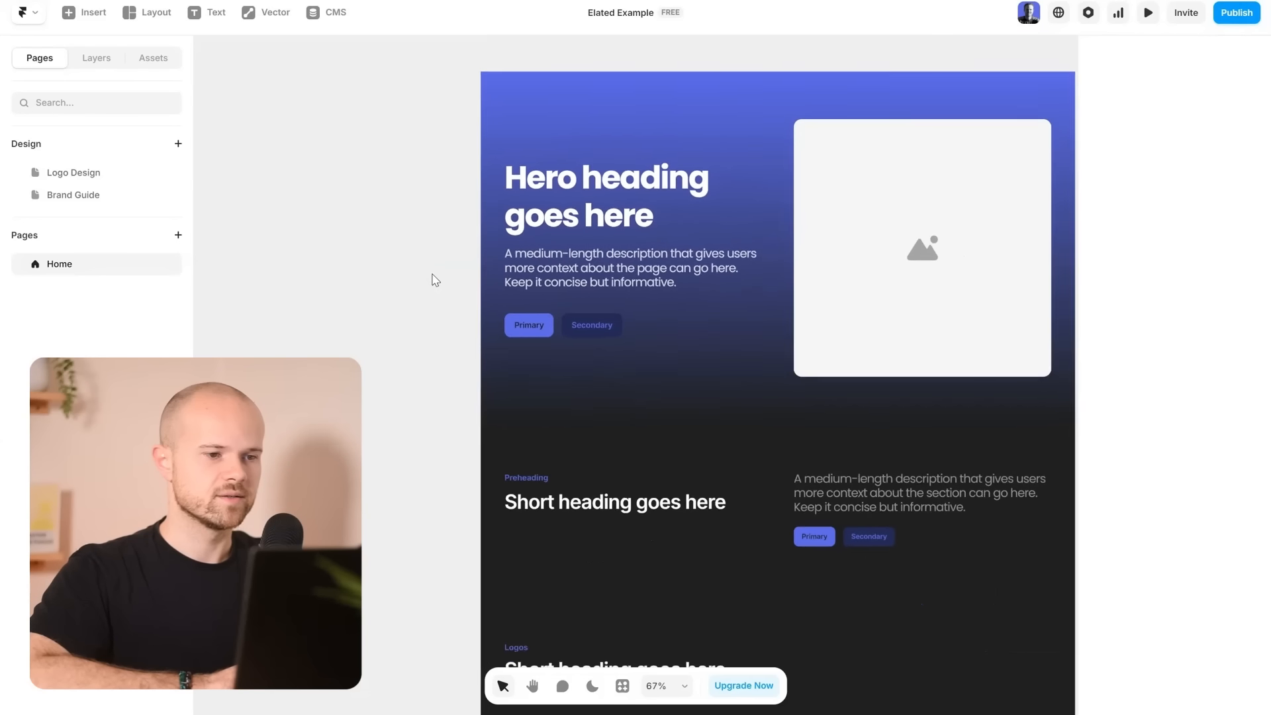
pyautogui.scroll(5, 526, 321)
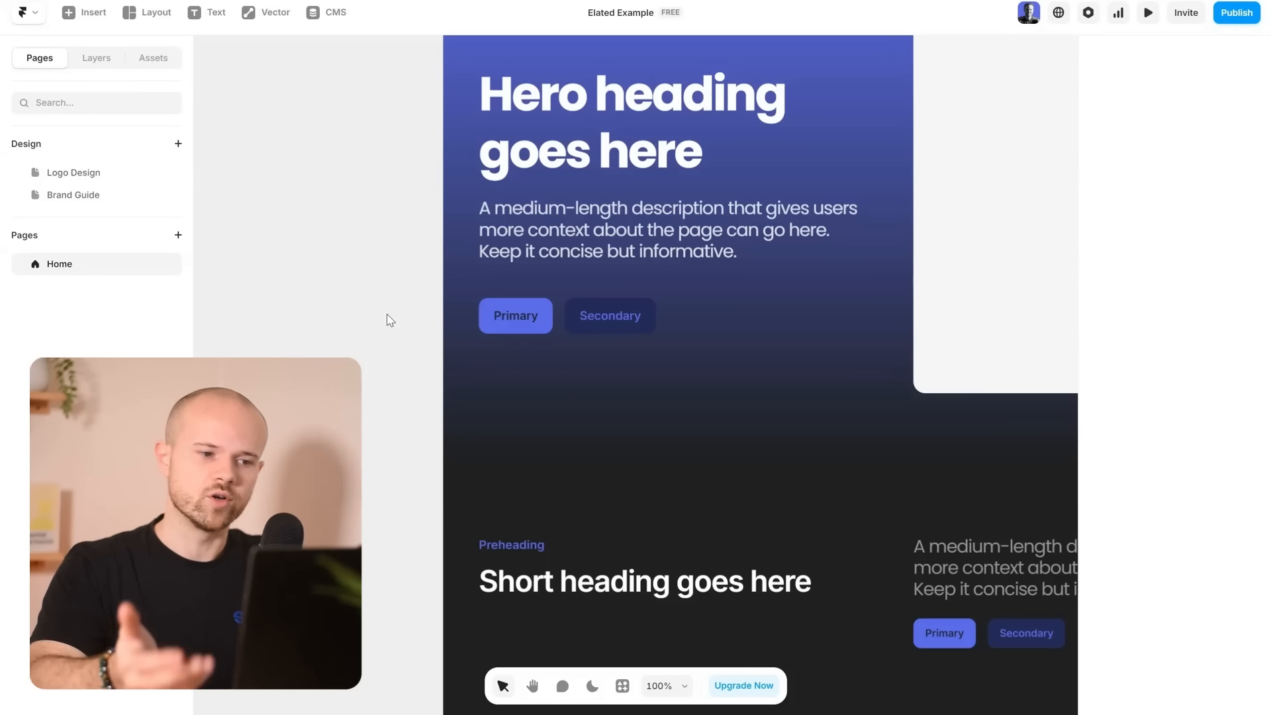
pyautogui.hotkey('shift', '1')
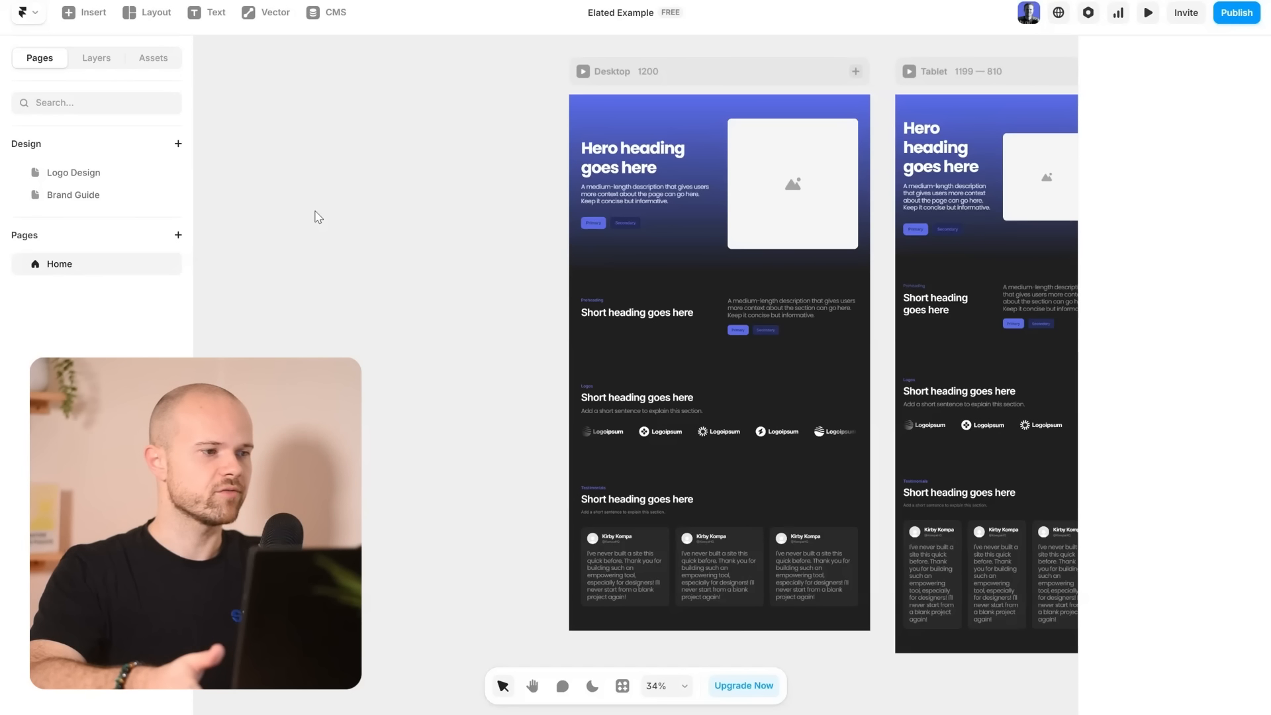
# Copy the logo from the Brand Guide cover into the Desktop hero above the heading and scale it to 250 × 65.
pyautogui.click(83, 202)
pyautogui.click(405, 319)
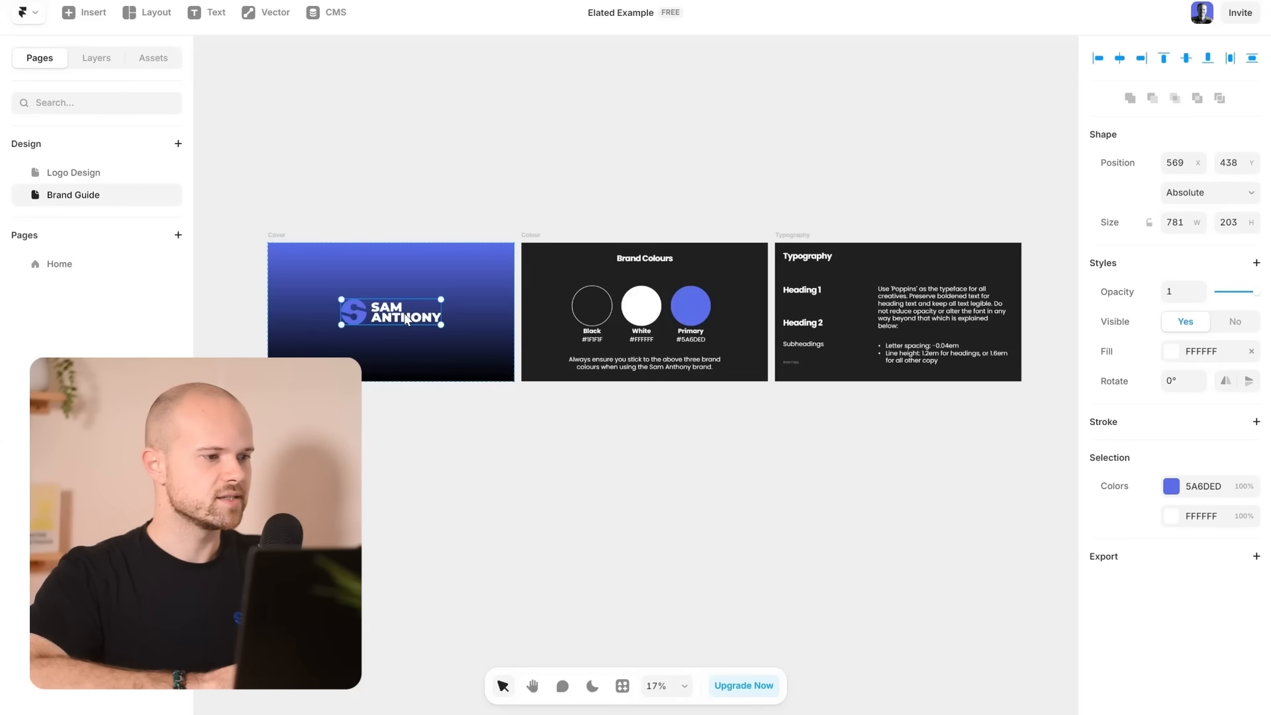
pyautogui.rightClick(374, 319)
pyautogui.moveTo(431, 306)
pyautogui.click(556, 307)
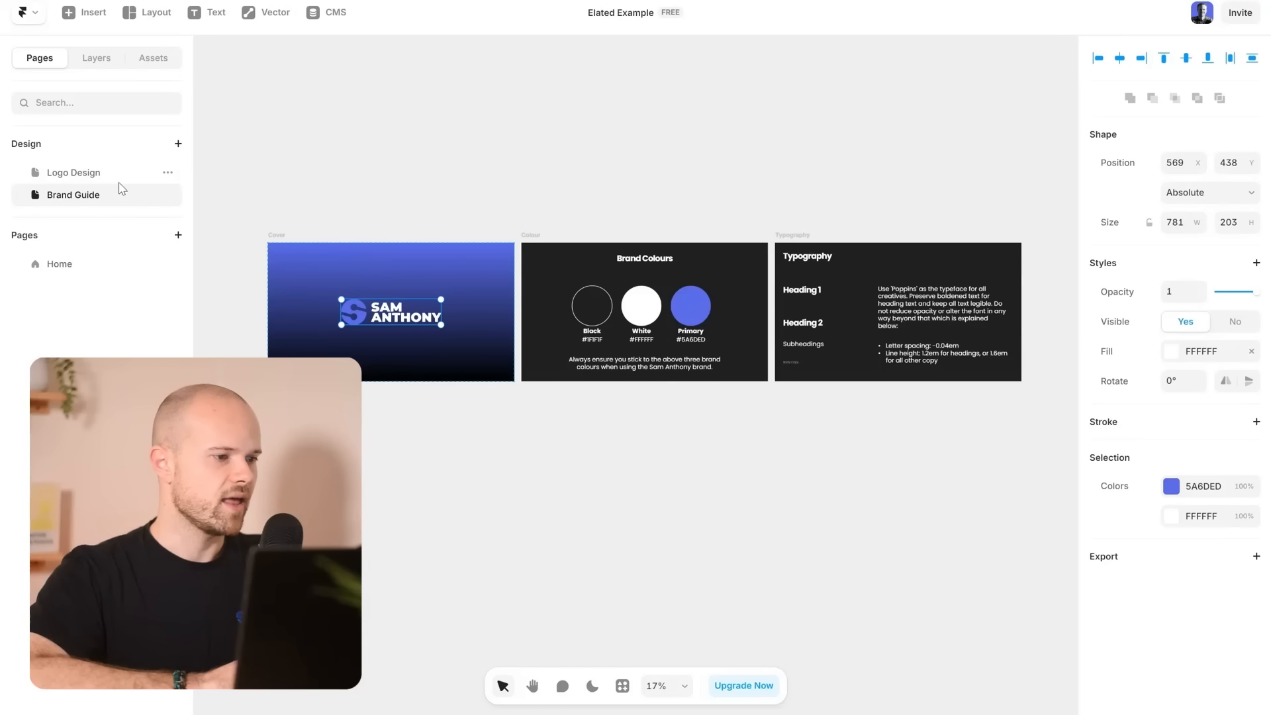
pyautogui.click(61, 258)
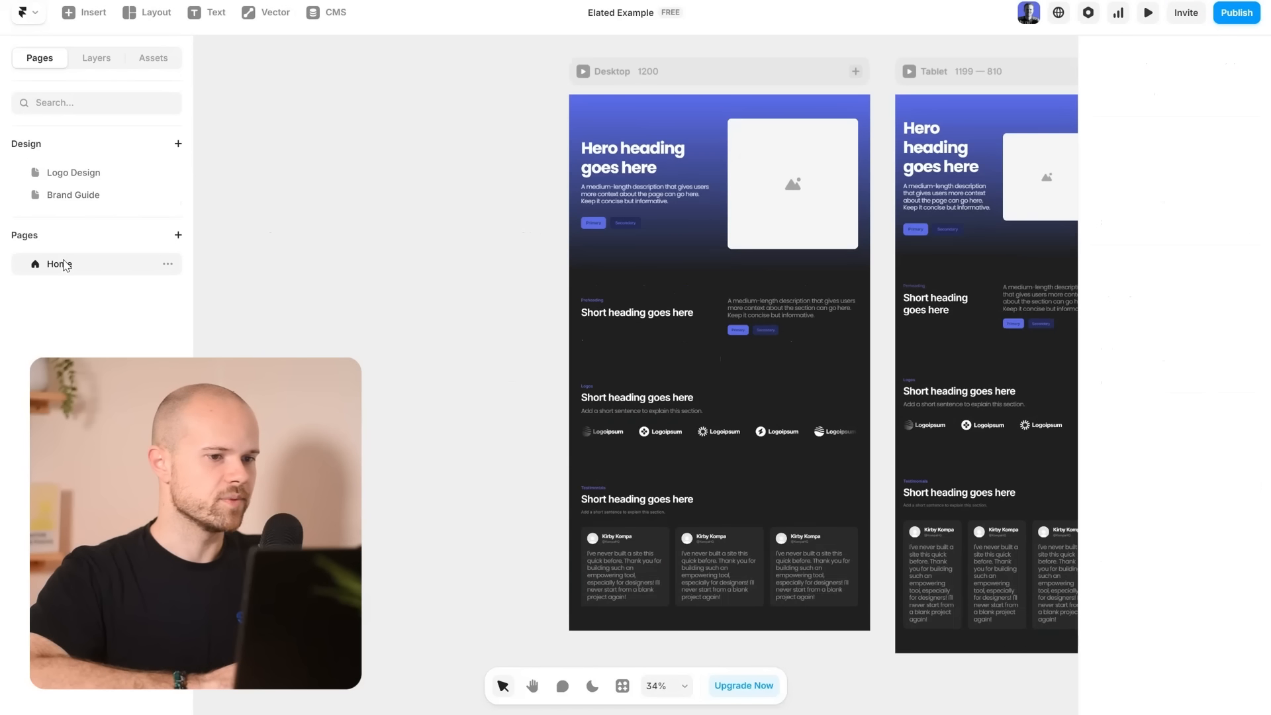
pyautogui.click(609, 180)
pyautogui.hotkey('ctrl', 'v')
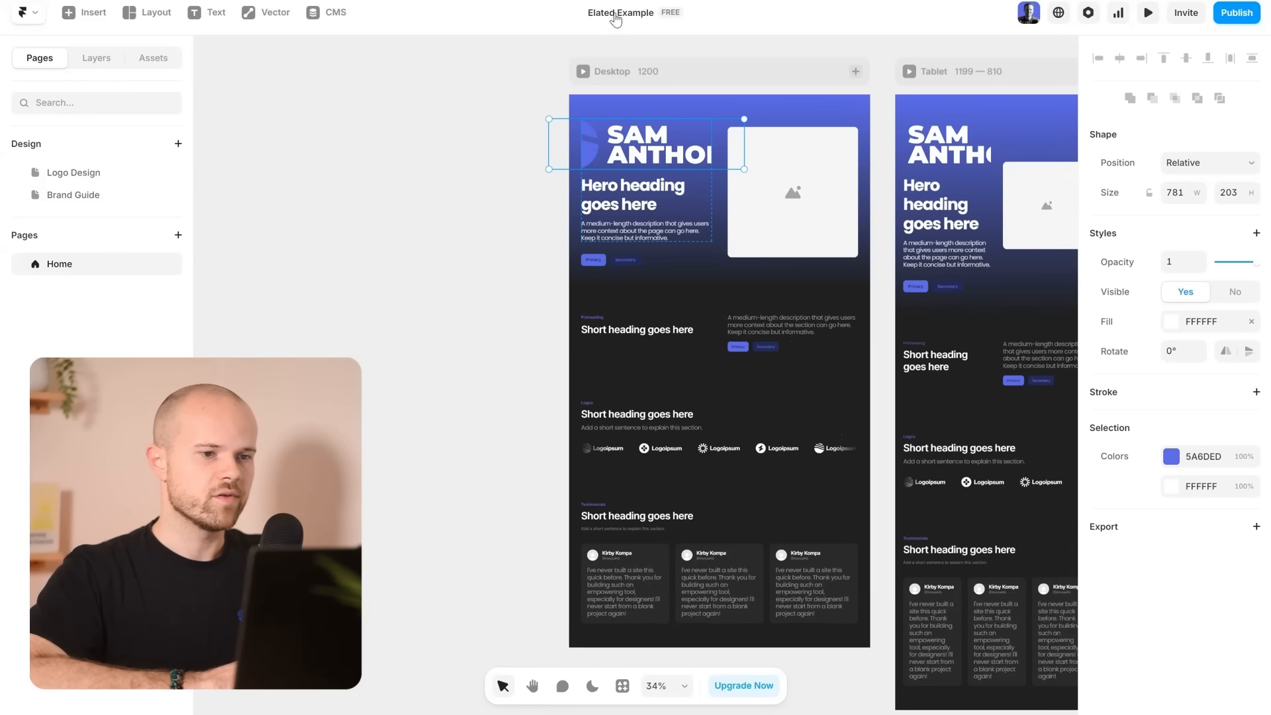
pyautogui.scroll(5, 637, 137)
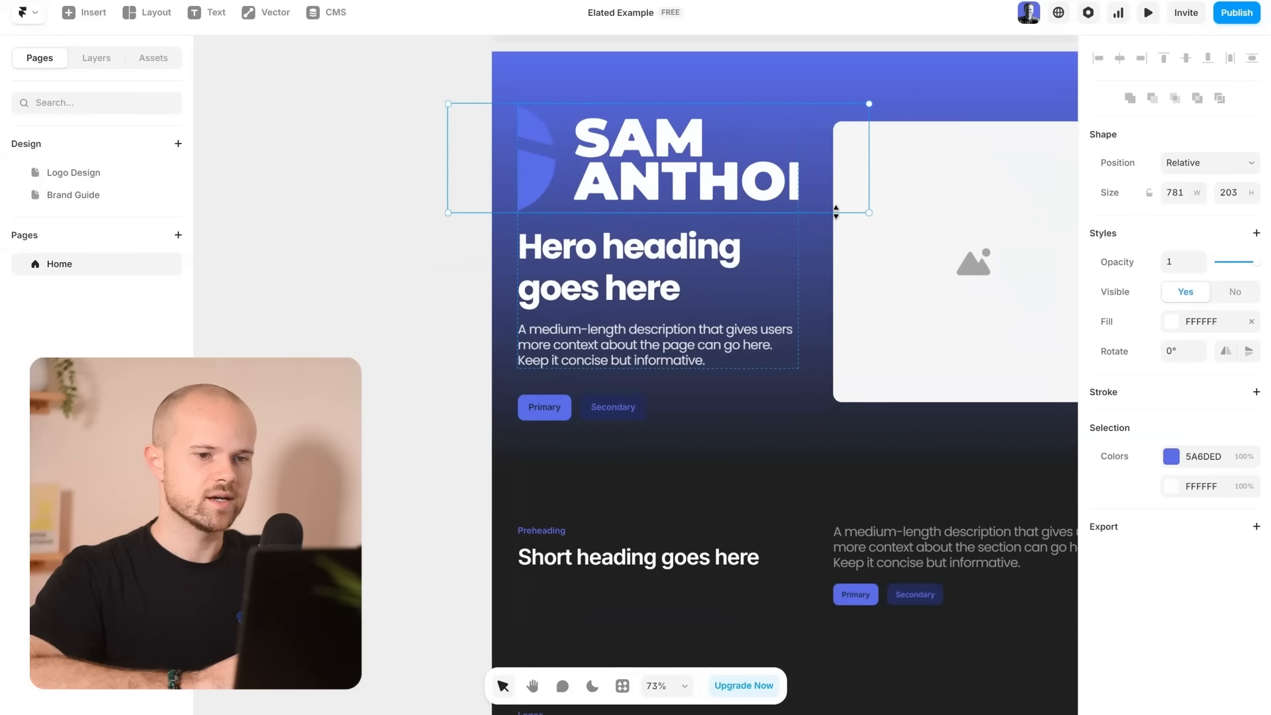
pyautogui.moveTo(869, 211); pyautogui.dragTo(680, 140)
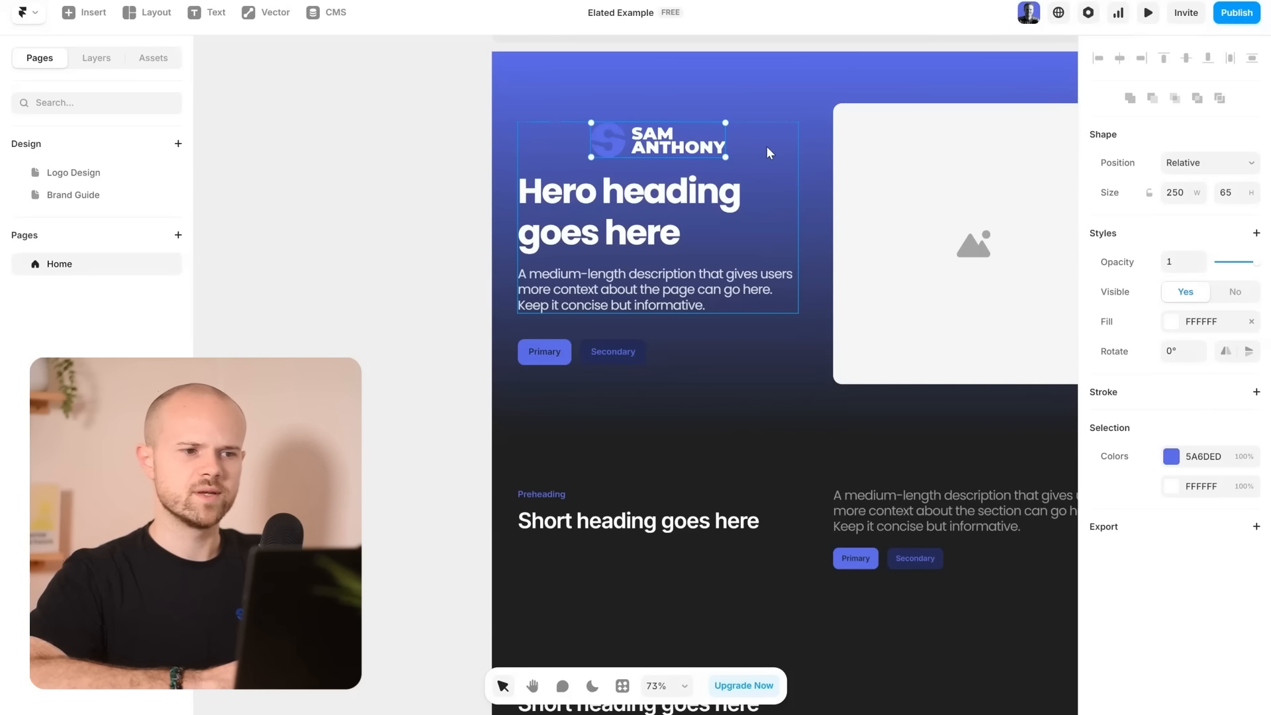
# Align the Desktop hero stack holding the logo, heading and description to the start, and recolour the logo's S icon to FFFFFF.
pyautogui.click(591, 162)
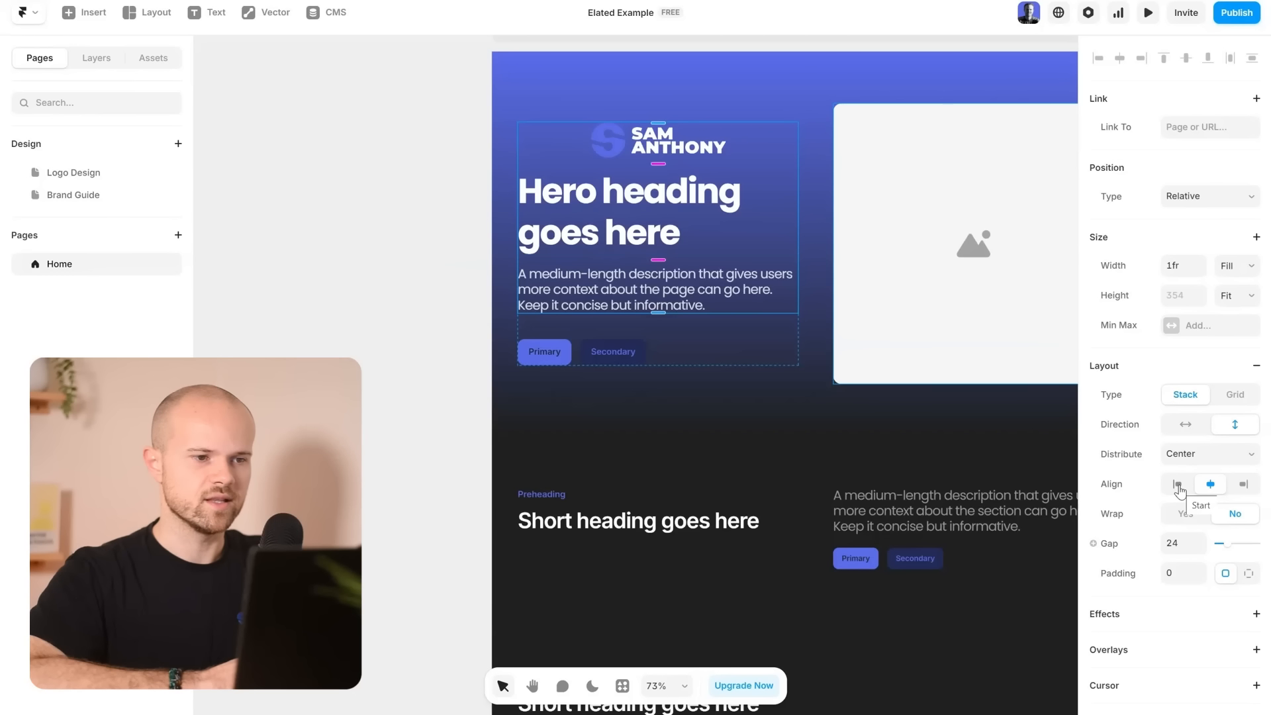
pyautogui.click(1179, 484)
pyautogui.scroll(3, 474, 192)
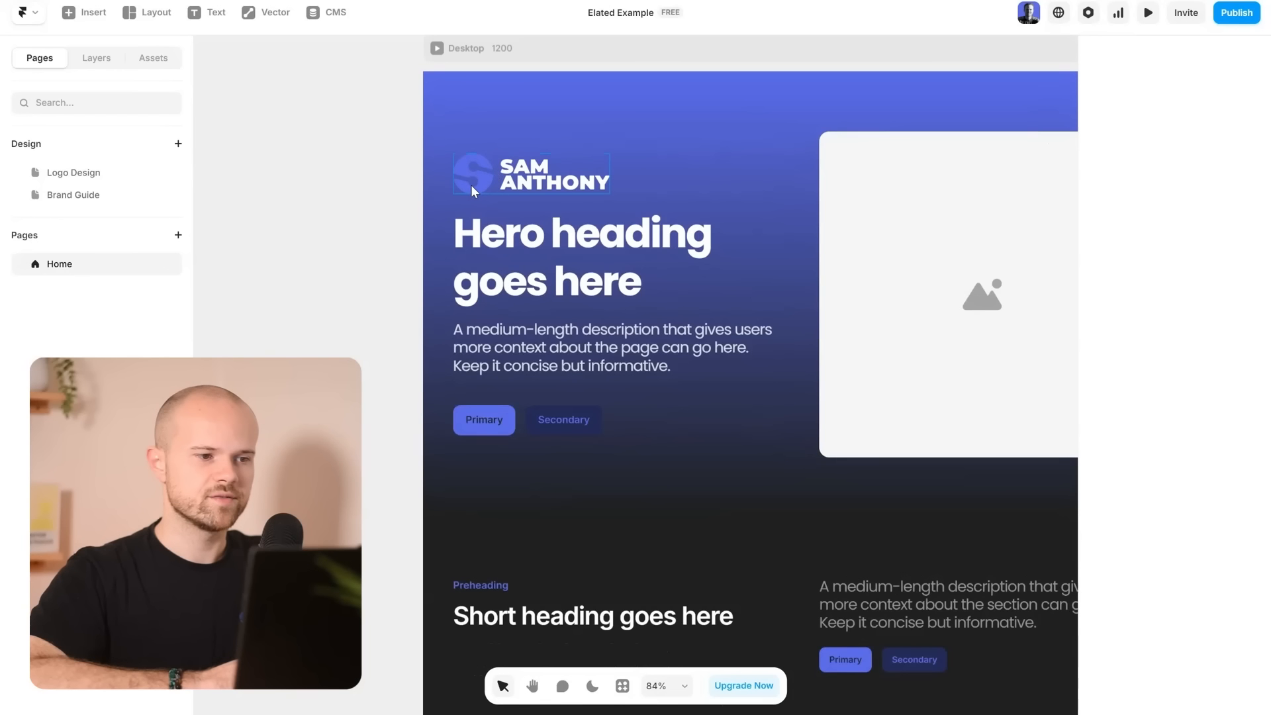
pyautogui.click(474, 192)
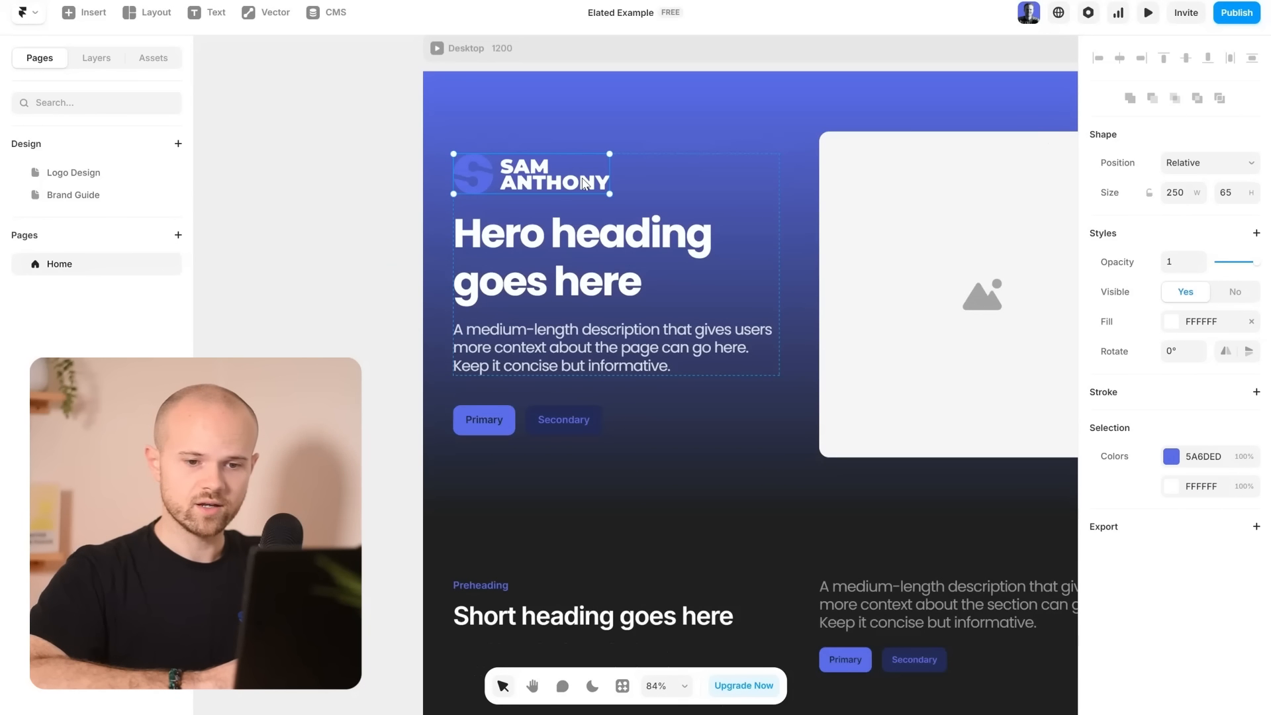
pyautogui.click(1170, 456)
pyautogui.moveTo(973, 384); pyautogui.dragTo(863, 335)
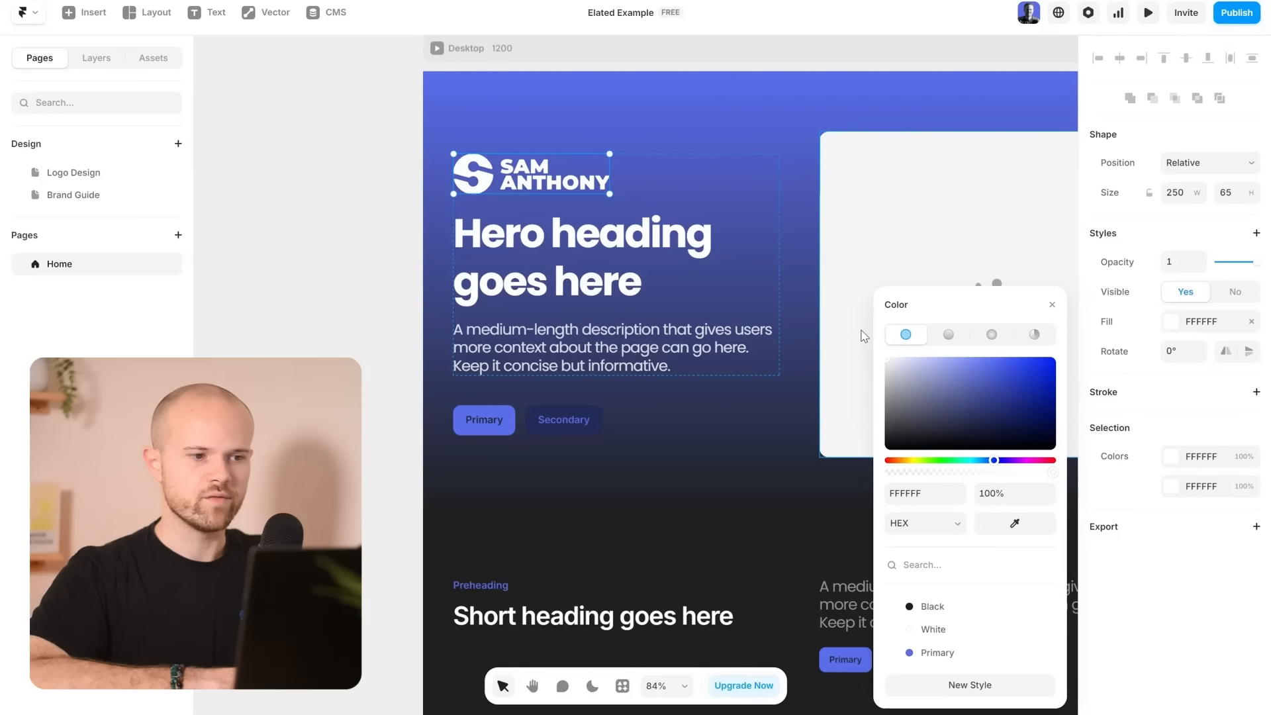
pyautogui.click(381, 312)
pyautogui.scroll(-3, 381, 312)
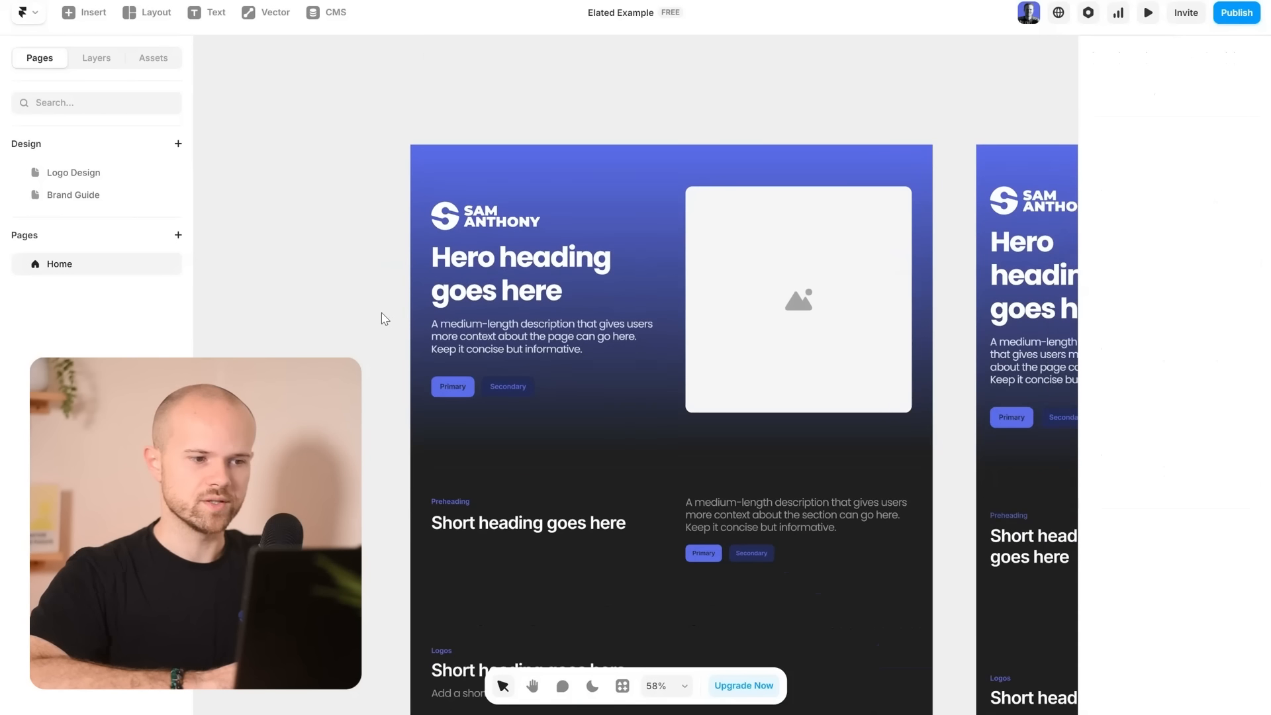
pyautogui.scroll(-1, 382, 312)
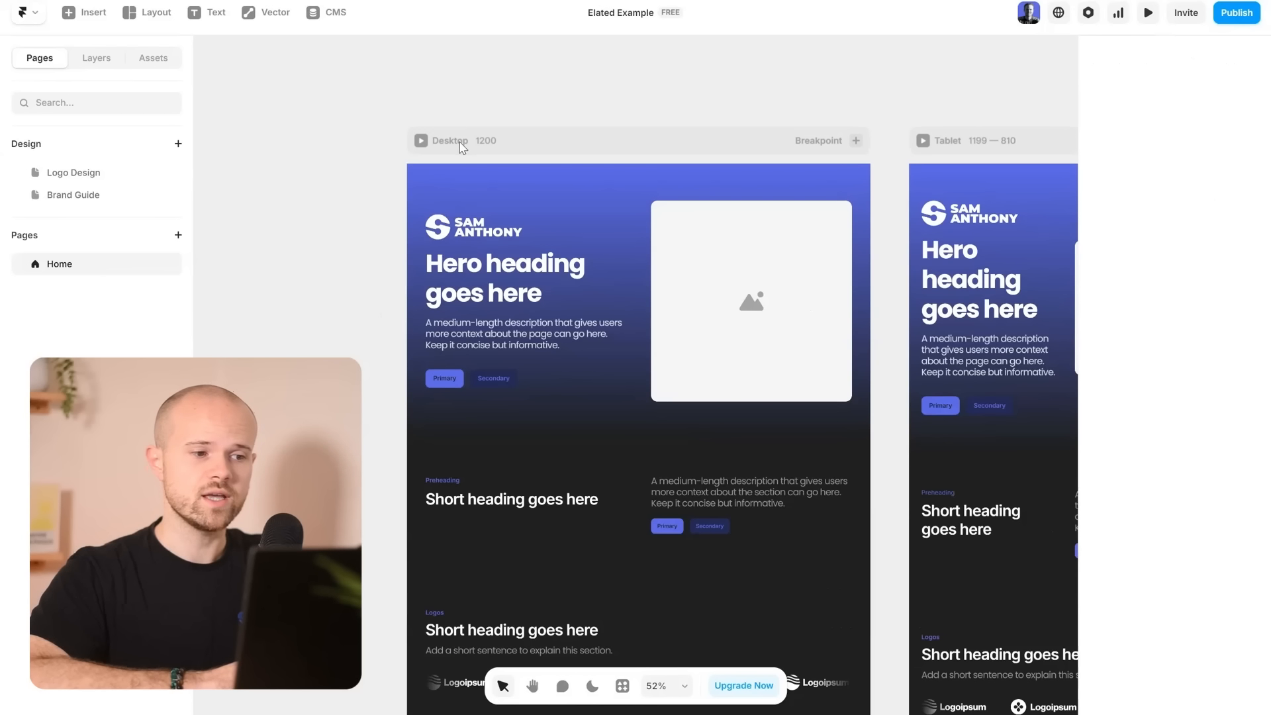
# Try editing an anchor point on the inner curve of the S icon's vector path in the Desktop hero logo.
pyautogui.scroll(4, 481, 207)
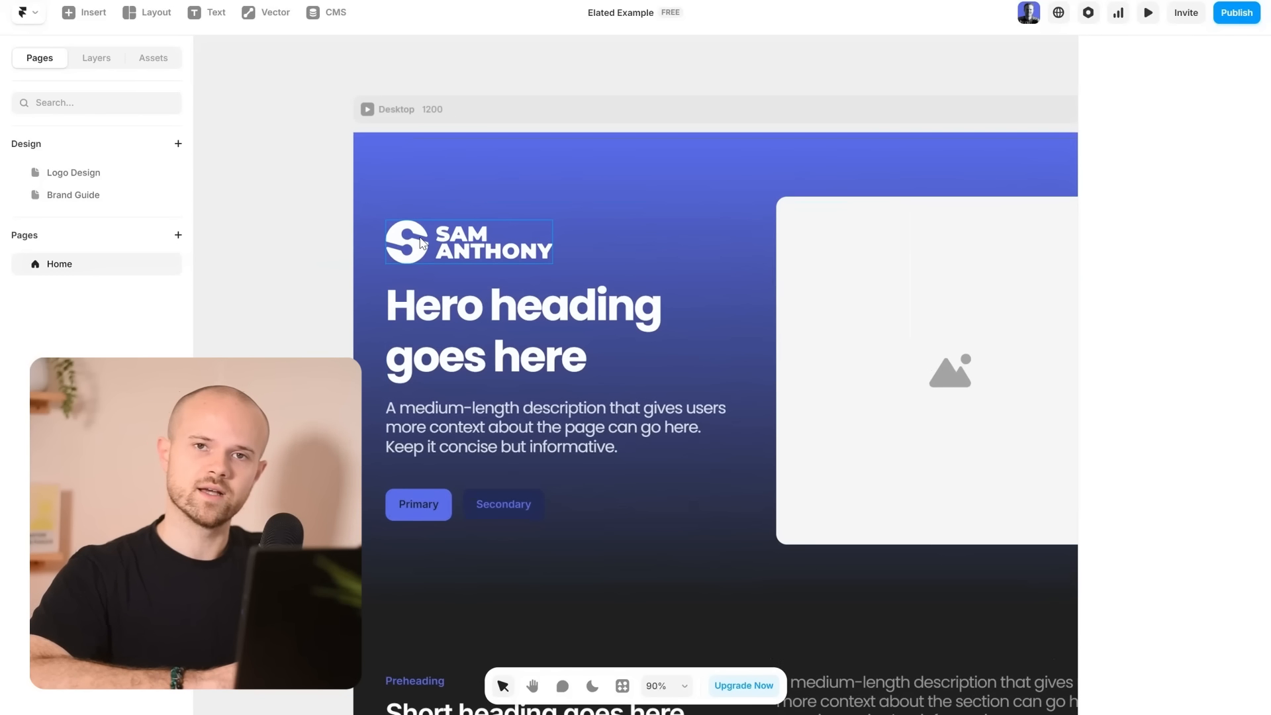
pyautogui.click(411, 258)
pyautogui.doubleClick(418, 248)
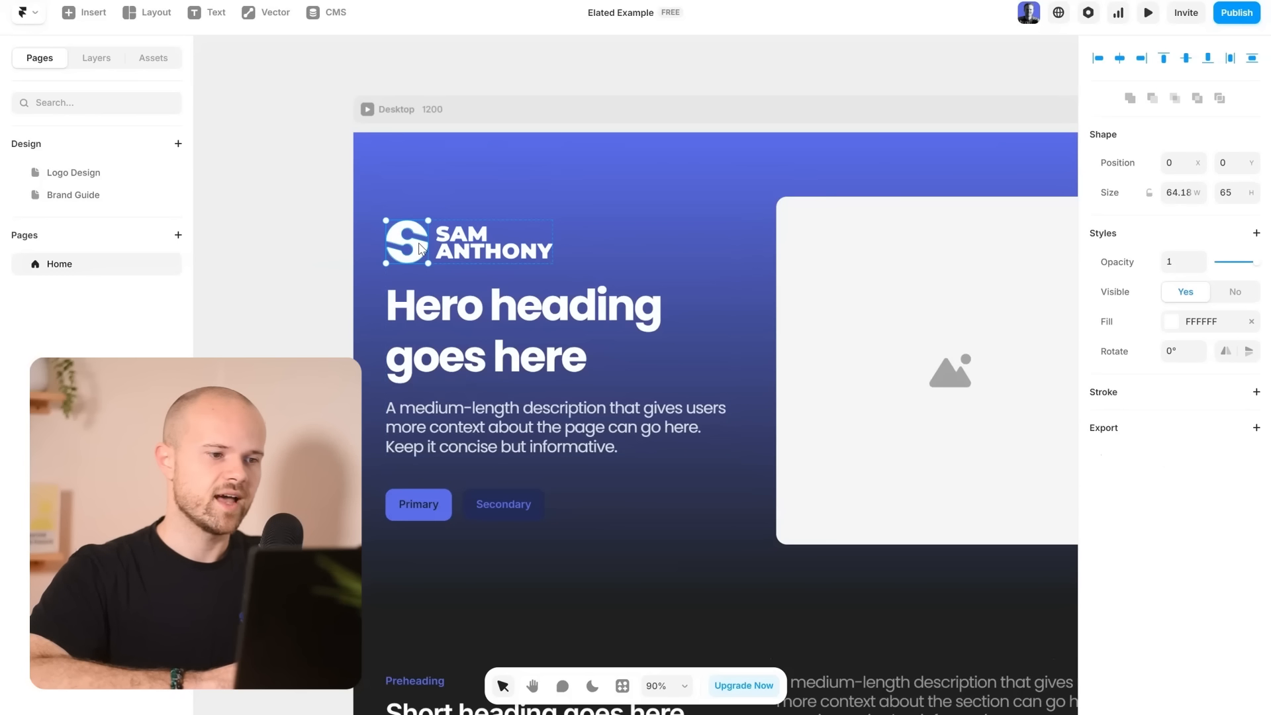
pyautogui.scroll(5, 420, 249)
pyautogui.doubleClick(418, 250)
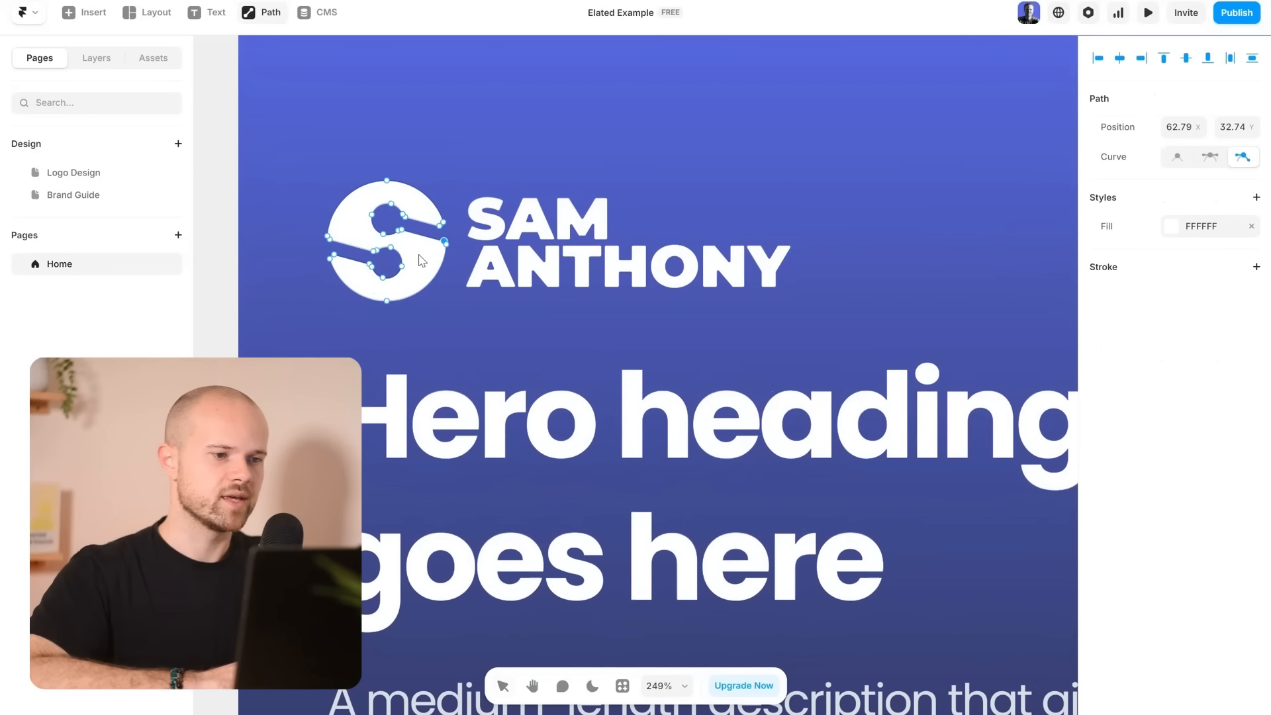
pyautogui.scroll(7, 377, 235)
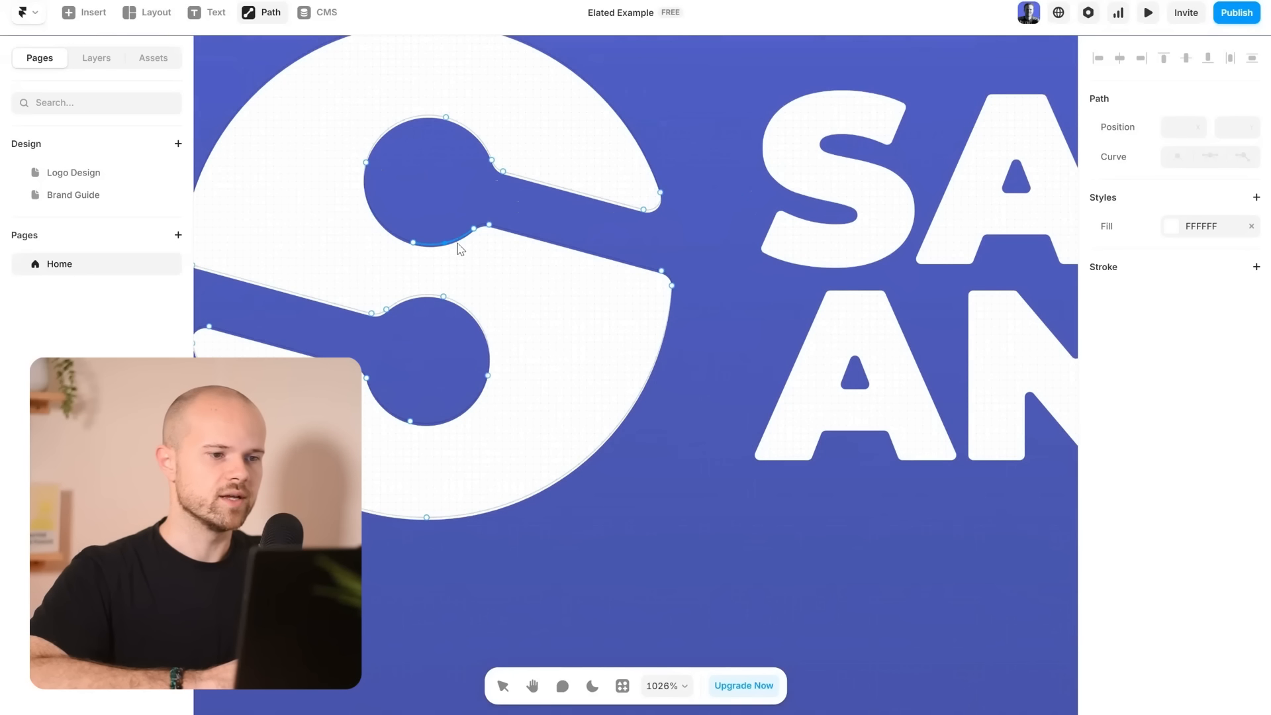
pyautogui.moveTo(498, 233); pyautogui.dragTo(583, 225)
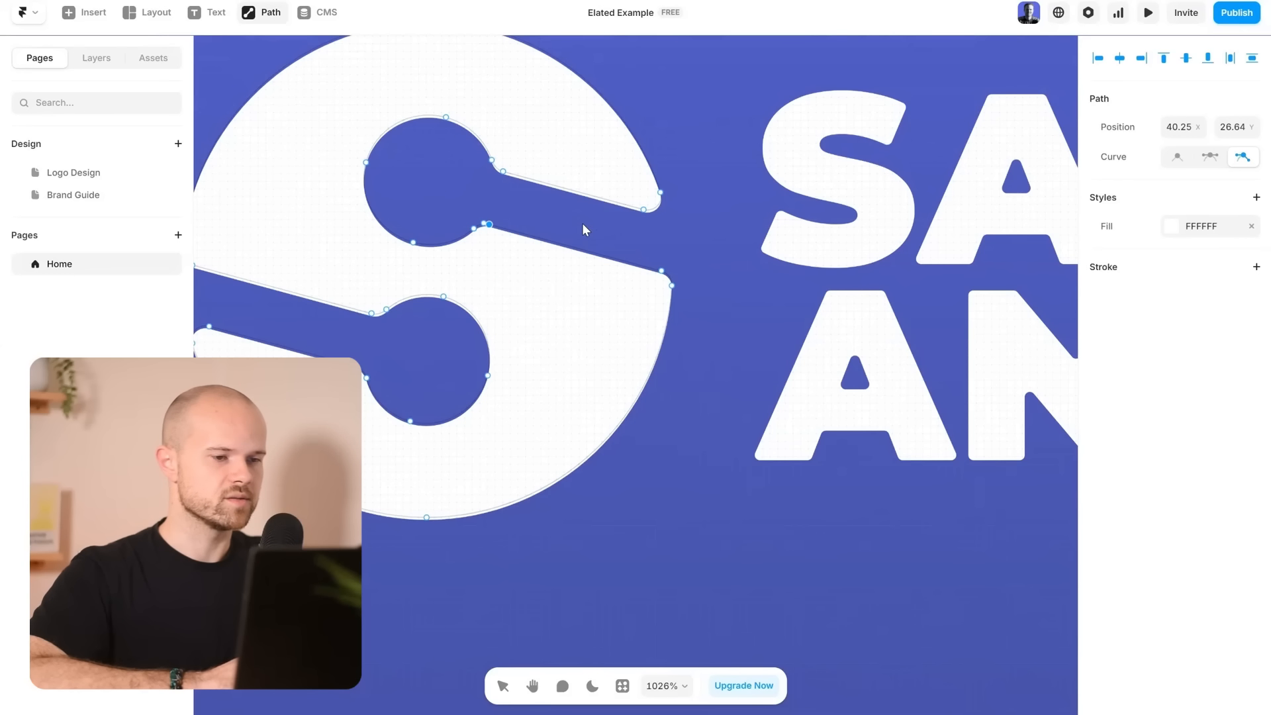
pyautogui.scroll(-10, 584, 226)
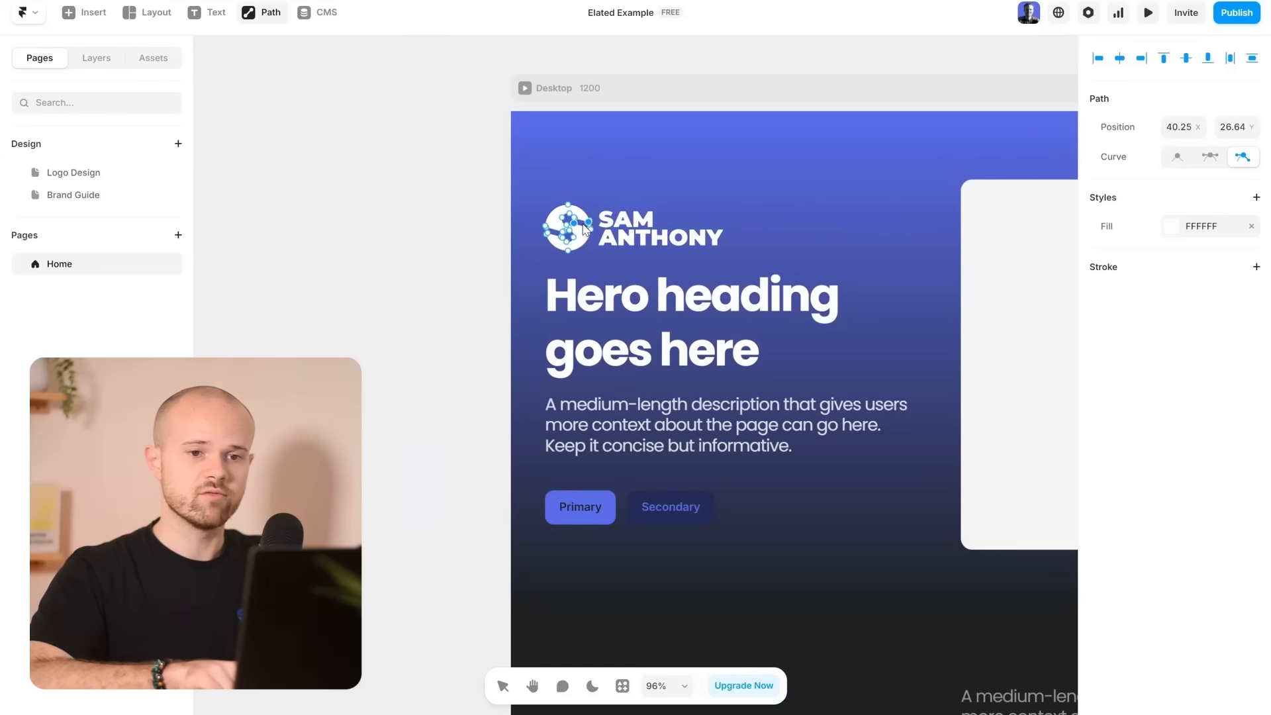
pyautogui.hotkey('ctrl', 'z')
pyautogui.click(451, 258)
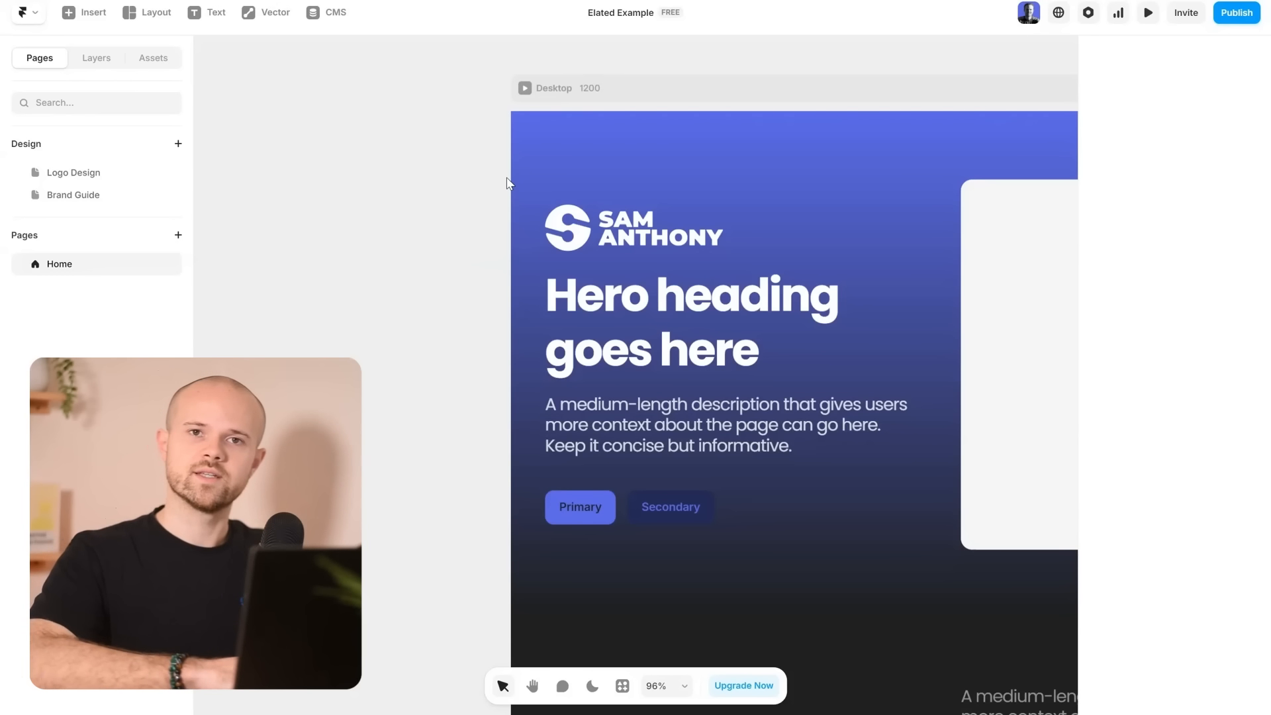
# Publish the website and open its live framer.app address in the browser.
pyautogui.hotkey('shift', '1')
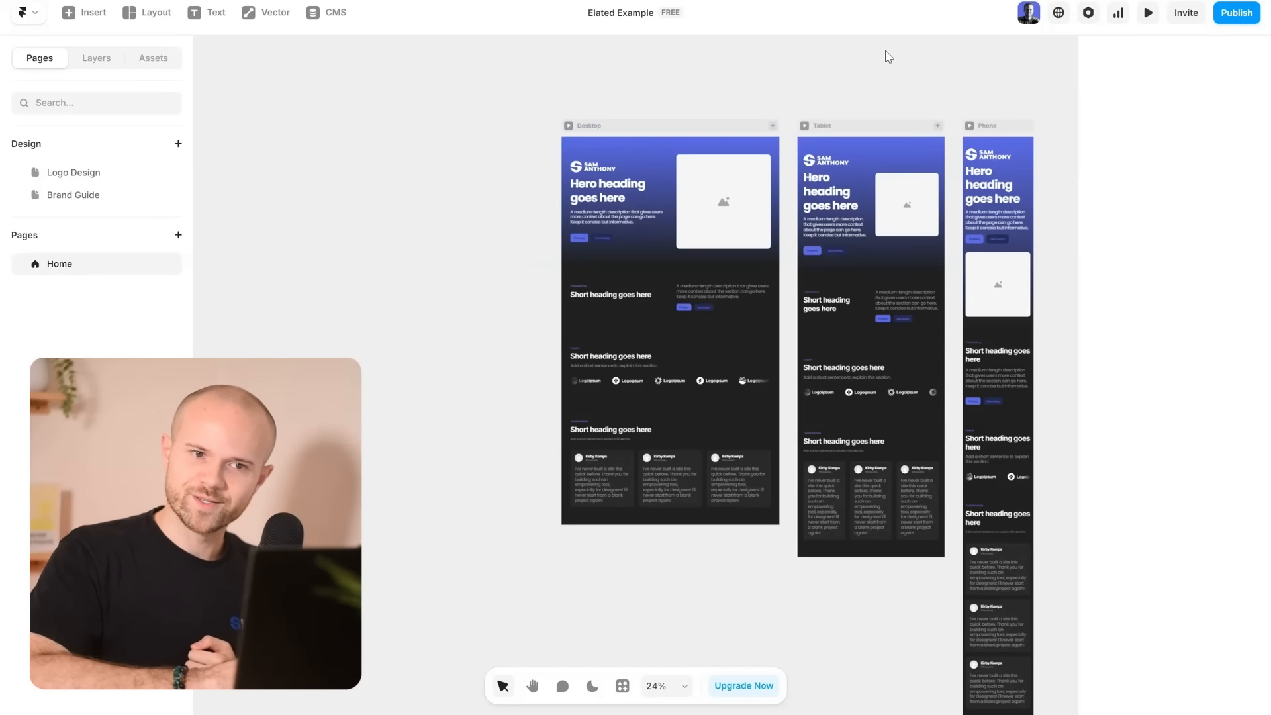
pyautogui.click(1233, 19)
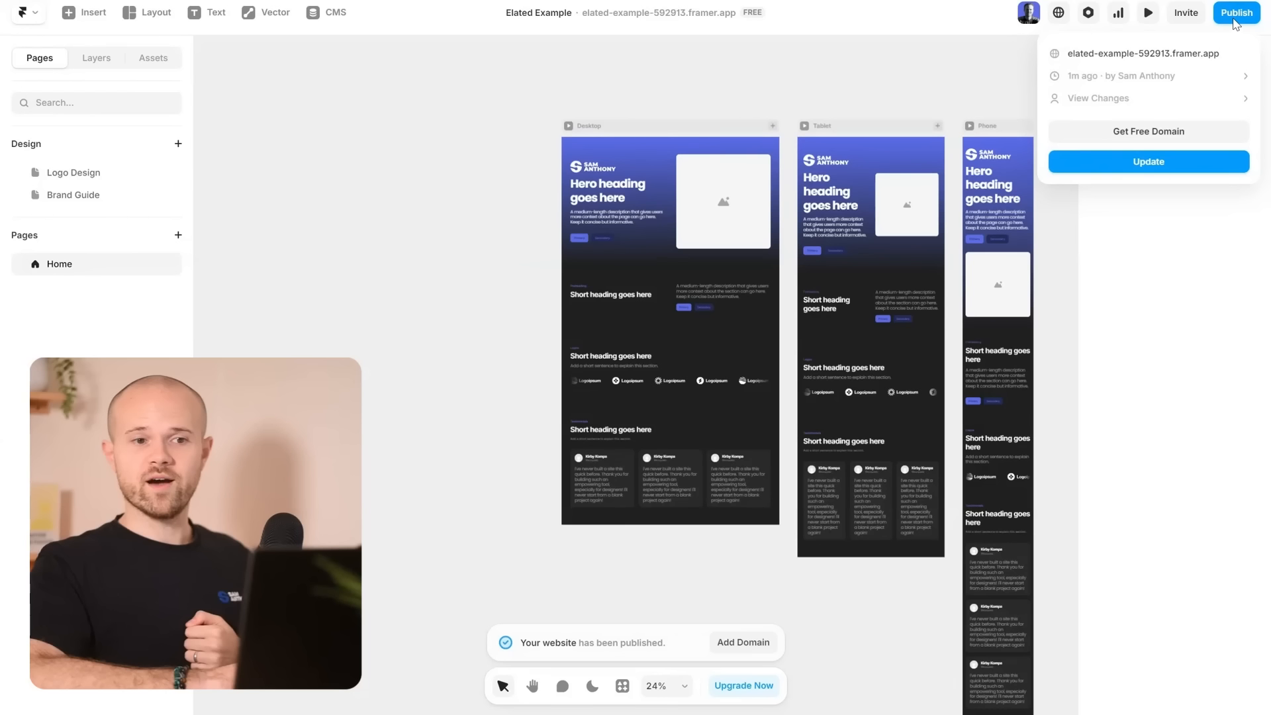
pyautogui.click(1150, 53)
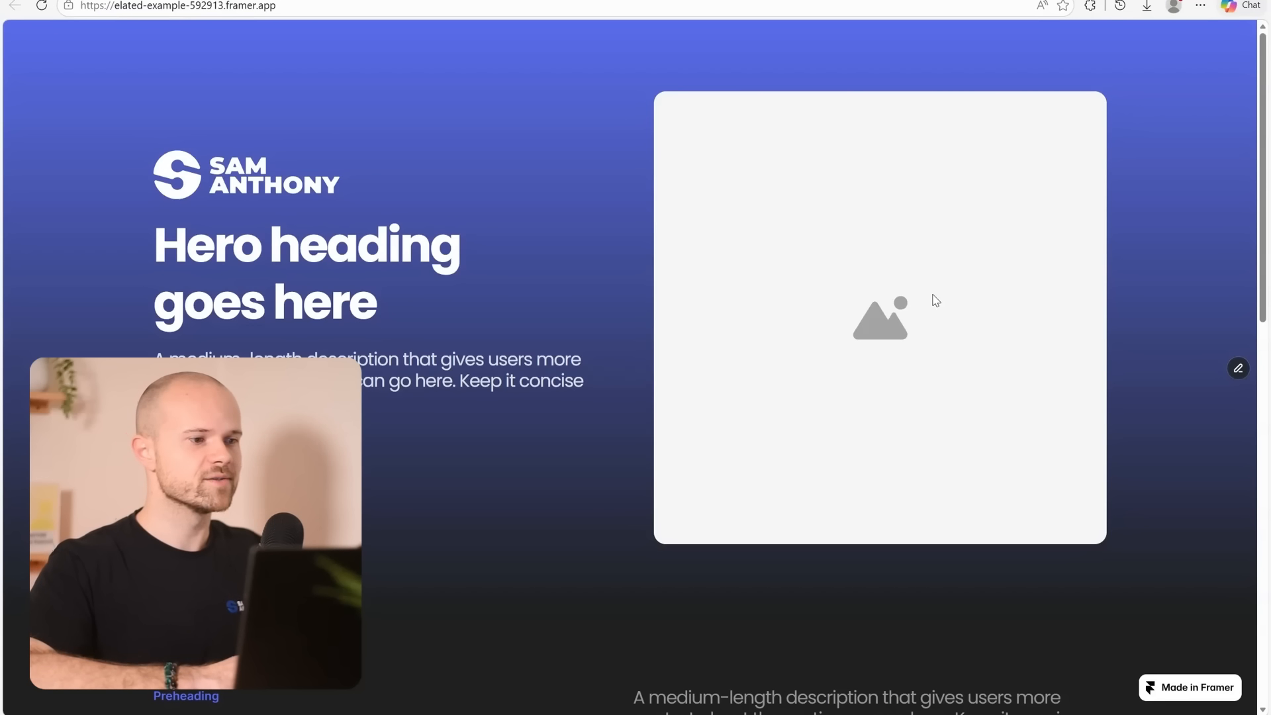
# Examine the published page's sections at full desktop width and in a browser window narrowed to phone width.
pyautogui.scroll(-15, 935, 301)
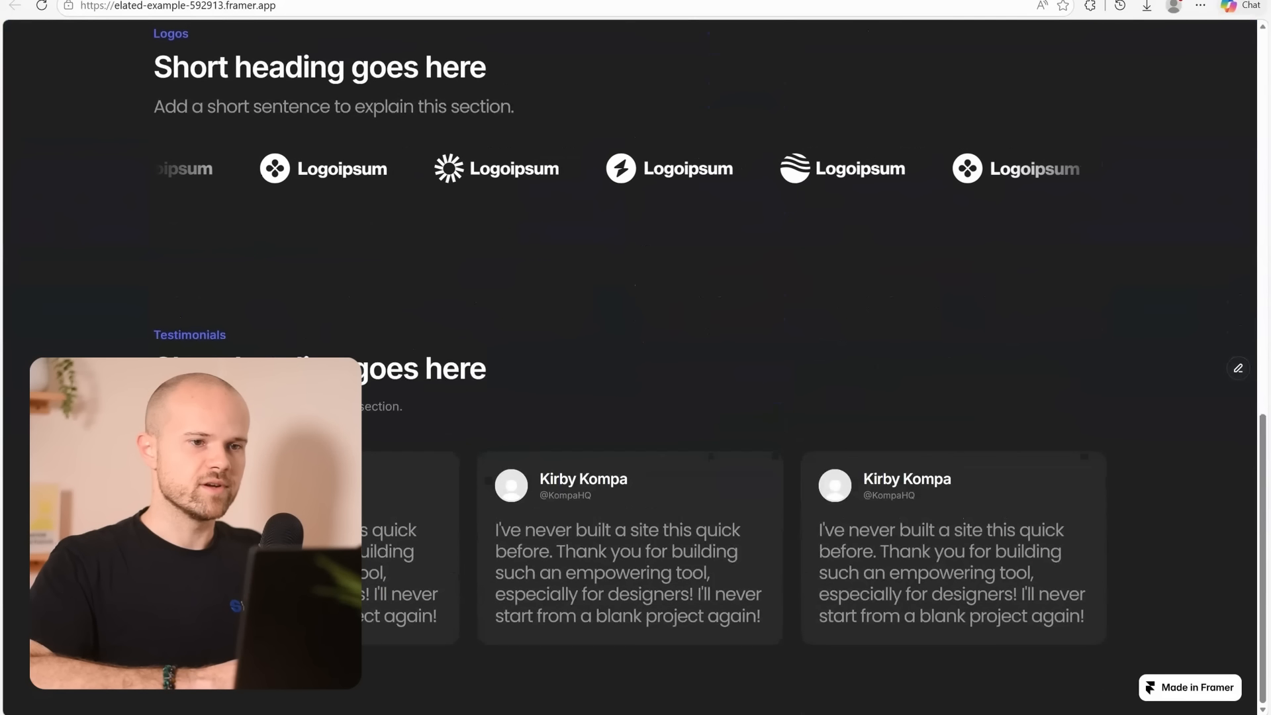
pyautogui.click(1219, 1)
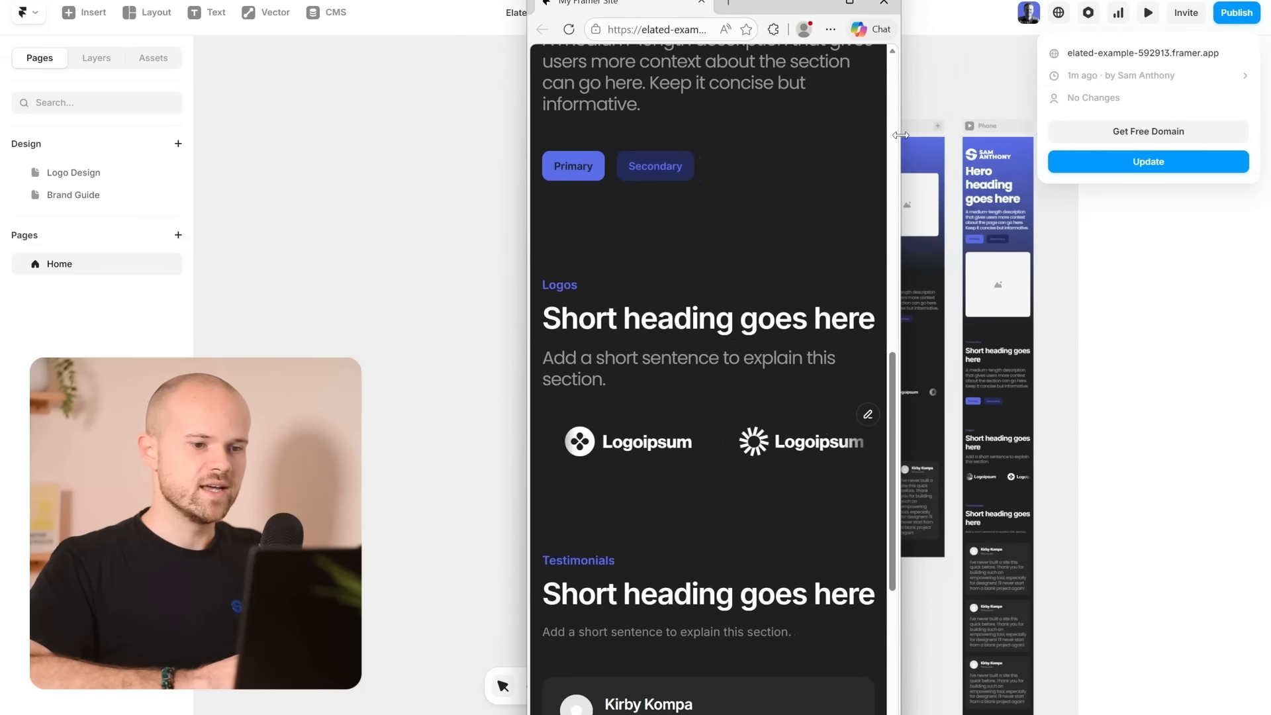
pyautogui.moveTo(900, 192)
pyautogui.mouseDown()
pyautogui.moveTo(1184, 194)
pyautogui.moveTo(899, 194)
pyautogui.mouseUp()
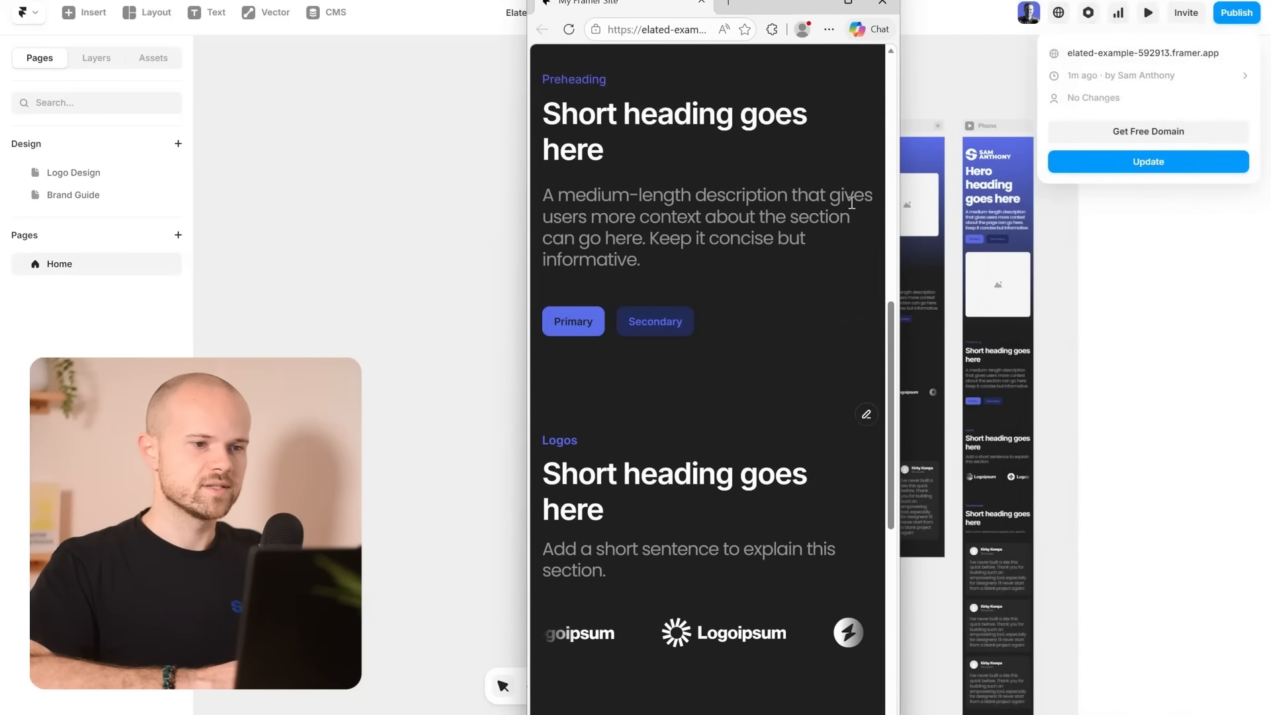
pyautogui.scroll(10, 709, 232)
pyautogui.scroll(-12, 710, 232)
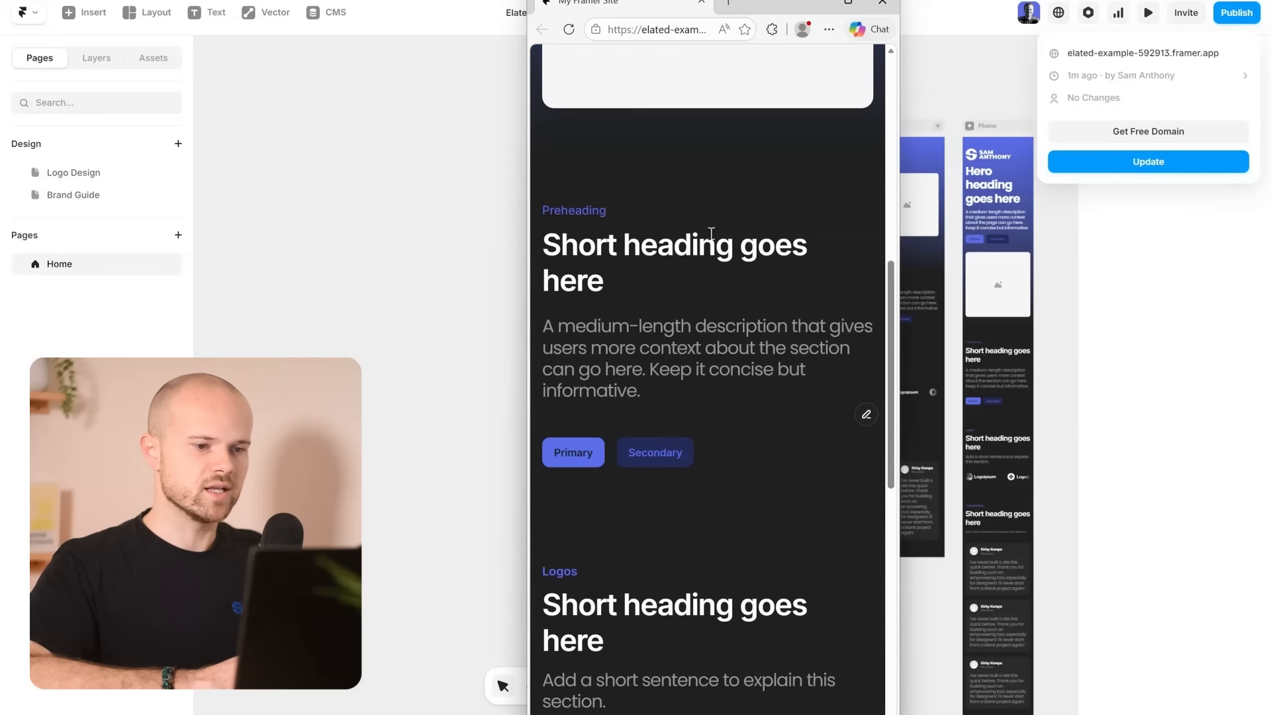
pyautogui.click(845, 4)
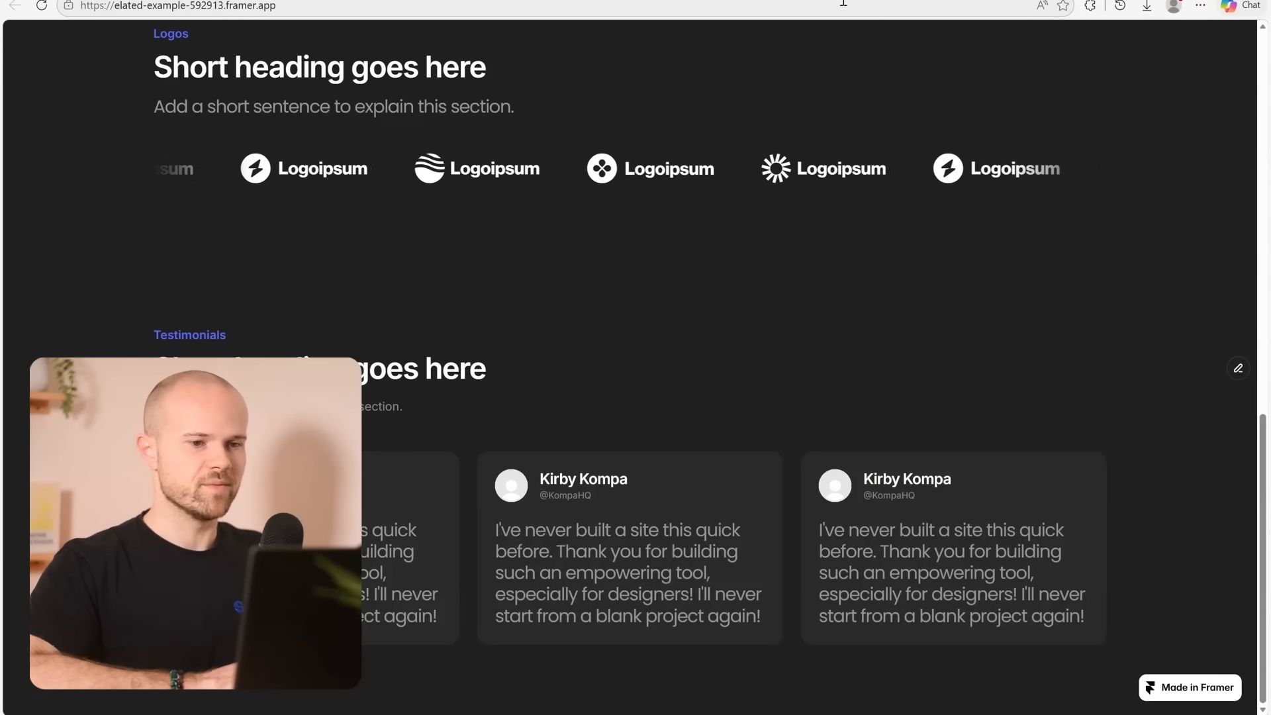
pyautogui.scroll(12, 817, 228)
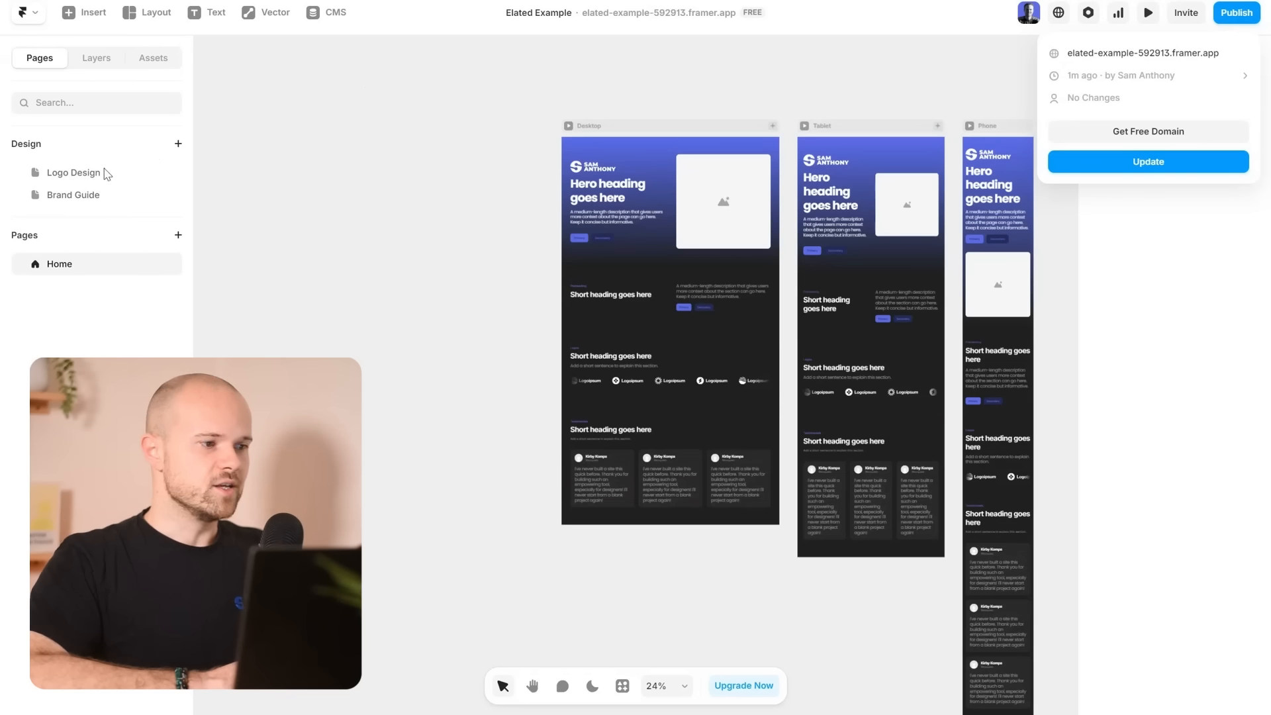
# Review the Logo Design page and the Black, White and Primary colour swatches in the Brand Guide.
pyautogui.click(98, 173)
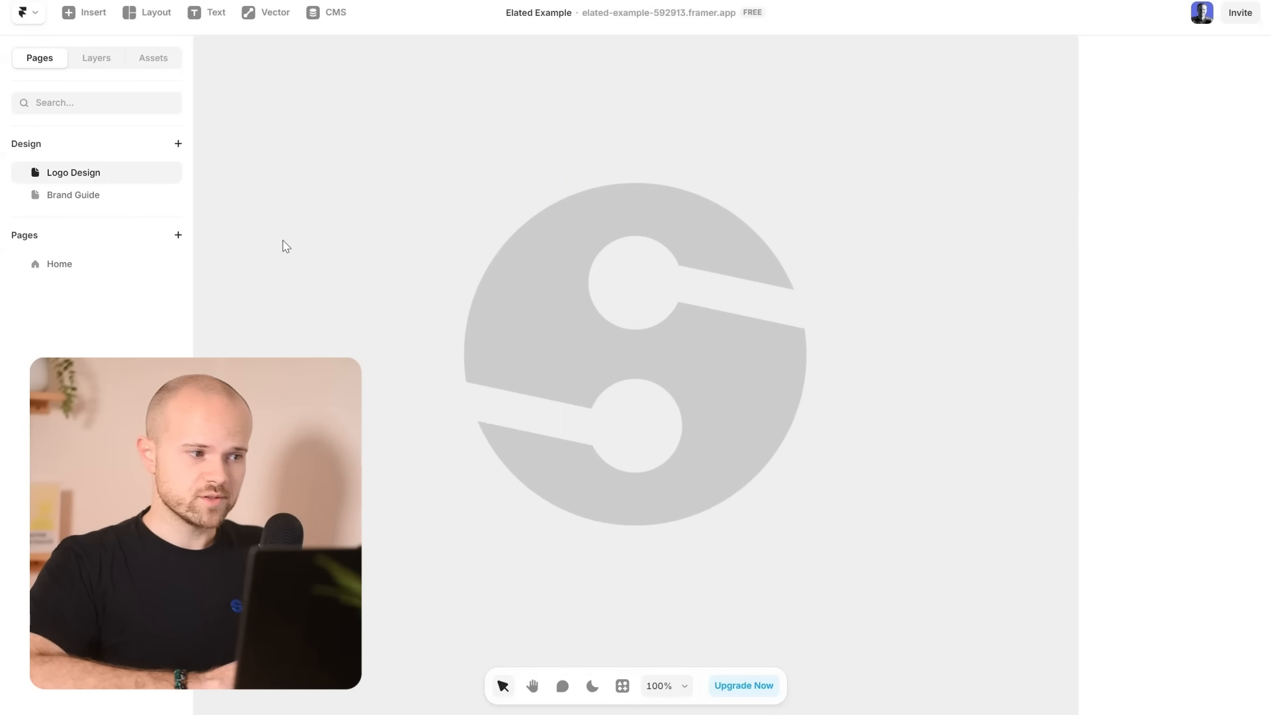
pyautogui.click(114, 197)
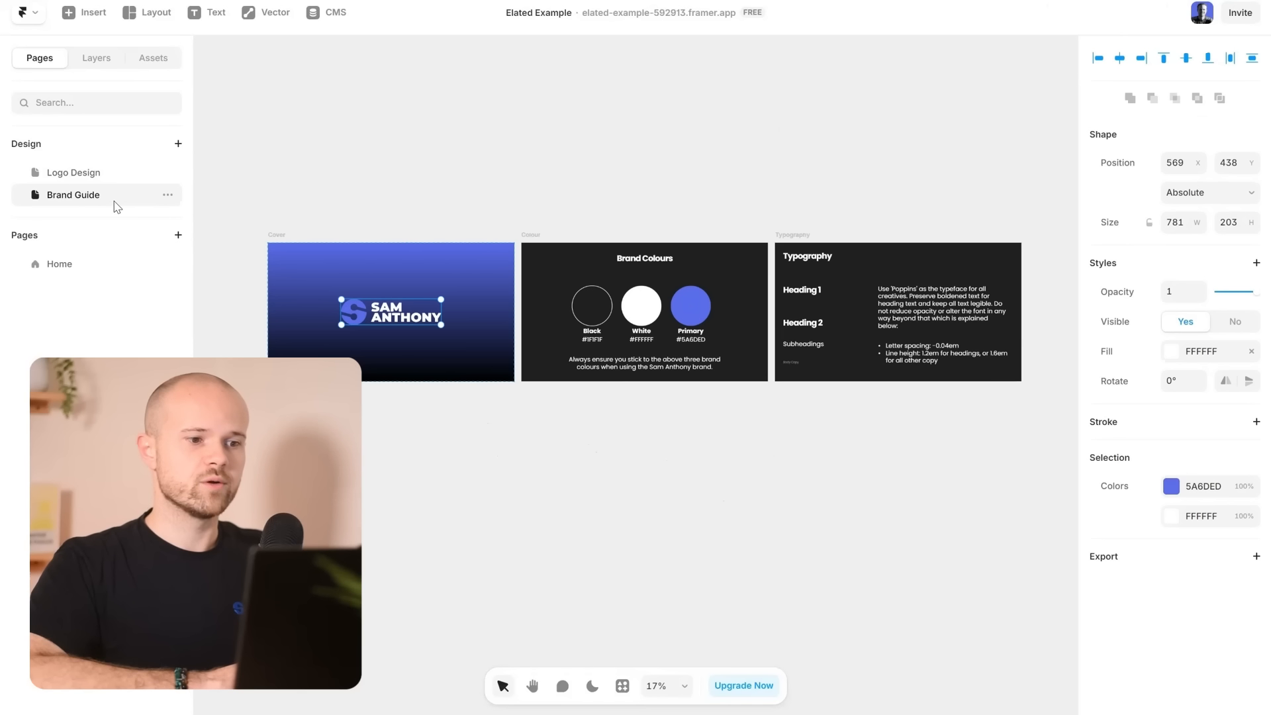
pyautogui.click(520, 180)
pyautogui.click(590, 304)
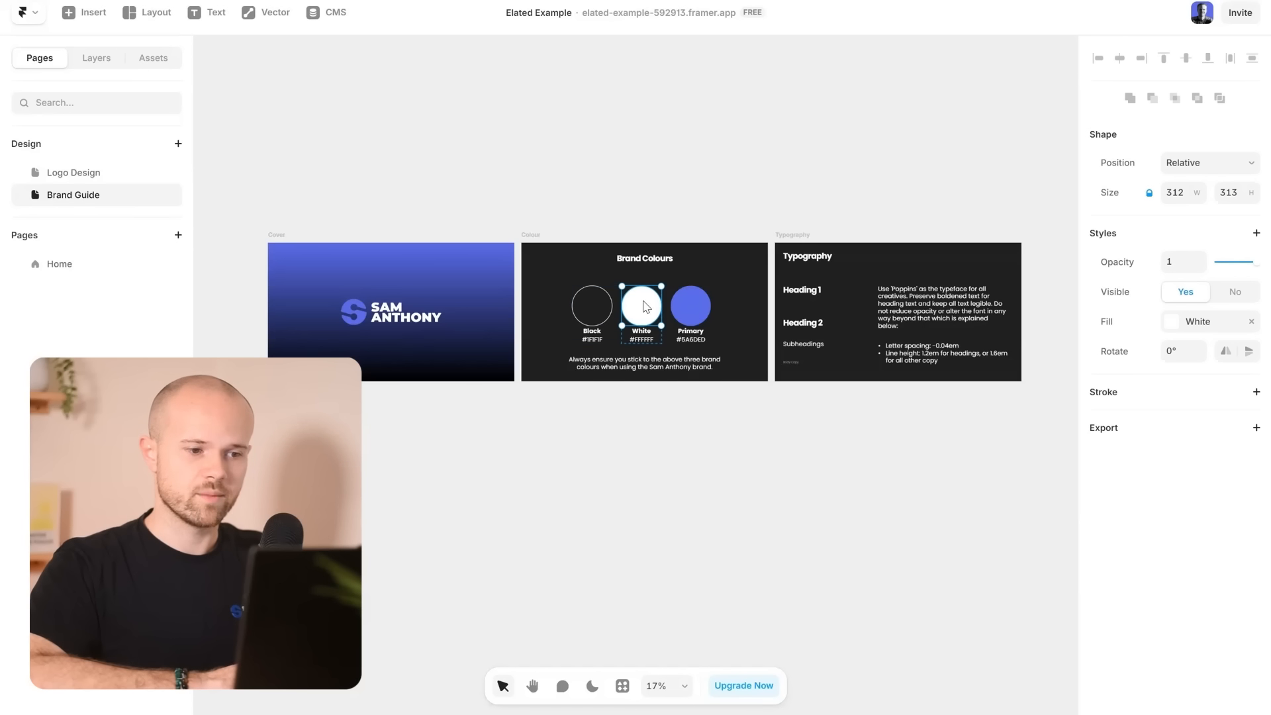
pyautogui.click(641, 306)
pyautogui.click(691, 299)
pyautogui.press('Escape')
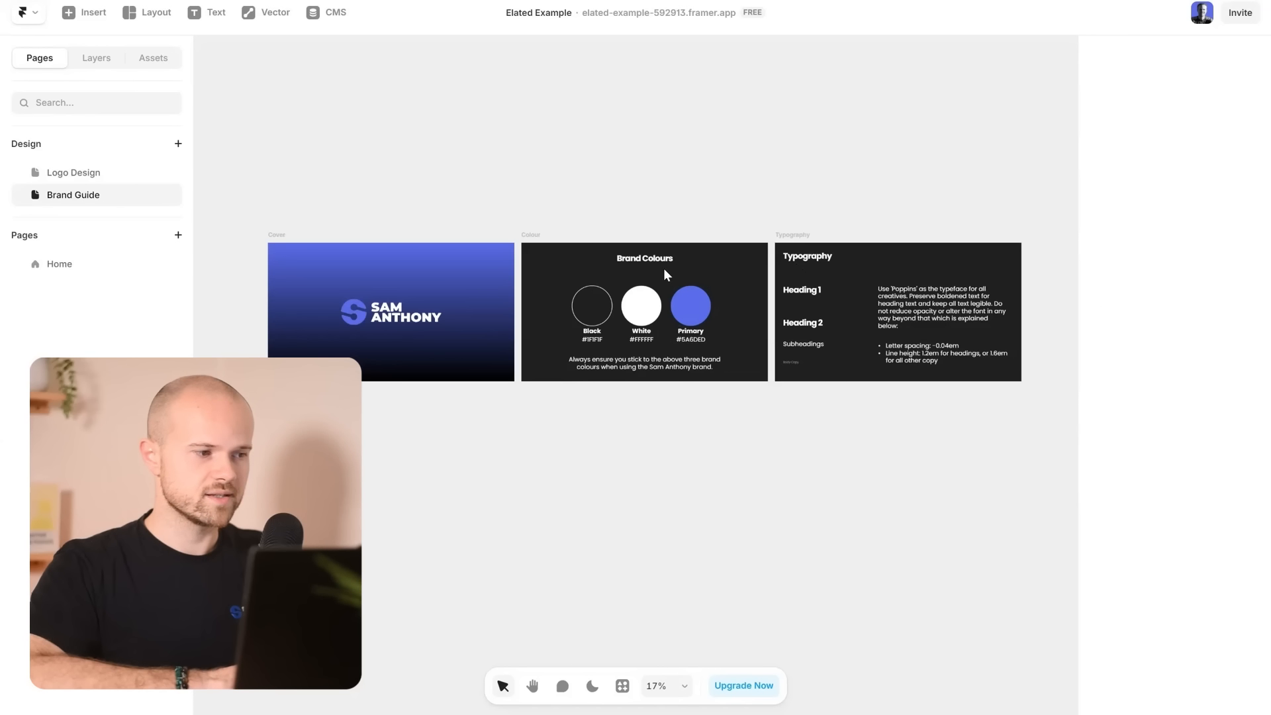
# Return to the Home page and open the free Framer subdomain name for entry in the site's Domains settings.
pyautogui.click(82, 263)
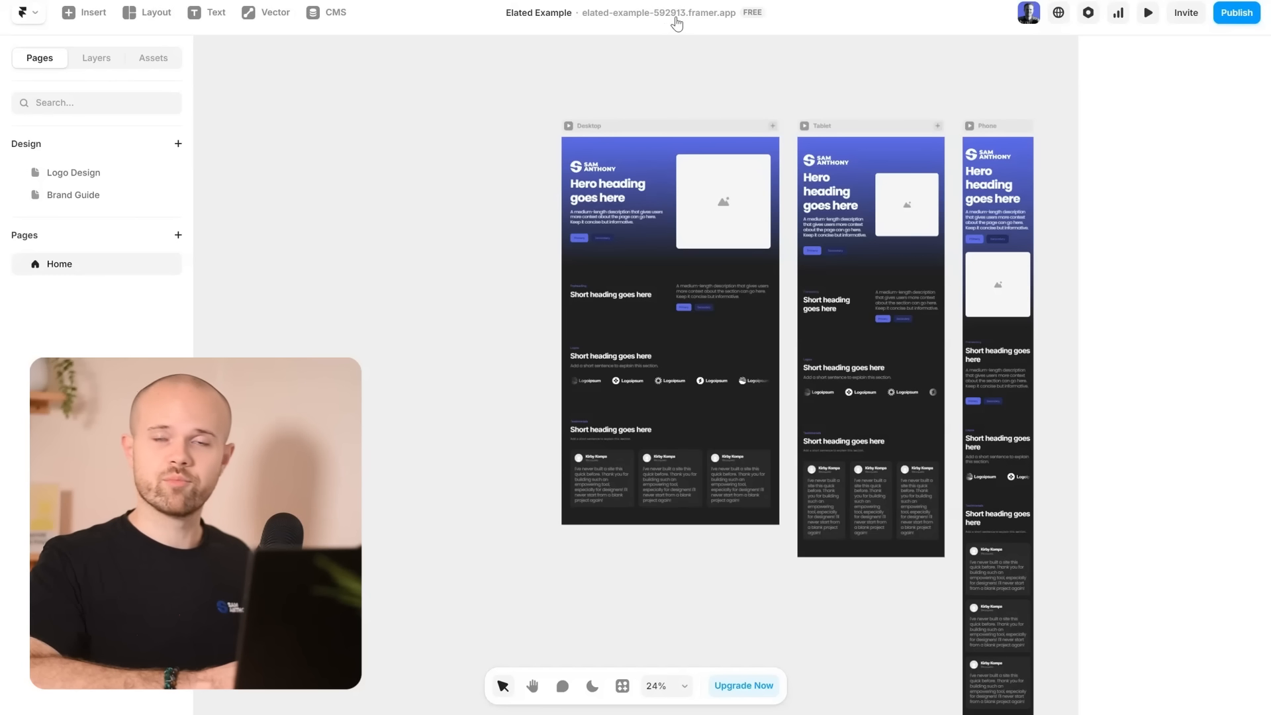
pyautogui.click(1088, 13)
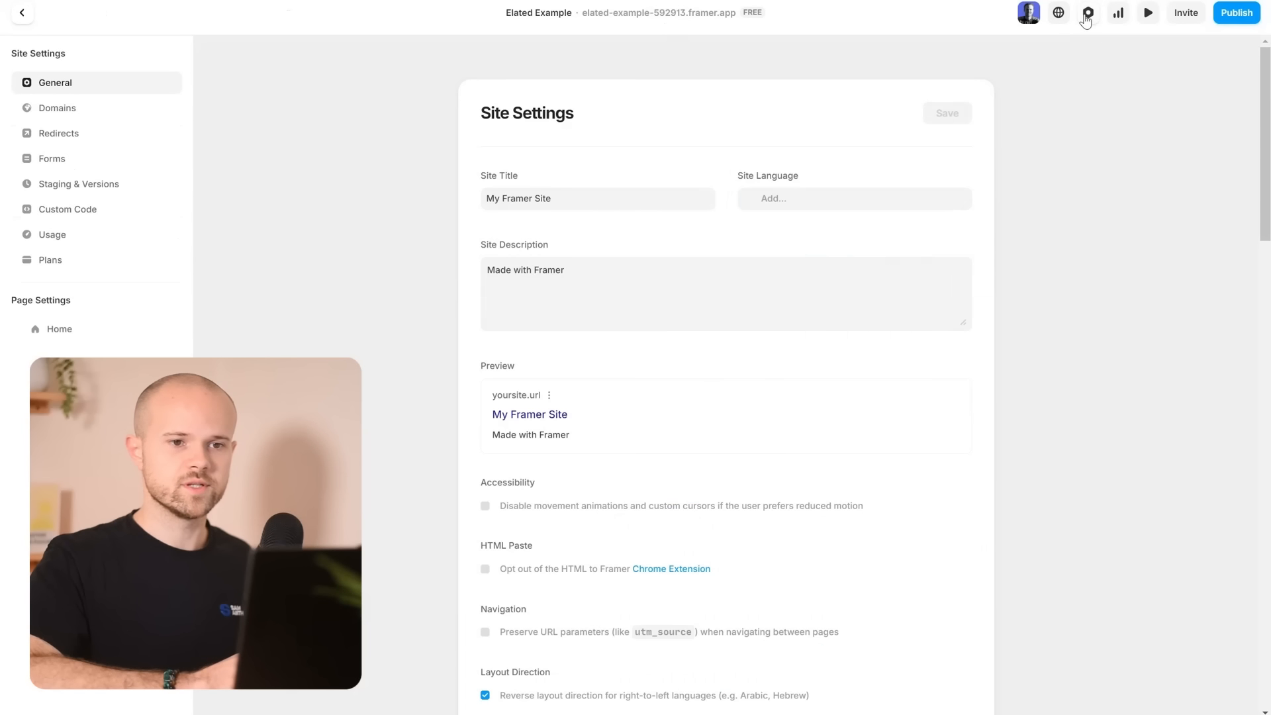
pyautogui.click(111, 107)
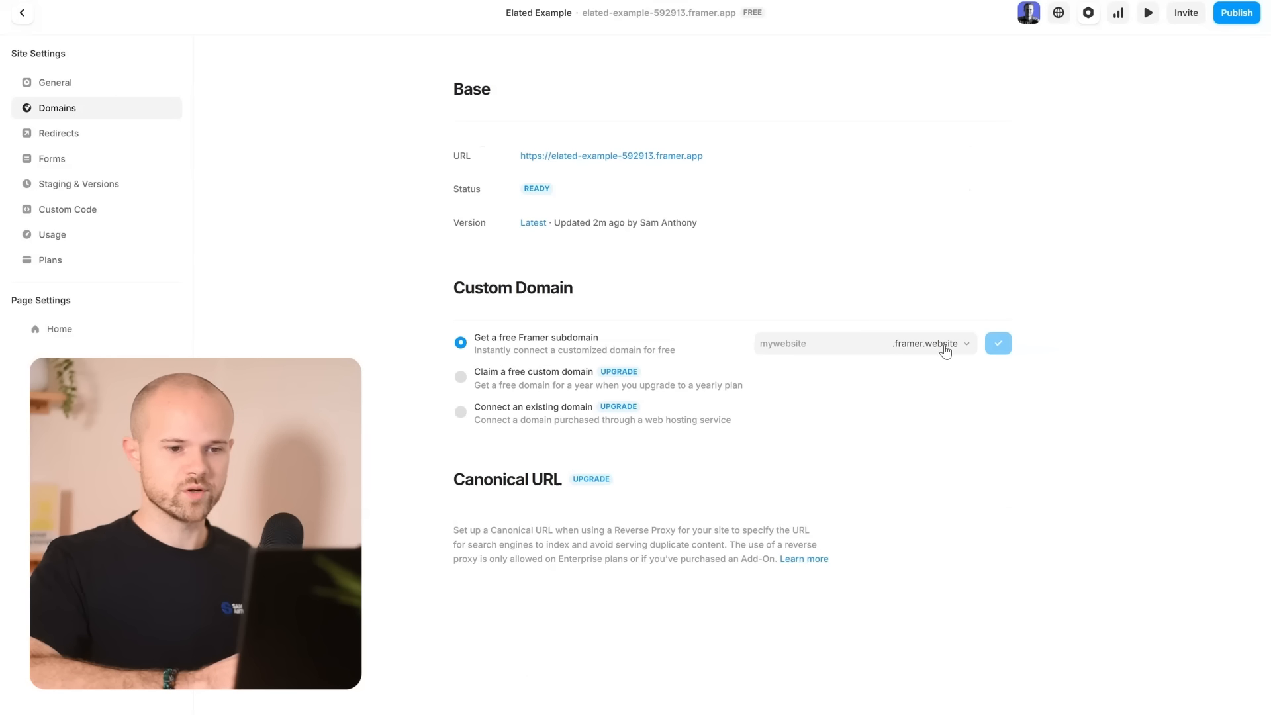
pyautogui.click(795, 352)
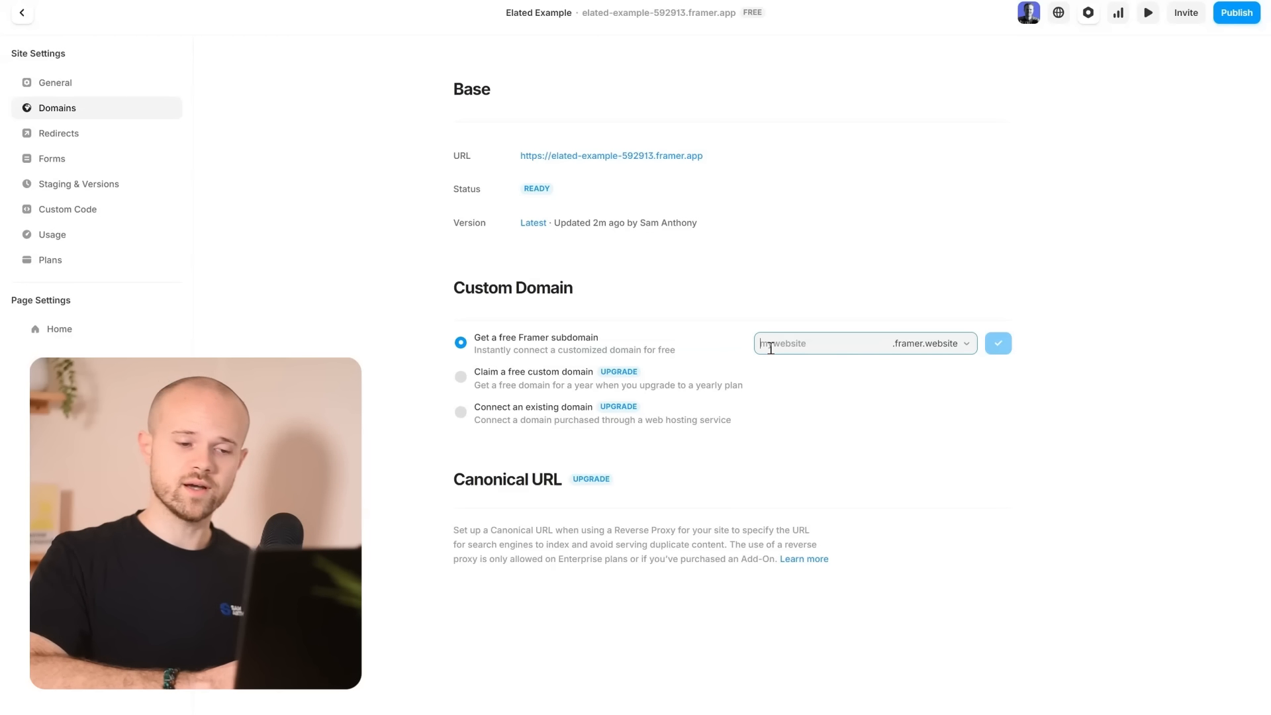